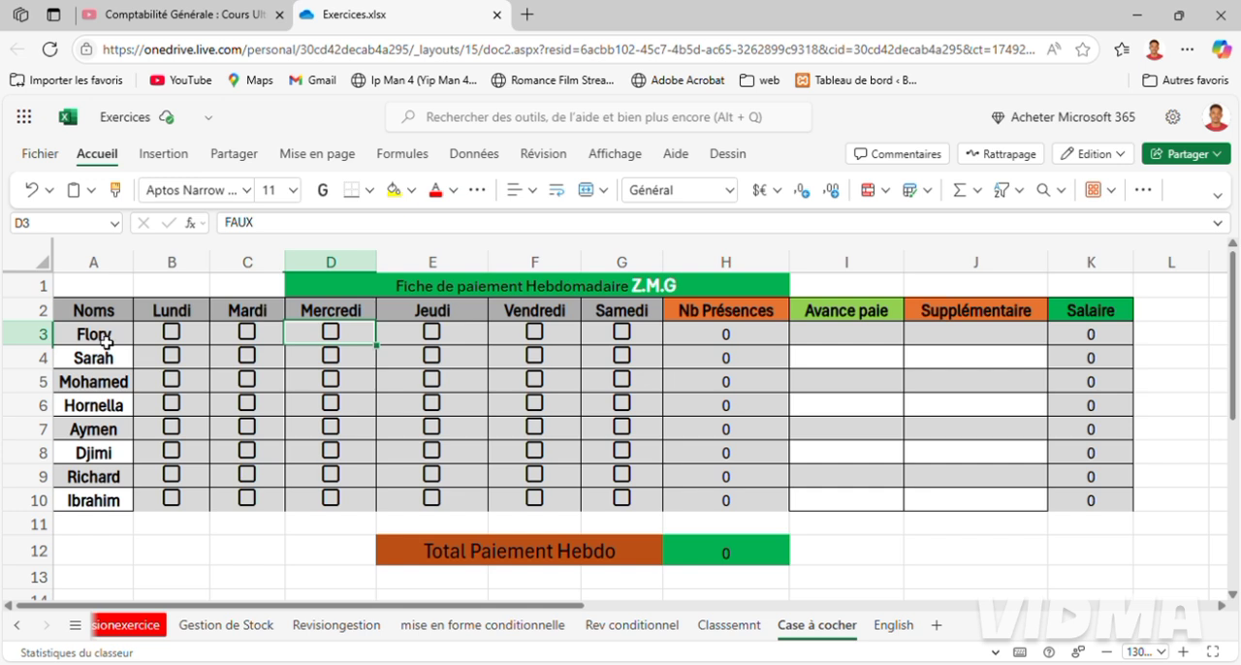
Examine the daily pay rate shown for each employee in A3:A10.
left_click(107, 342)
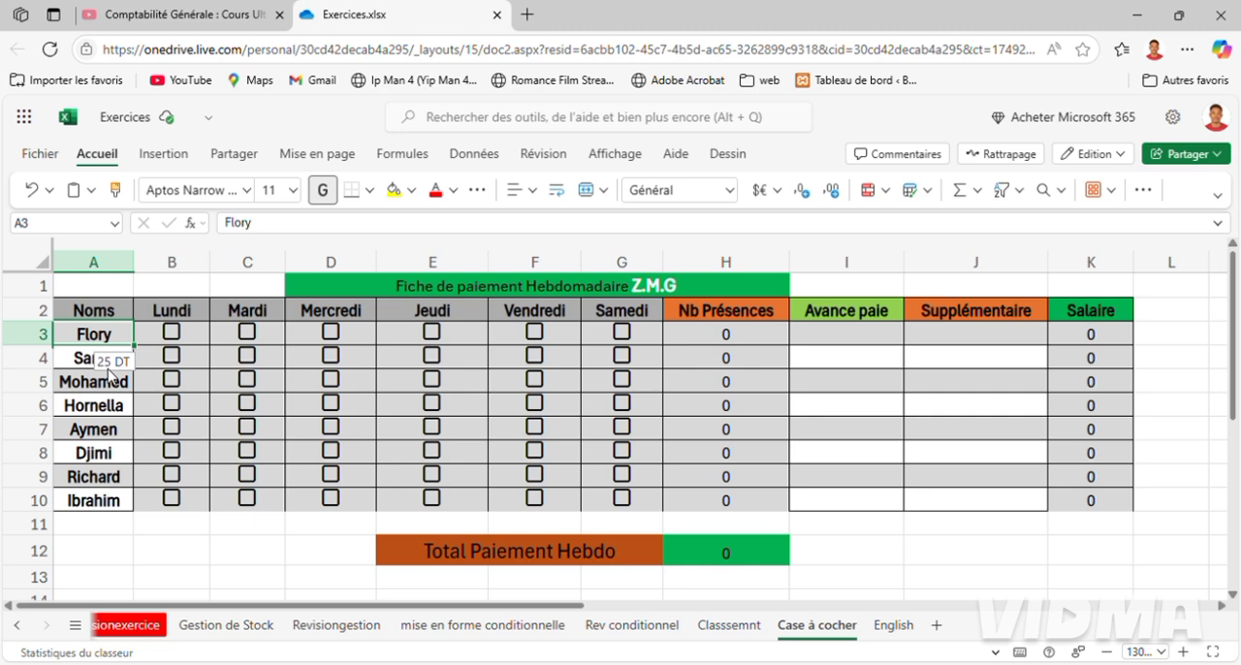
left_click(98, 361)
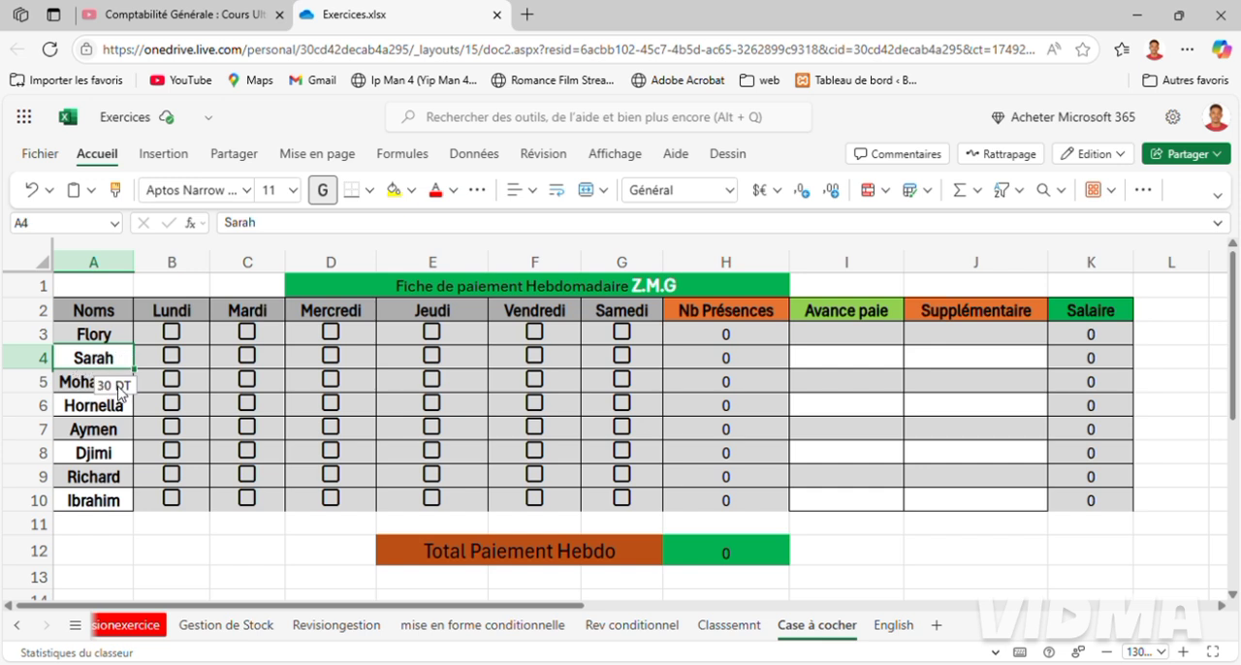
left_click(81, 391)
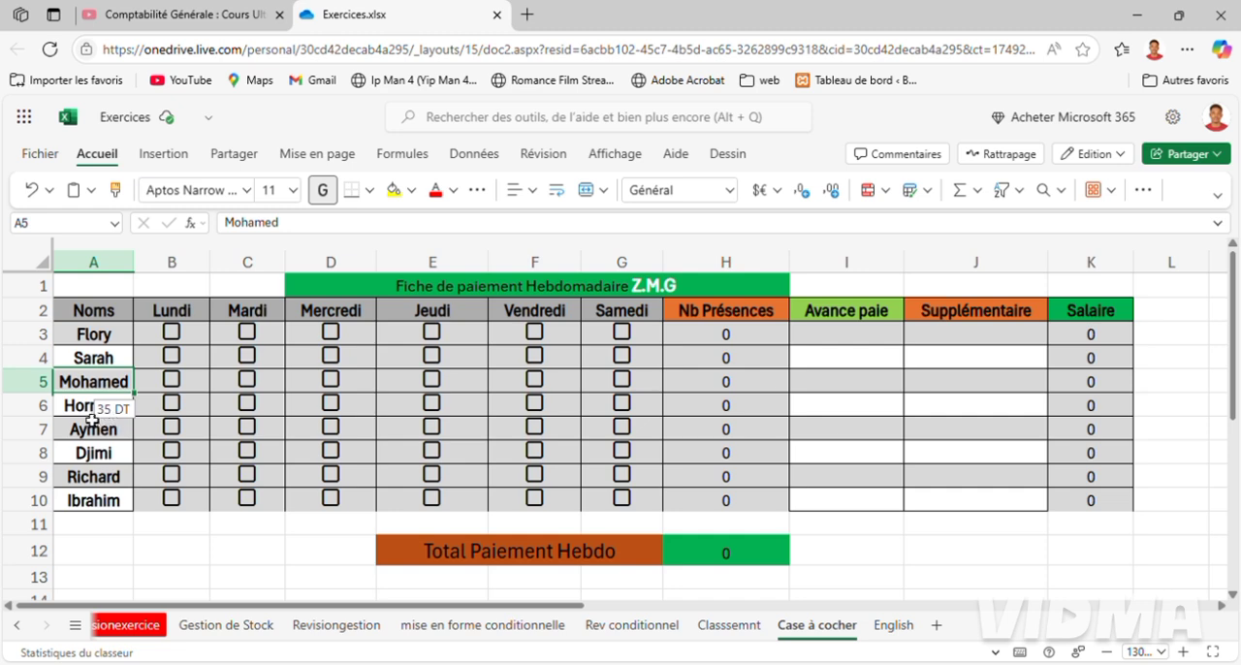
left_click(87, 415)
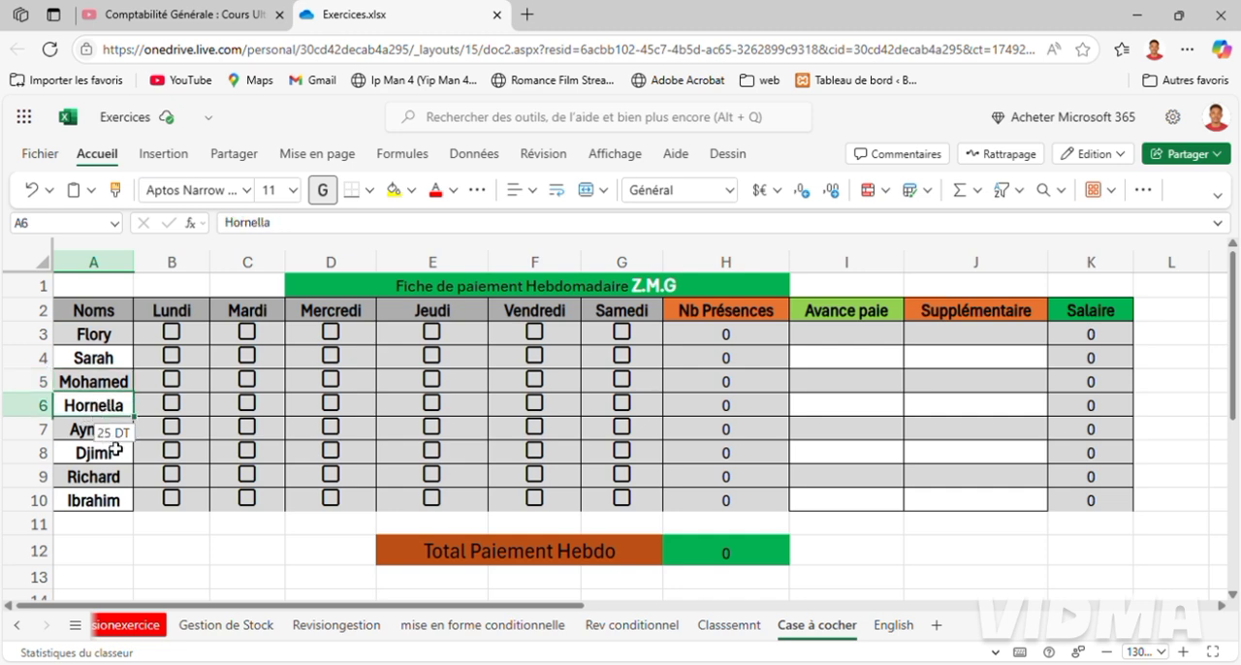
left_click(90, 436)
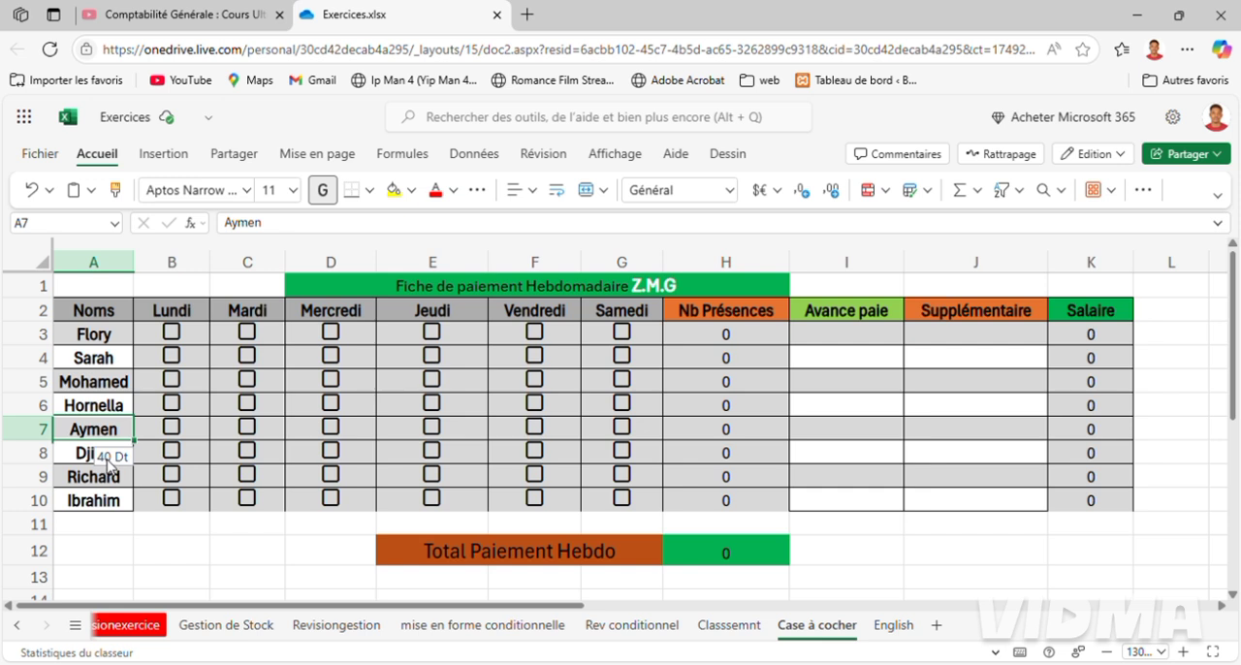
left_click(79, 454)
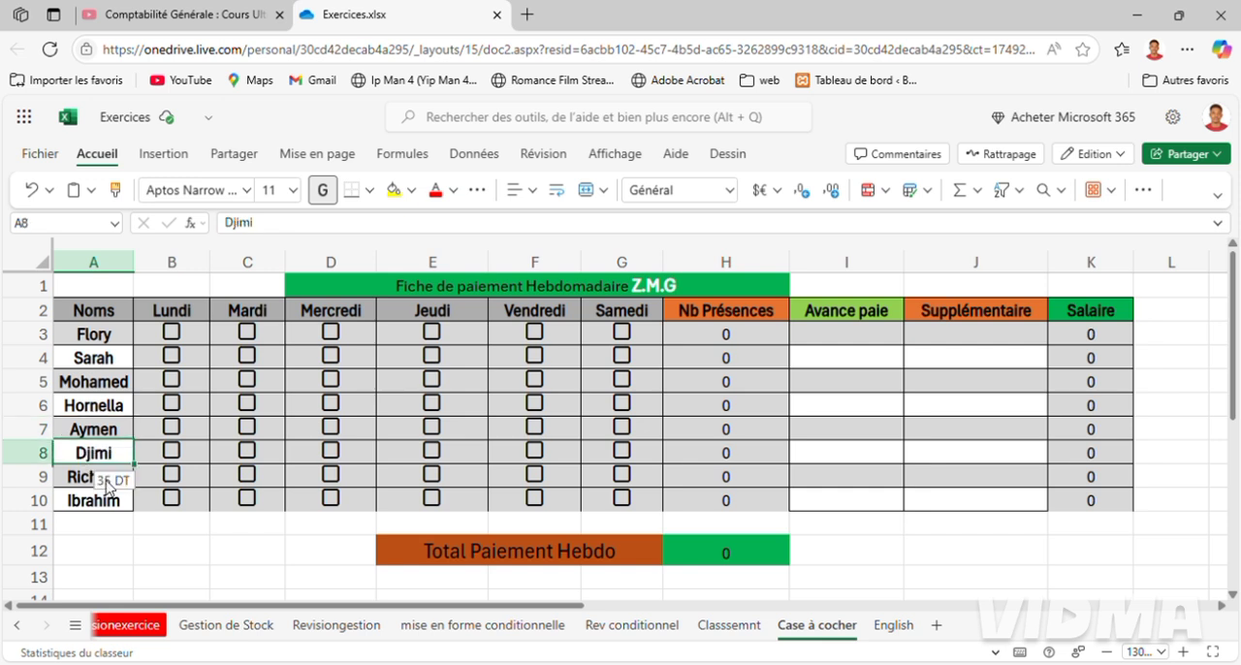
left_click(78, 479)
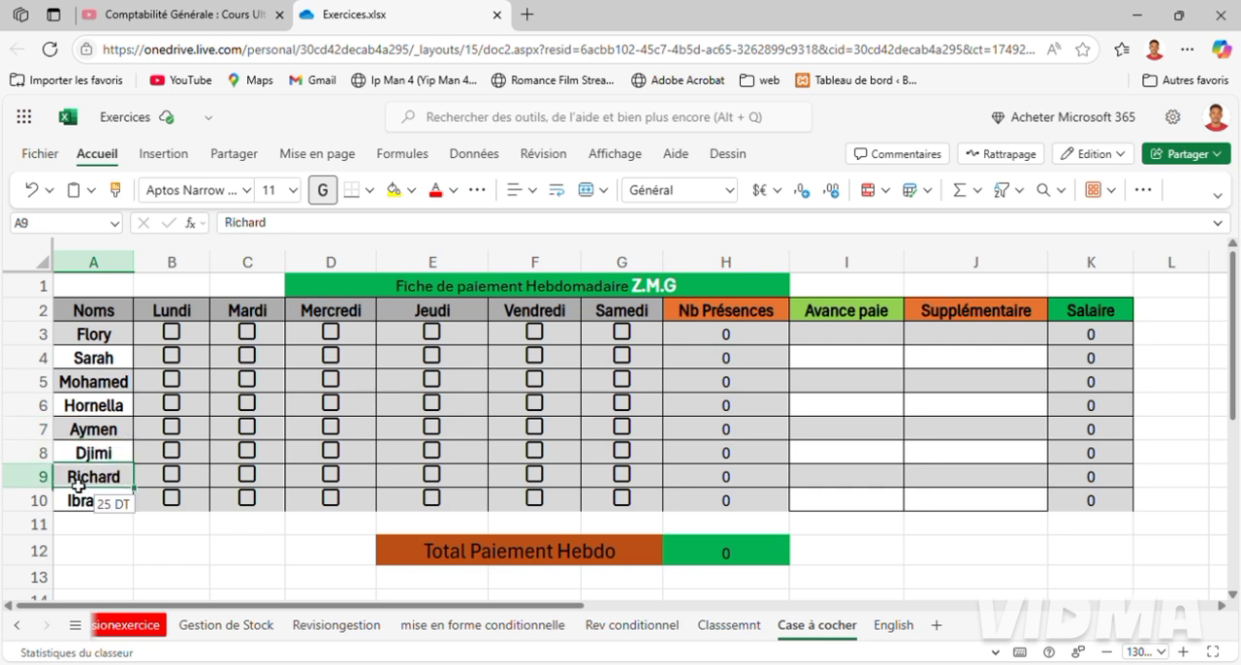
left_click(85, 508)
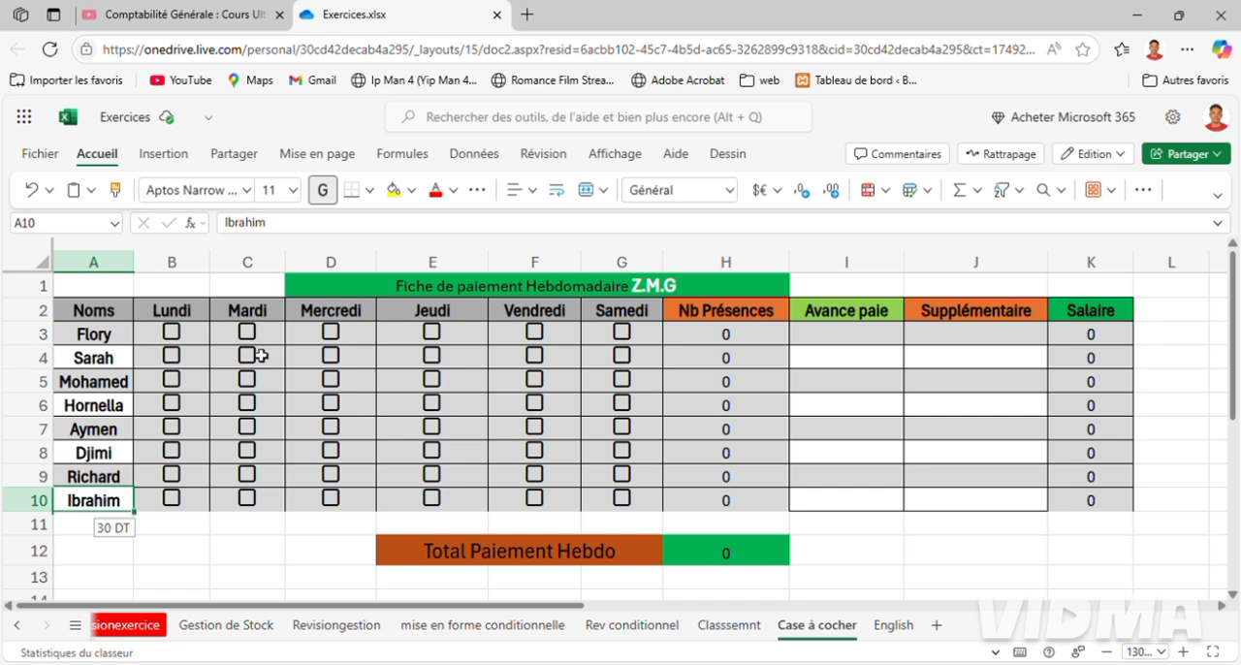
Try the Lundi and Mardi attendance checkboxes for the employee in row 3, clearing both again.
left_click(172, 332)
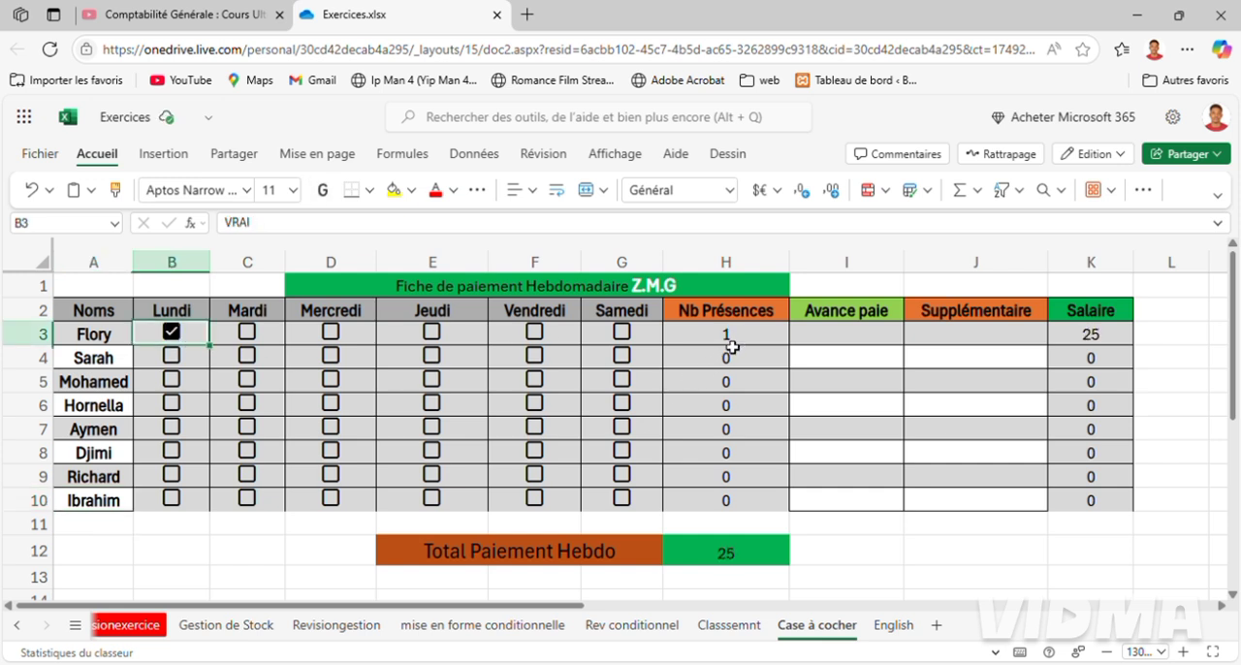
left_click(247, 333)
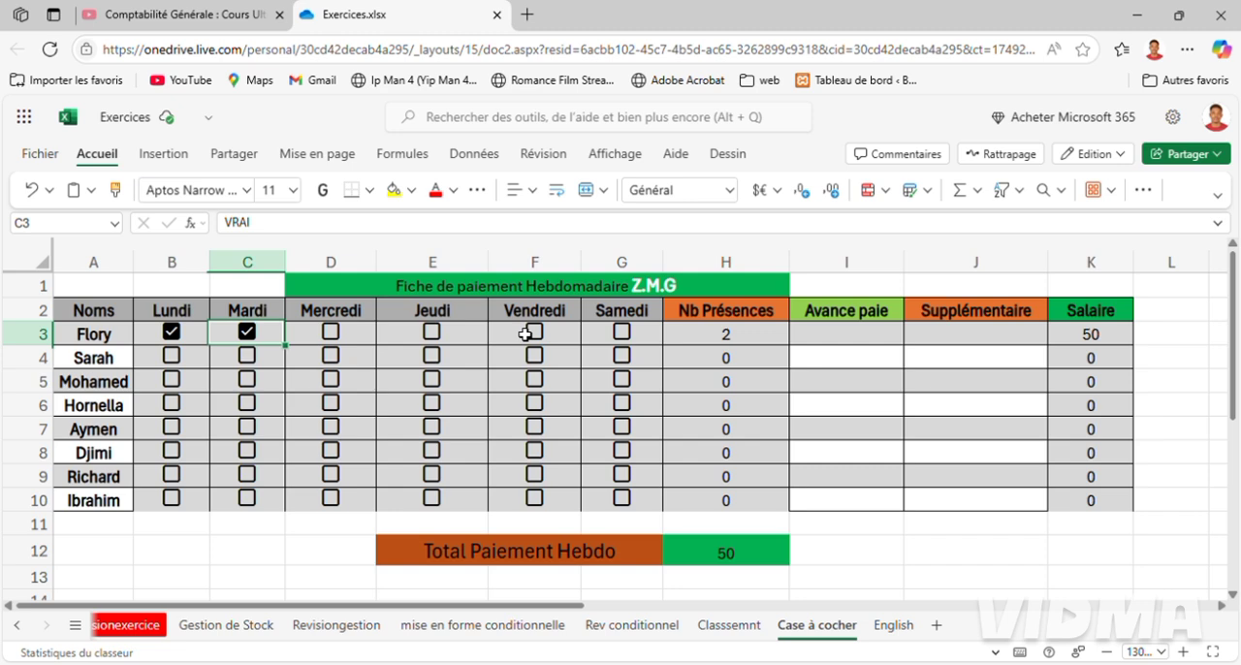
left_click(248, 332)
left_click(171, 335)
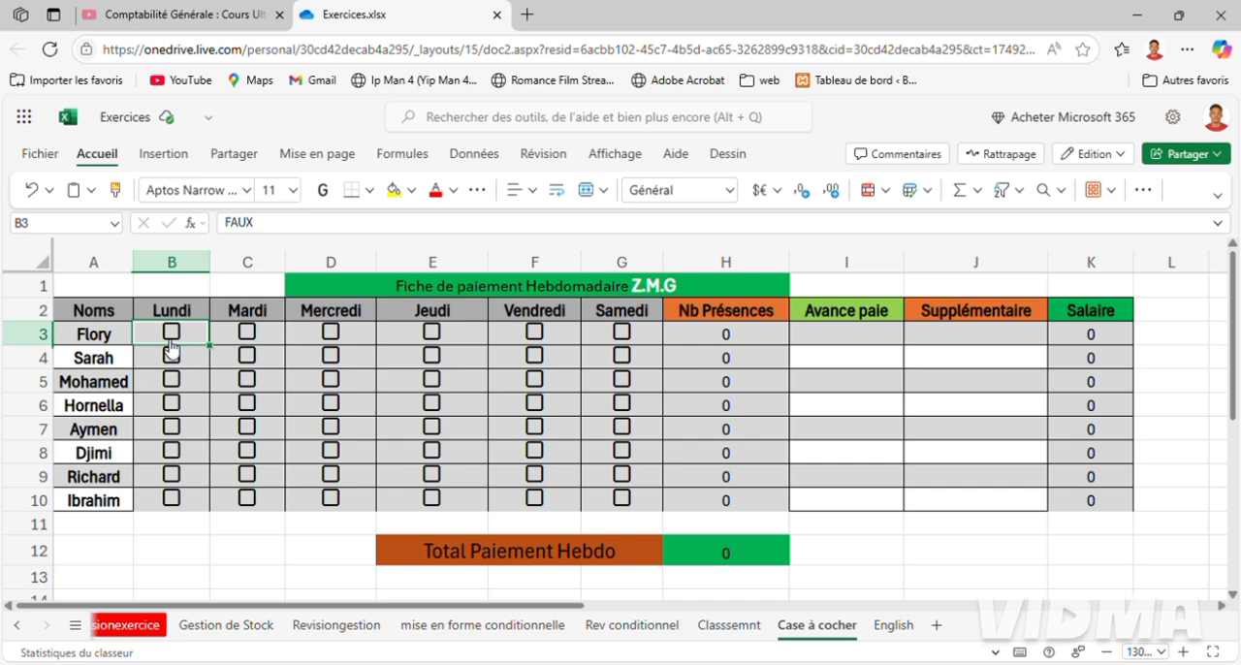
Mark the employee in row 3 as present on Lundi, Mardi, Mercredi and Jeudi.
left_click(108, 340)
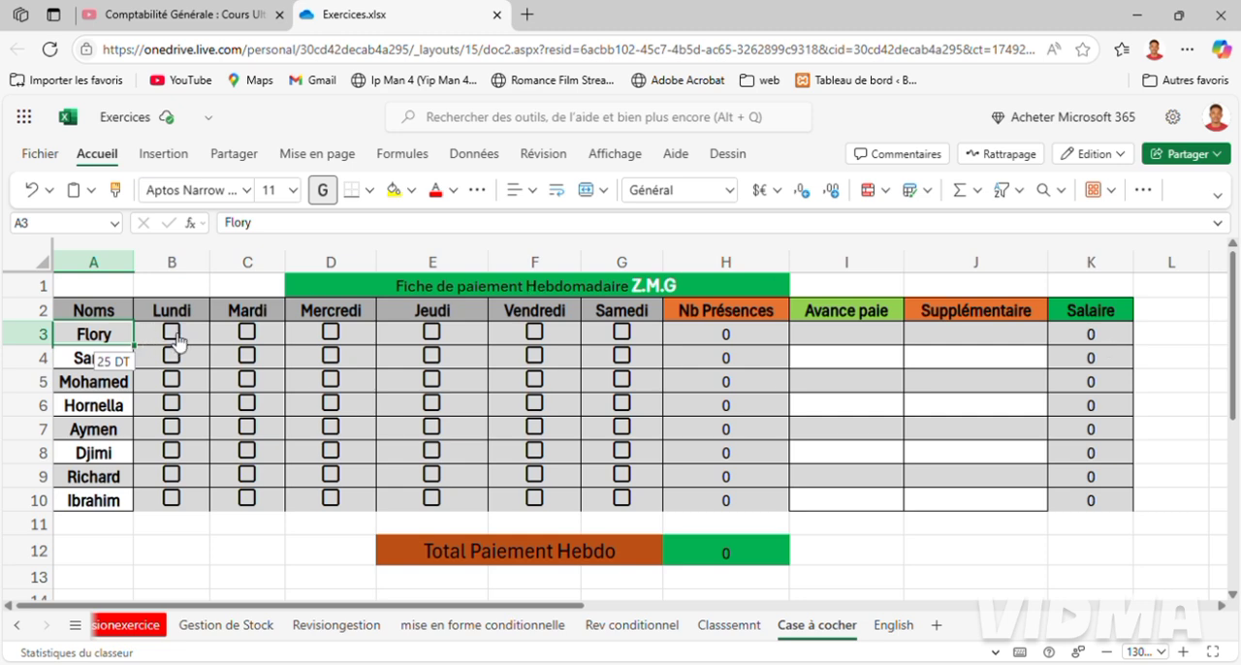
left_click(179, 339)
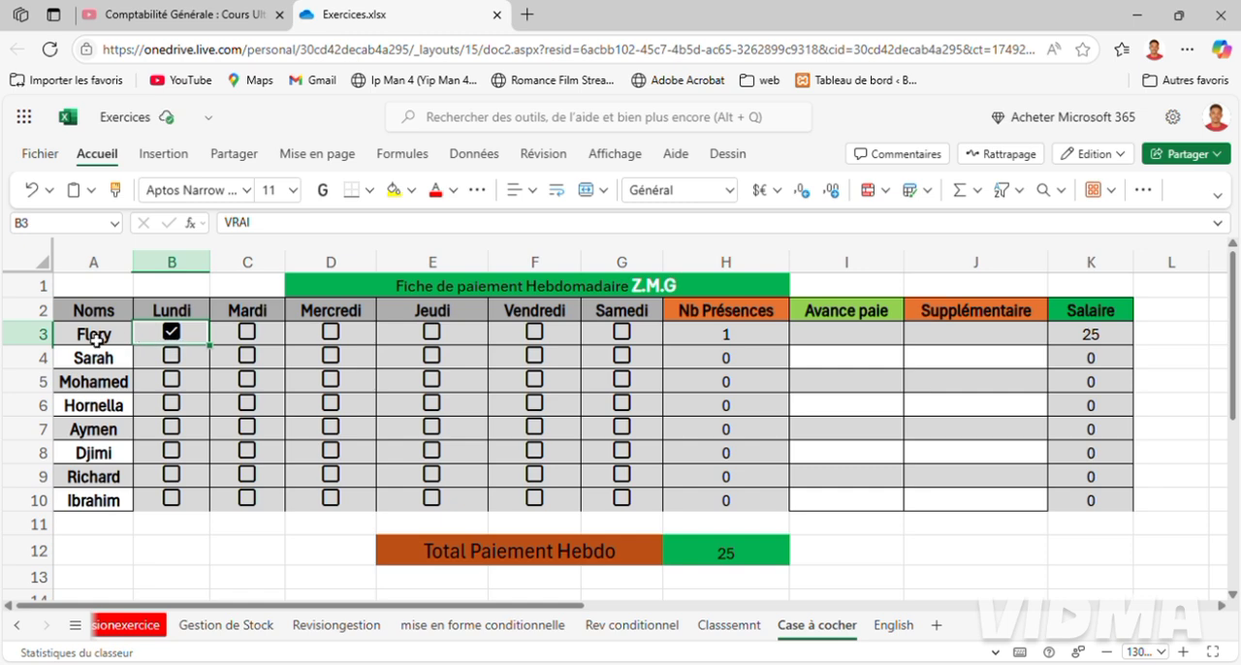
left_click(53, 345)
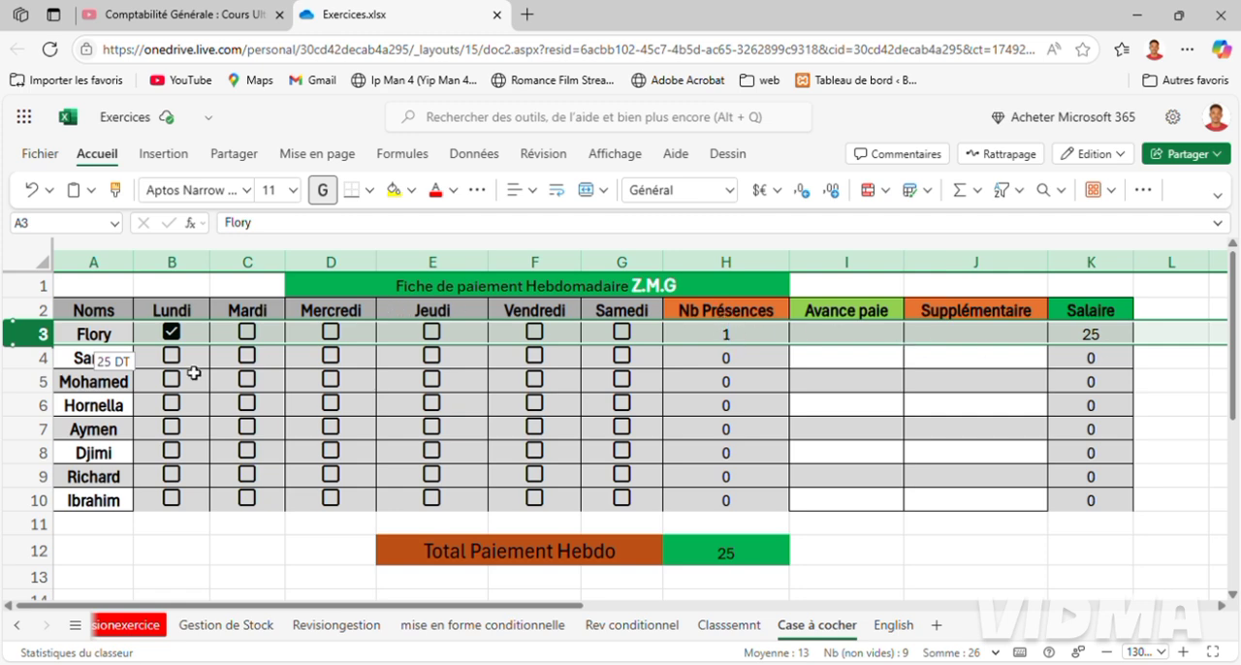
left_click(249, 335)
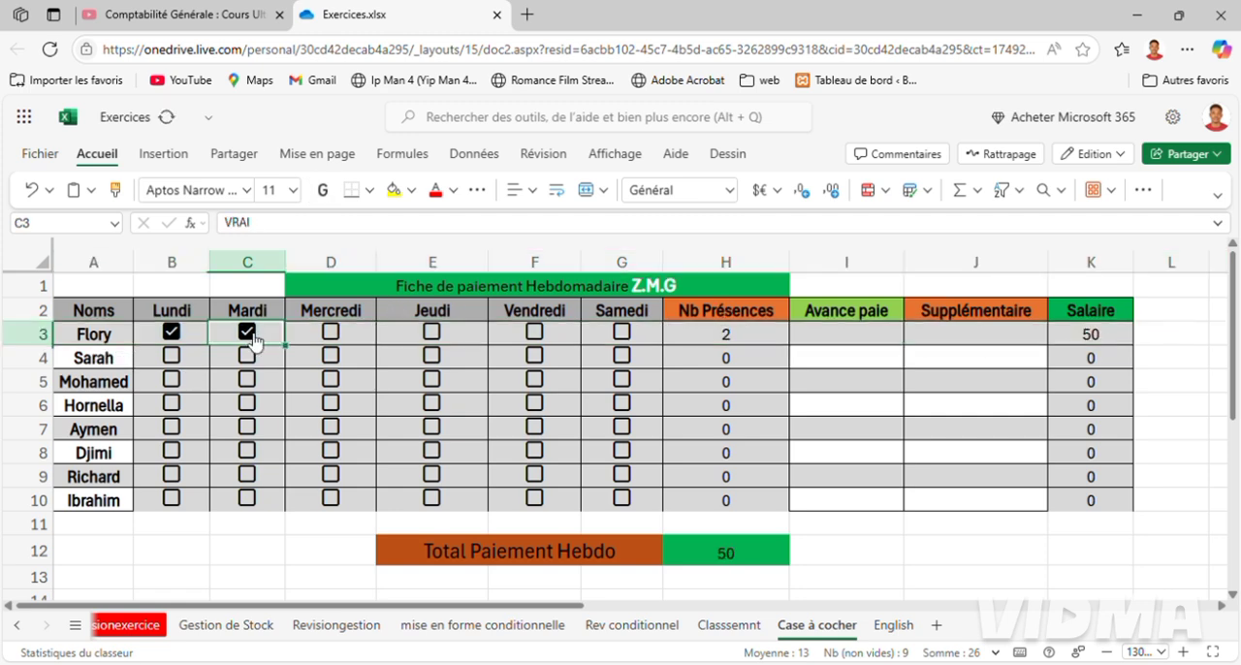
left_click(29, 334)
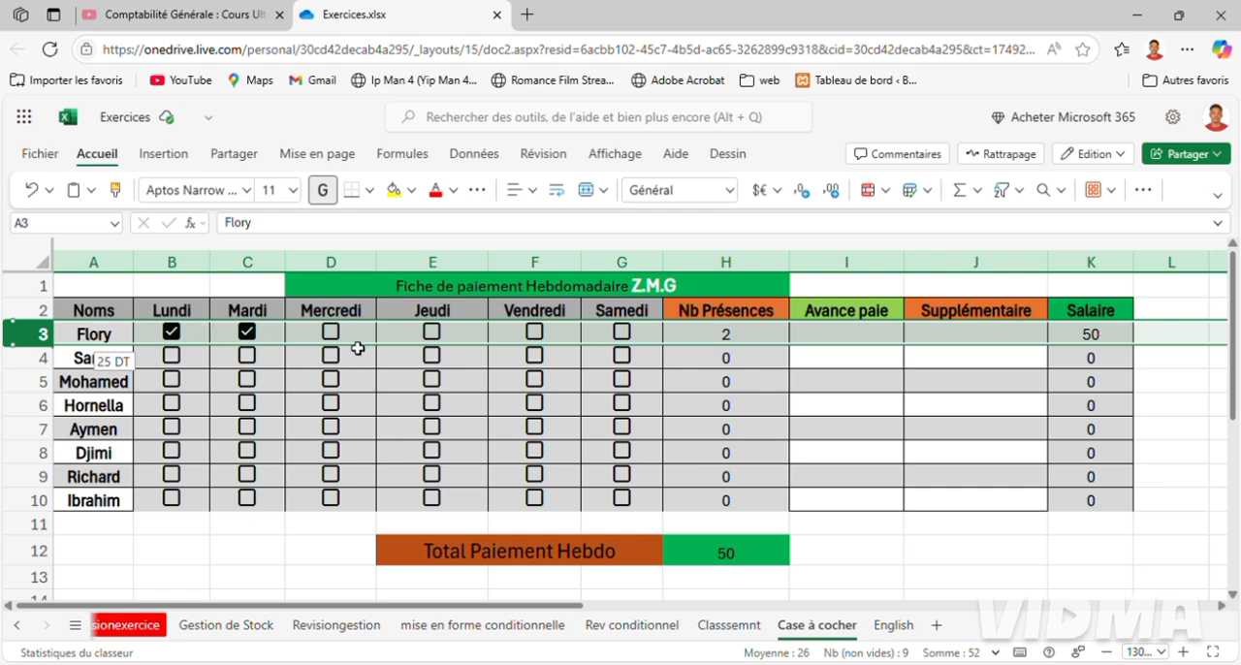
left_click(331, 335)
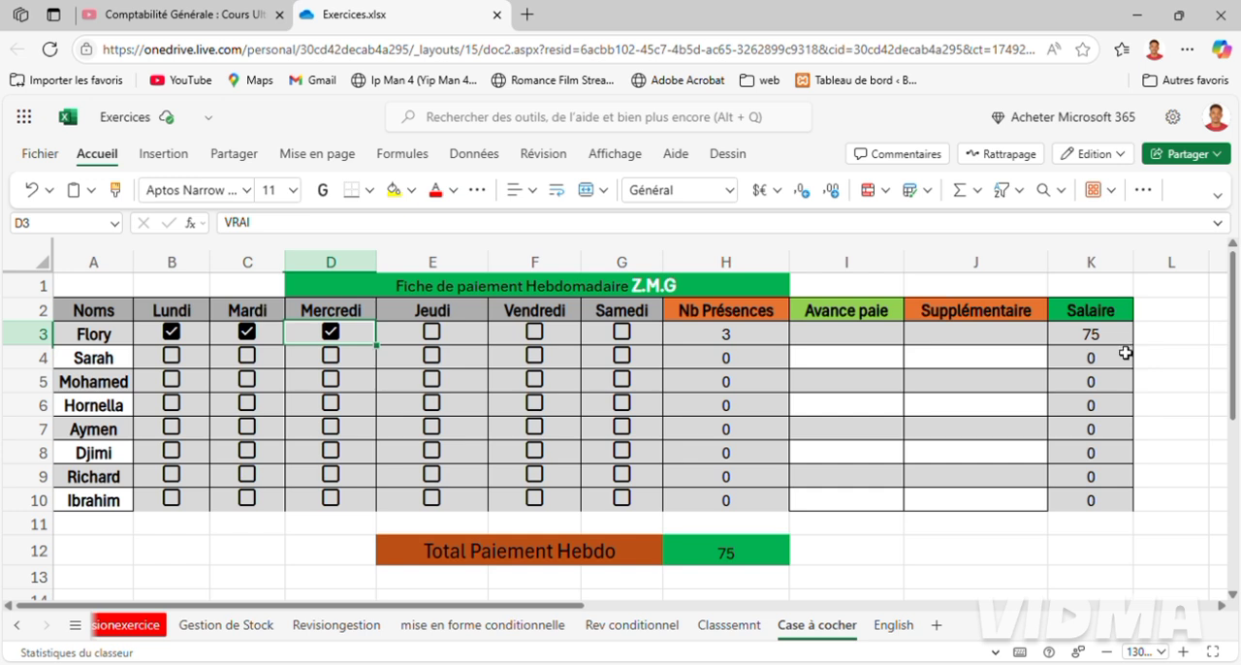
left_click(438, 346)
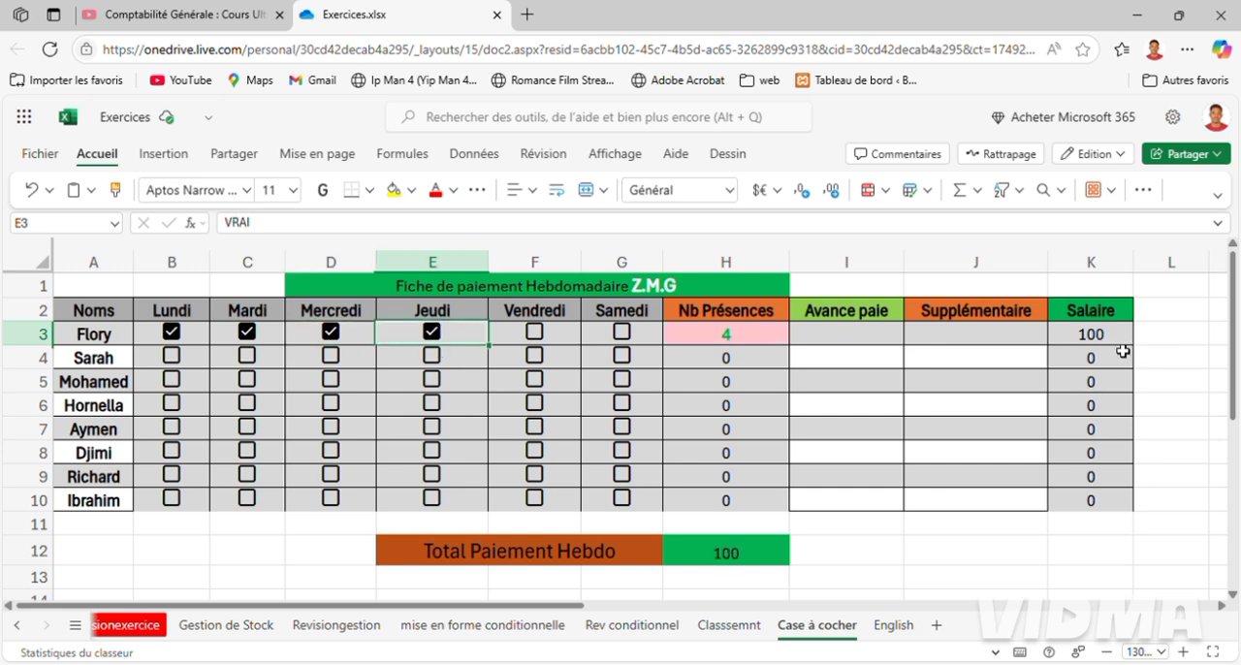
Clear and restore the Jeudi attendance in row 3 to test the highlighting of the presence count.
left_click(105, 341)
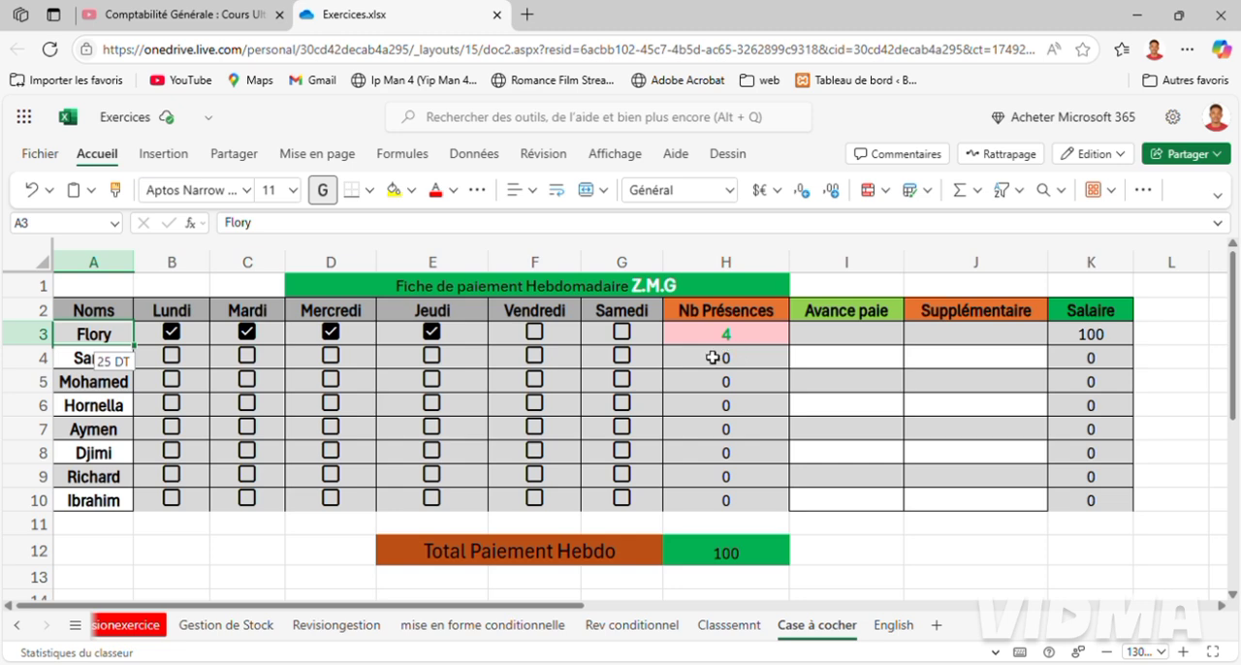
left_click(433, 336)
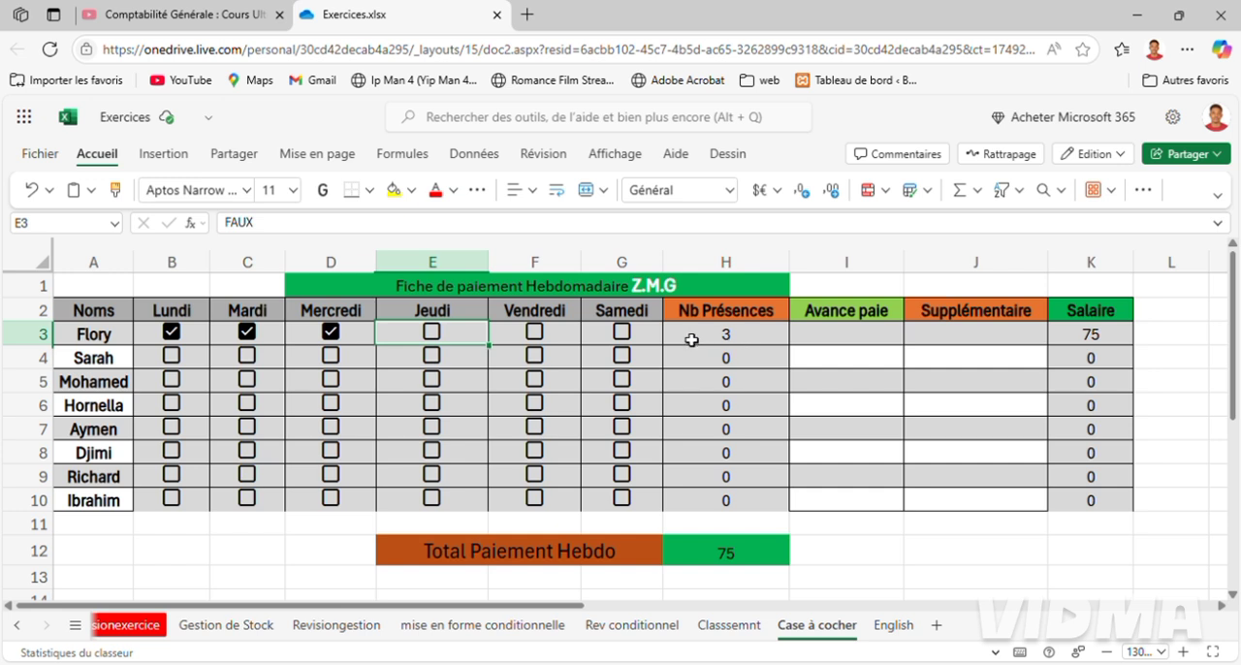
left_click(432, 334)
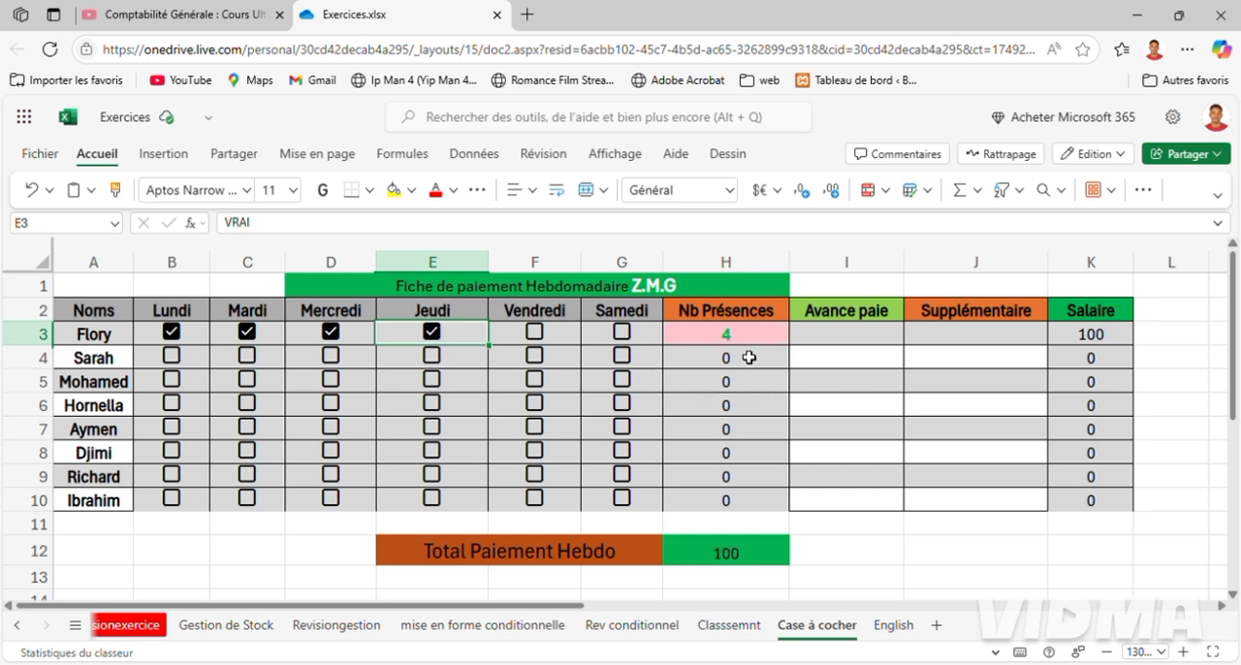
Enter 25 as the Avance paie amount for the employee in row 3.
left_click(854, 342)
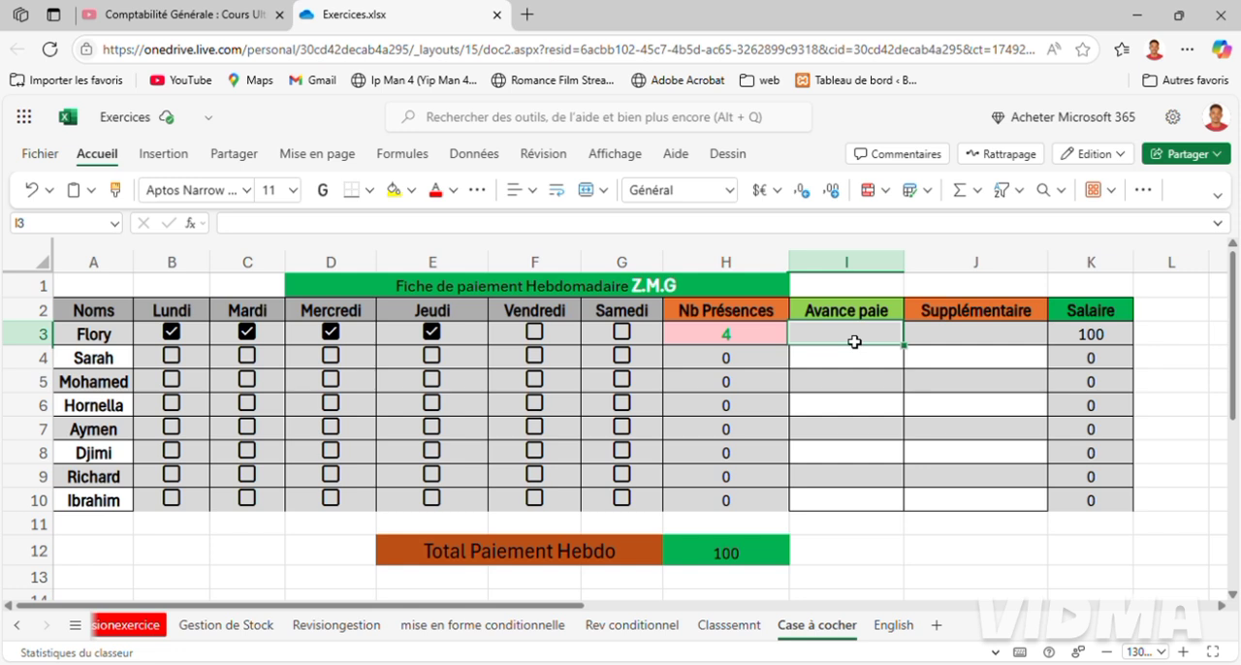
type("25")
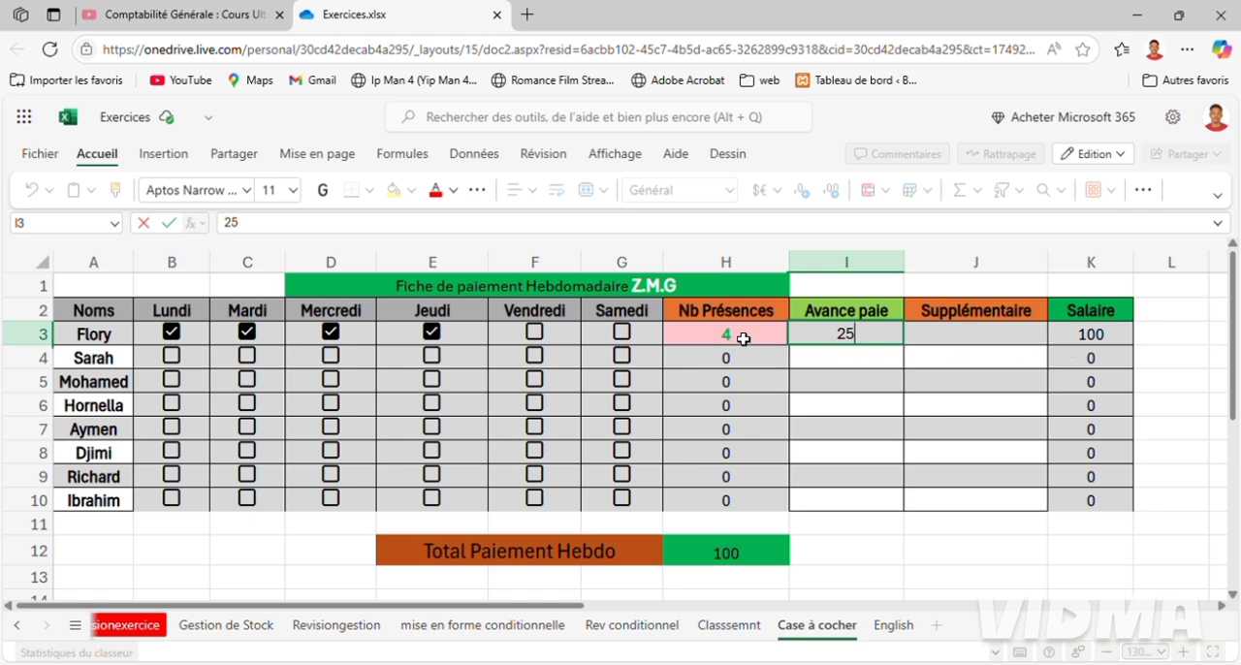
left_click(901, 355)
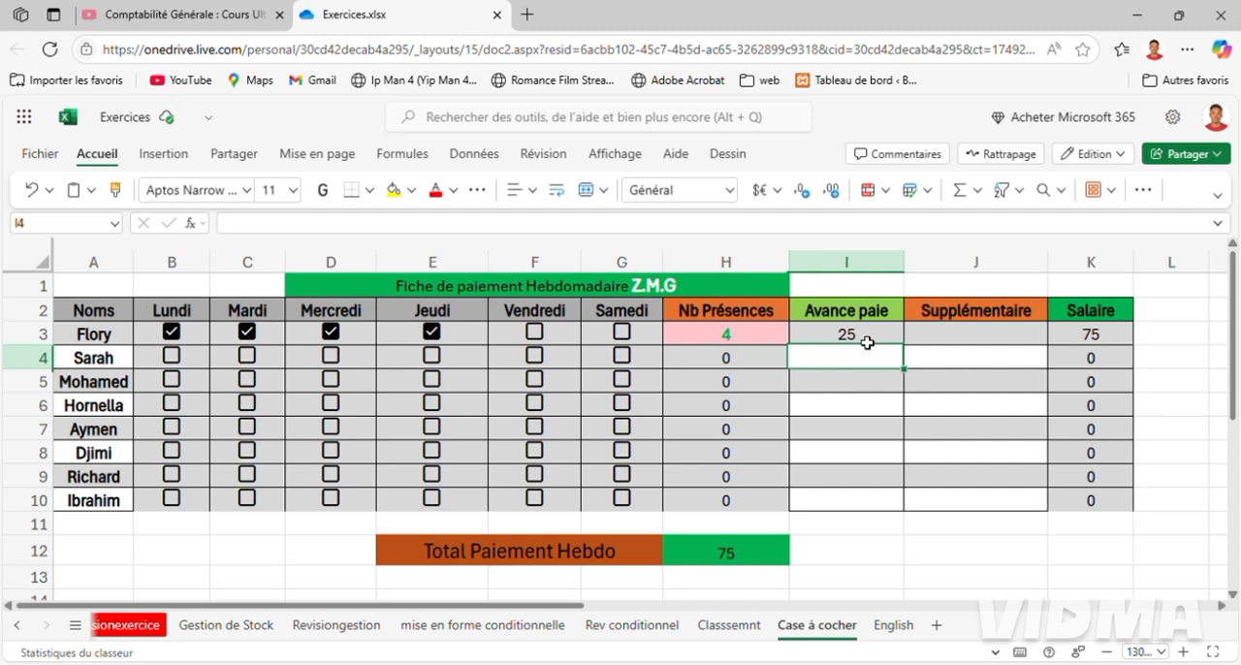
Set the Avance paie amount in row 3 to 50.
left_click(868, 342)
key("BackSpace")
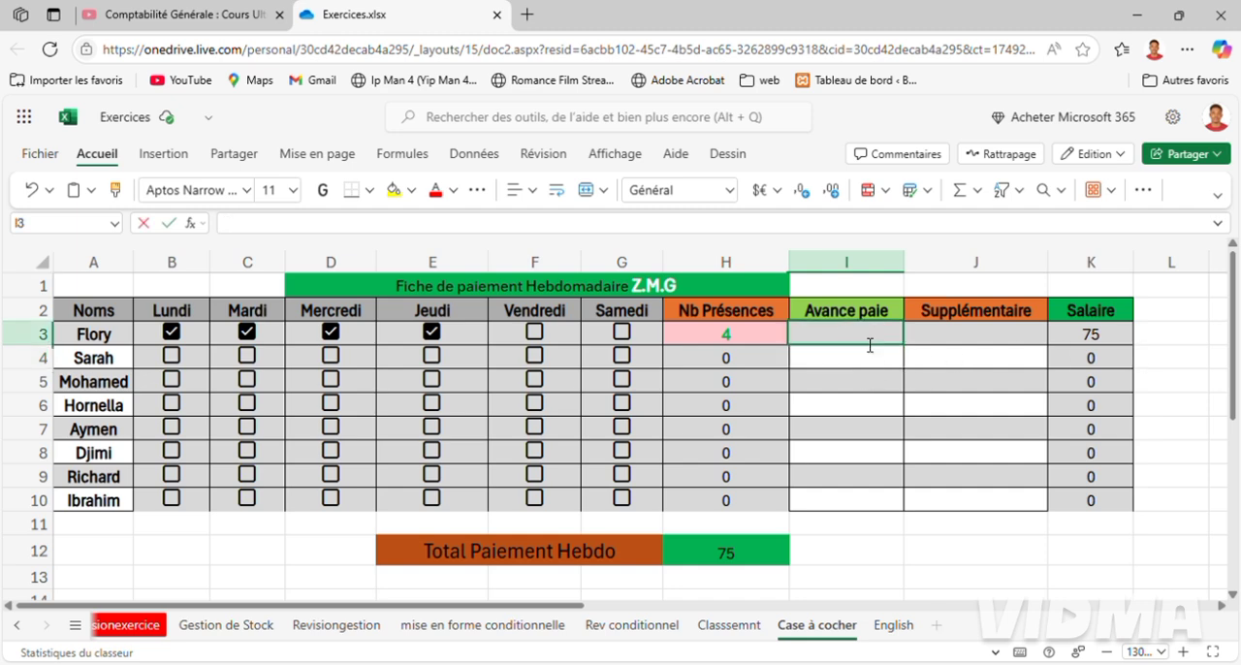
type("50")
key("Return")
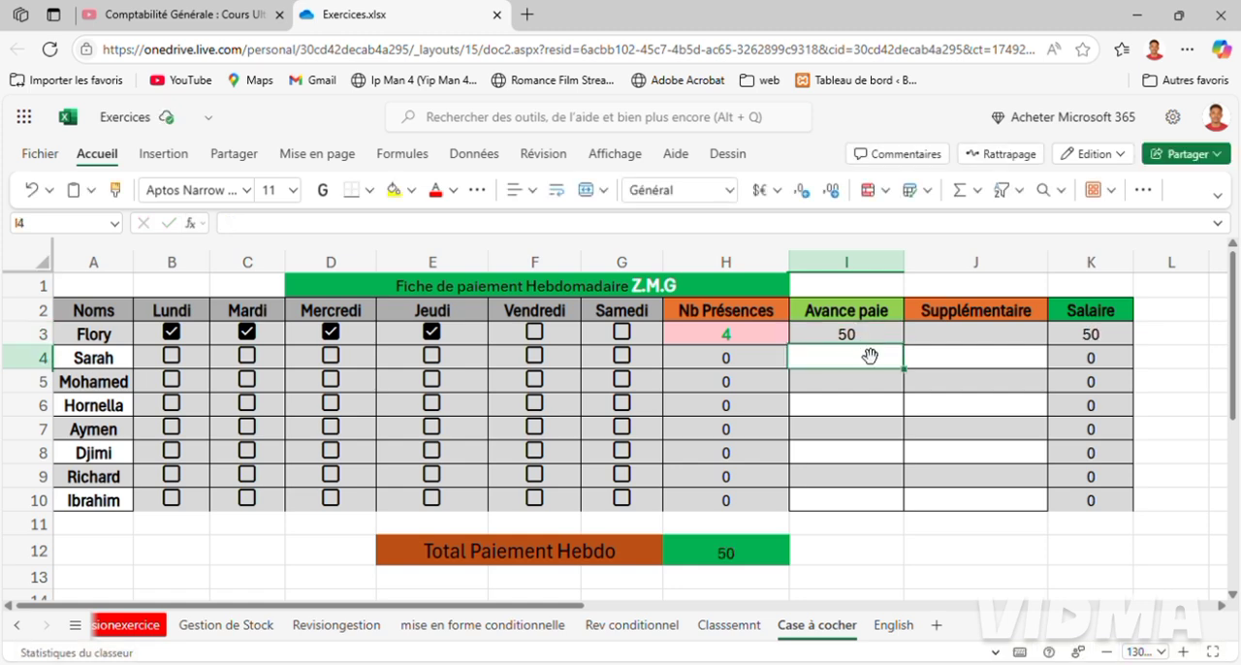
Enter 25 as the Supplémentaire amount for the employee in row 3.
left_click(956, 345)
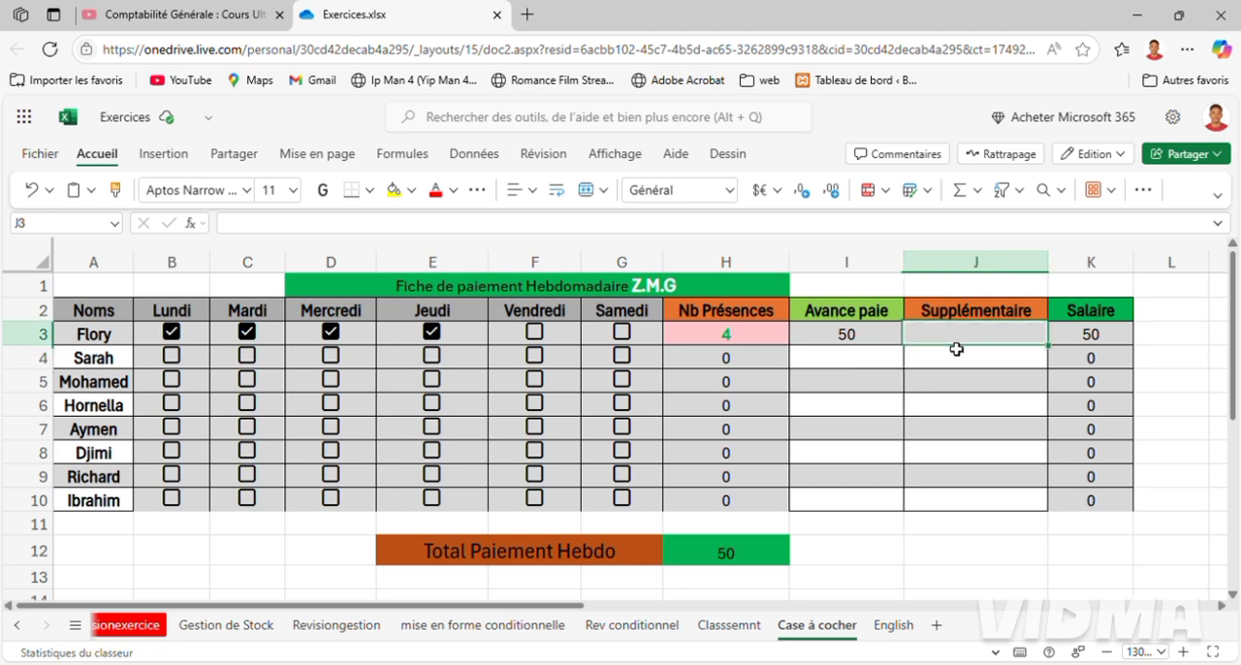
type("25")
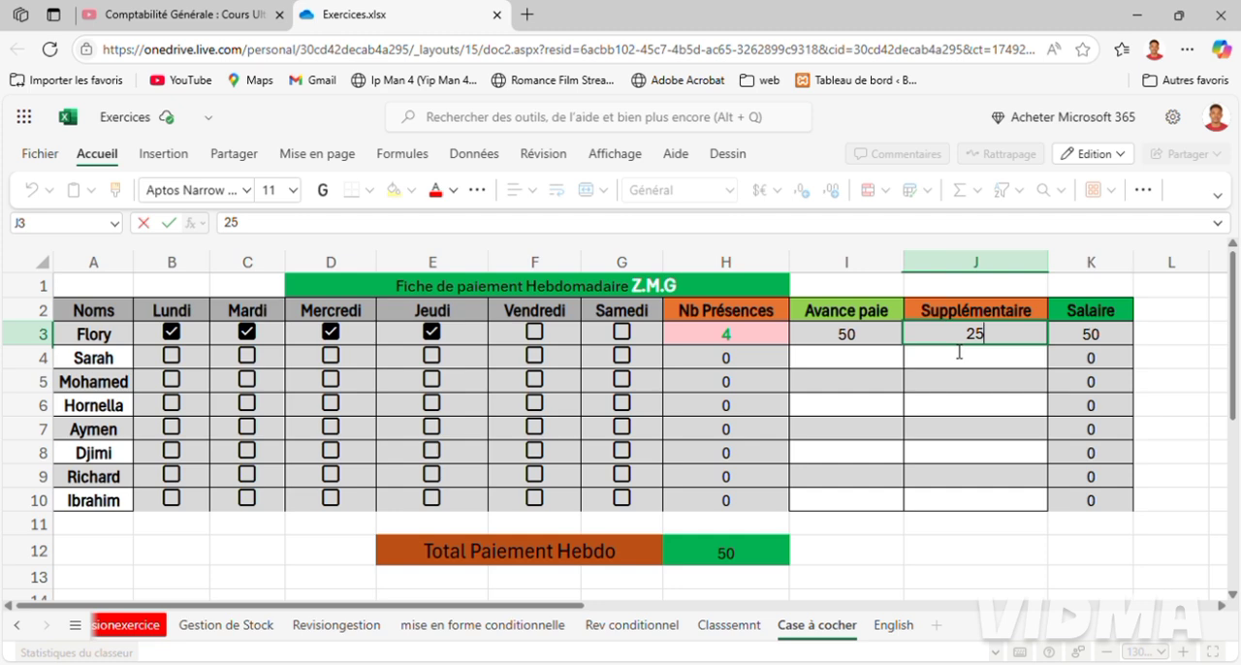
key("Return")
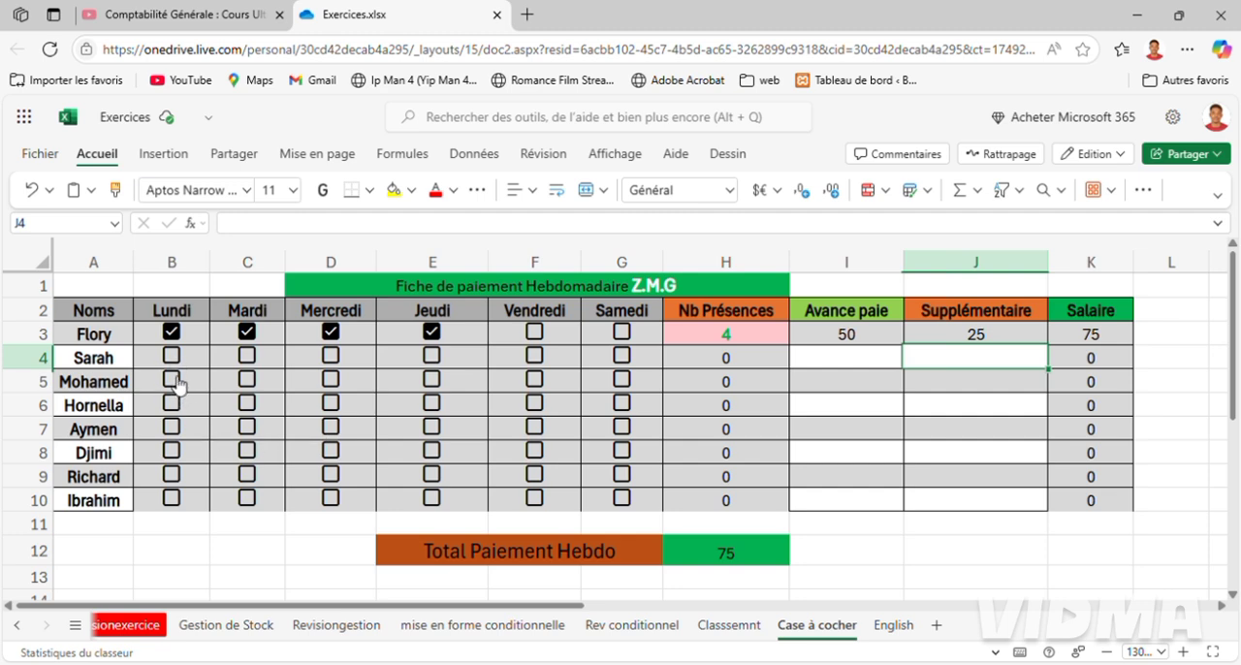
Mark the employee in row 5 as present on Lundi, Mardi and Jeudi.
left_click(106, 396)
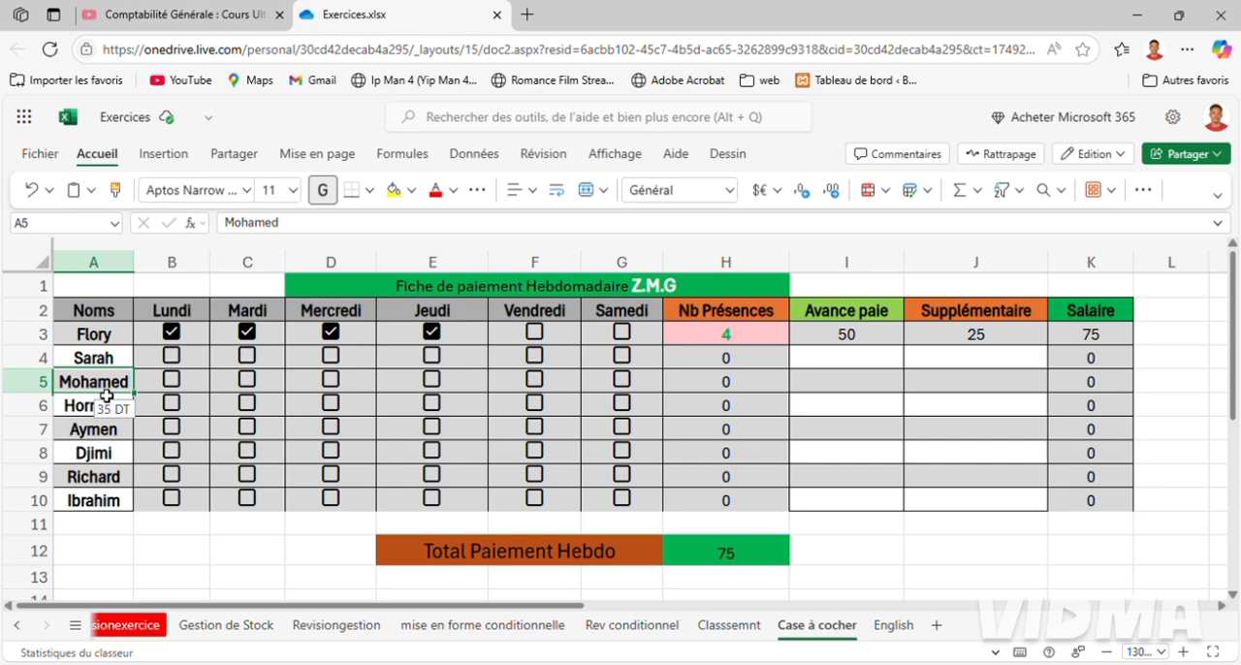
left_click(167, 384)
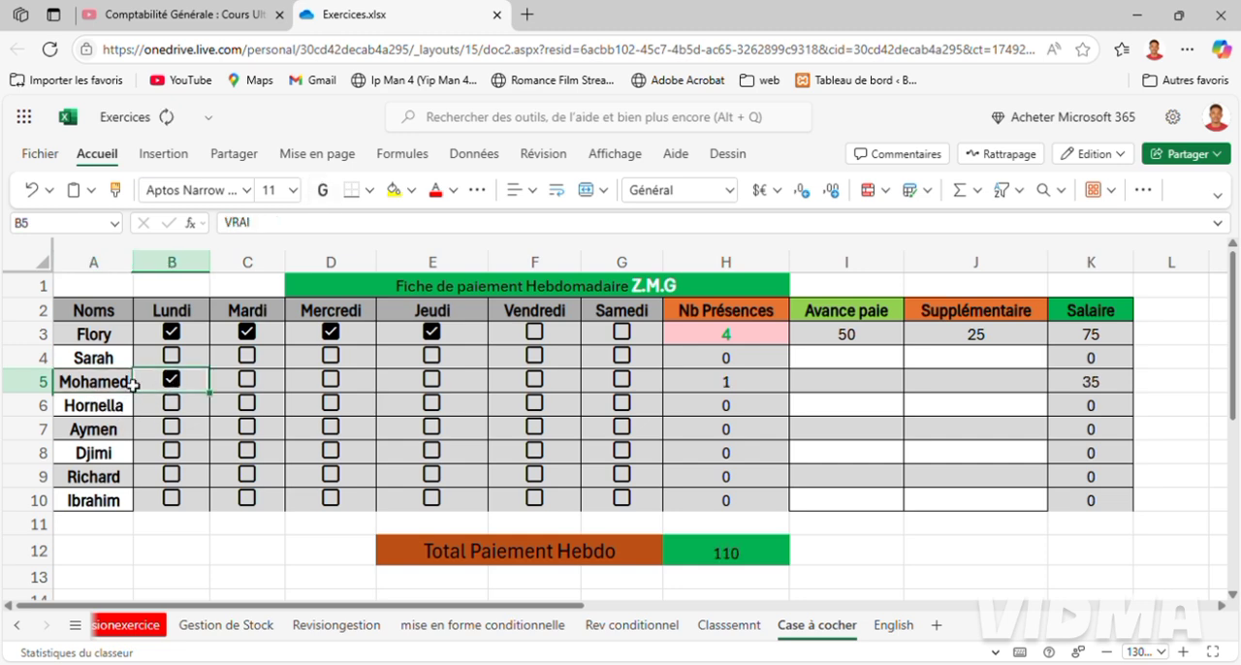
left_click(48, 388)
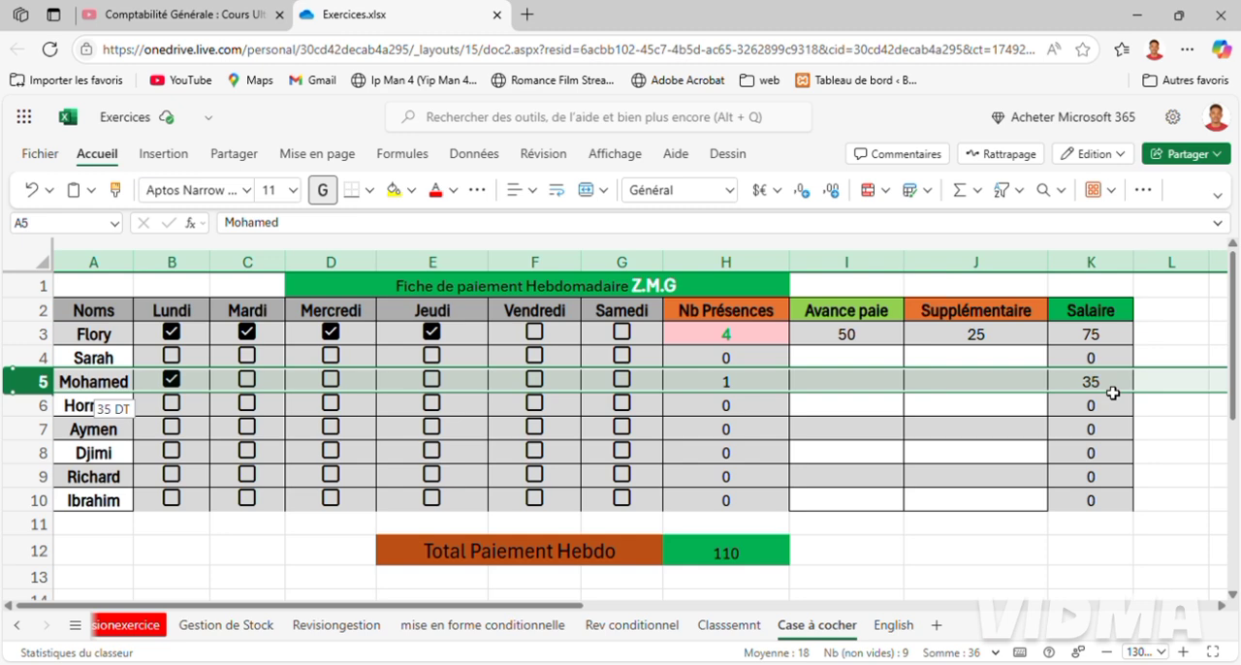
left_click(250, 383)
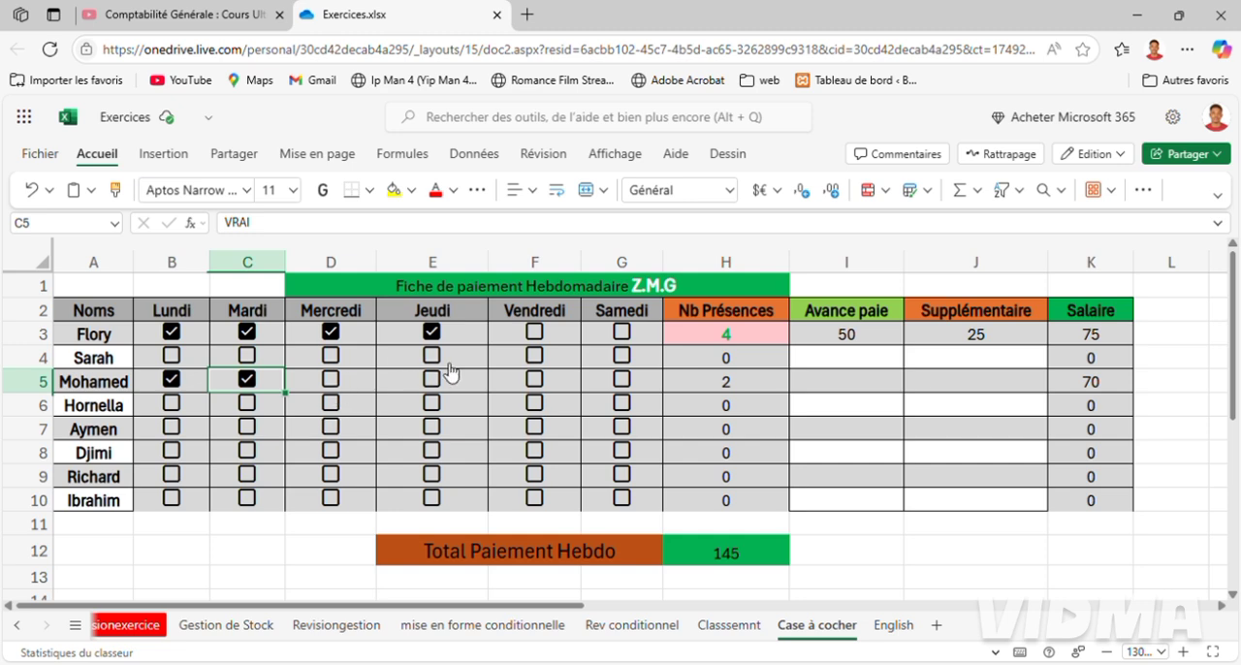
left_click(434, 392)
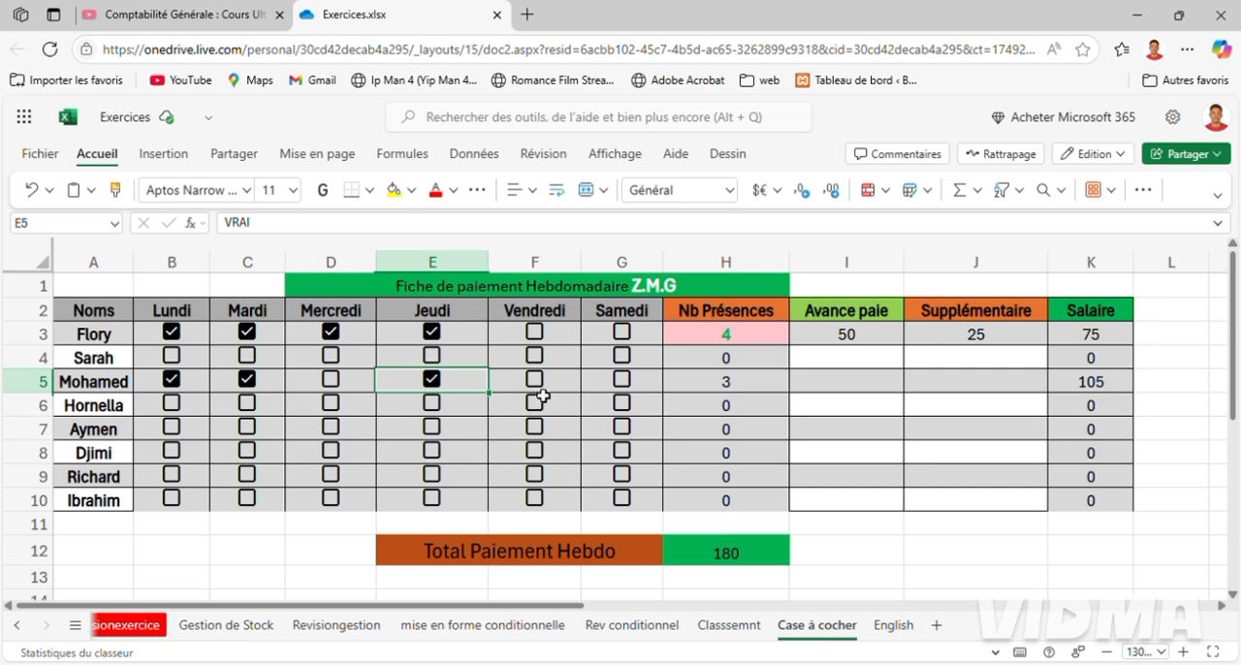
key("Right")
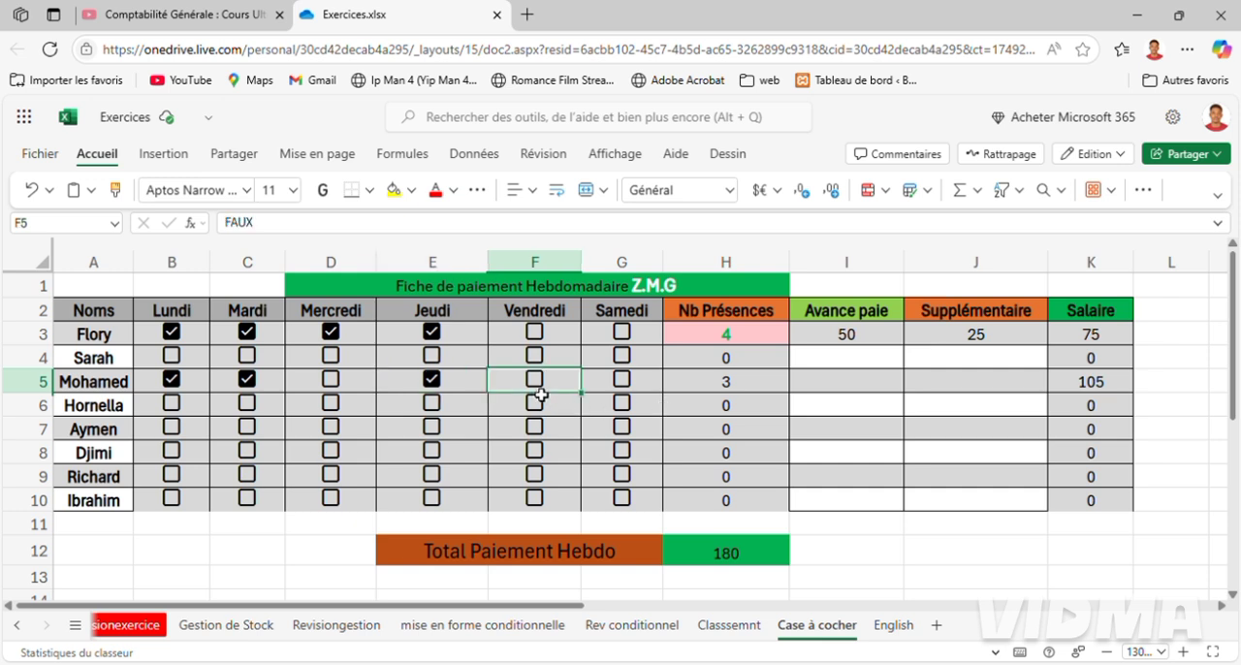
key("F2")
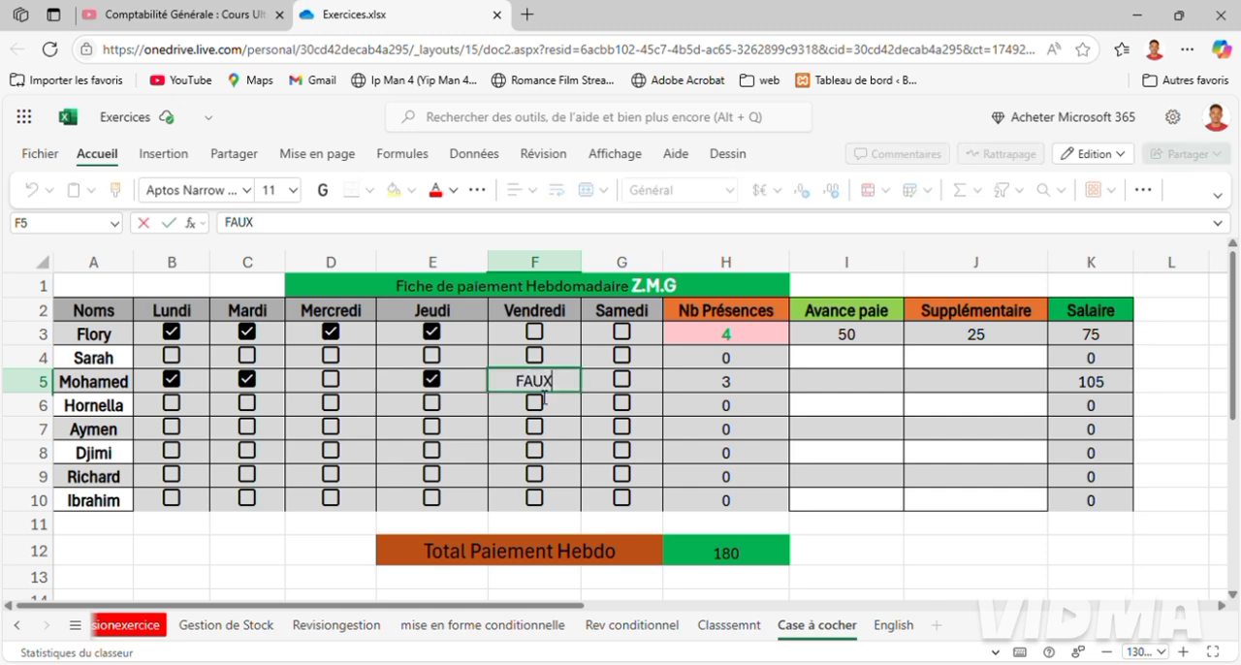
key("Escape")
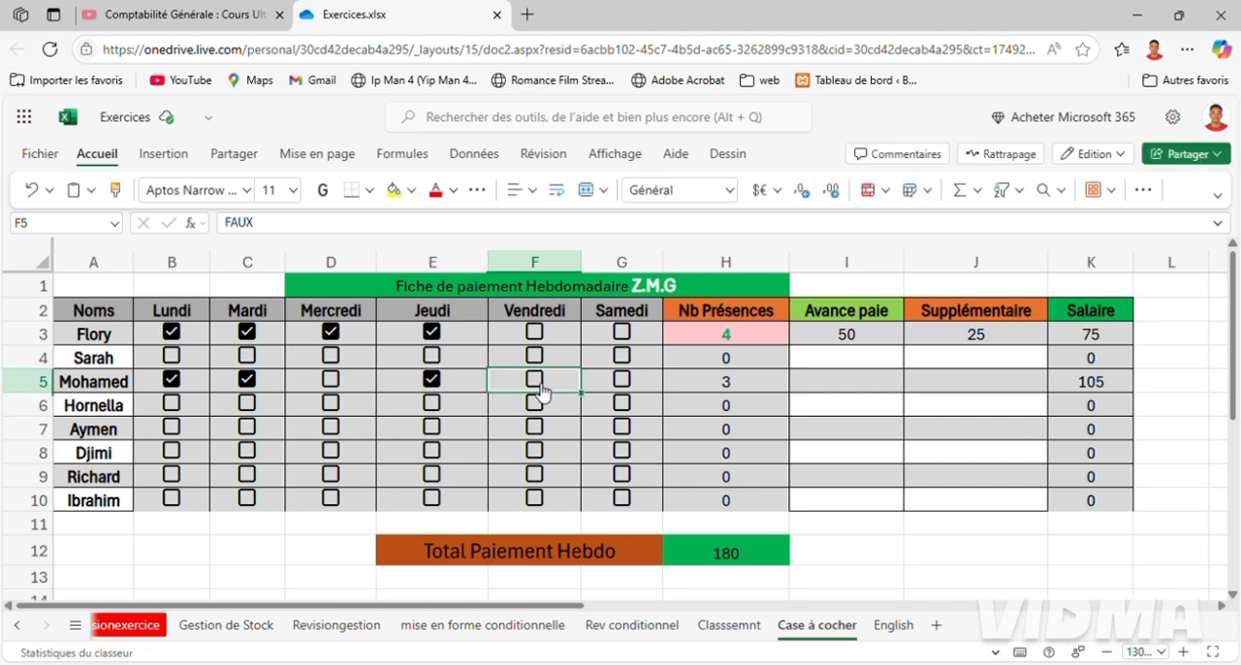
Mark the employee in row 5 as present on Vendredi and Samedi.
left_click(536, 386)
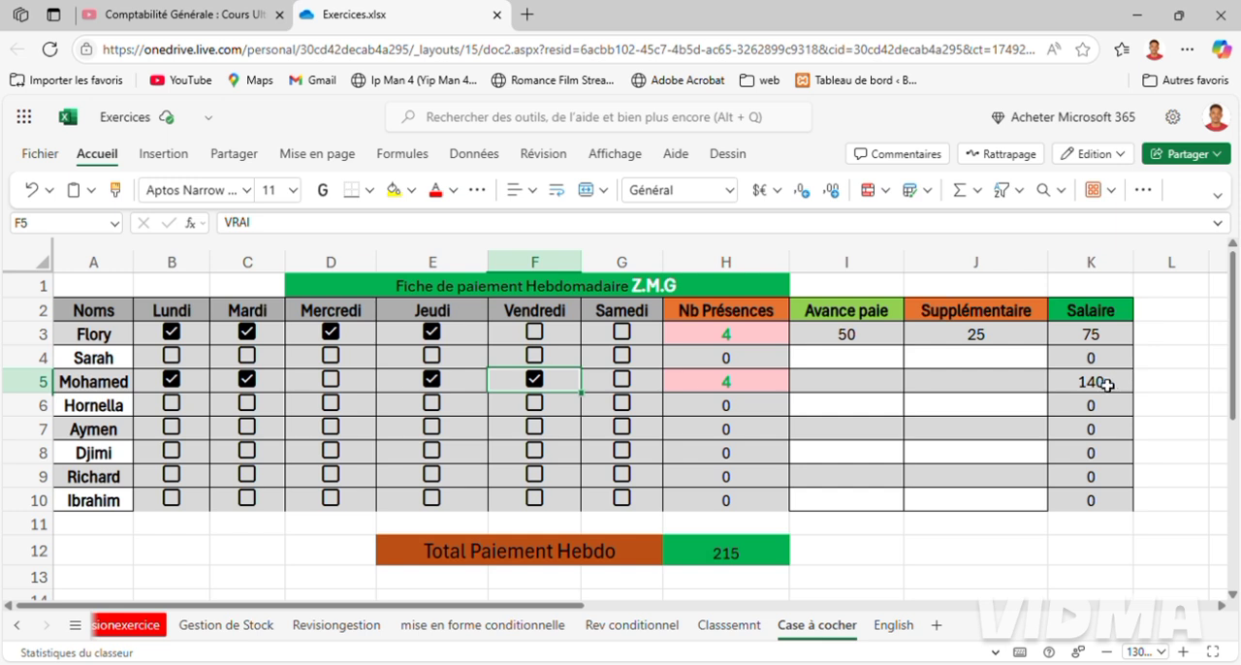
left_click(622, 380)
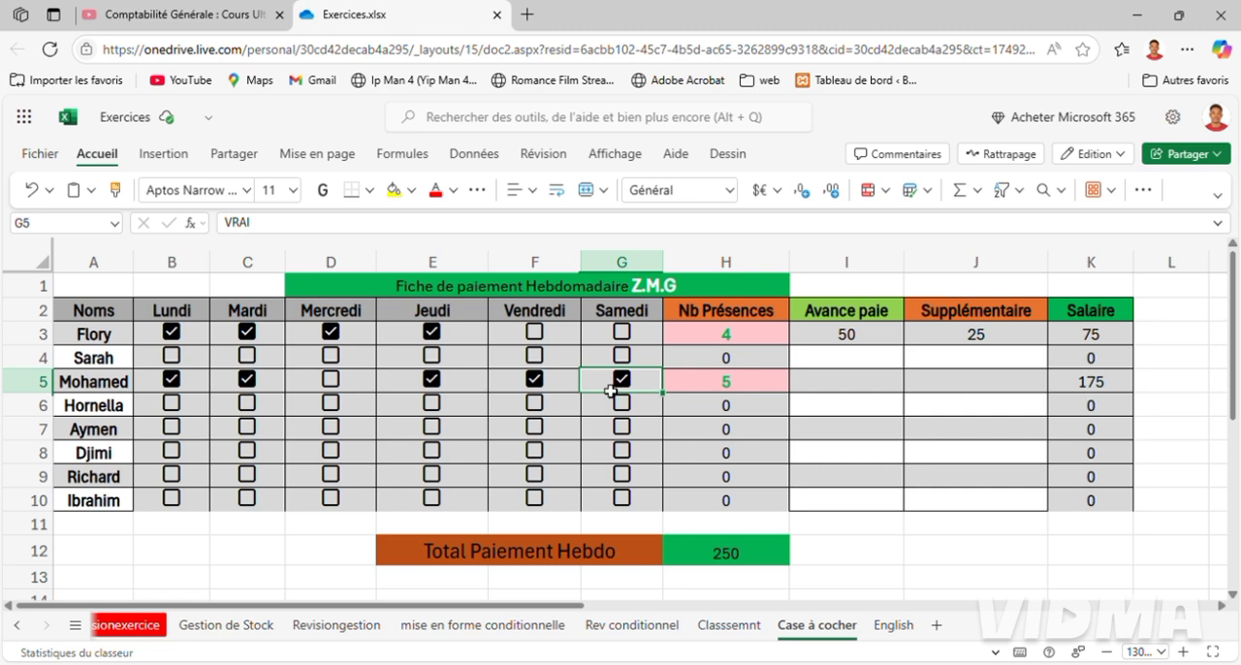
Enter 75 as the Avance paie amount for the employee in row 5.
left_click(835, 381)
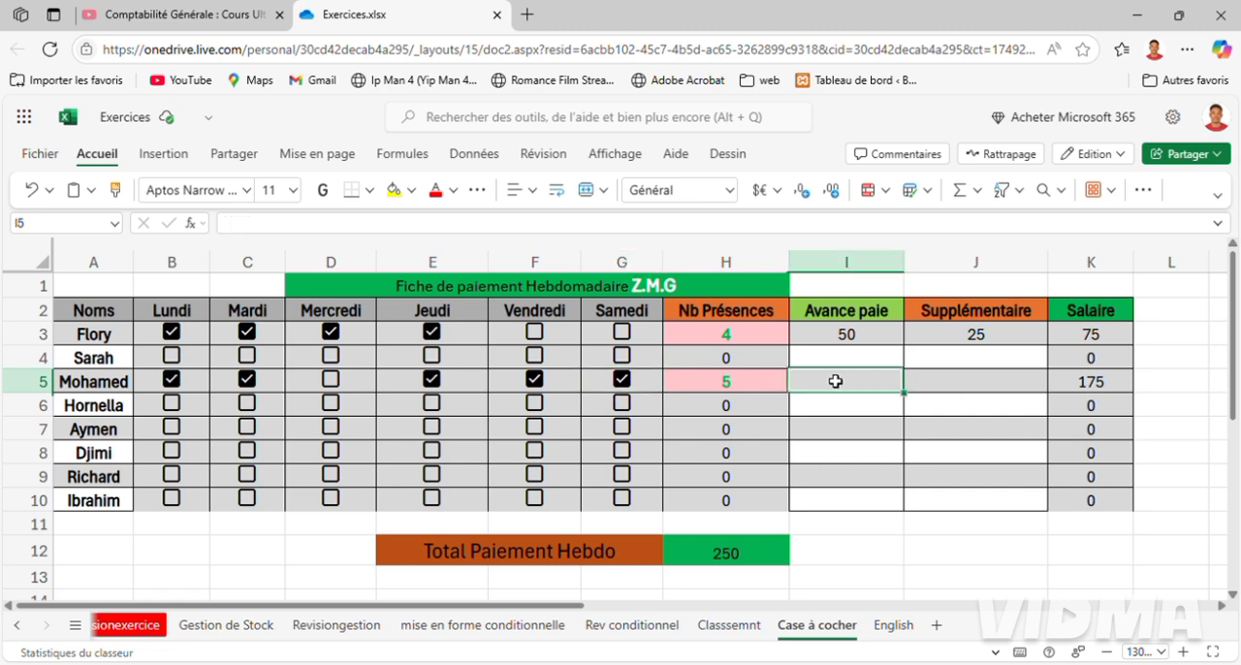
type("75")
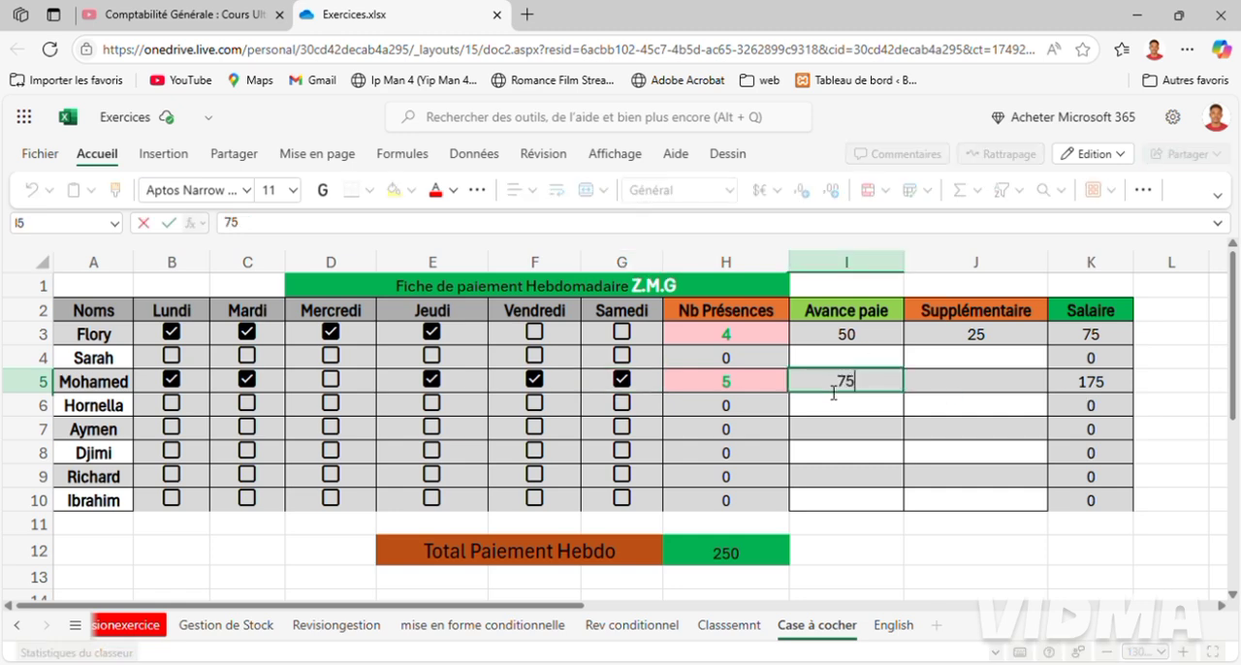
key("Return")
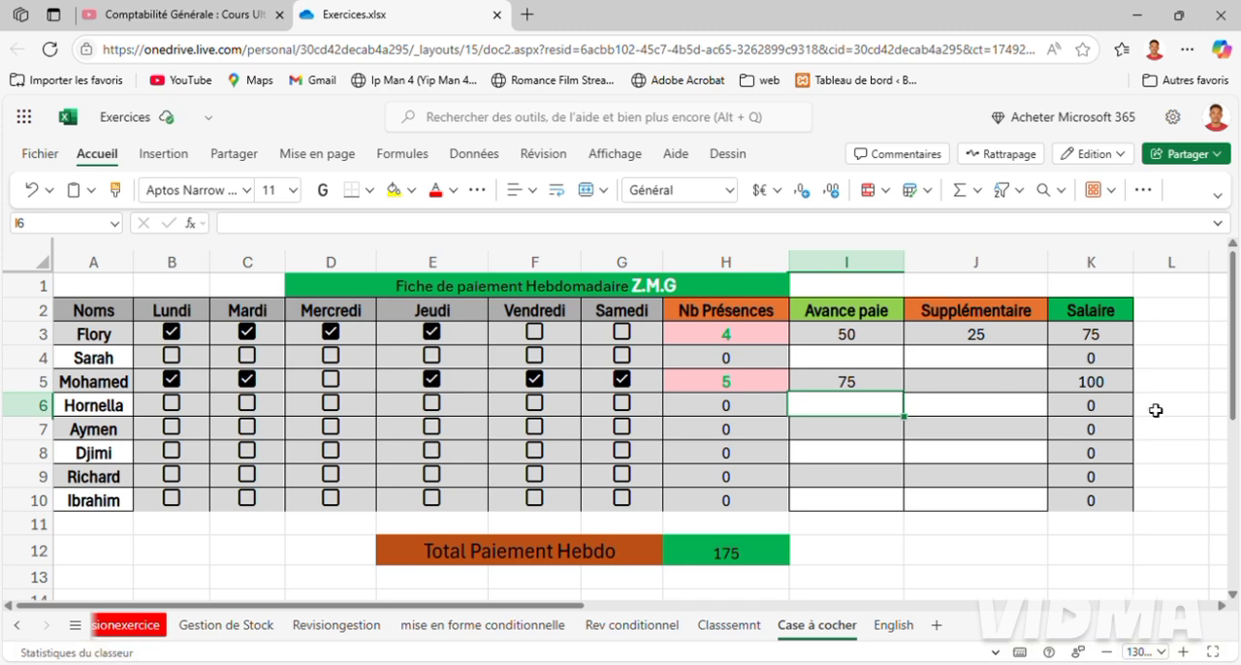
Check the daily rate note of the employee in row 5 and enter 70 as the Supplémentaire amount.
left_click(938, 388)
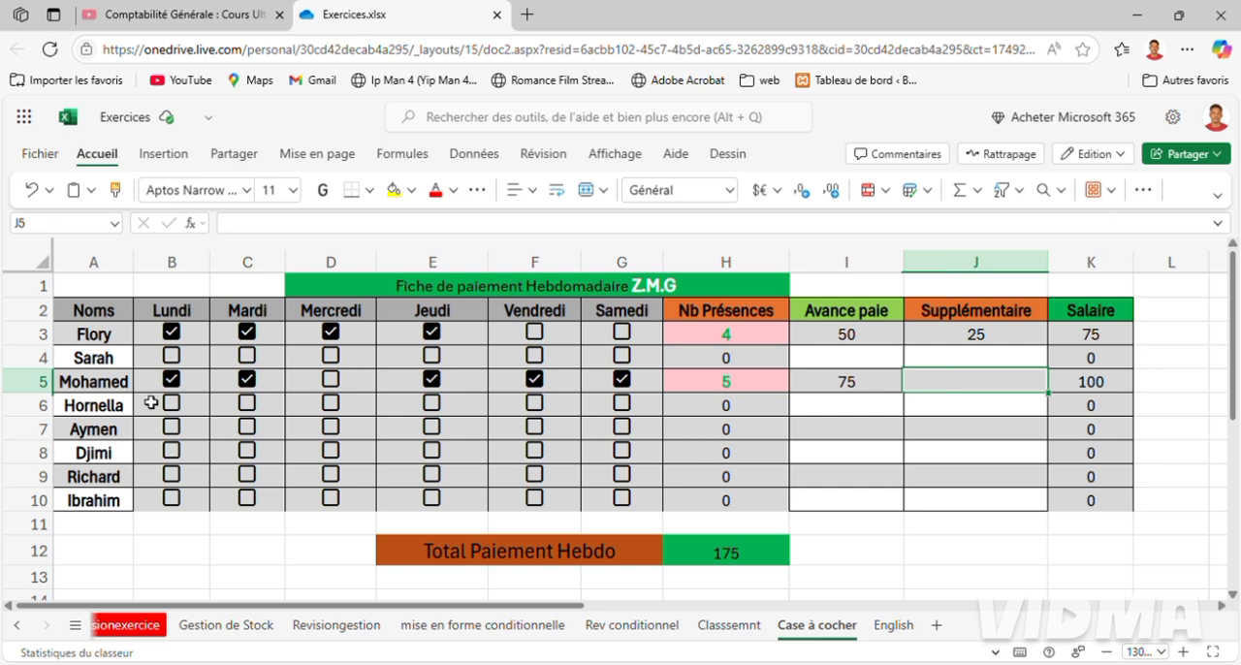
left_click(102, 396)
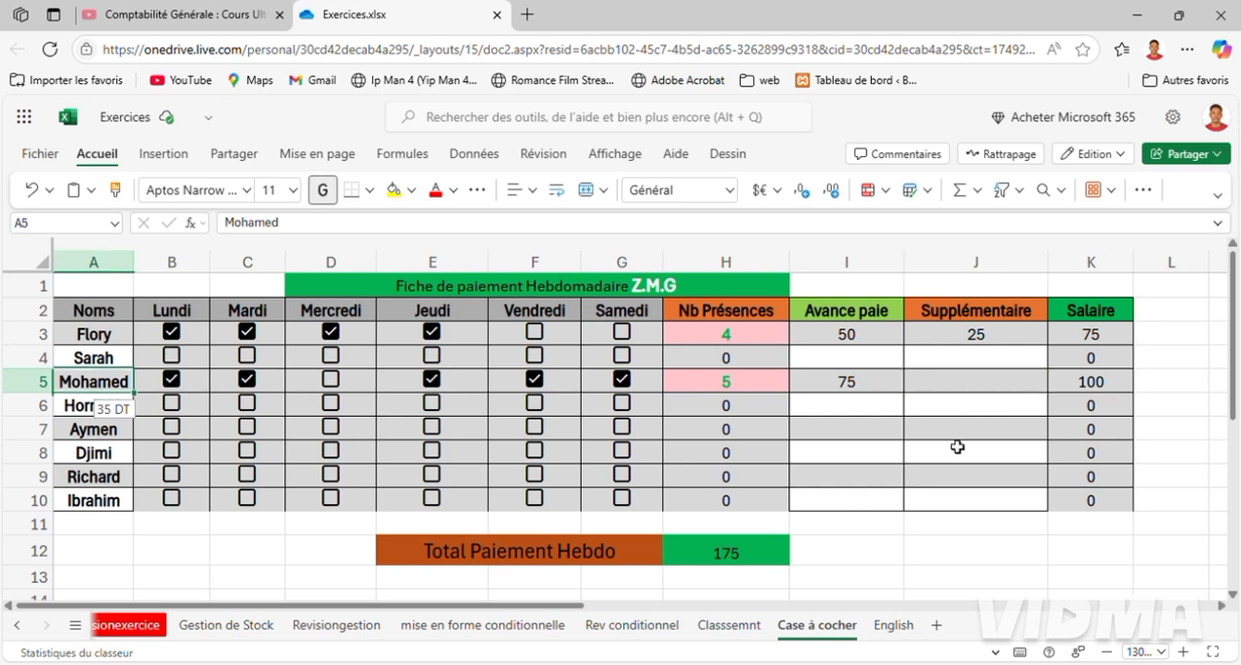
left_click(975, 388)
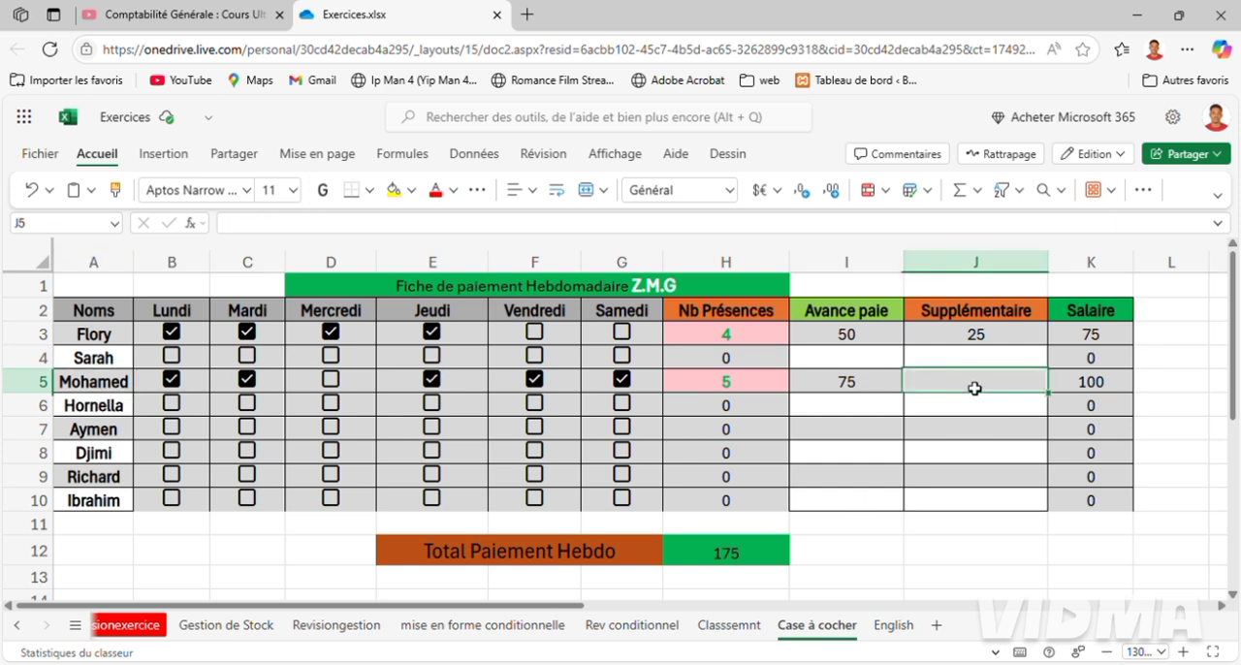
type("70")
key("Return")
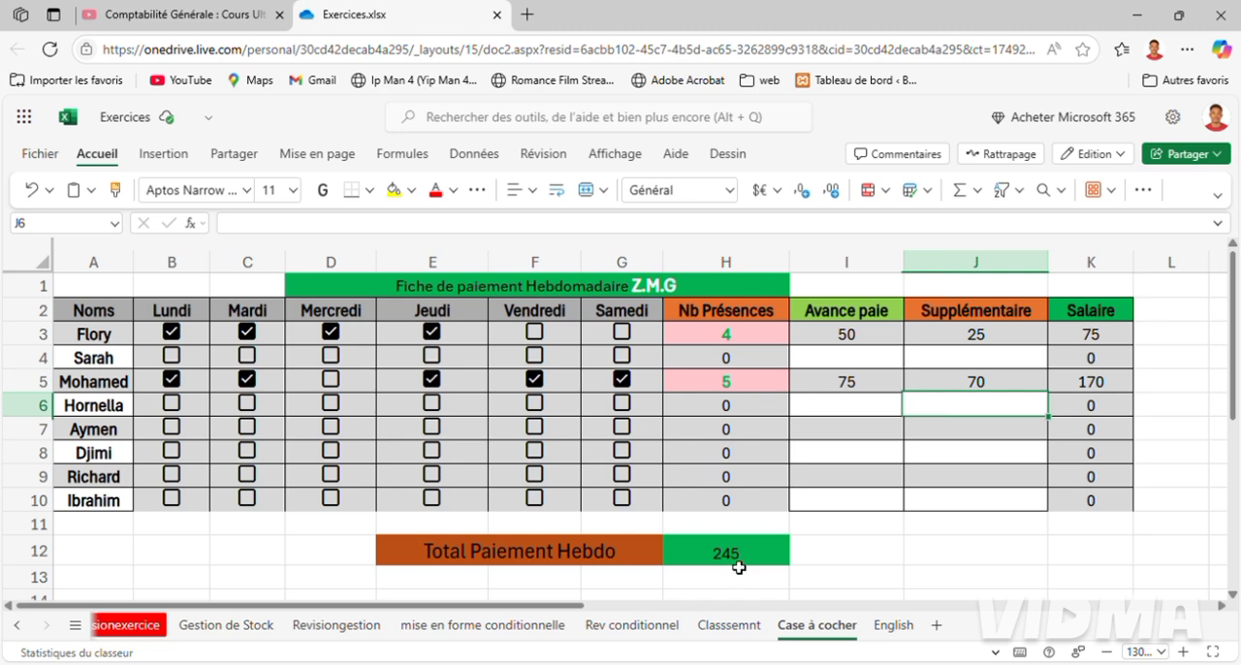
Mark the employee in row 6 as present on all six days, from Lundi to Samedi.
left_click(110, 410)
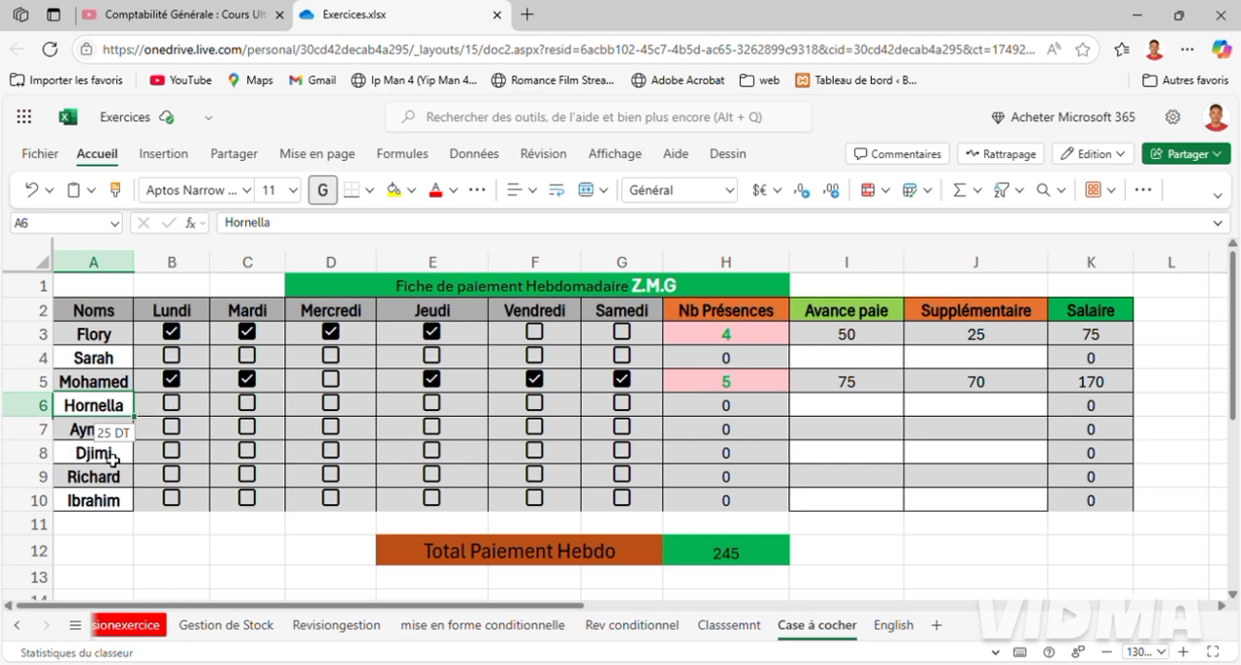
left_click(172, 403)
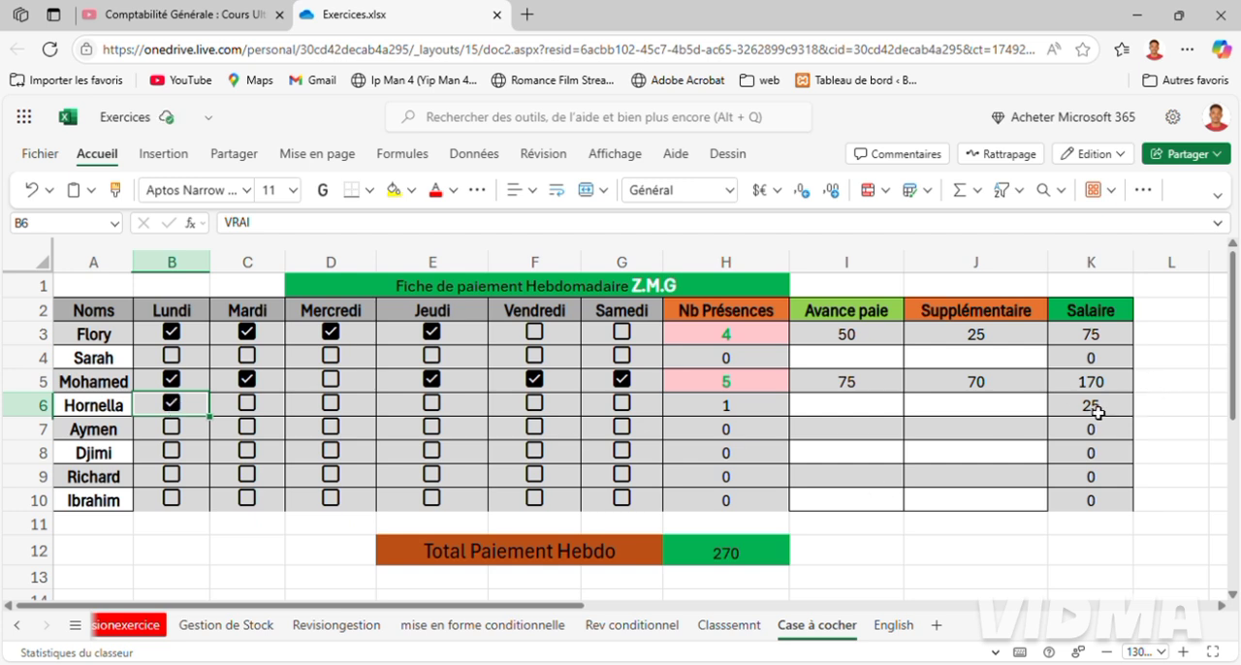
left_click(247, 411)
left_click(42, 415)
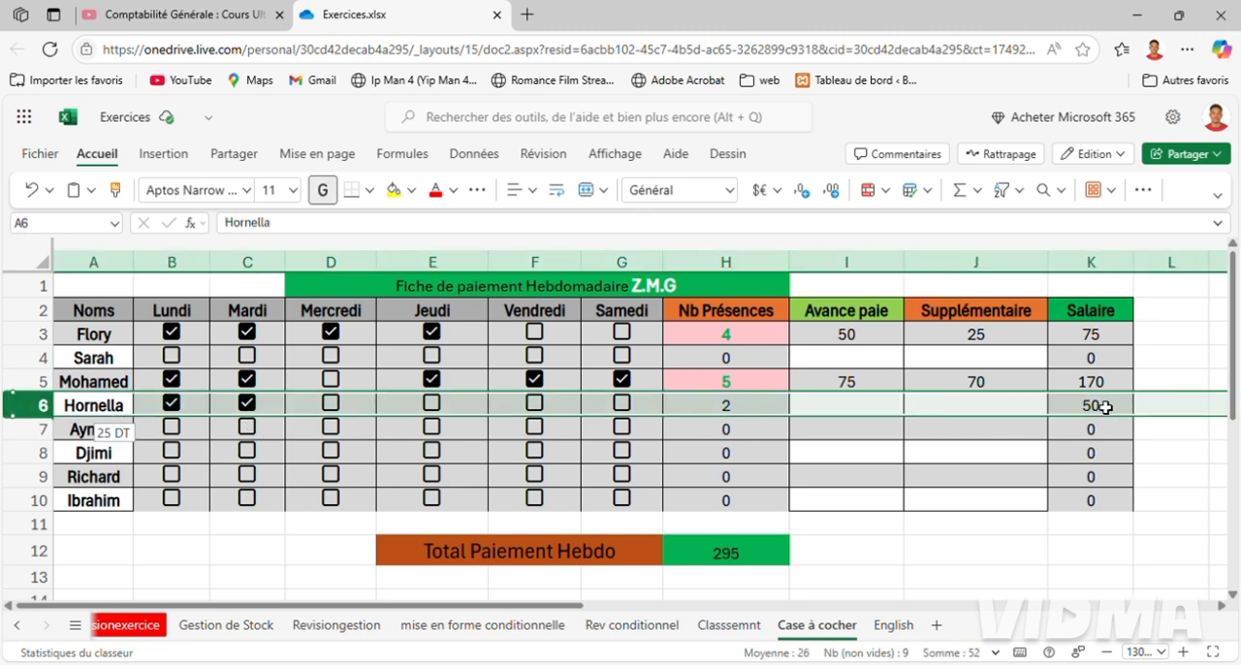
left_click(332, 413)
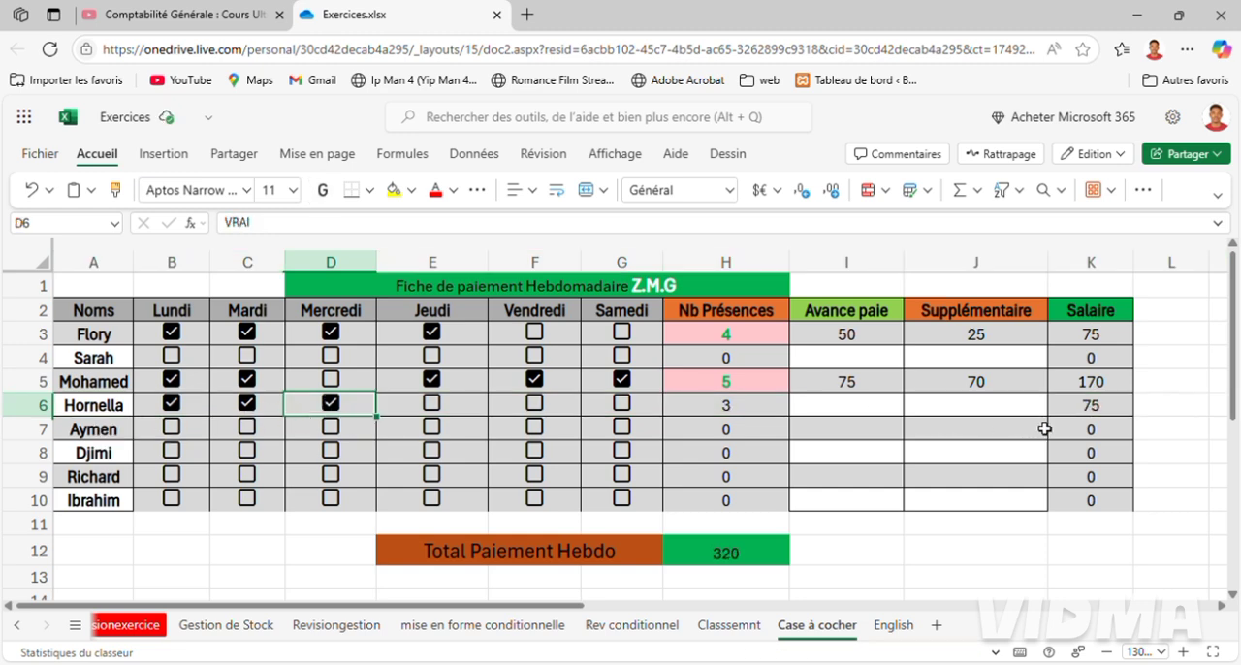
left_click(433, 406)
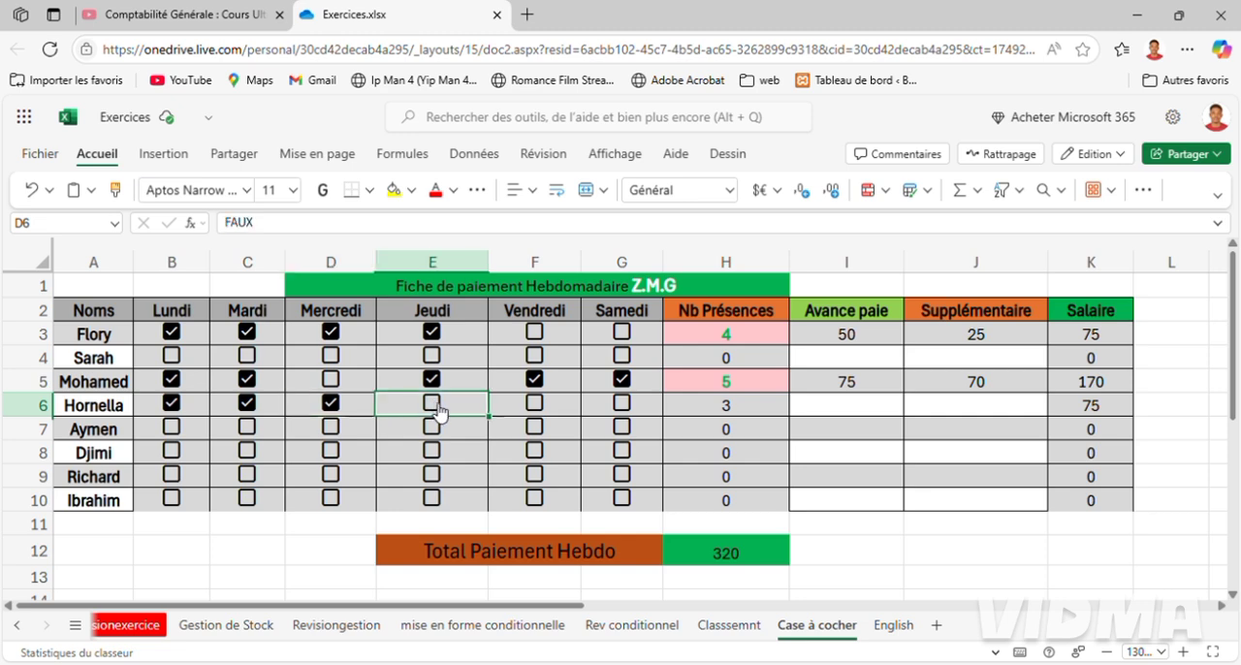
left_click(535, 406)
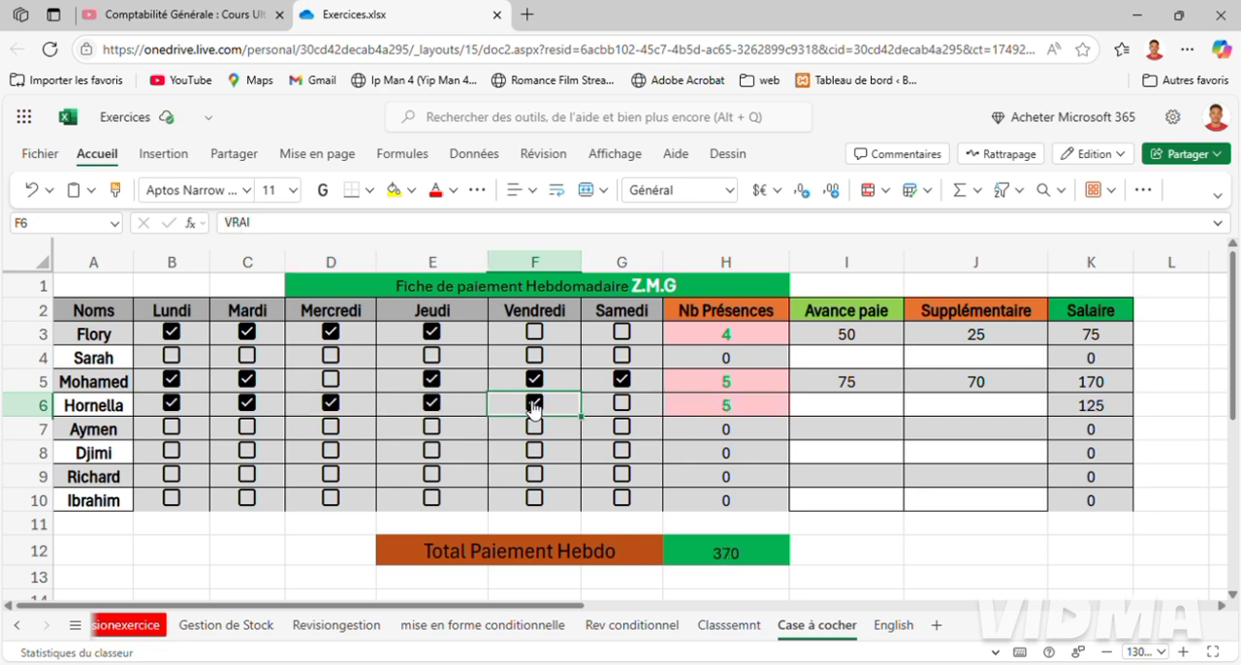
left_click(634, 408)
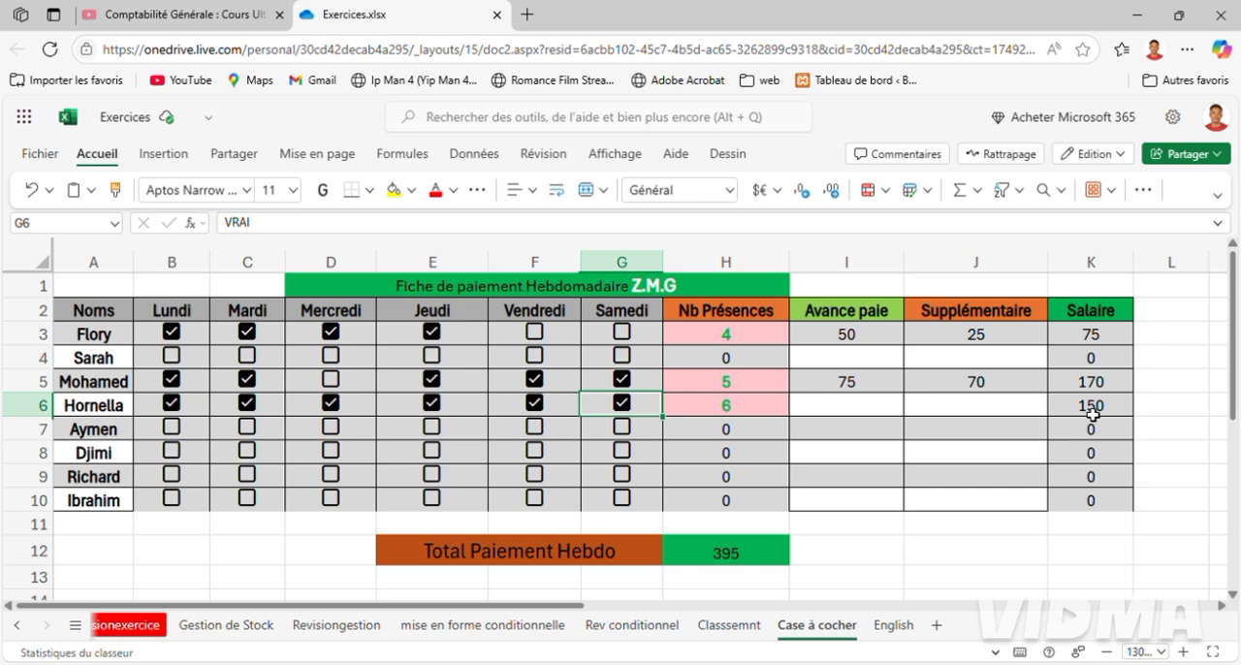
Enter 50 as the Avance paie amount for the employee in row 6.
left_click(83, 414)
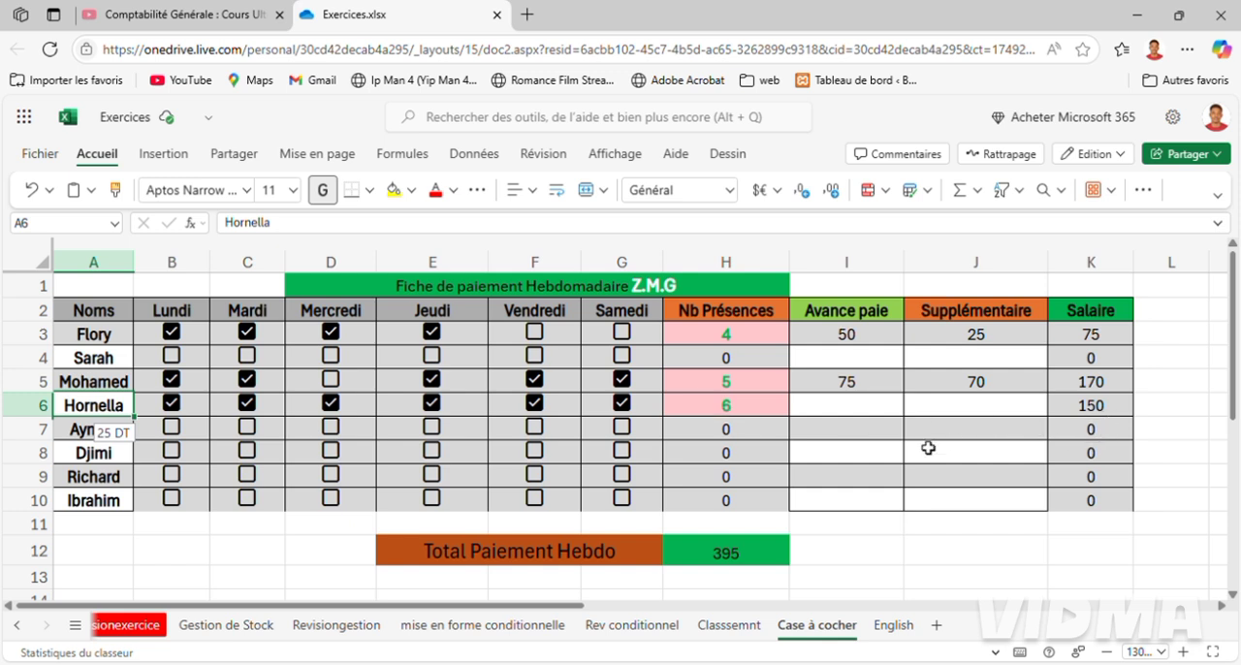
left_click(843, 412)
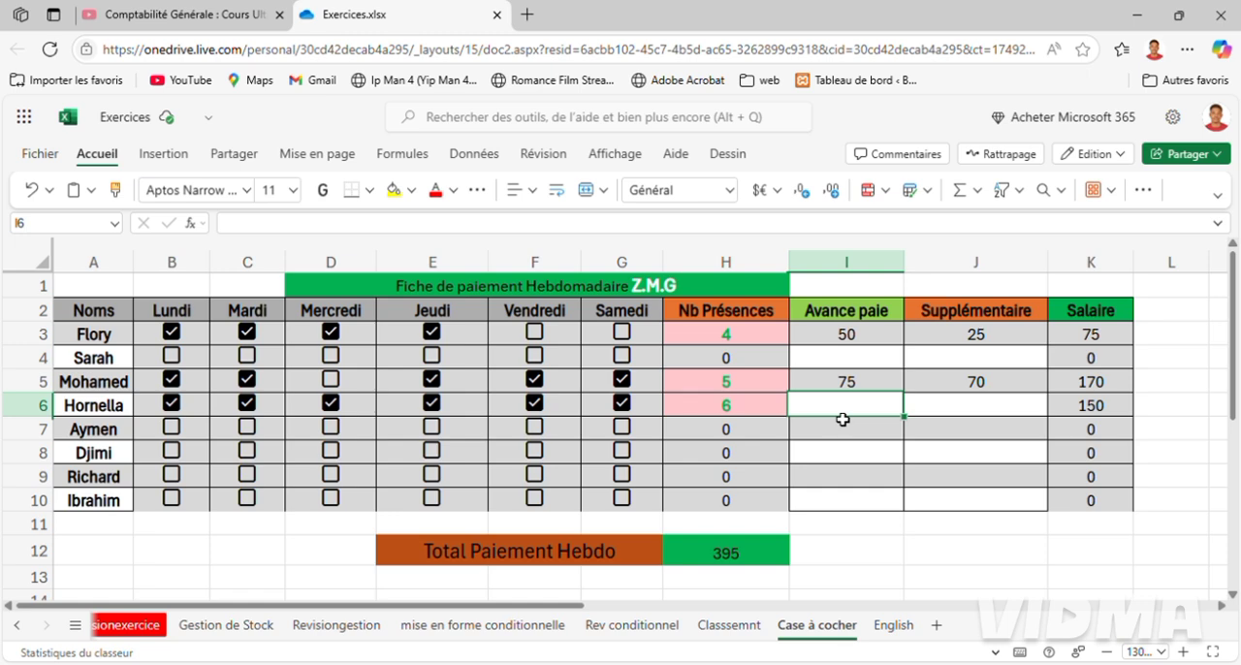
type("50")
key("Return")
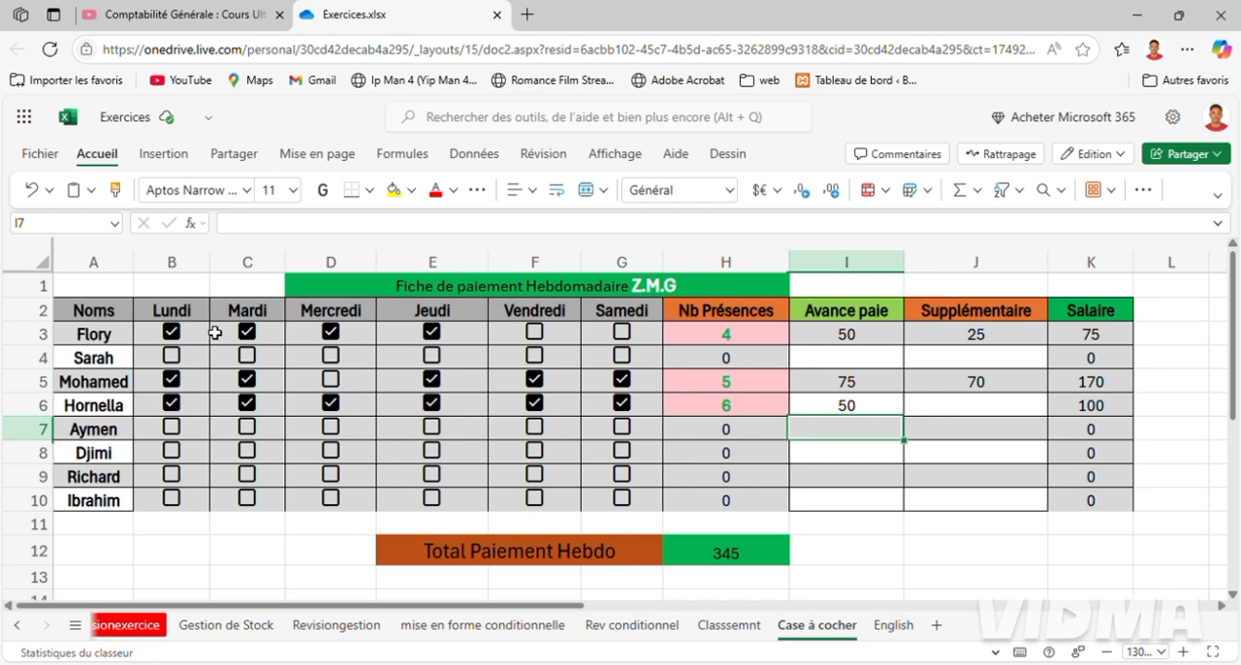
Mark the employee in row 7 as present on Mardi, Mercredi and Jeudi.
left_click(107, 439)
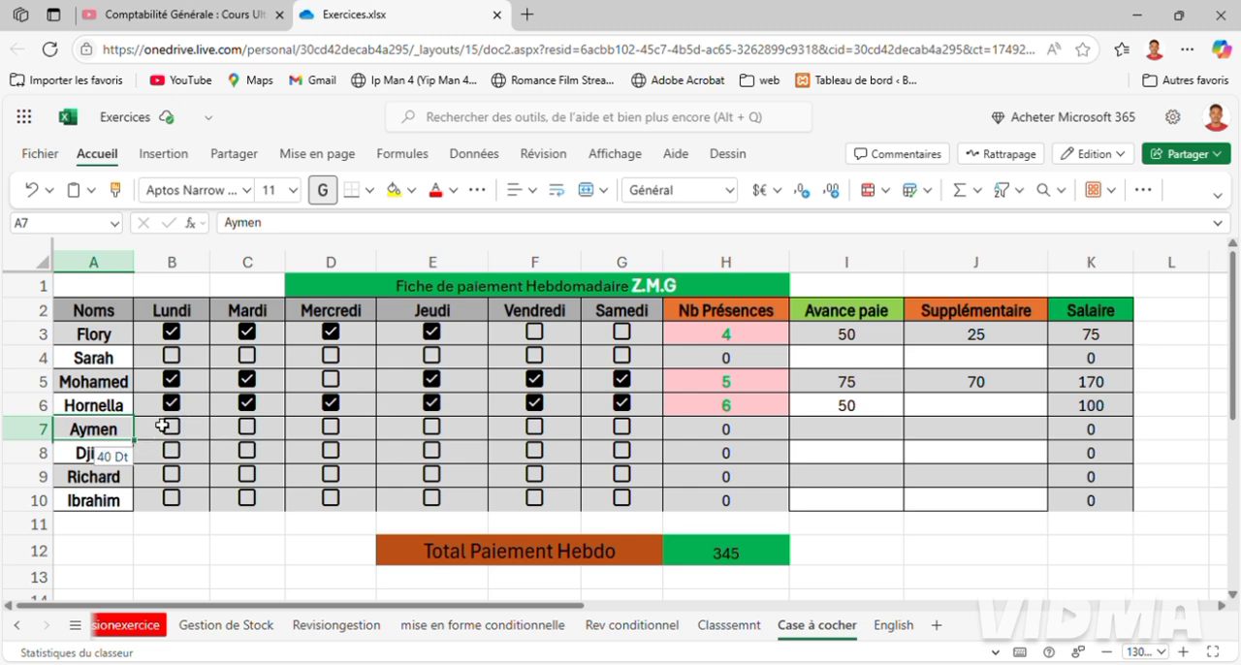
left_click(254, 436)
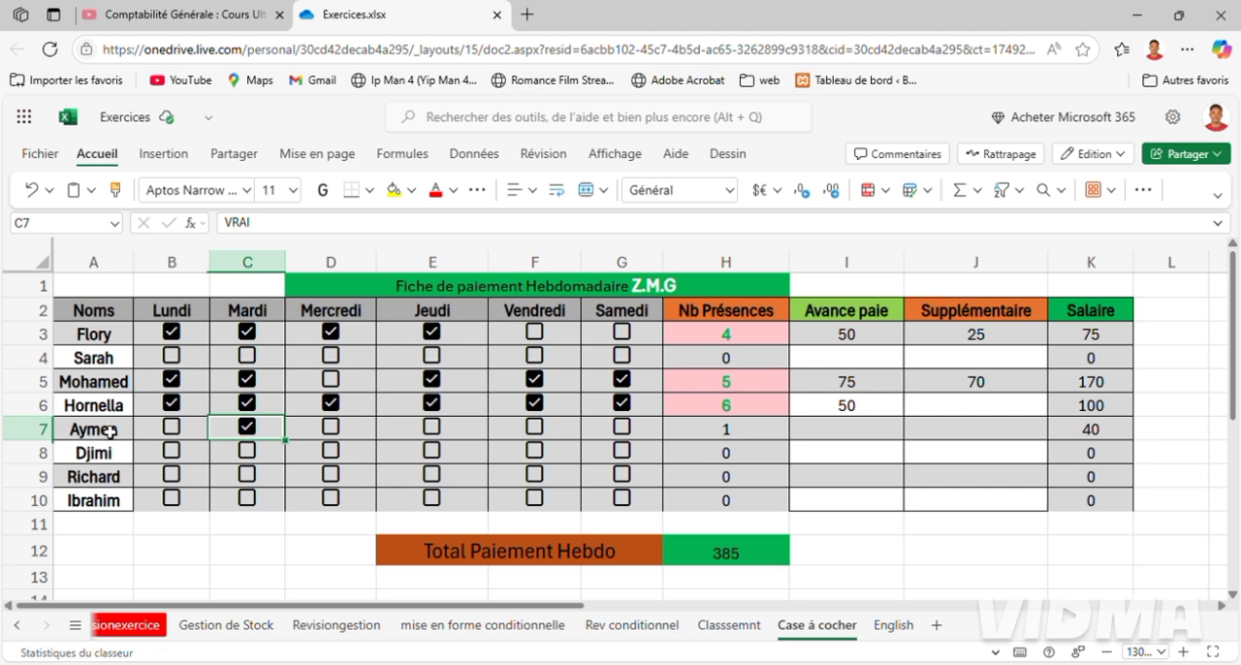
left_click(51, 437)
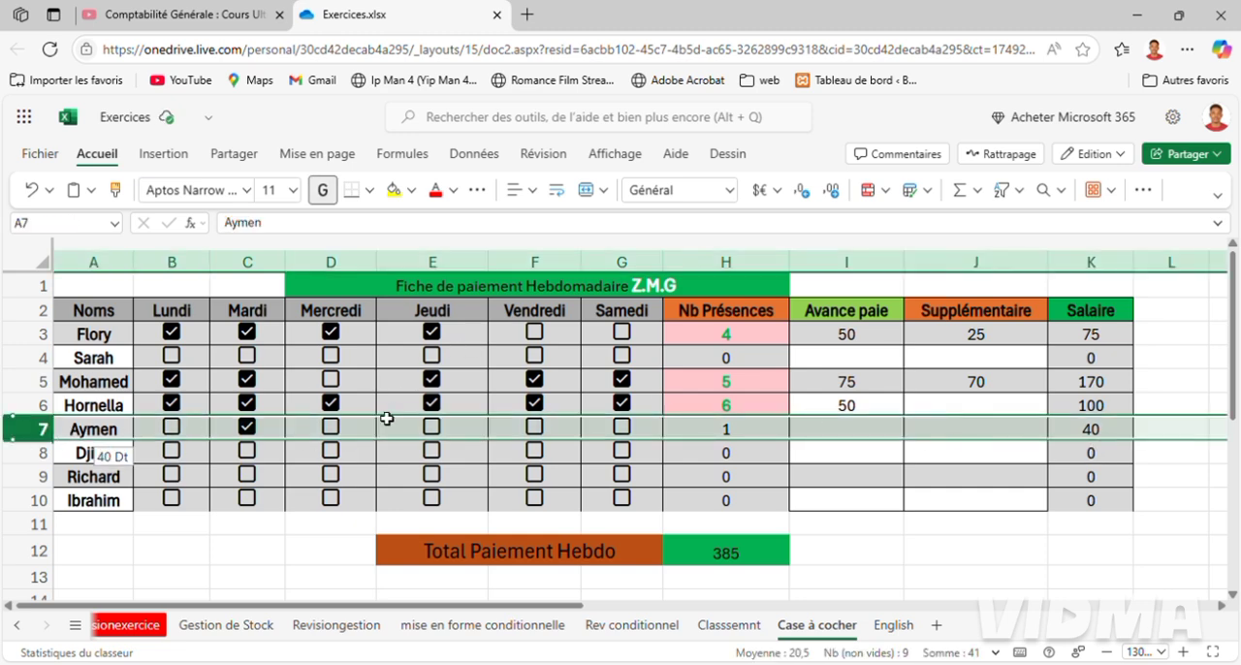
left_click(335, 444)
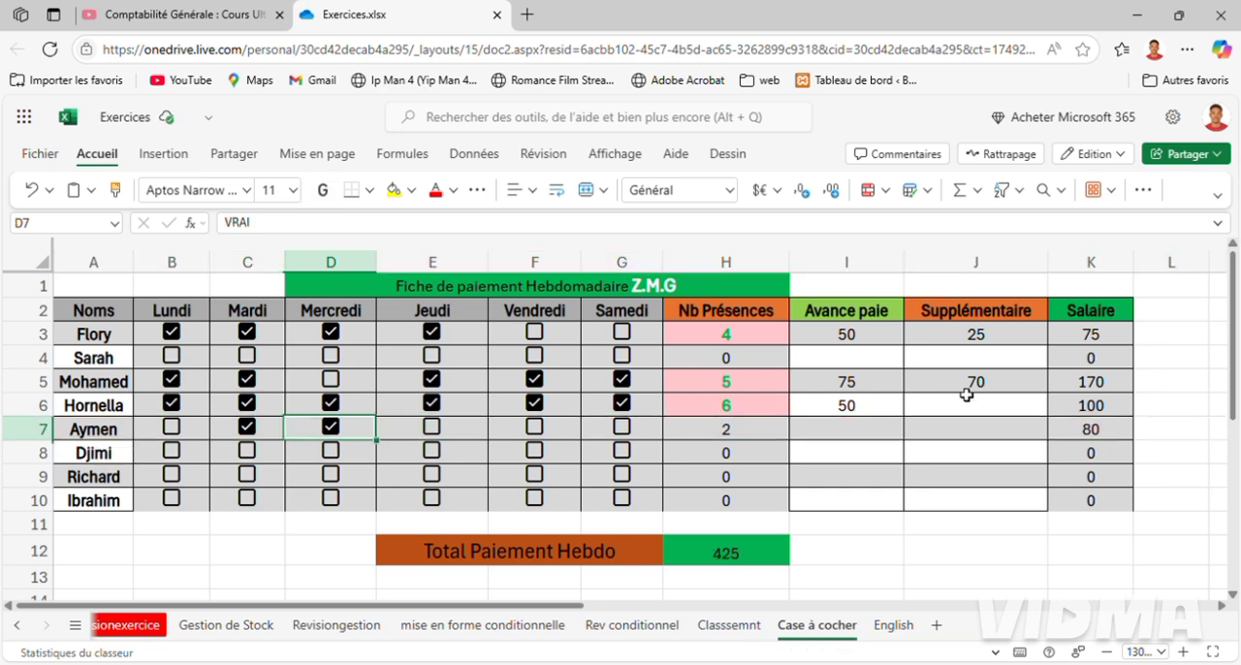
left_click(444, 432)
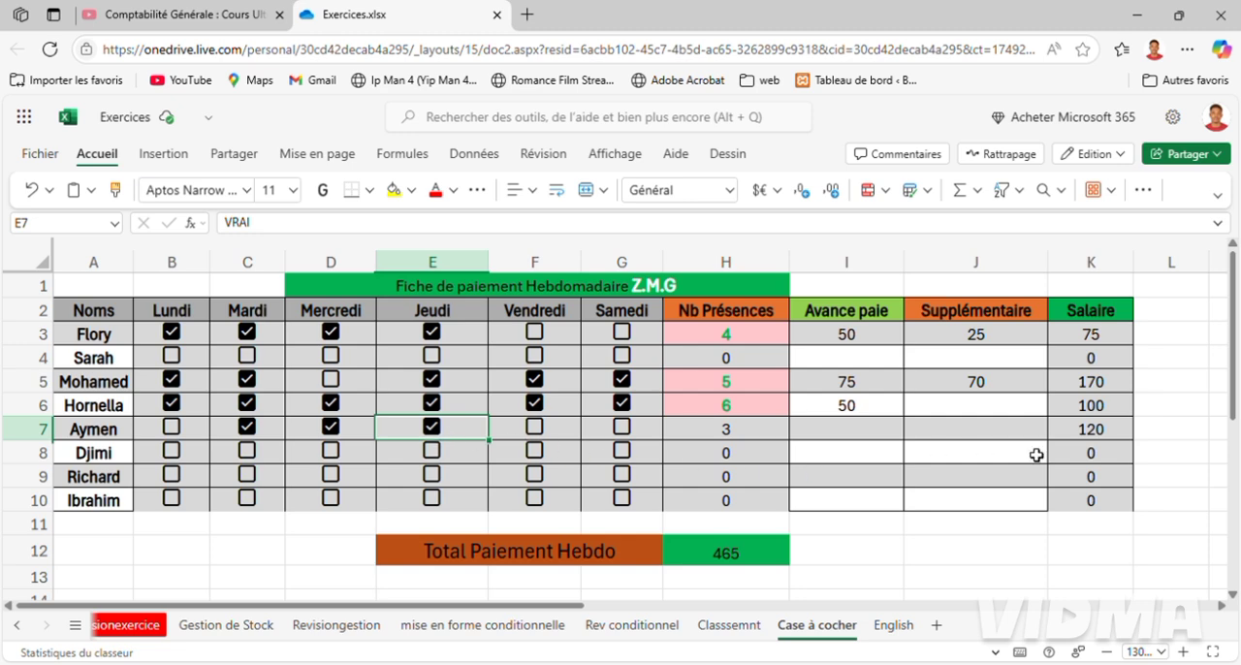
left_click(68, 436)
left_click(29, 429)
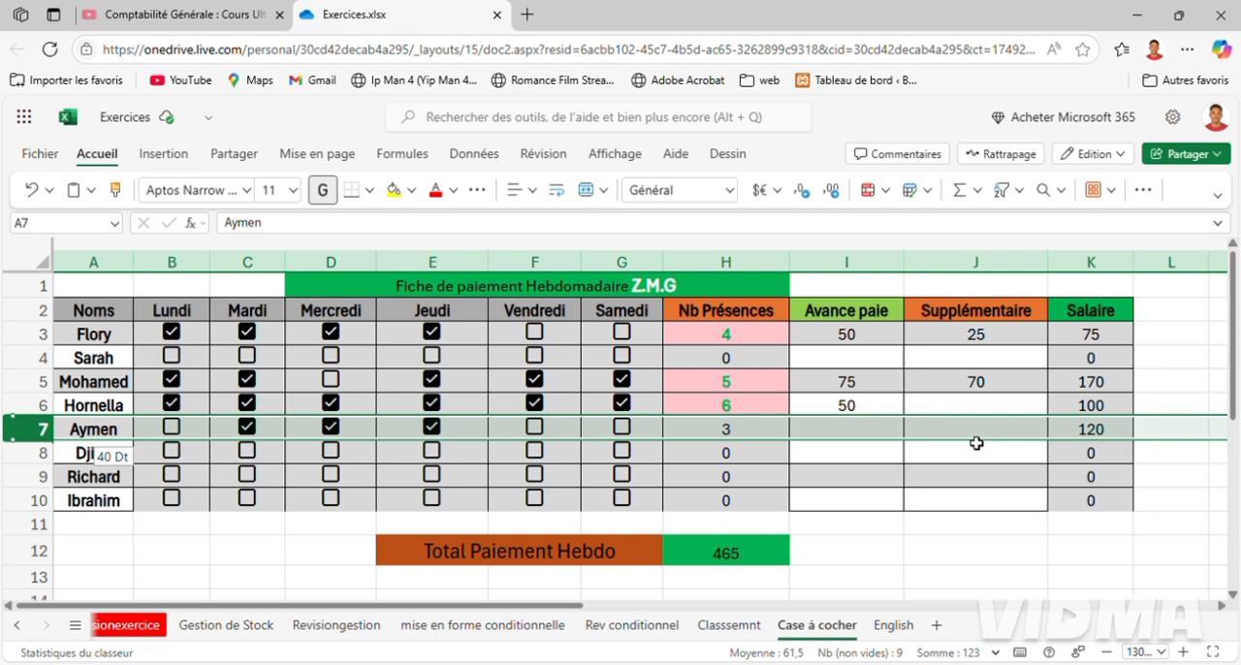
type("4")
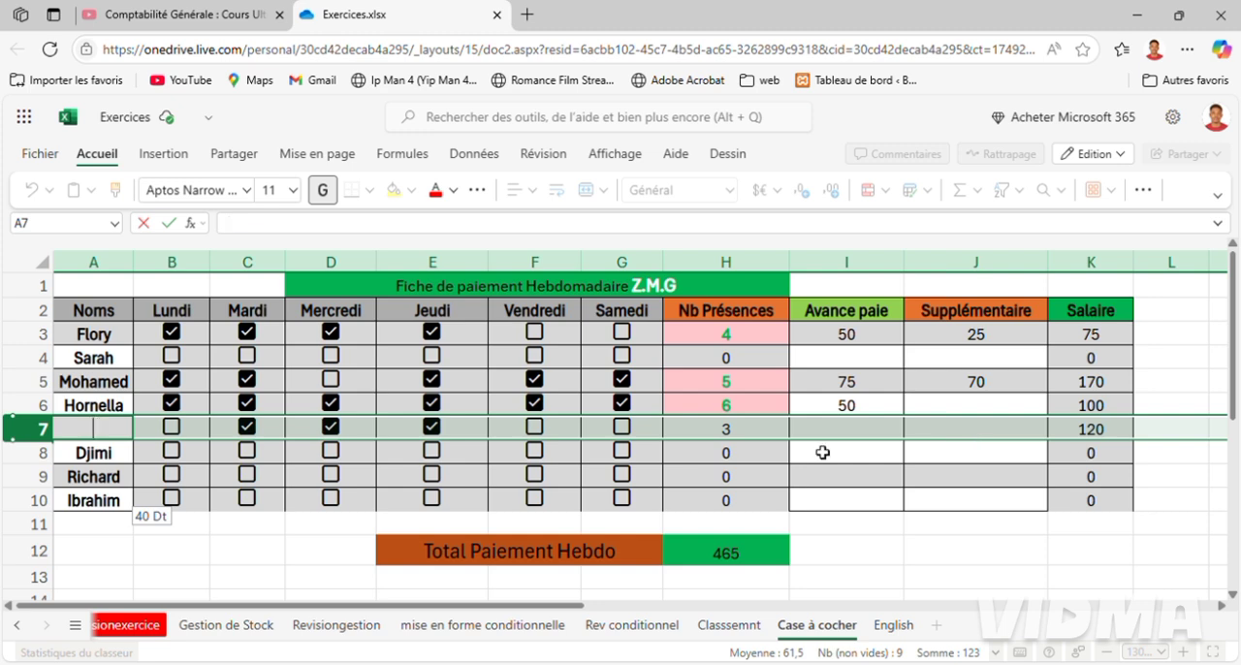
left_click(710, 454)
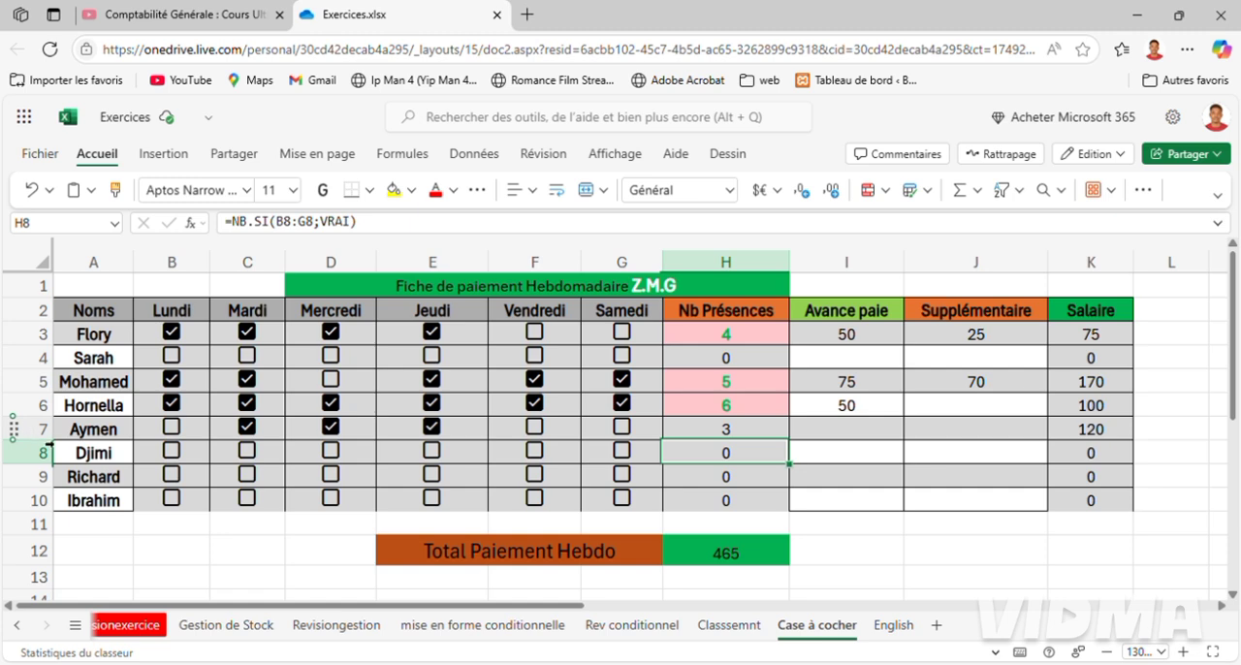
left_click(43, 432)
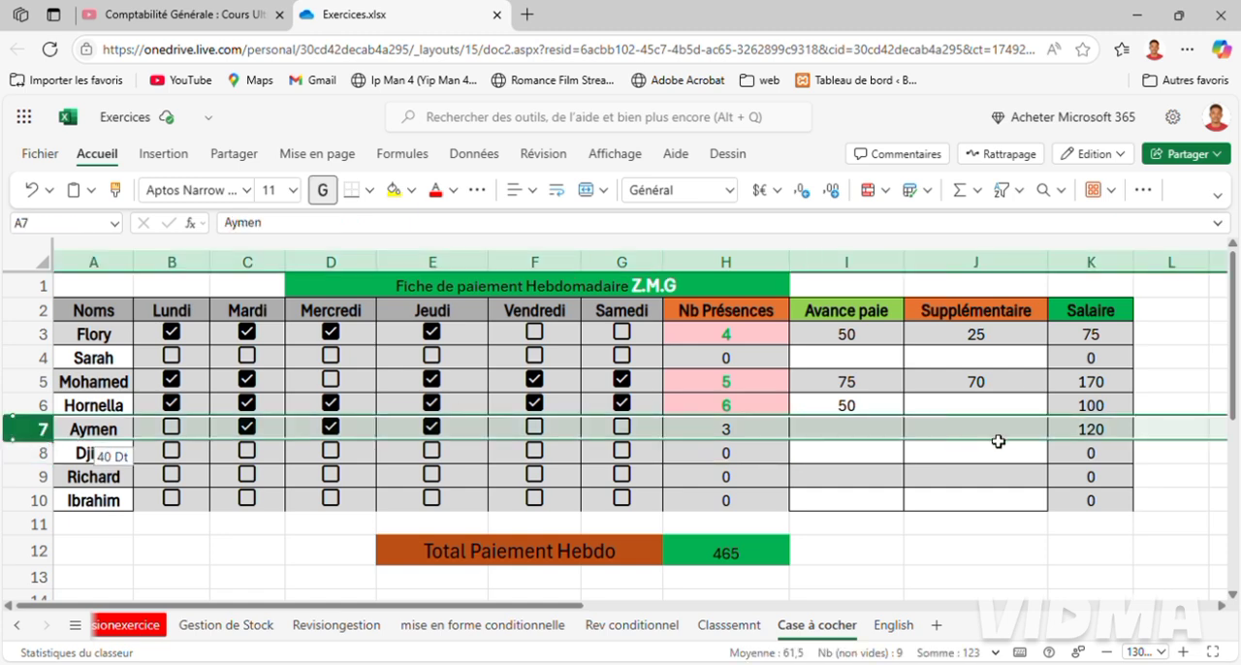
Enter 40 as the Supplémentaire amount and 10 as the Avance paie amount for the employee in row 7.
left_click(999, 442)
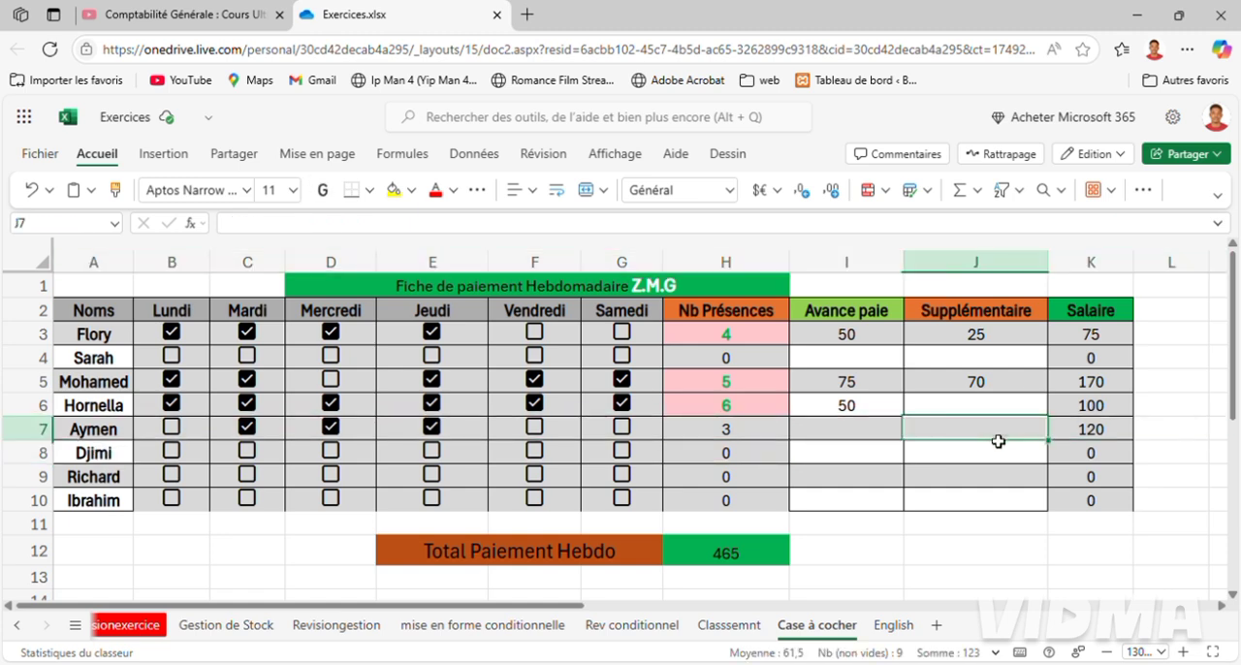
type("40")
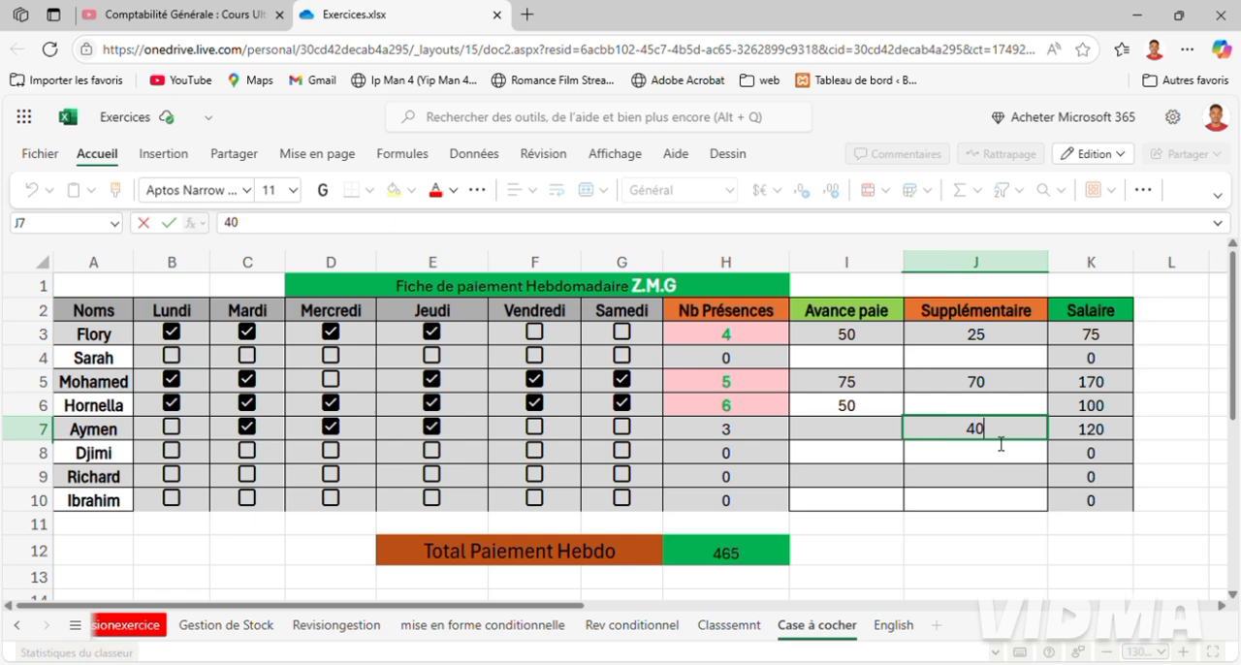
key("Return")
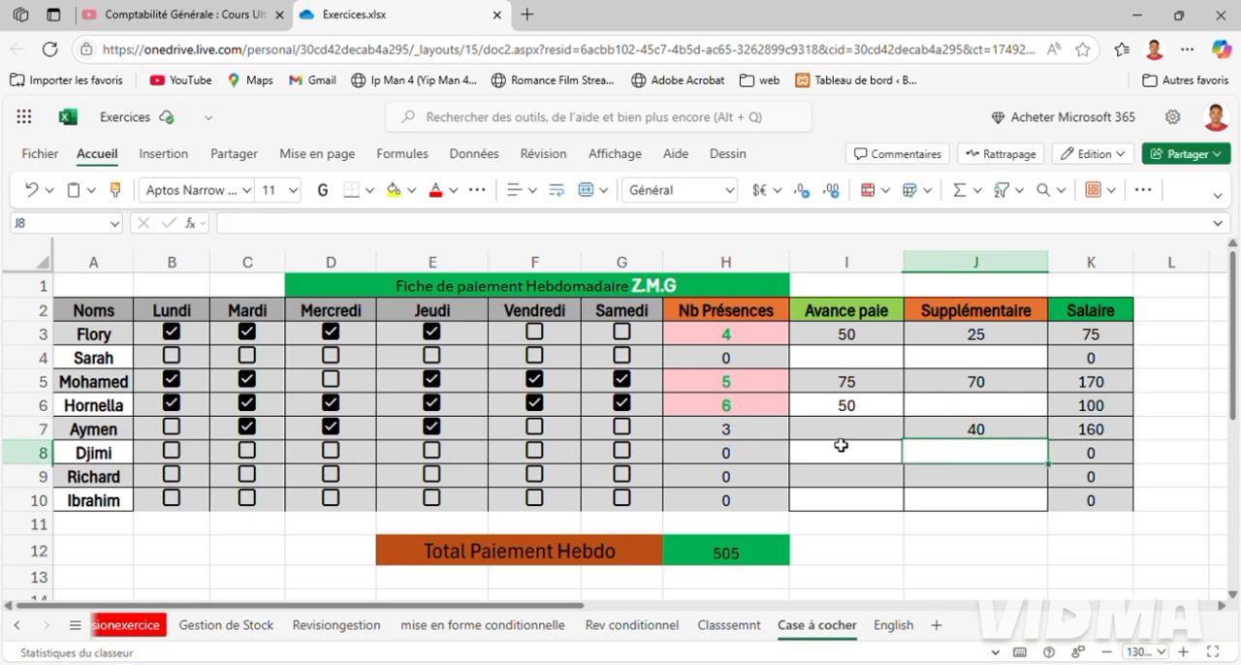
left_click(843, 442)
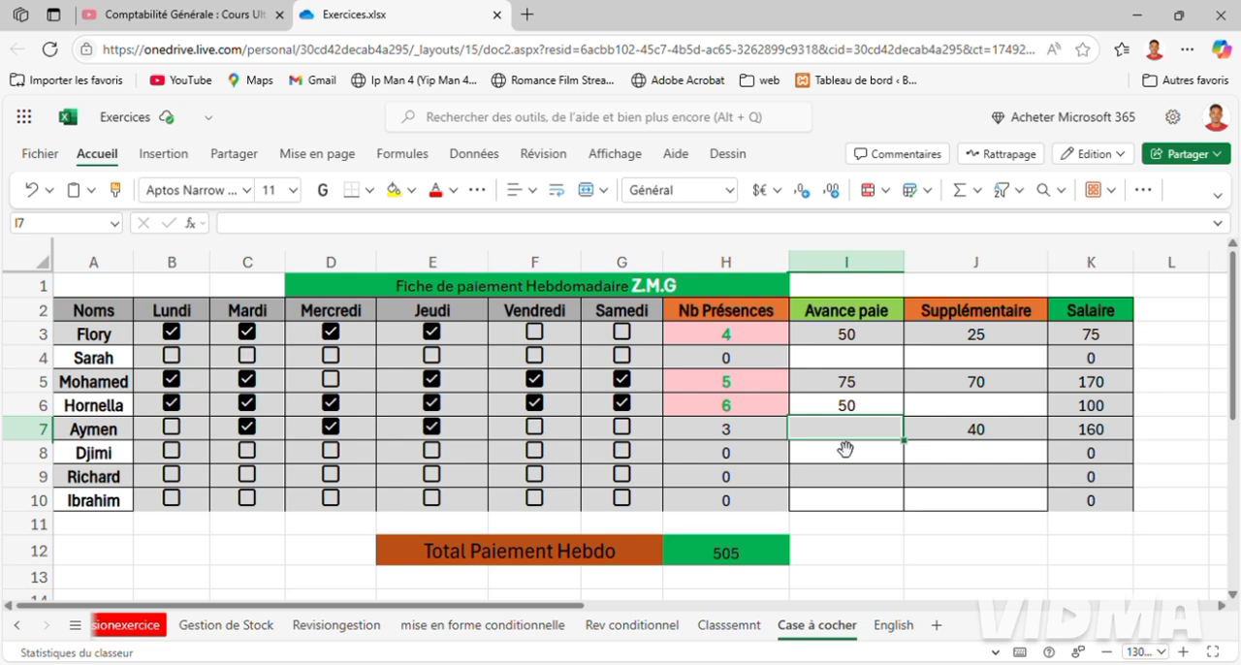
type("10")
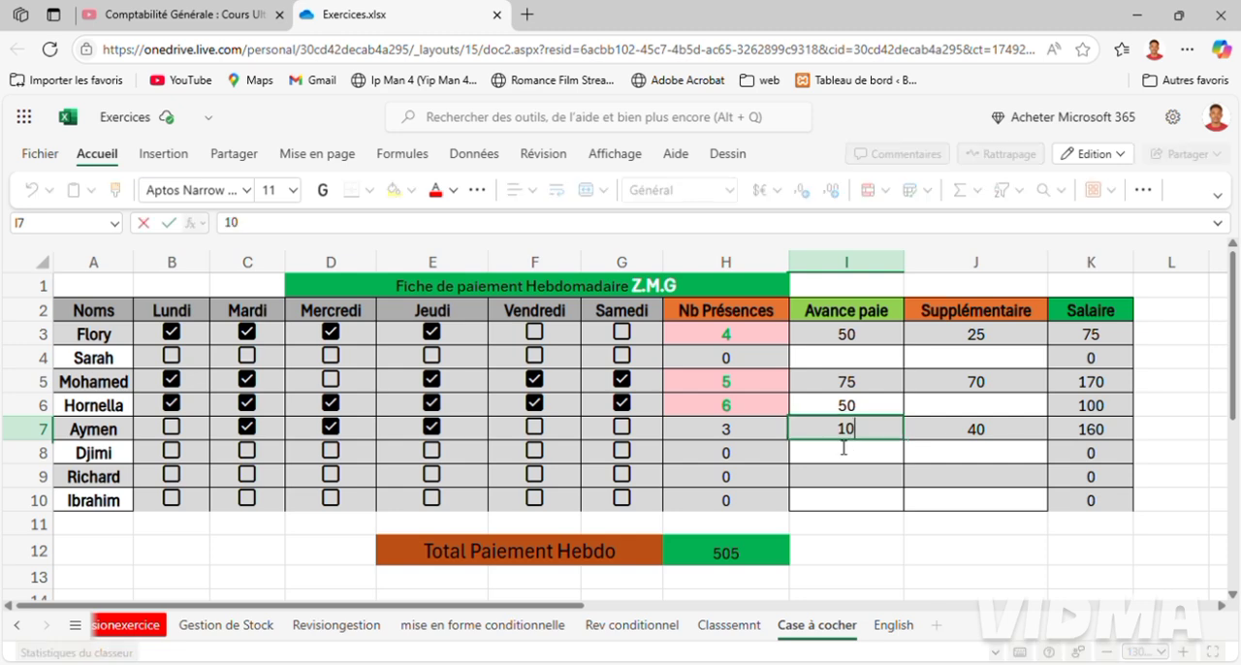
key("Return")
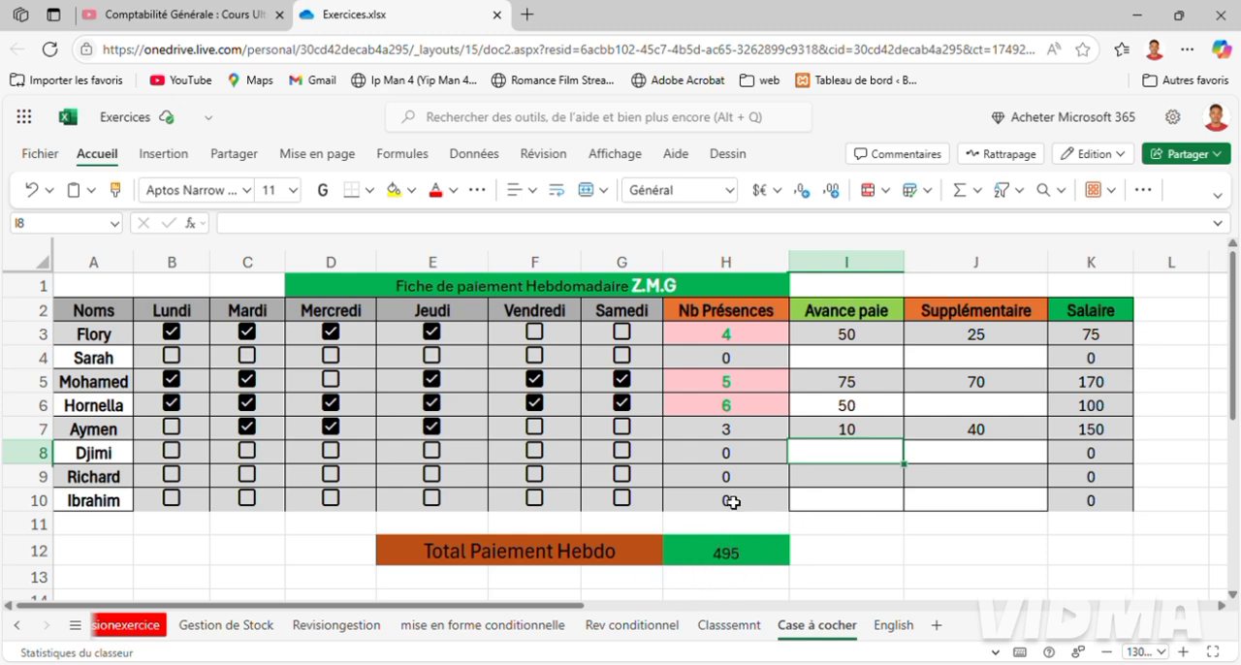
left_click(938, 556)
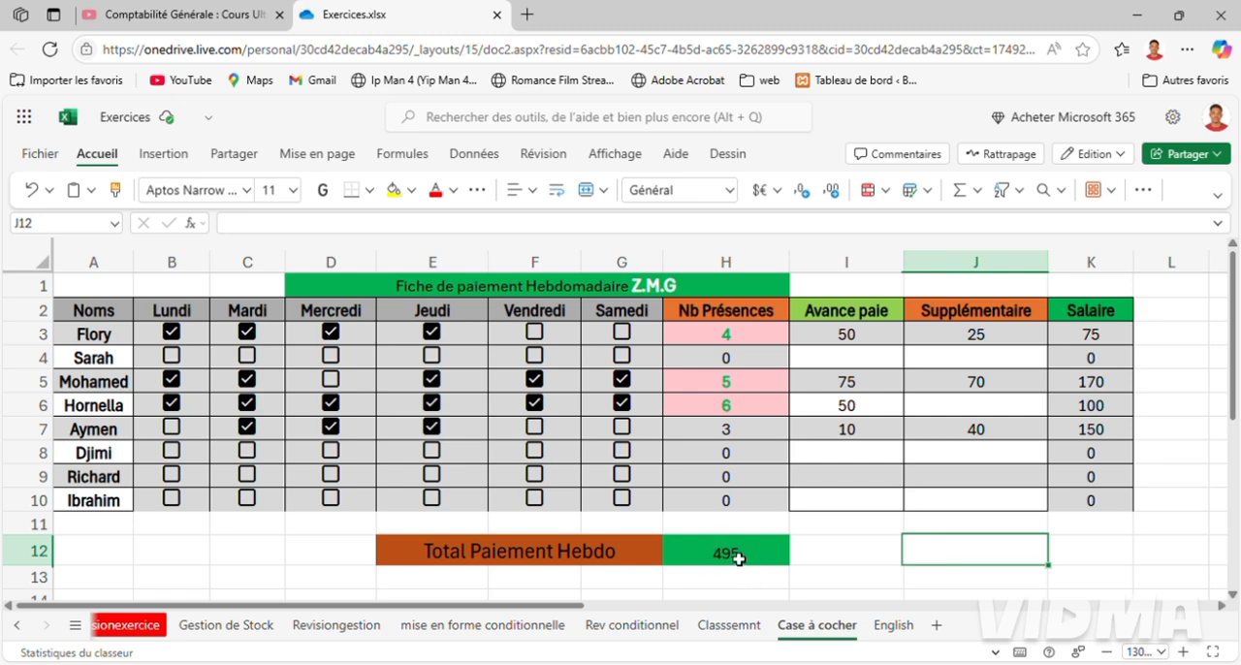
Try marking the employee in row 8 as present on Lundi to compare the salary with the daily rate note.
left_click(78, 456)
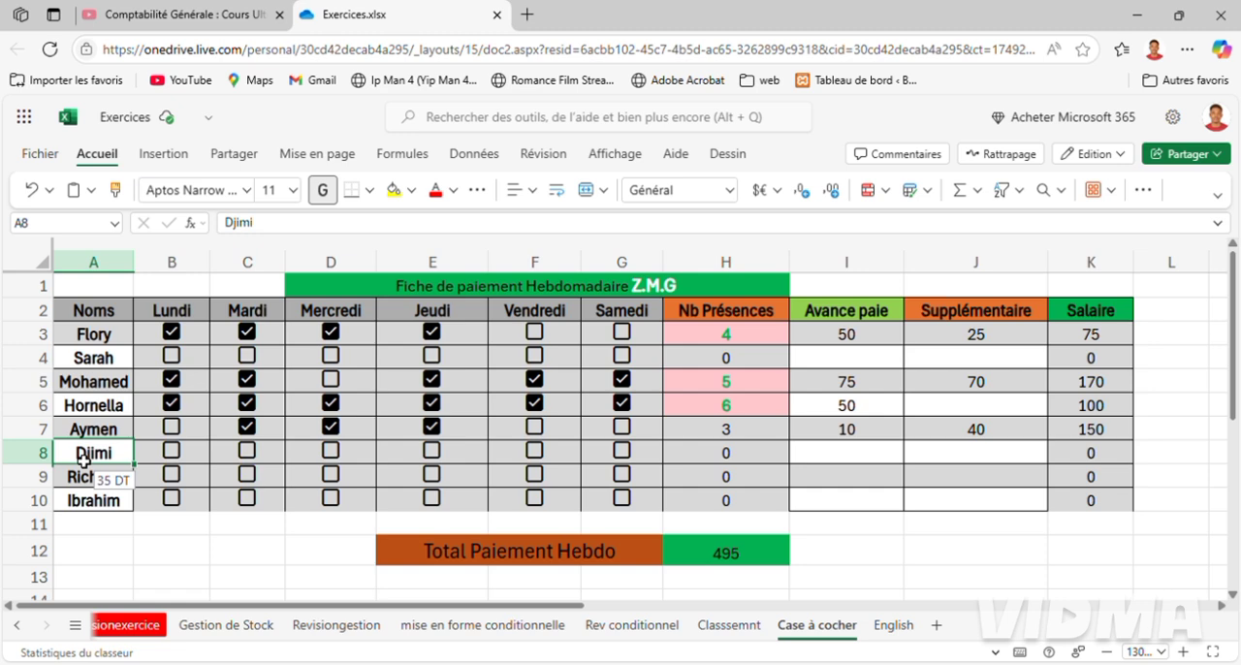
left_click(173, 454)
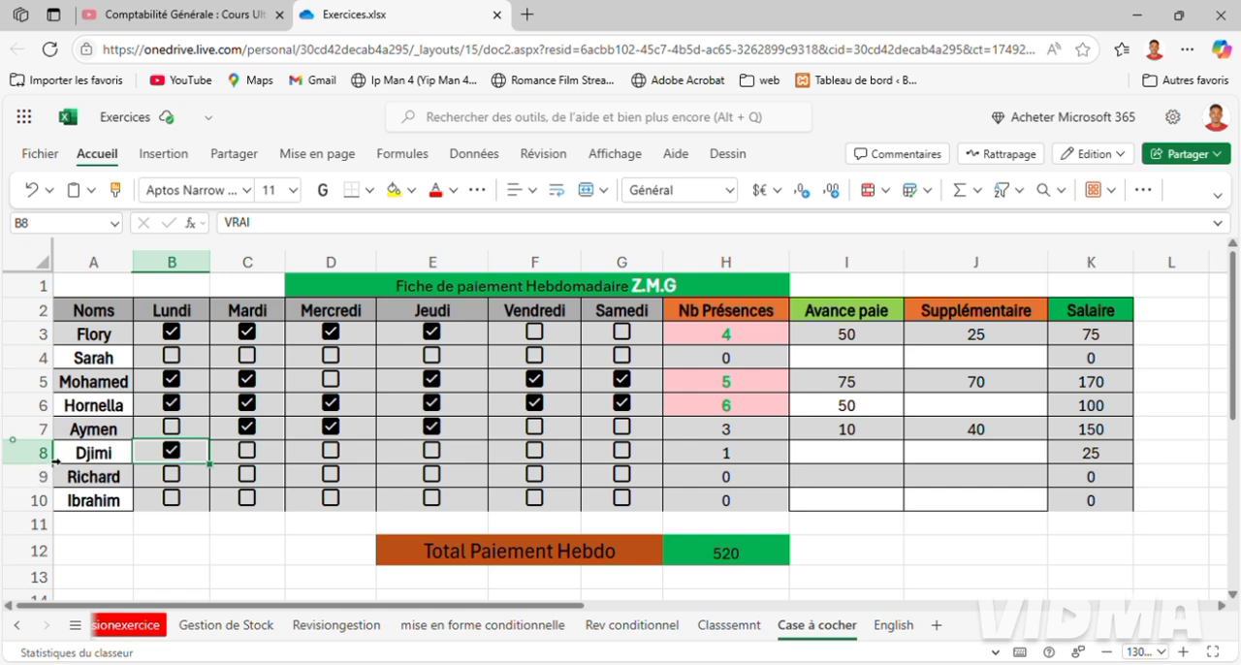
left_click_drag(55, 462, 56, 462)
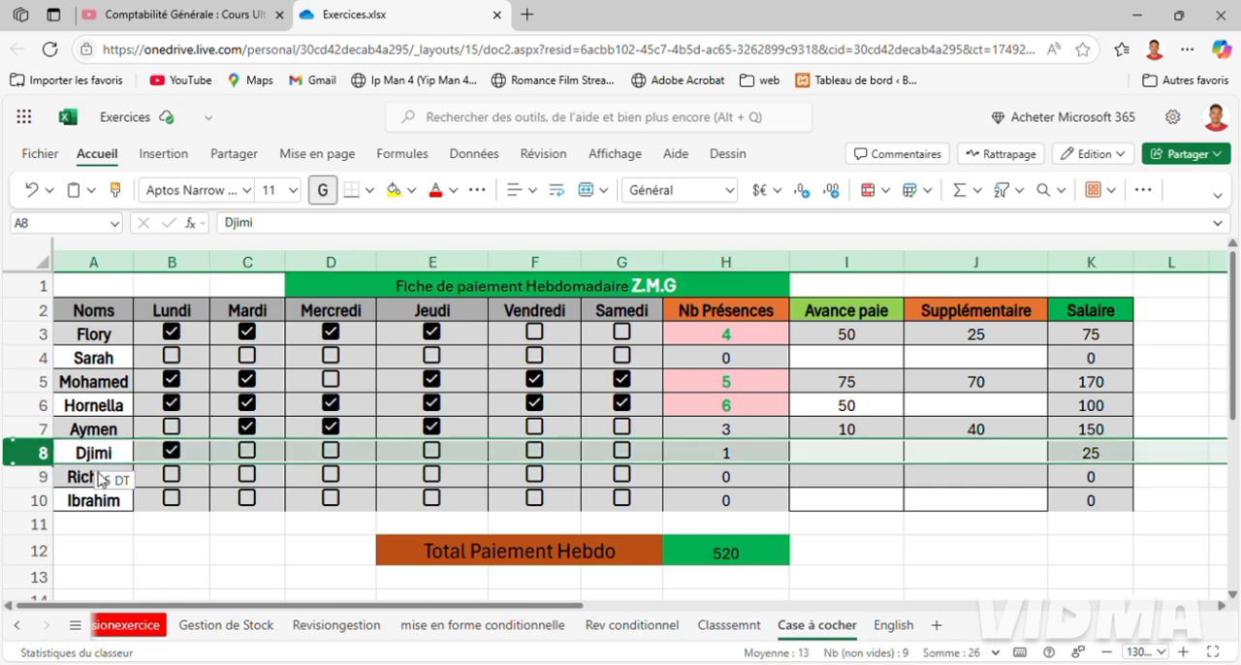
left_click(172, 456)
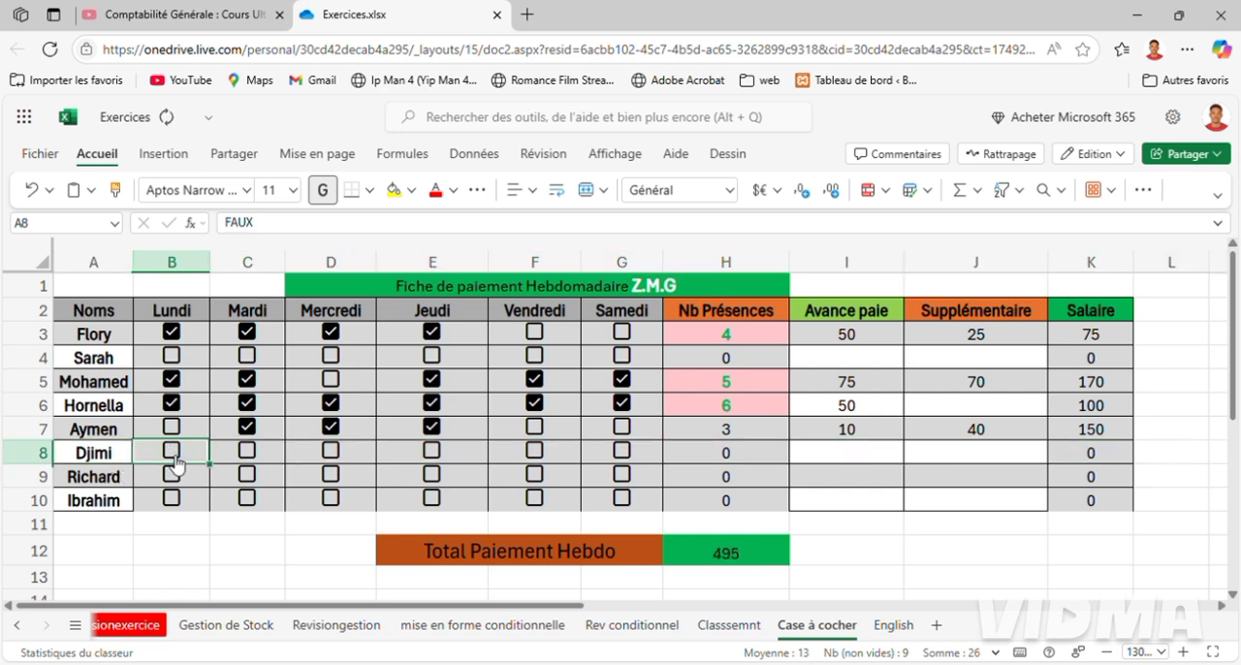
Set the daily rate in the Salaire formula of row 8 to 30.
left_click(1100, 462)
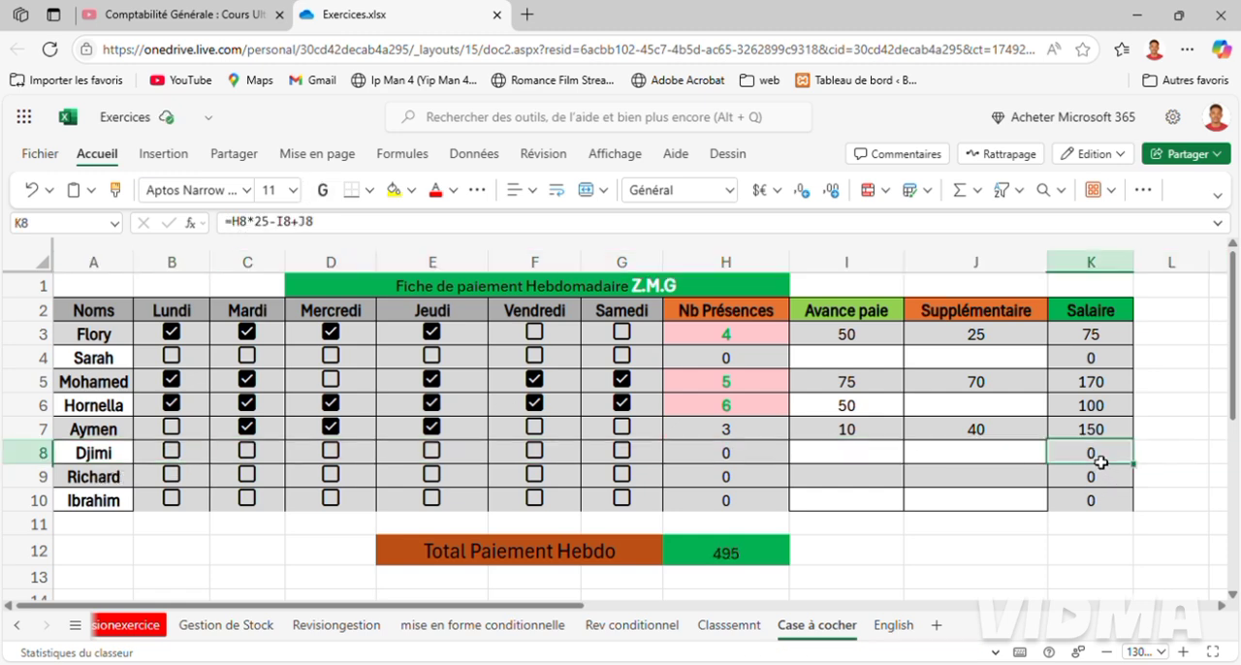
double_click(1104, 458)
left_click(1108, 455)
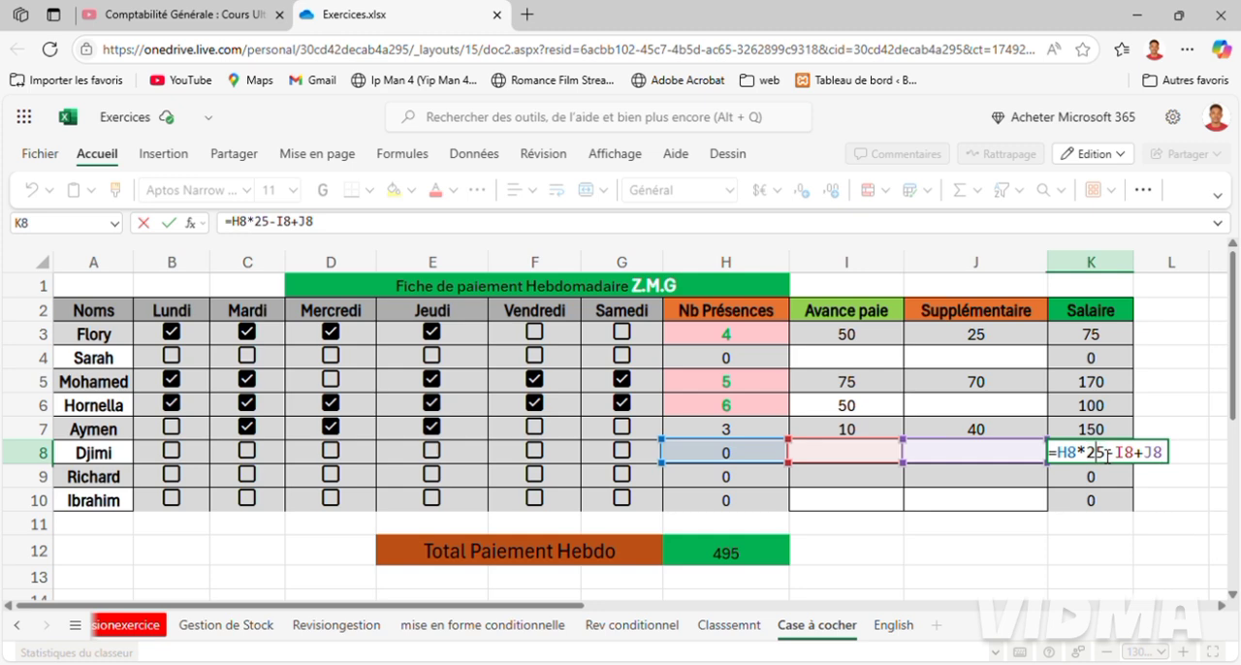
key("BackSpace")
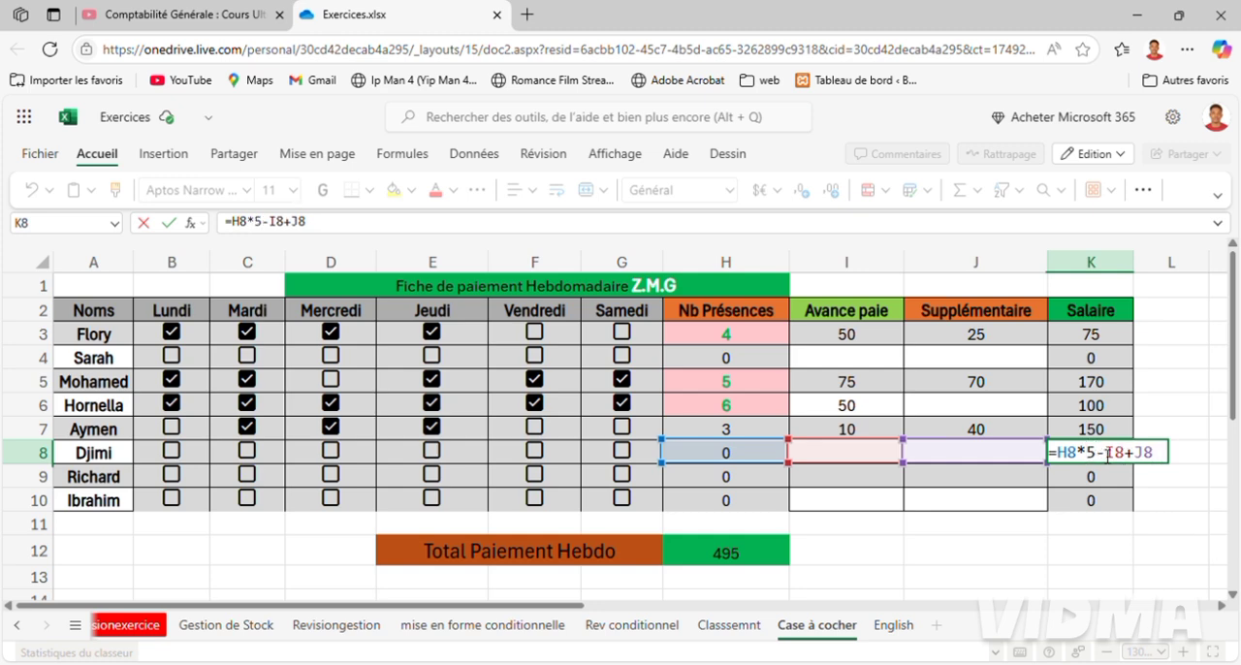
key("Delete")
type("25")
key("Return")
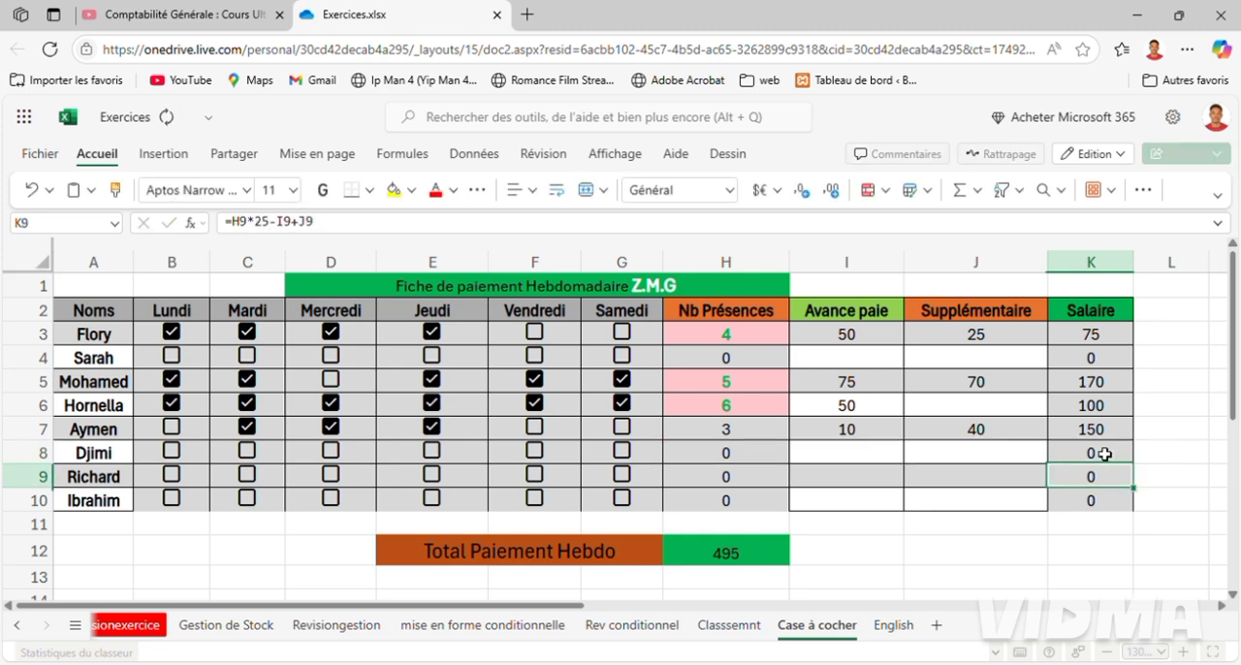
Check the daily rate note of the employee in row 8 and set the rate in that row's Salaire formula to 35.
left_click(72, 459)
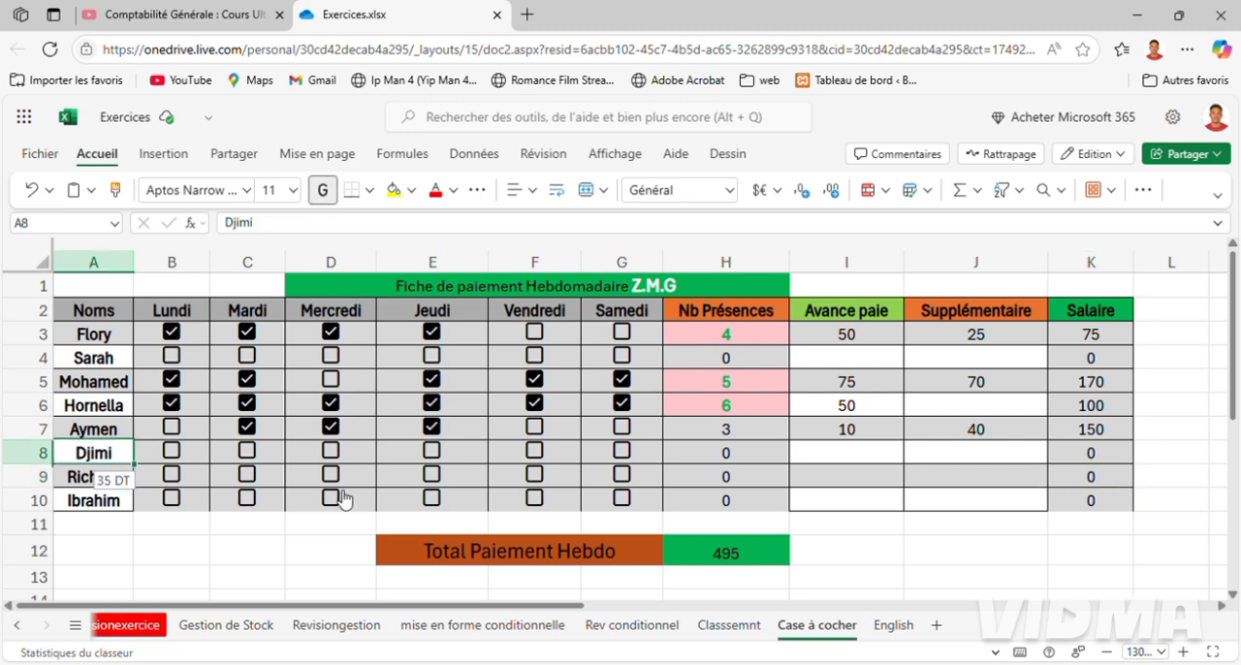
double_click(1094, 454)
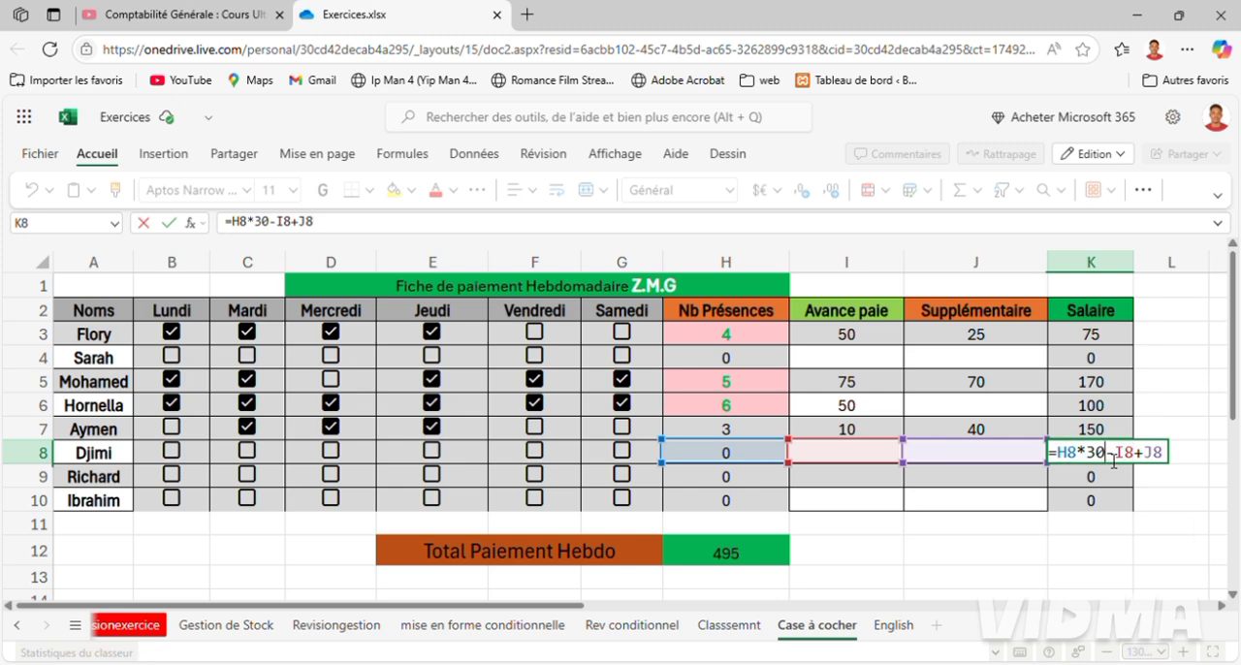
key("BackSpace")
type("5")
key("Return")
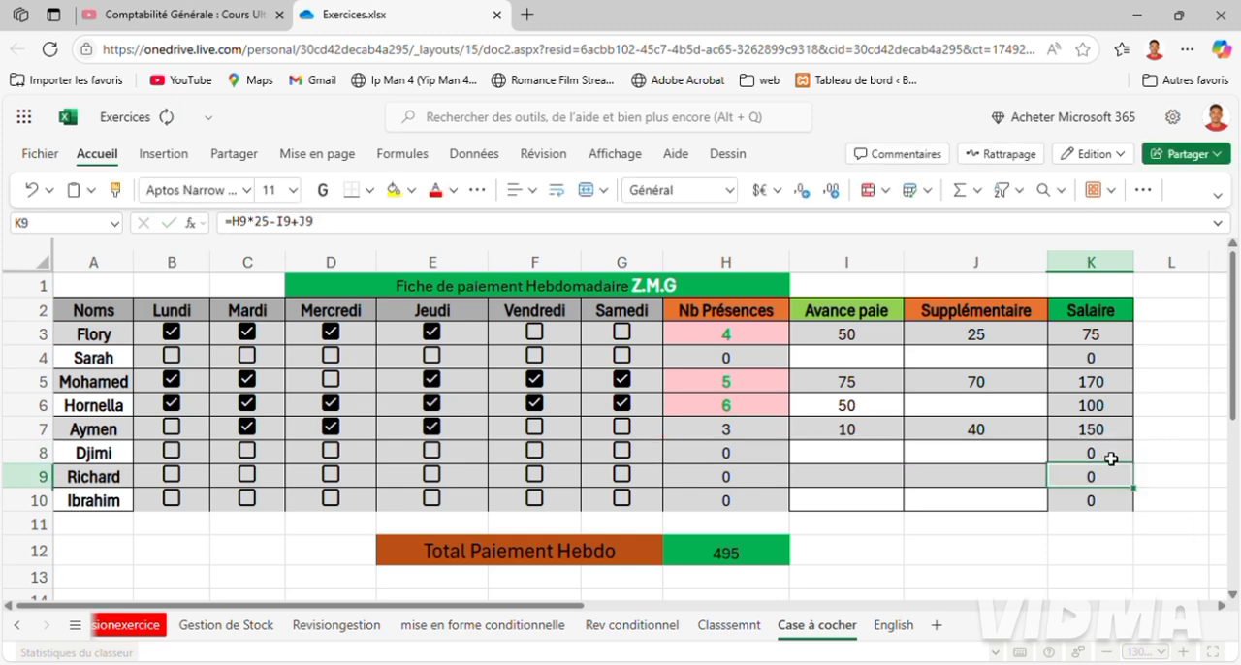
Mark the employee in row 8 as present from Lundi to Jeudi, clearing and restoring Jeudi to test the presence highlighting.
left_click(174, 458)
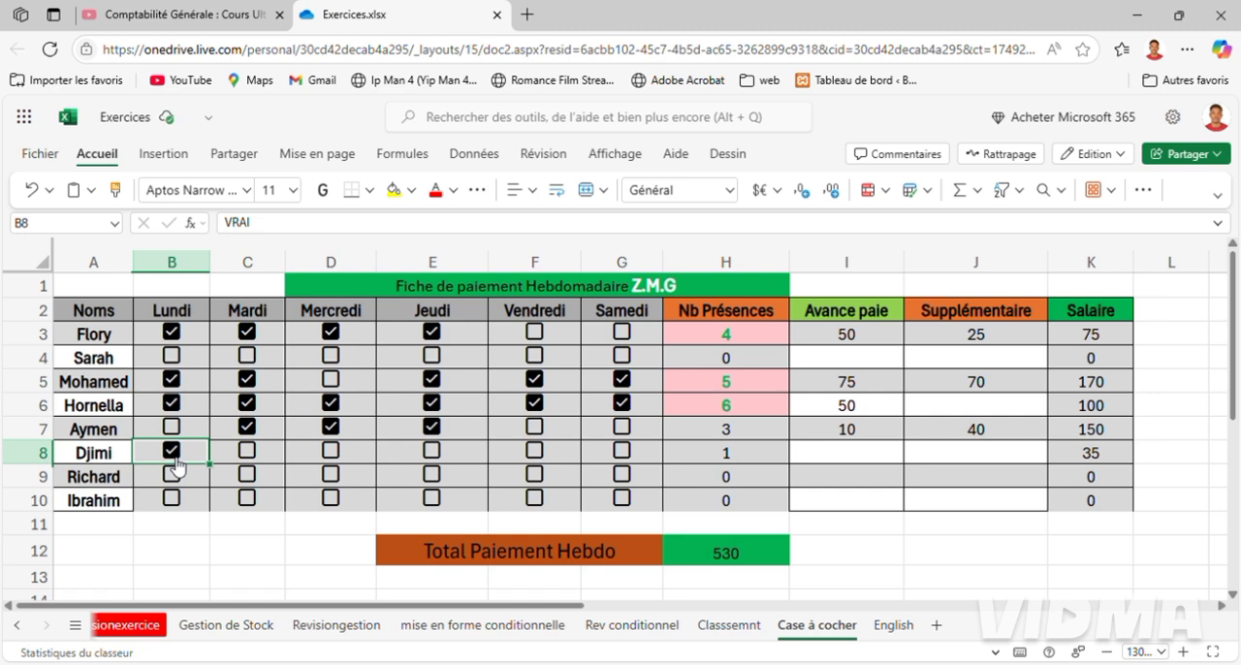
left_click(48, 462)
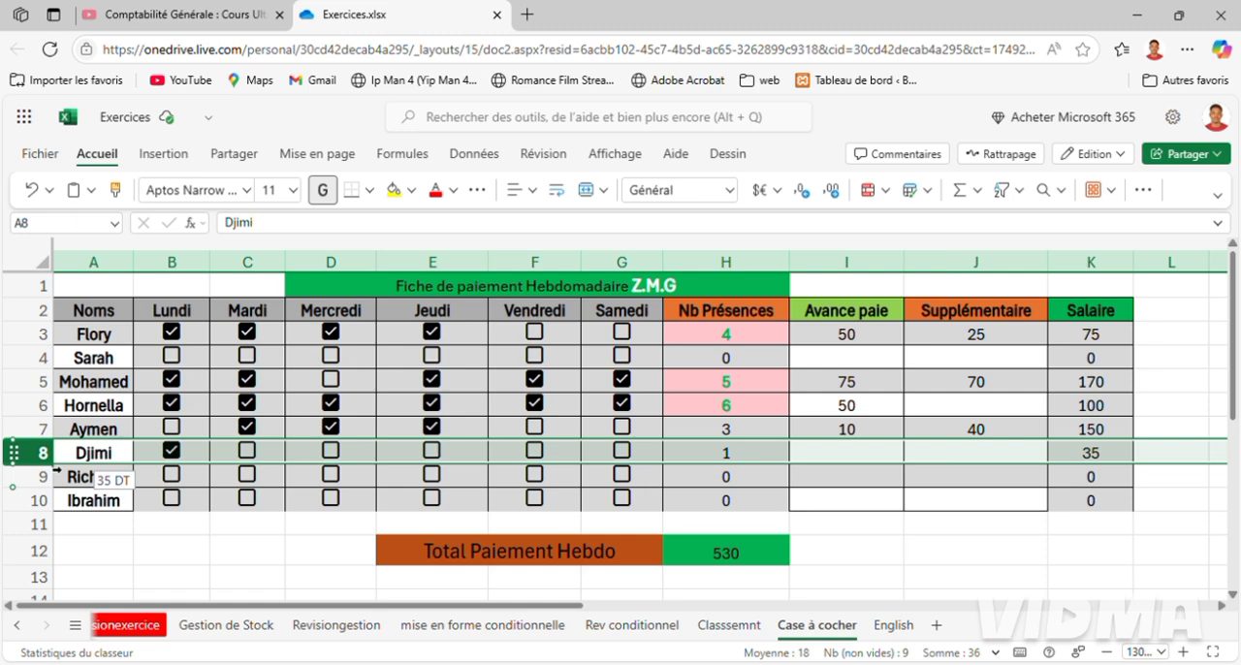
left_click(250, 452)
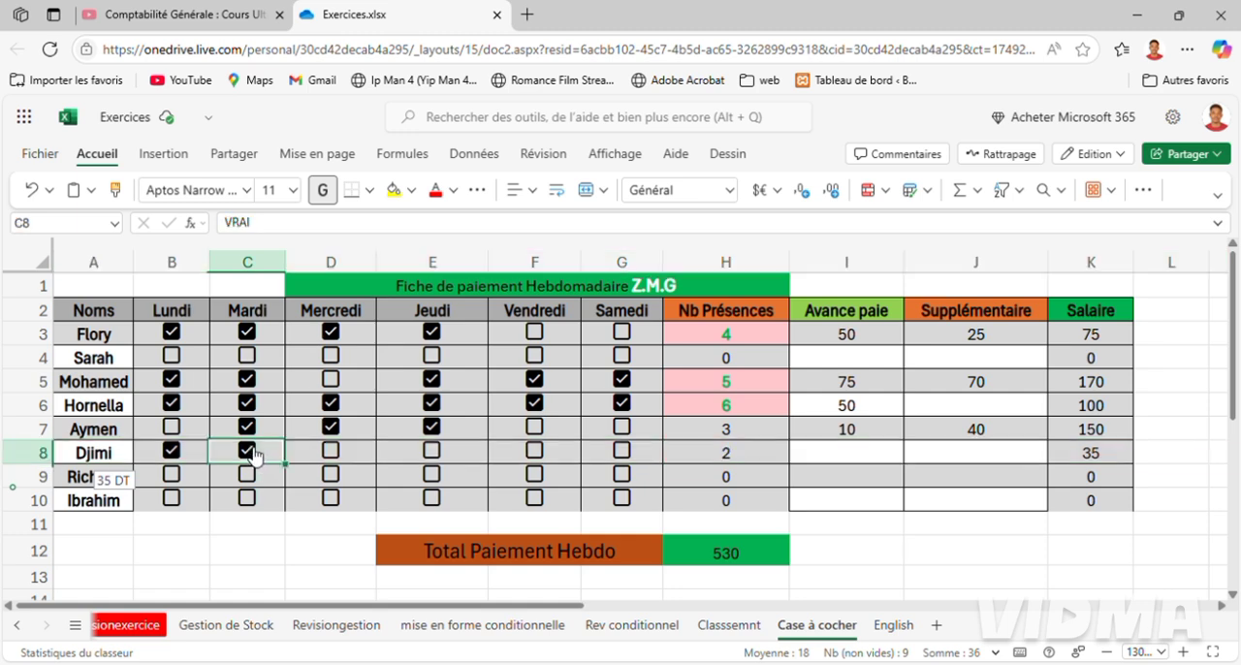
left_click(321, 454)
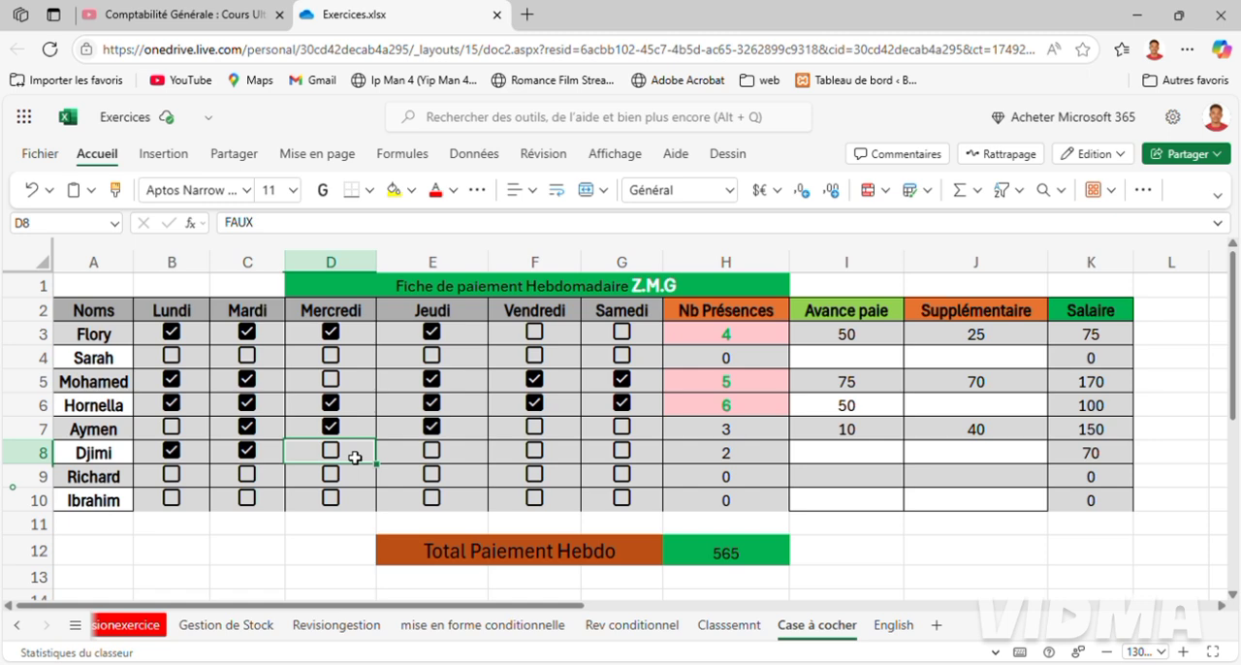
left_click(335, 453)
left_click(442, 456)
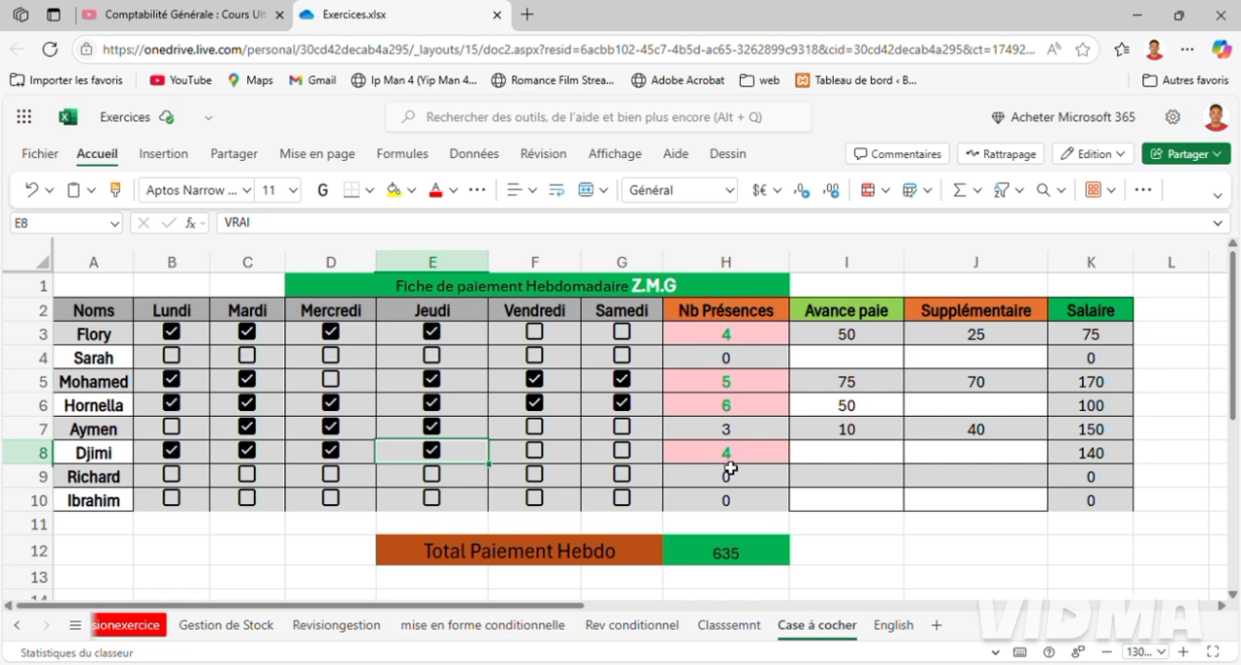
left_click(431, 452)
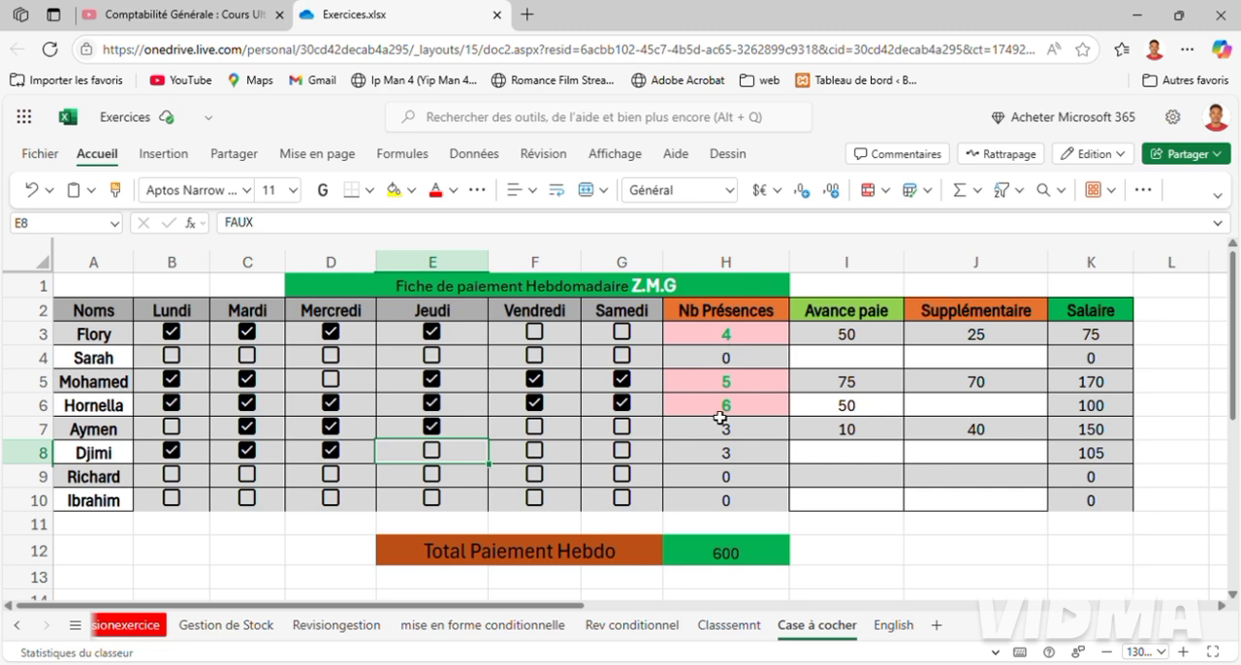
left_click(432, 451)
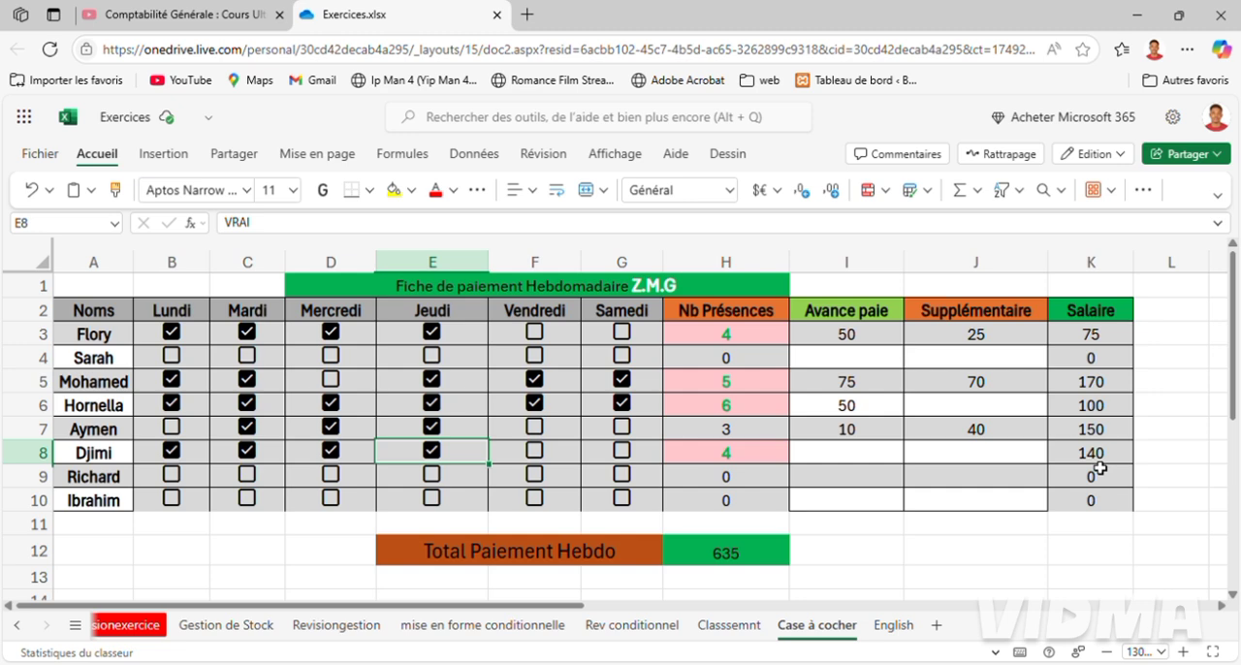
Check the daily rate note of the employee in row 10 and mark all six days as present, from Lundi to Samedi.
left_click(93, 504)
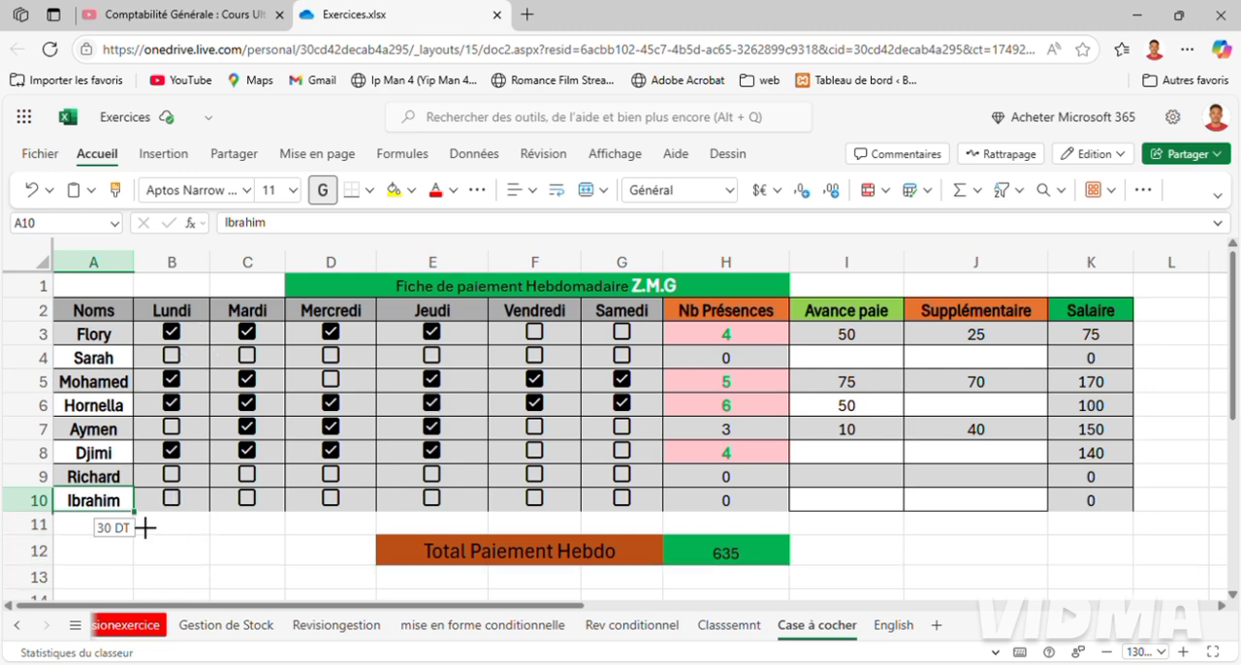
left_click(174, 496)
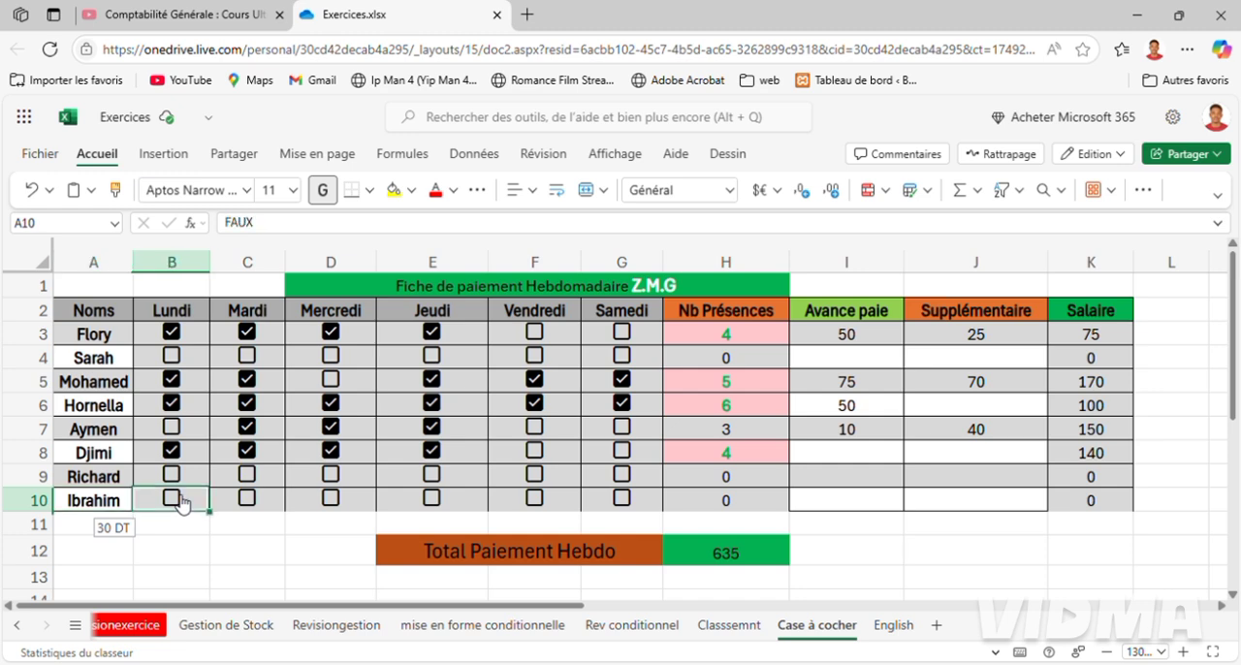
left_click(247, 504)
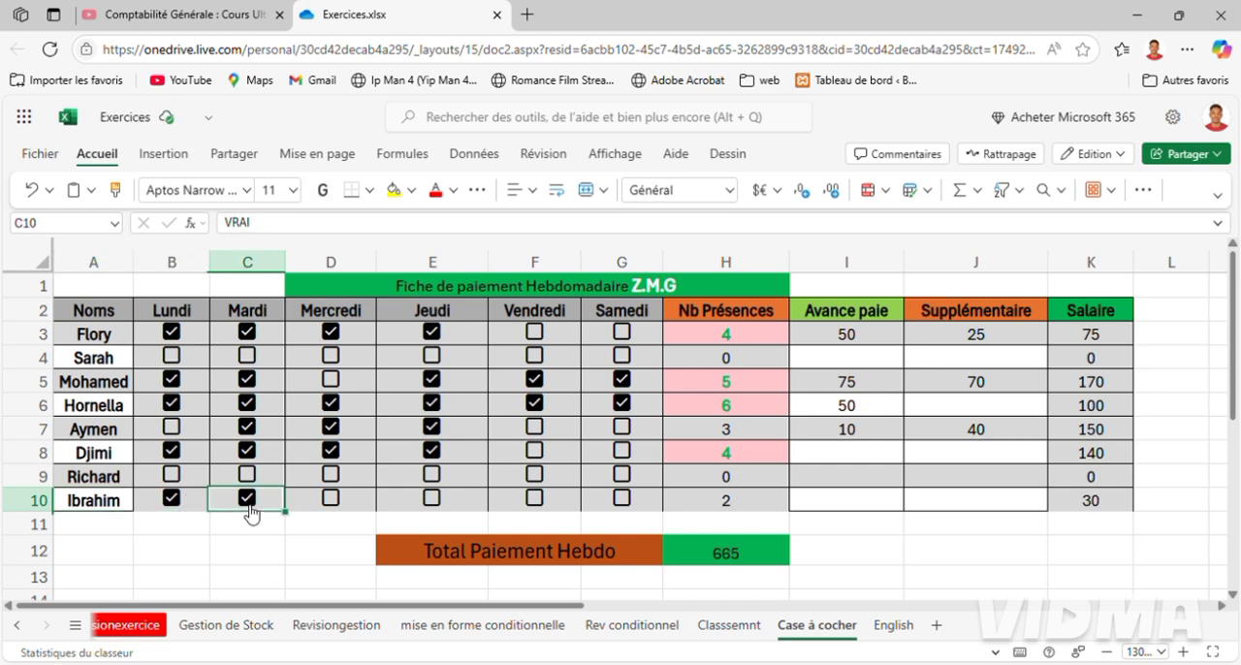
left_click(332, 499)
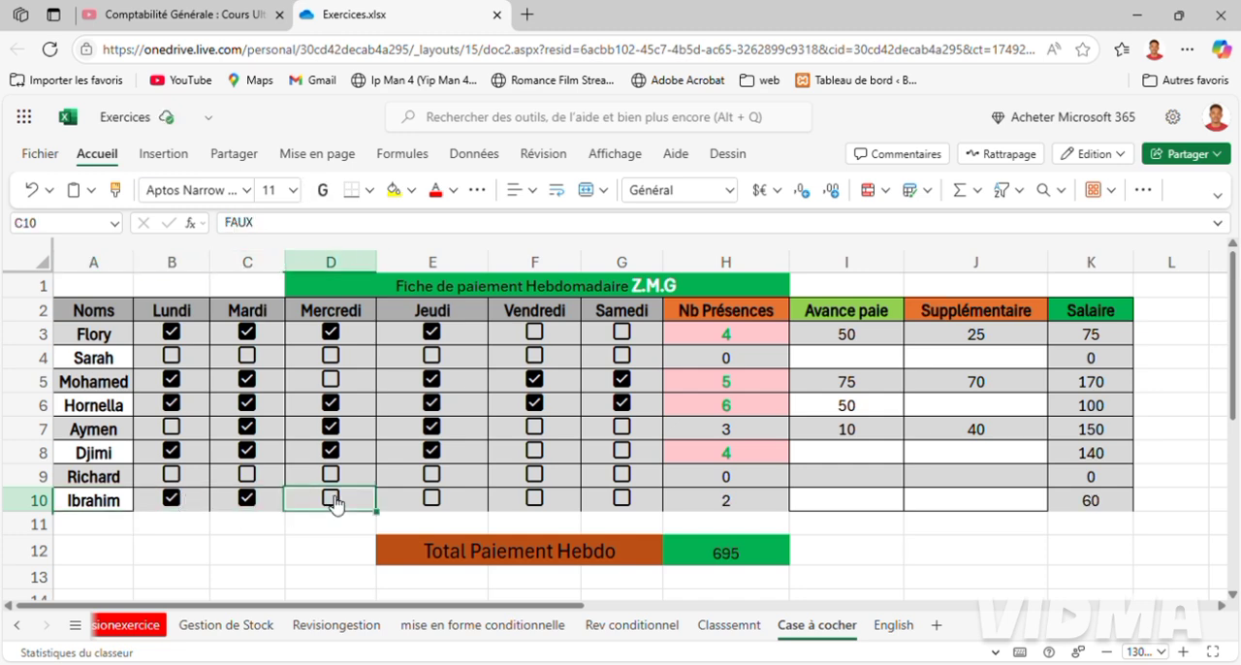
left_click(437, 500)
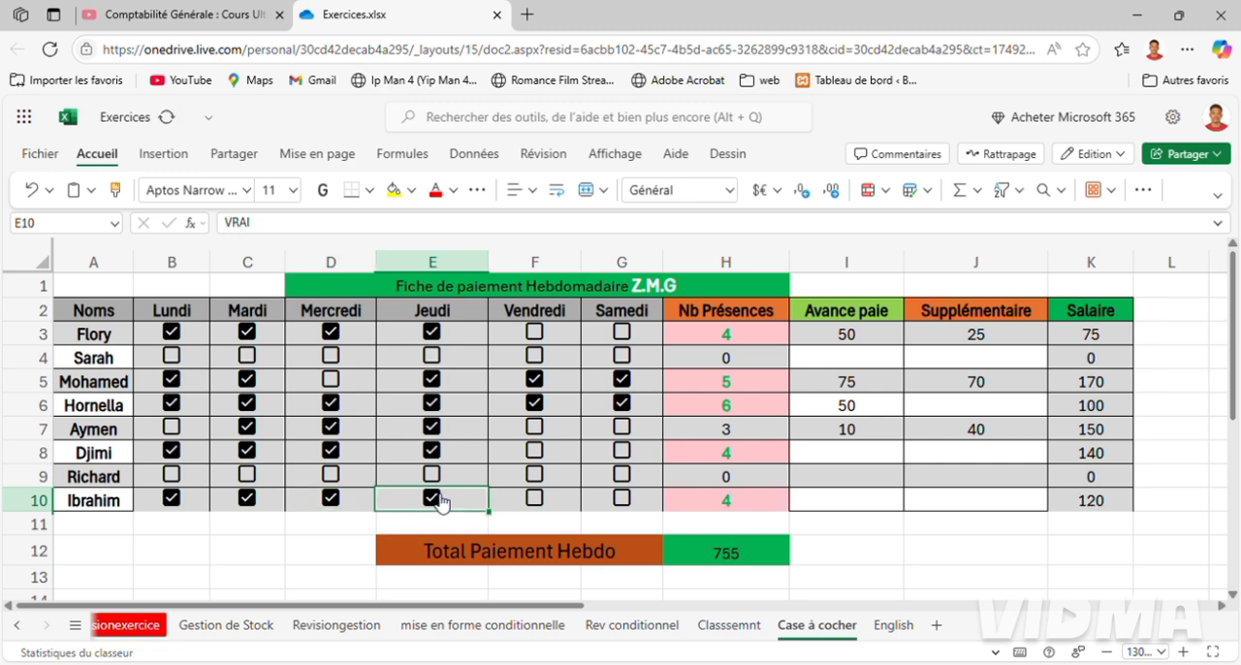
left_click(540, 509)
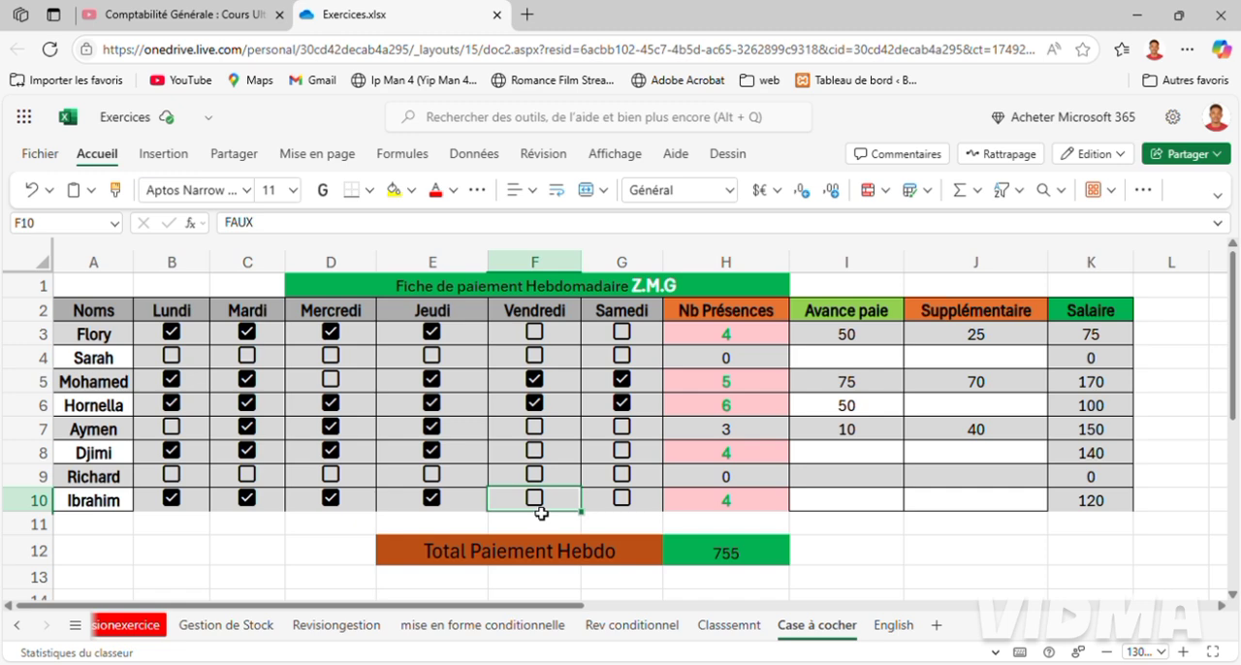
left_click(542, 501)
left_click(622, 498)
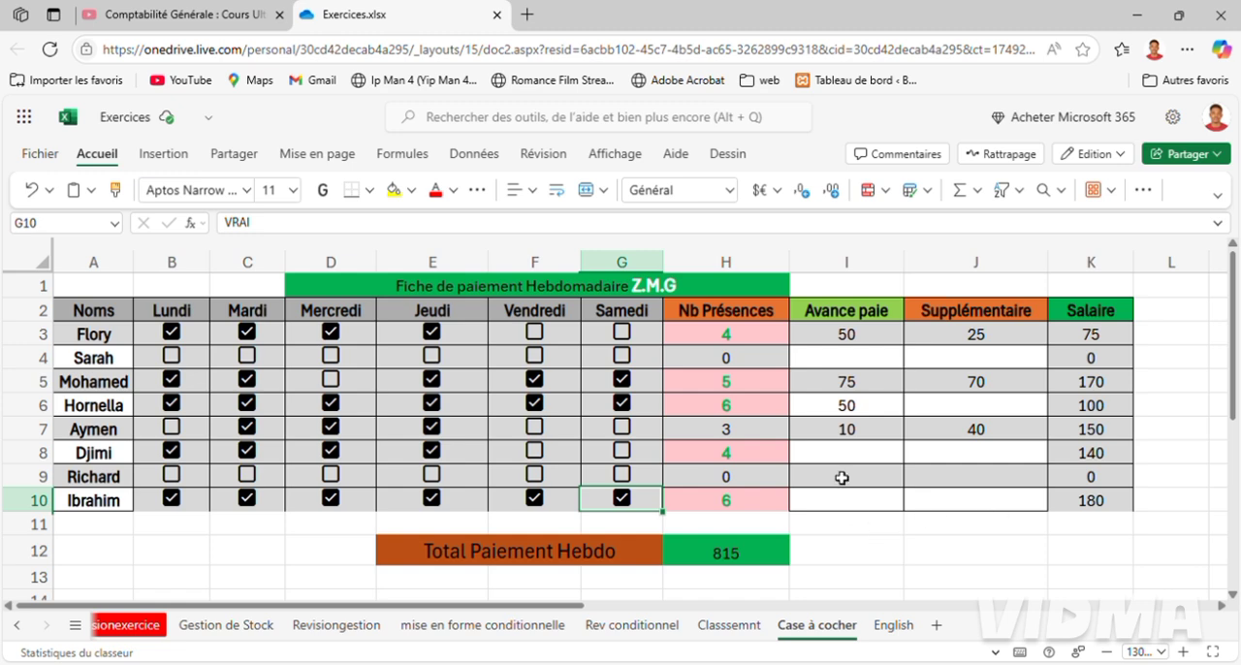
Check the daily rate notes of the employees in rows 9 and 4.
left_click(48, 483)
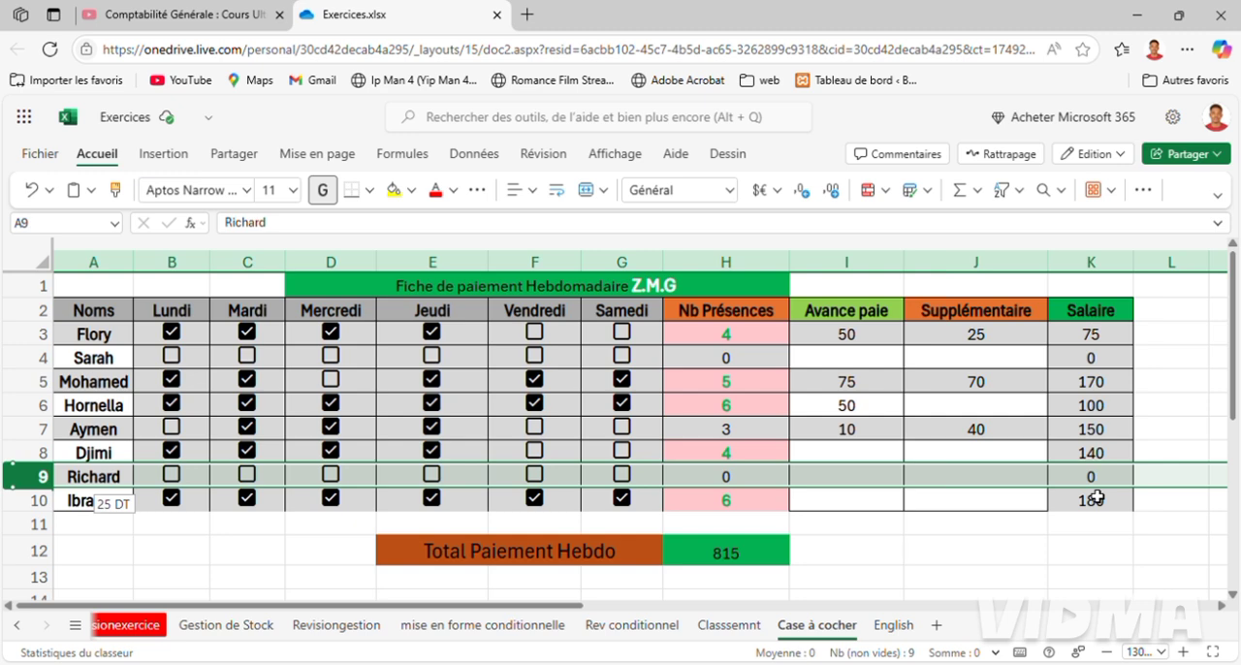
left_click(43, 358)
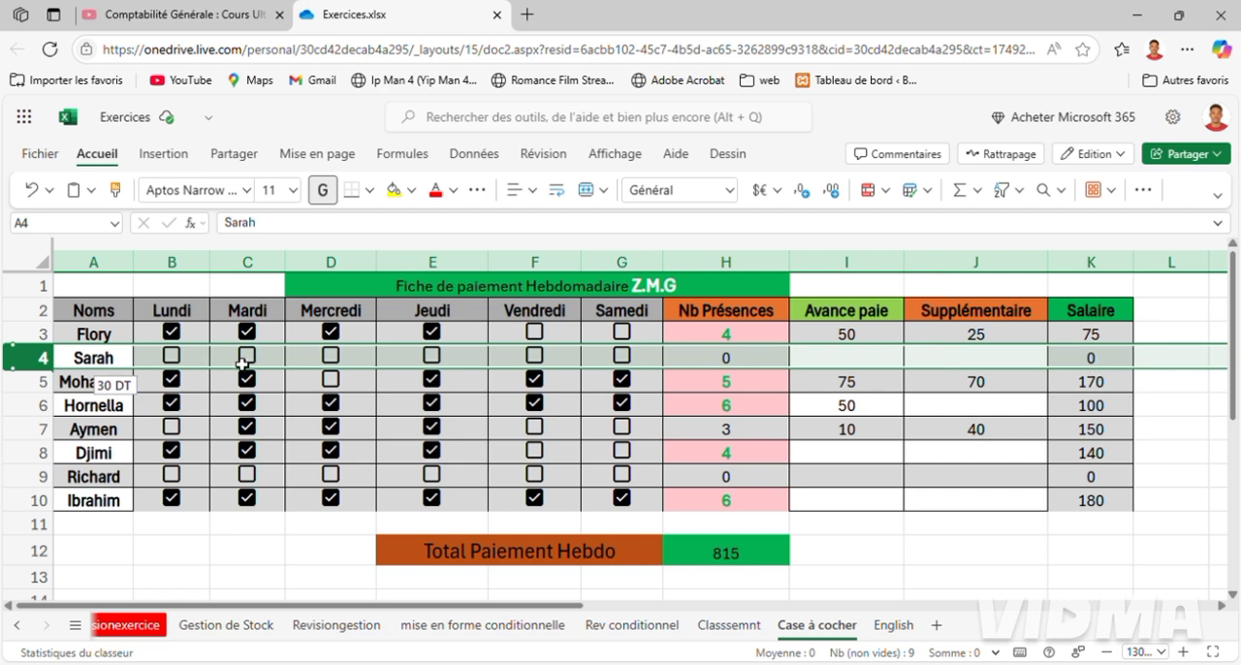
left_click(631, 360)
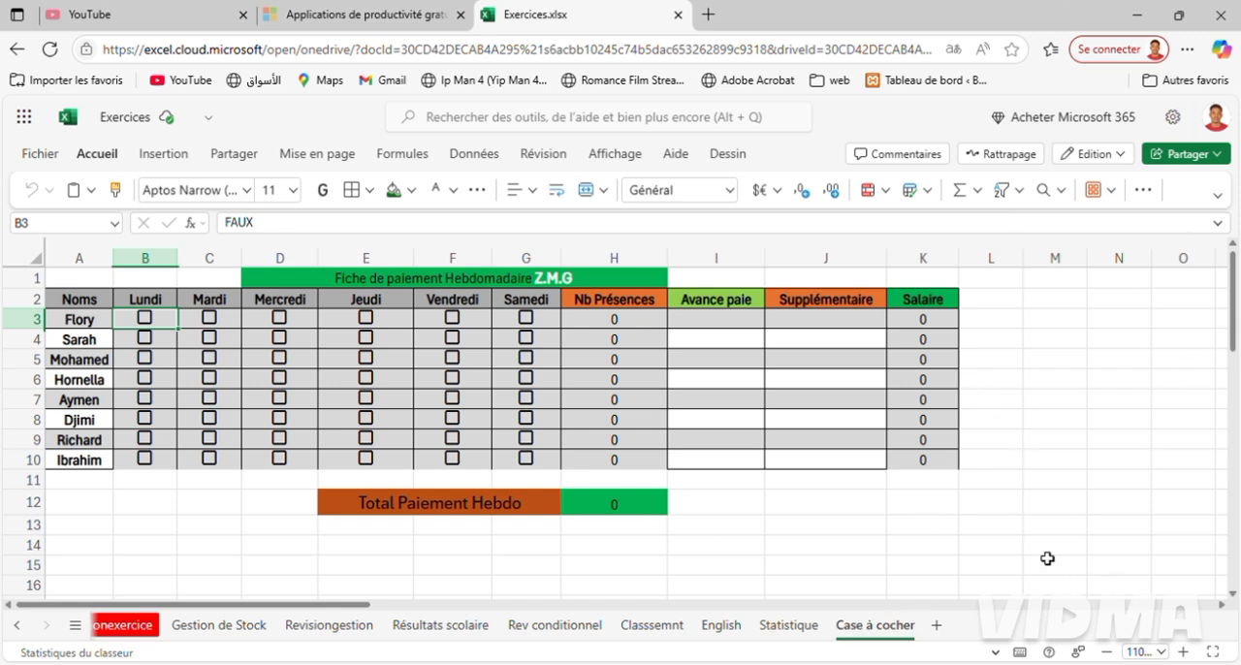
Add a new sheet to the workbook and rename it Tuto.
left_click(937, 628)
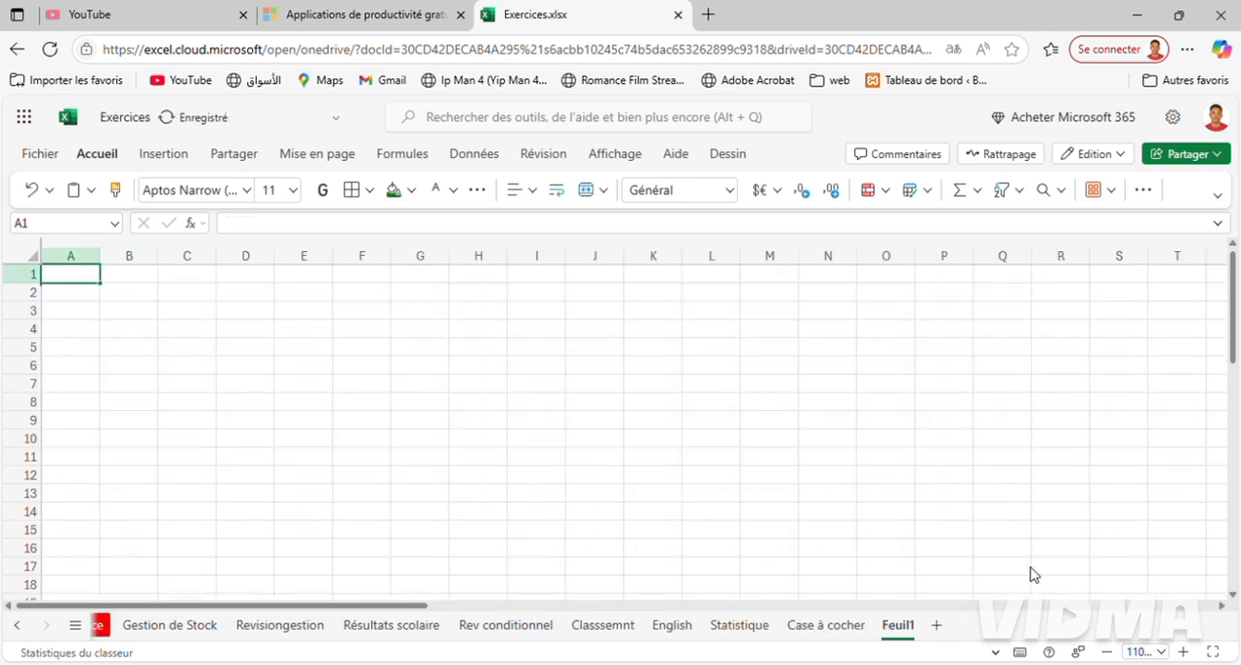
left_click(1182, 652)
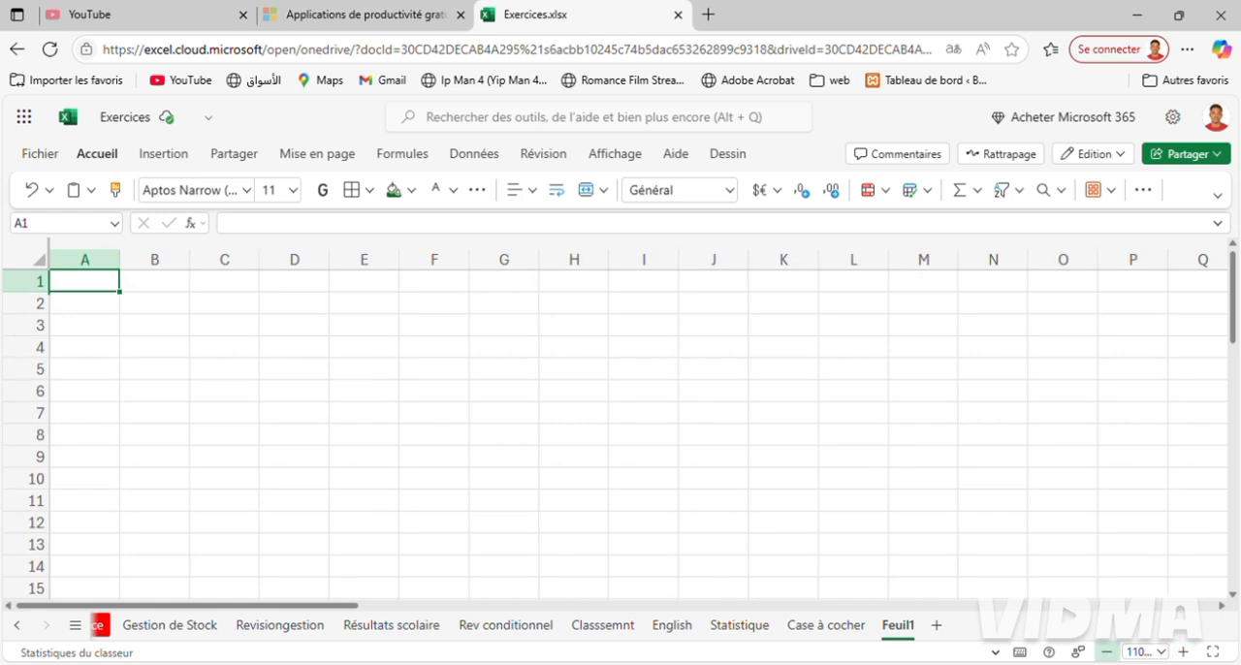
double_click(907, 629)
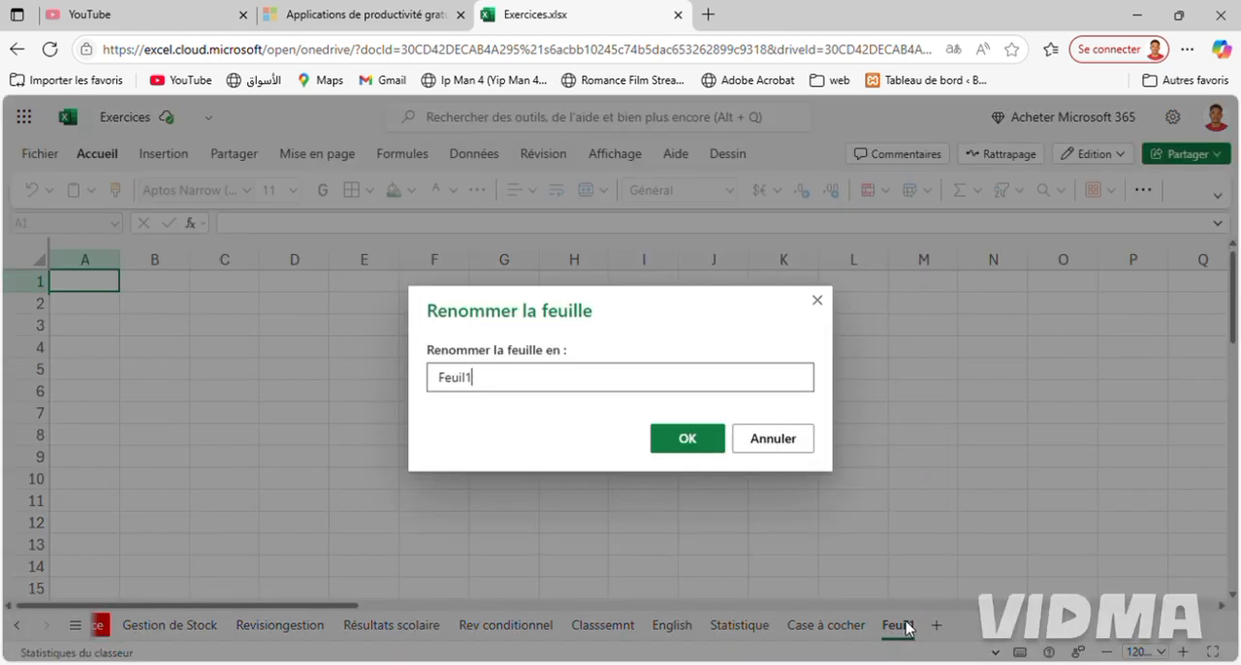
key("ctrl+a")
type("T")
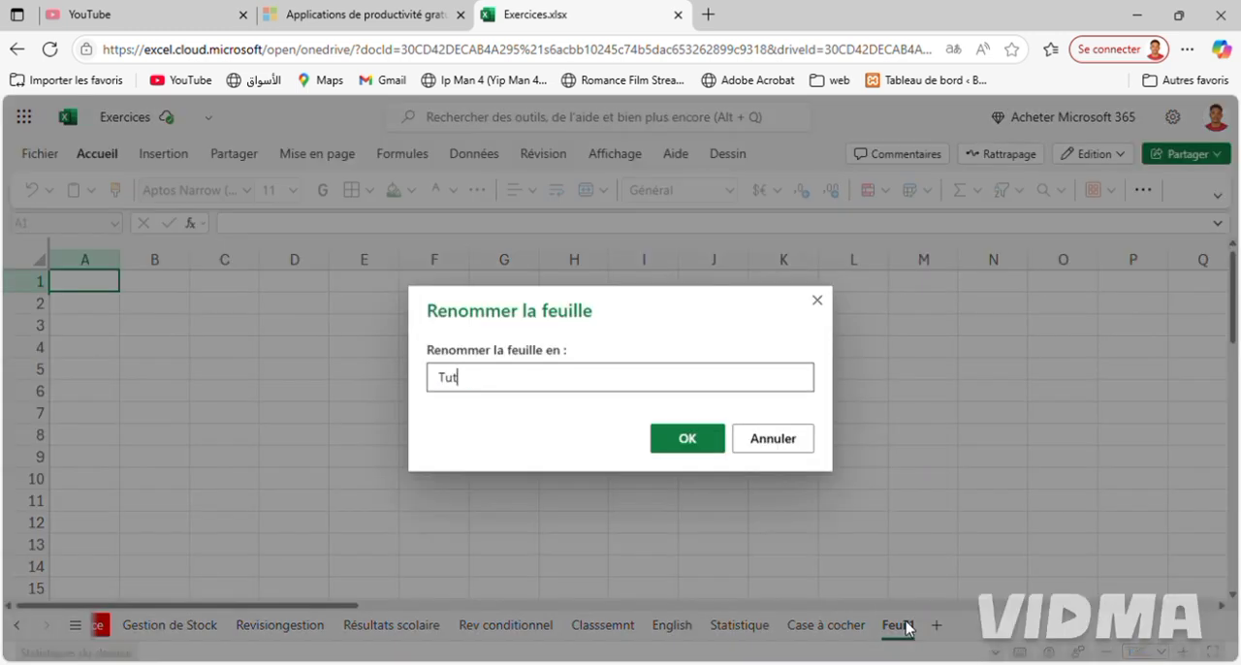
key("Return")
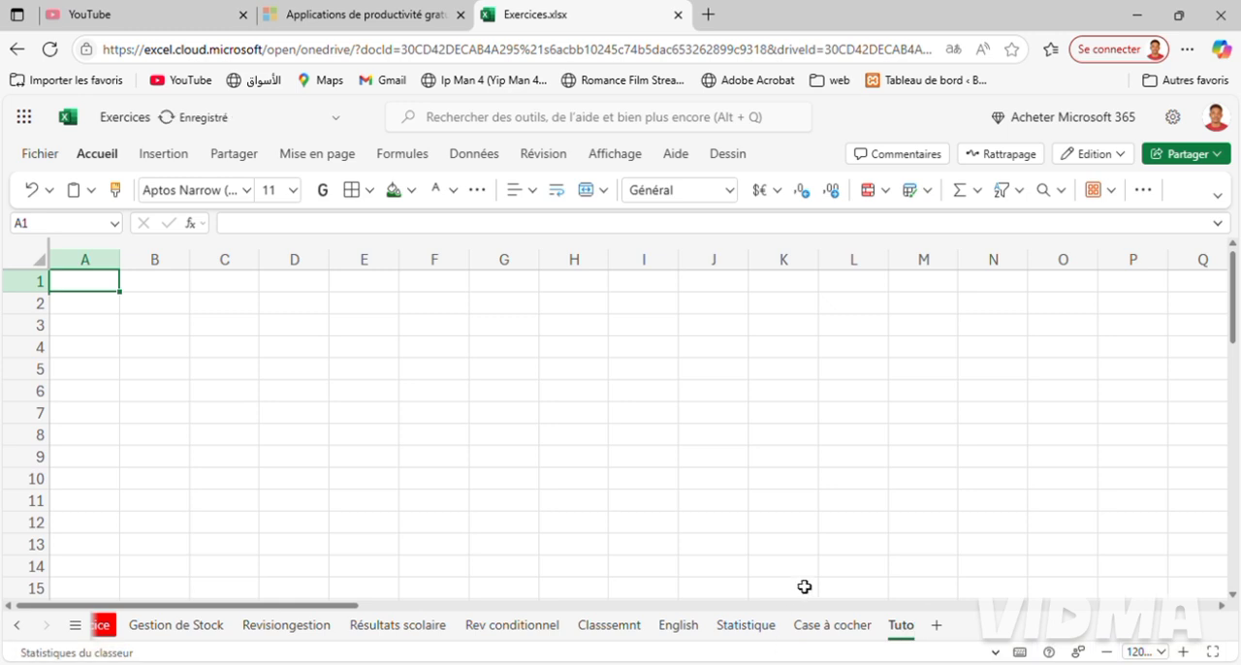
On the Tuto sheet, enter the headers Noms, Lundi and Mardi in A1:C1 and extend the weekday series to Samedi in G1.
left_click(817, 628)
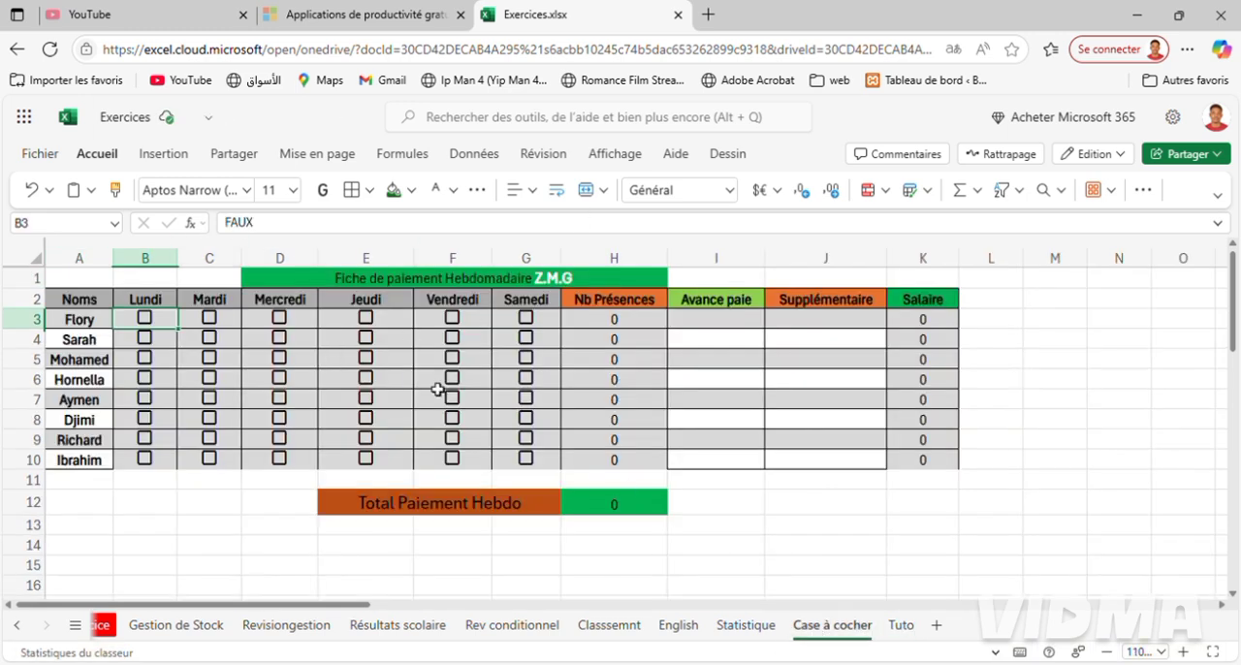
left_click(901, 625)
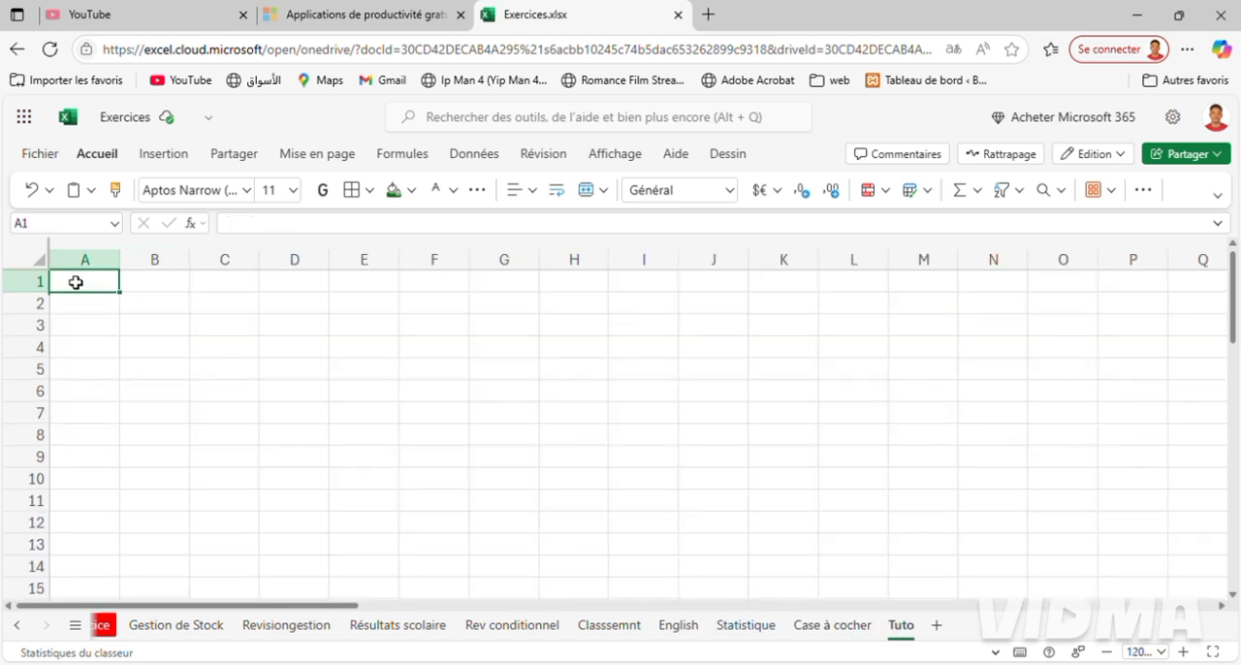
type("Noms")
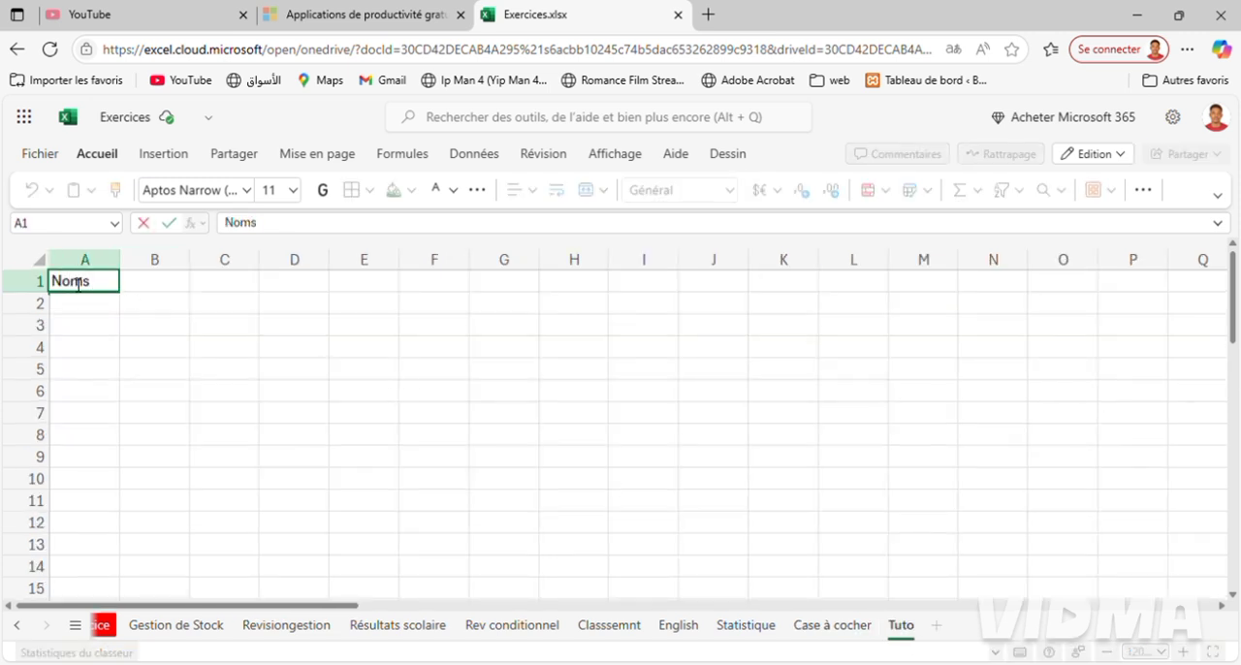
key("Tab")
type("Lu")
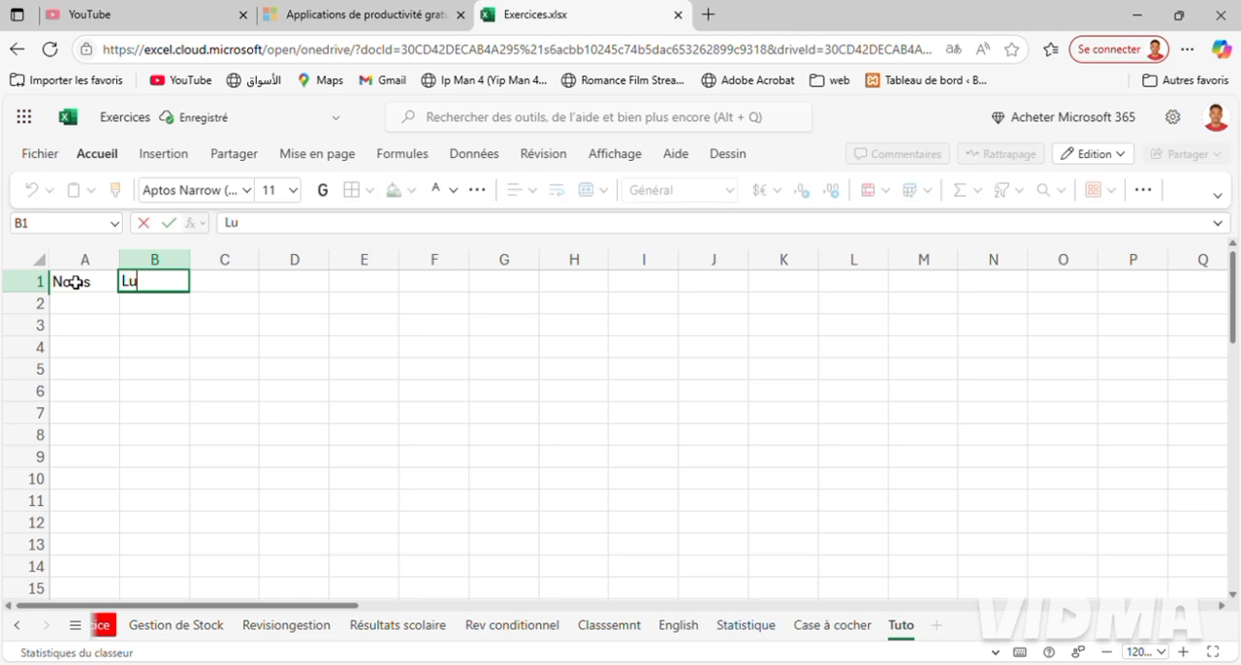
type("ndi")
key("Tab")
type("Ma")
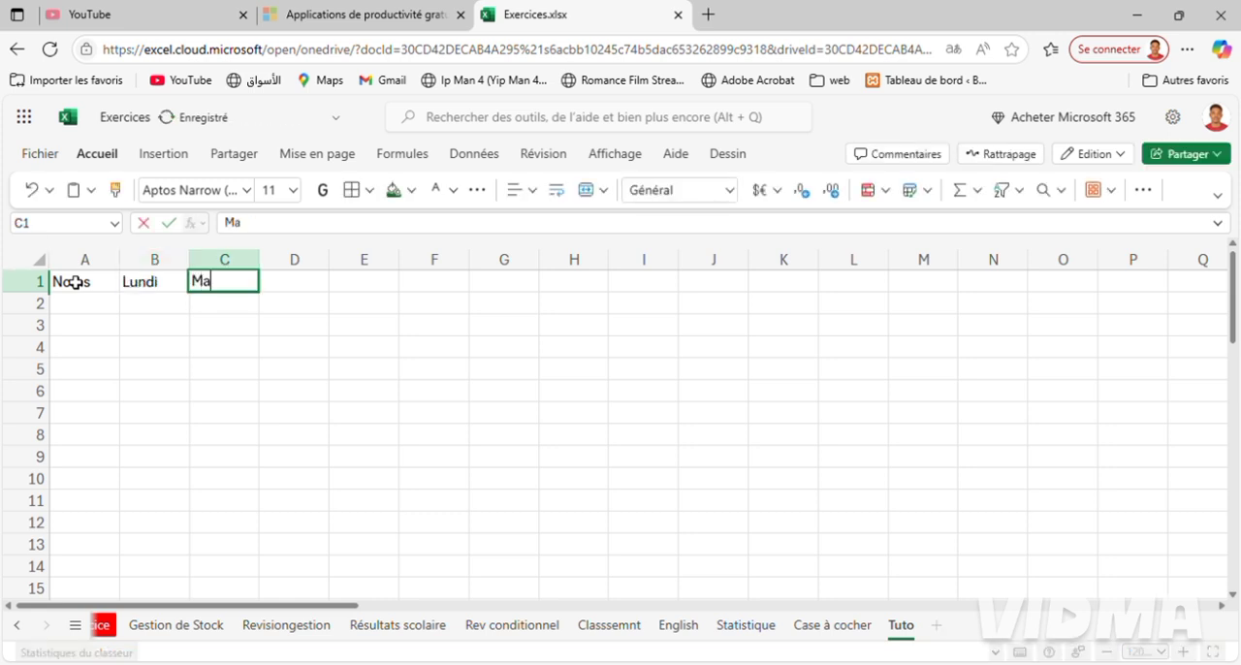
type("rdi")
key("Tab")
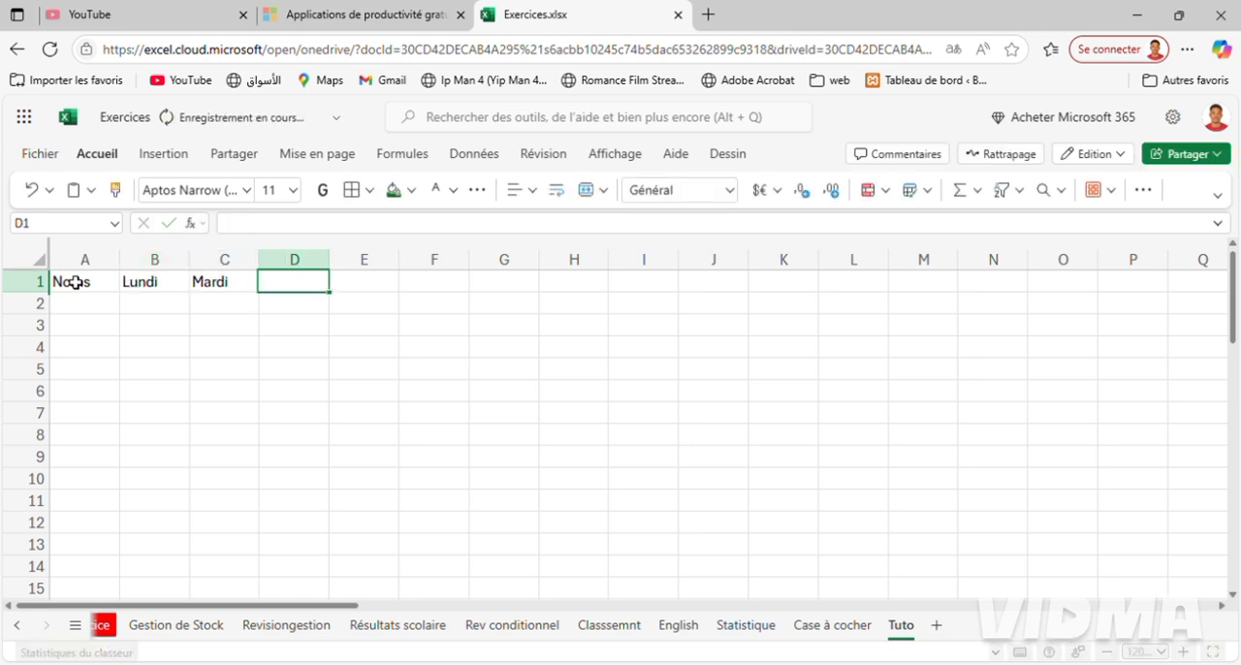
left_click(235, 288)
left_click_drag(260, 294, 501, 285)
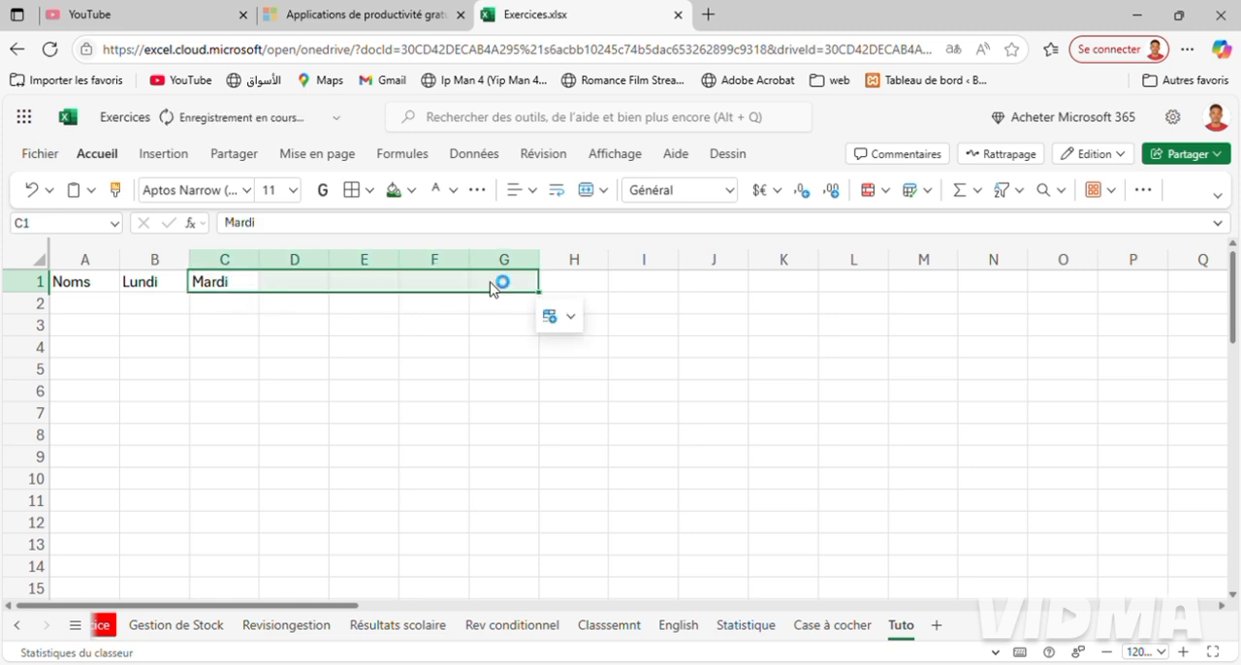
Enter the headers NB Présence in H1 and Avance paie in I1.
left_click(581, 293)
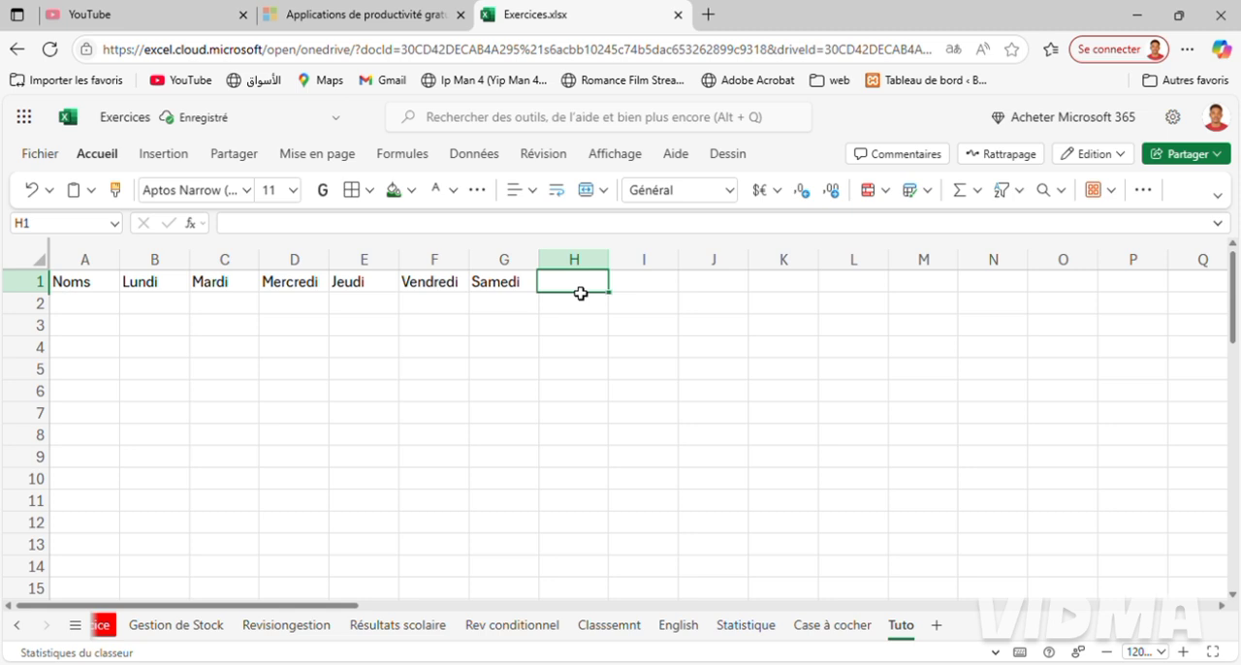
type("NB P")
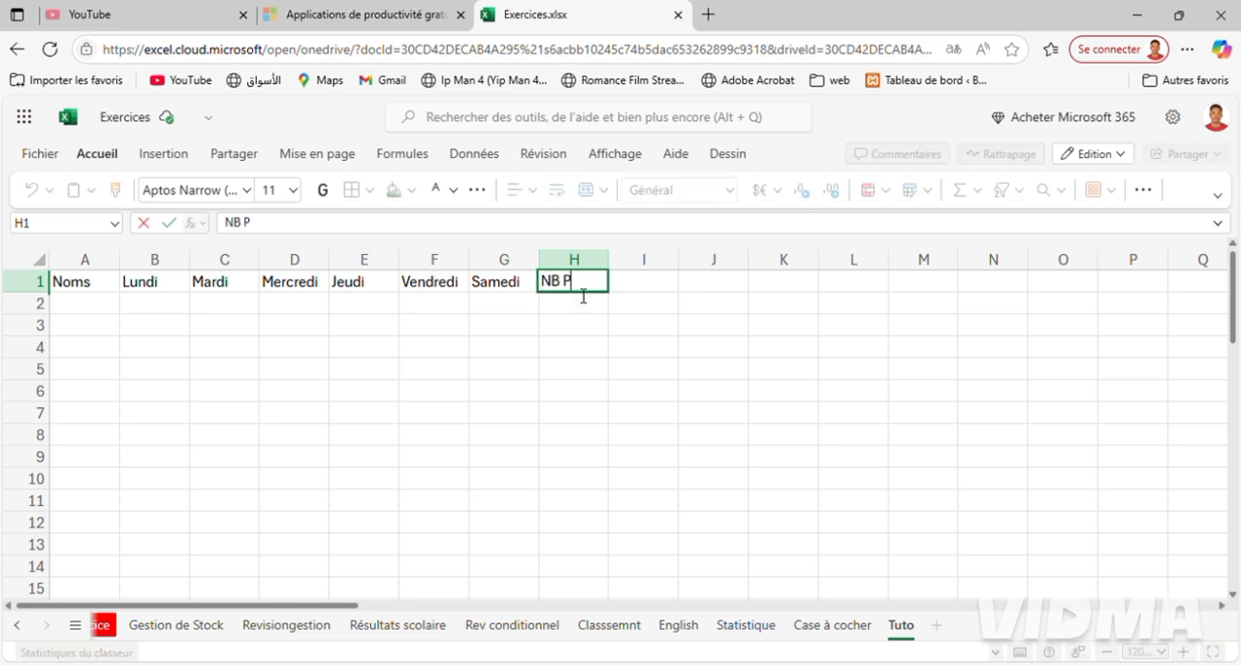
type("résbe")
type("ence")
key("Tab")
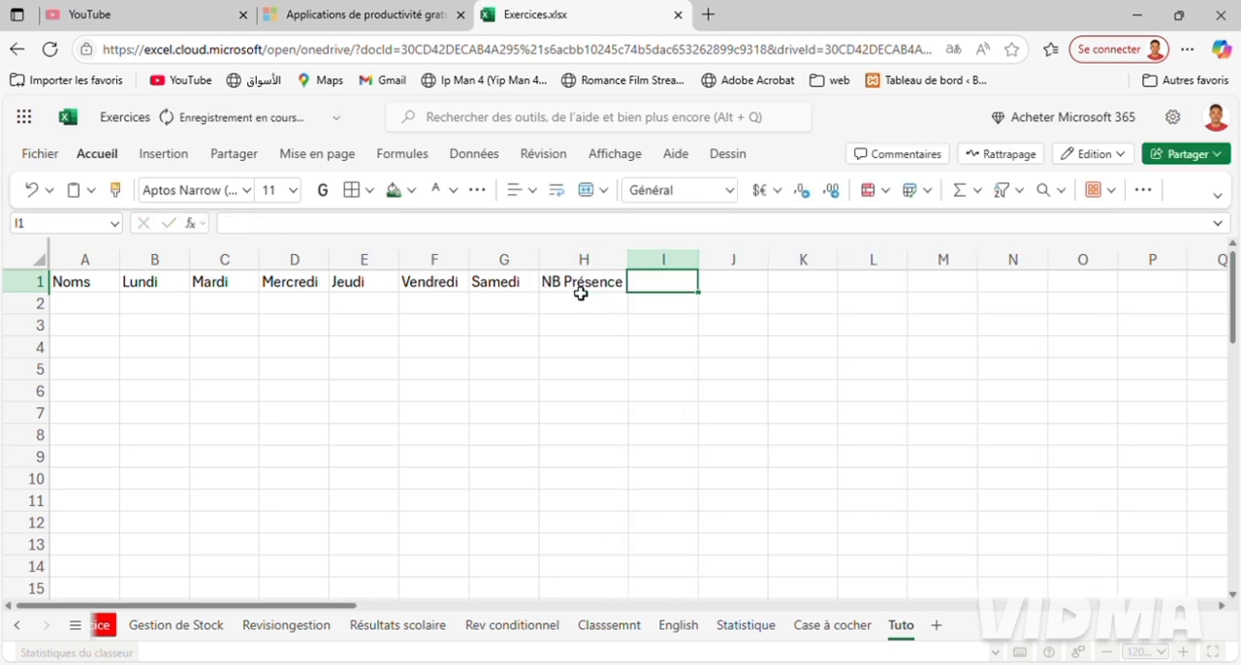
type("Avance")
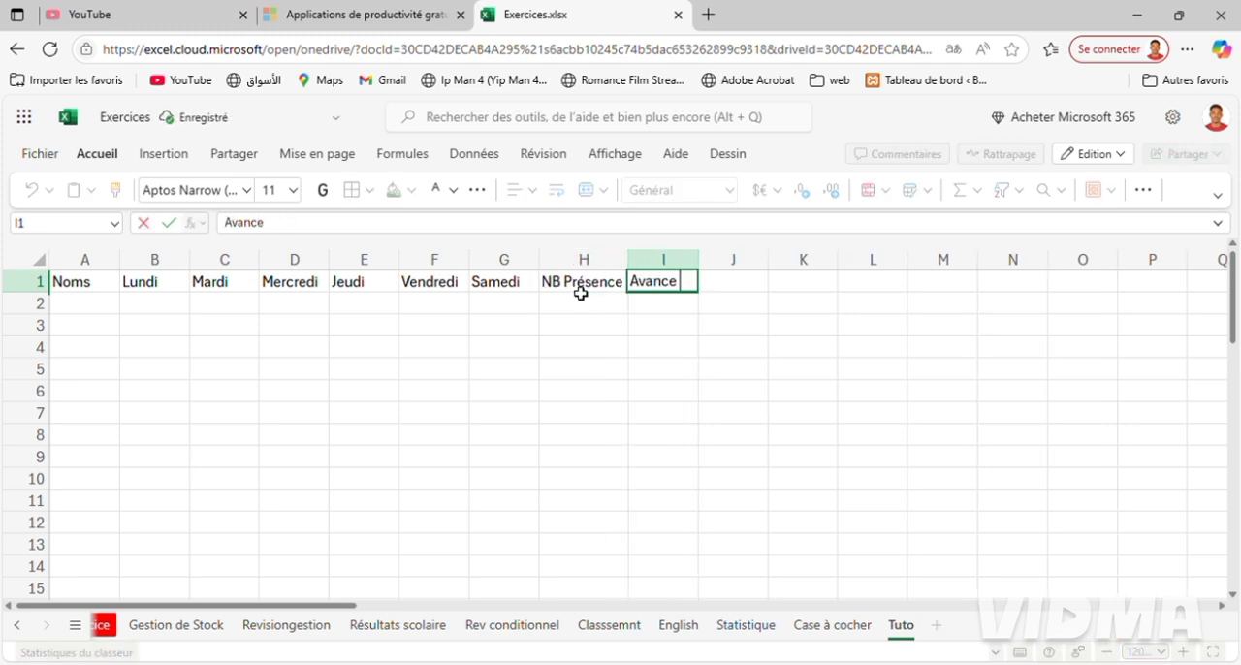
type(" paie")
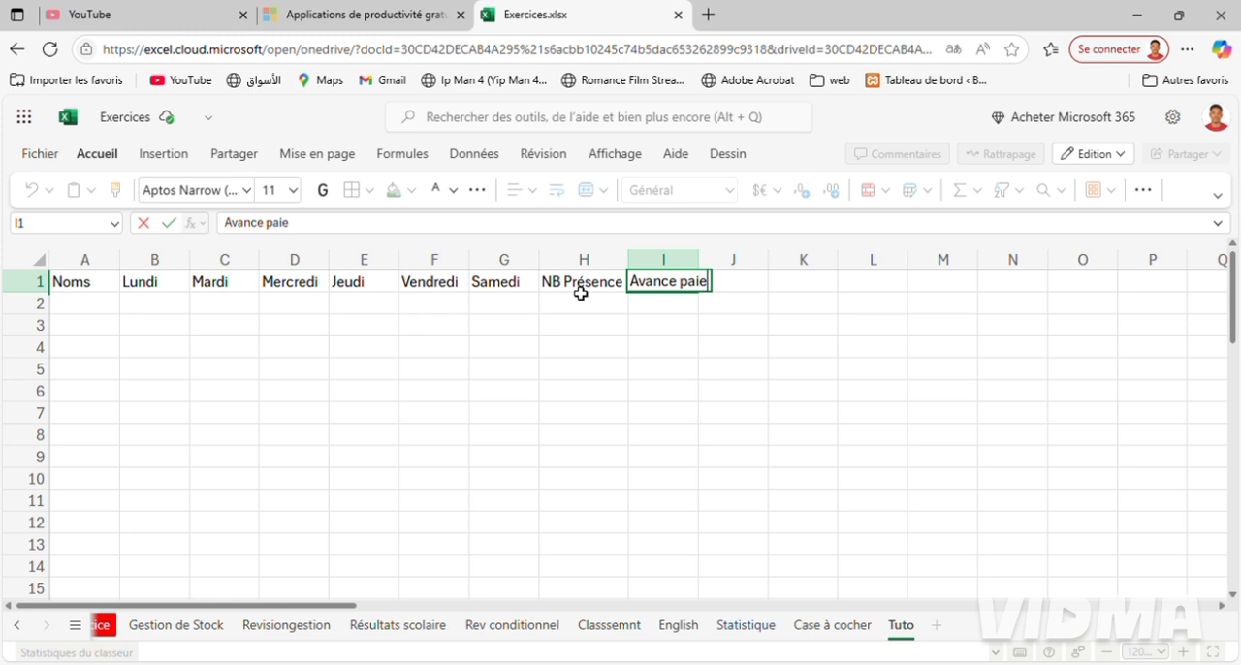
key("Tab")
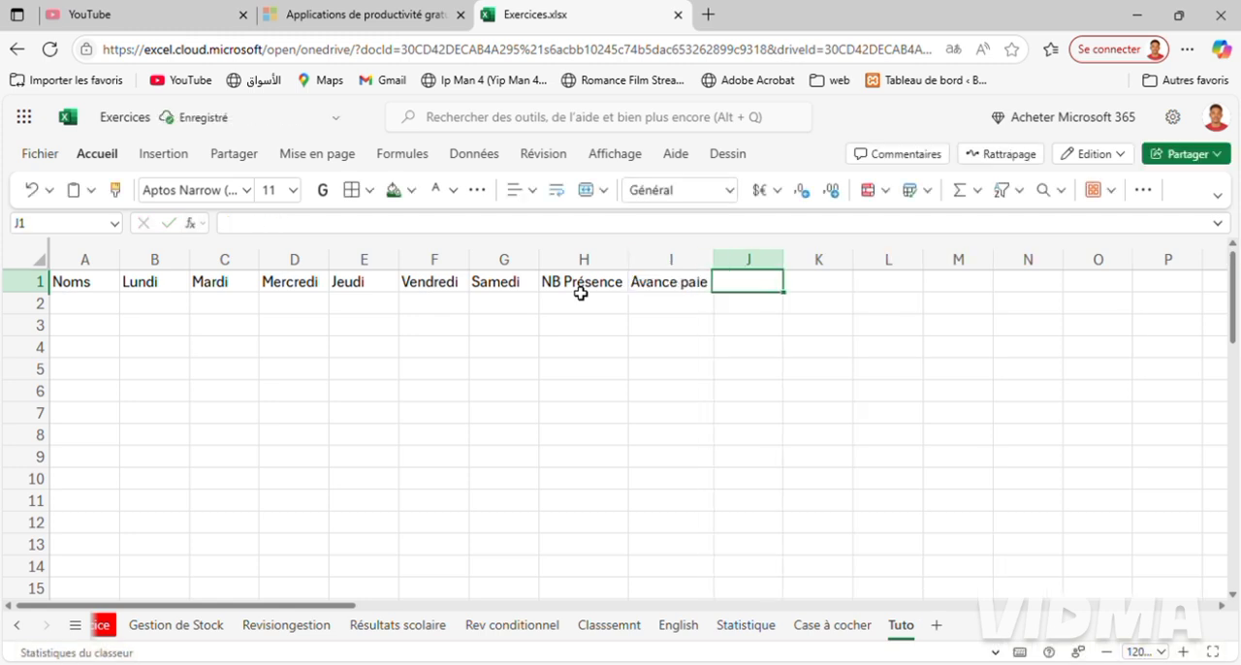
Complete the header row with Supplémentaire in J1 and Salaire in K1.
type("Suppl")
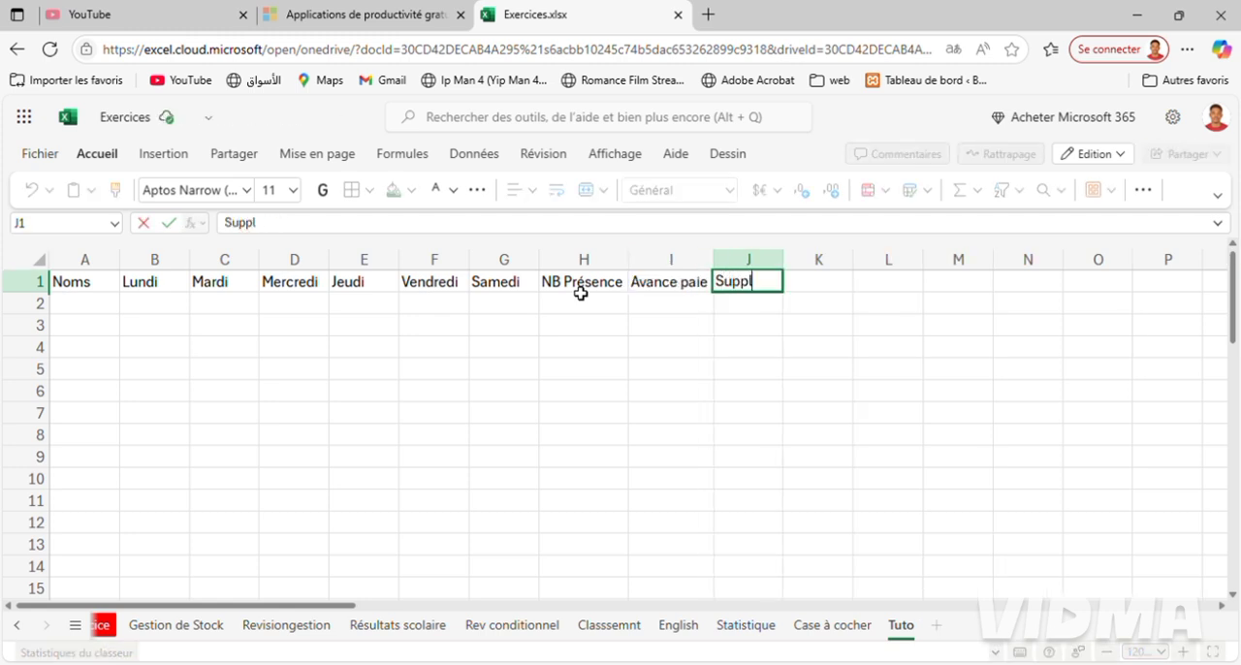
type("émentair")
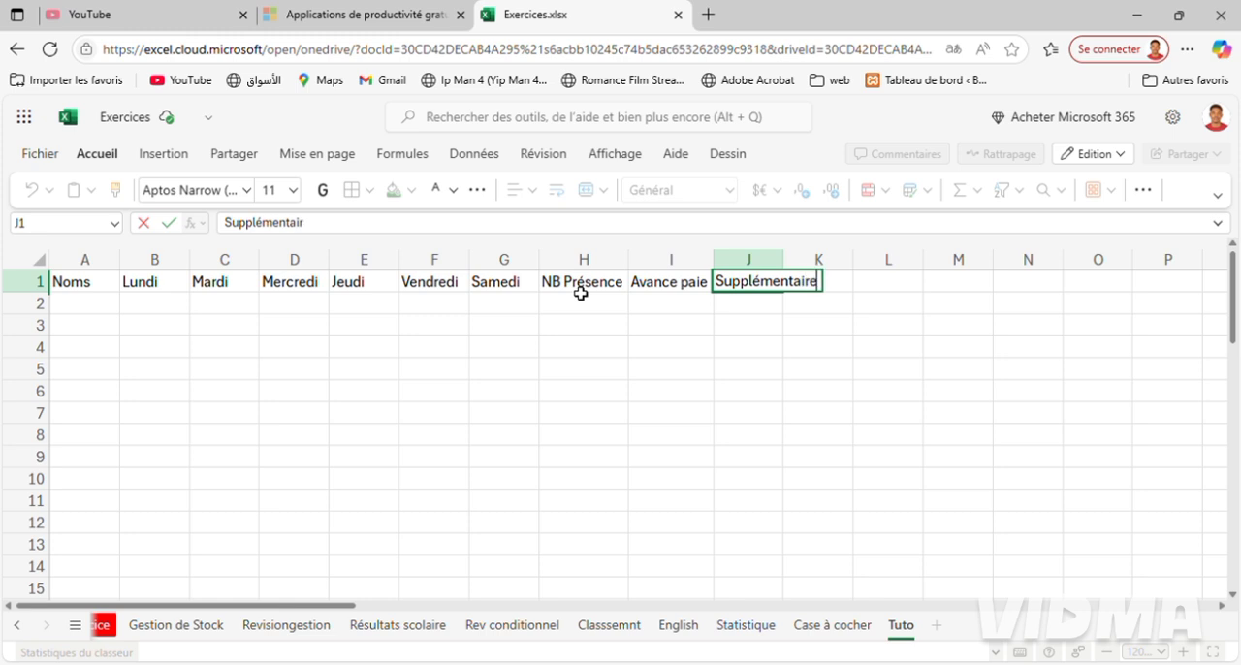
type("e")
key("Tab")
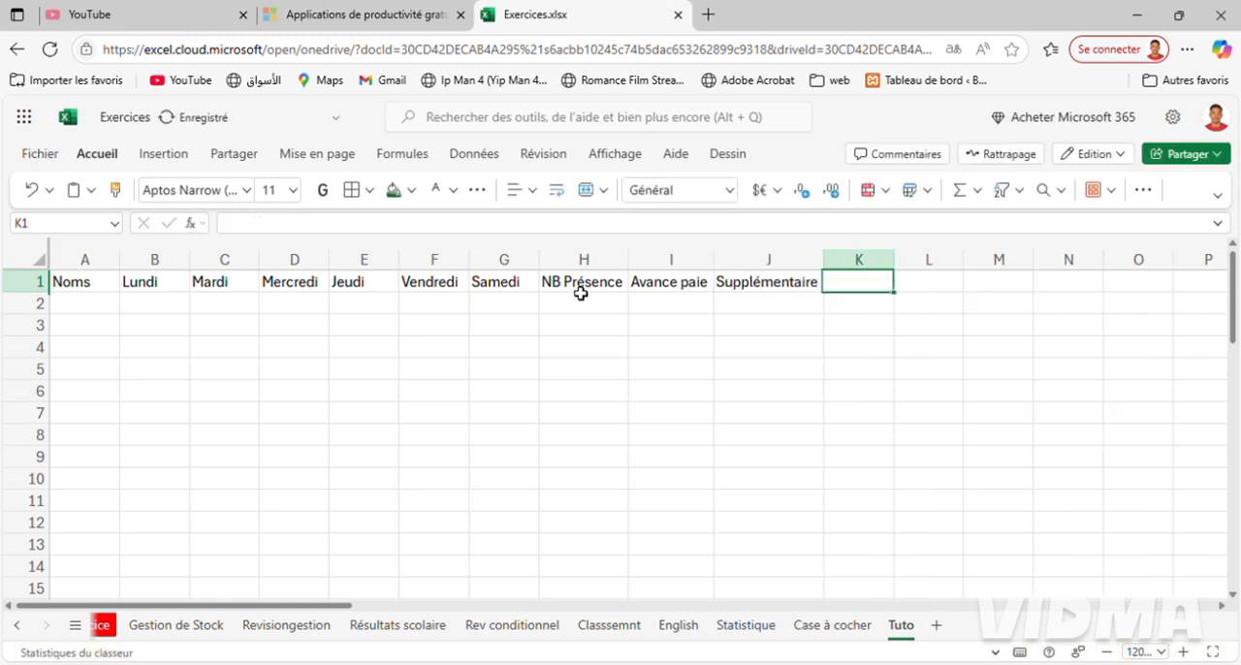
type("Salaire")
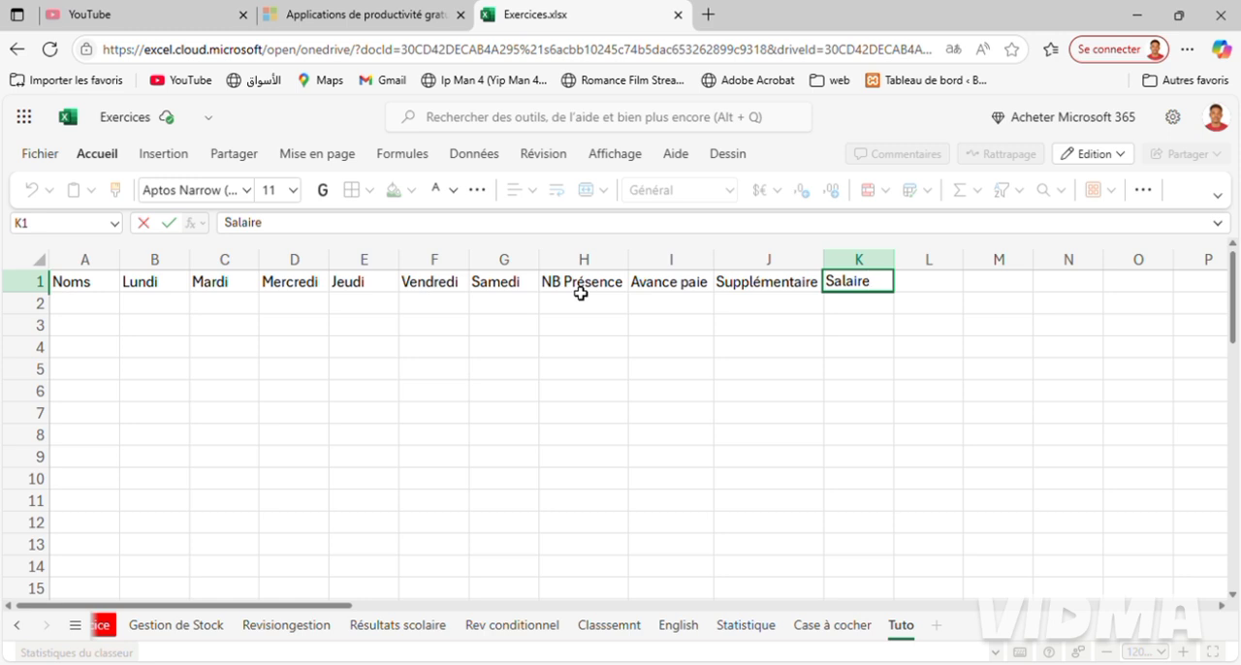
left_click(93, 312)
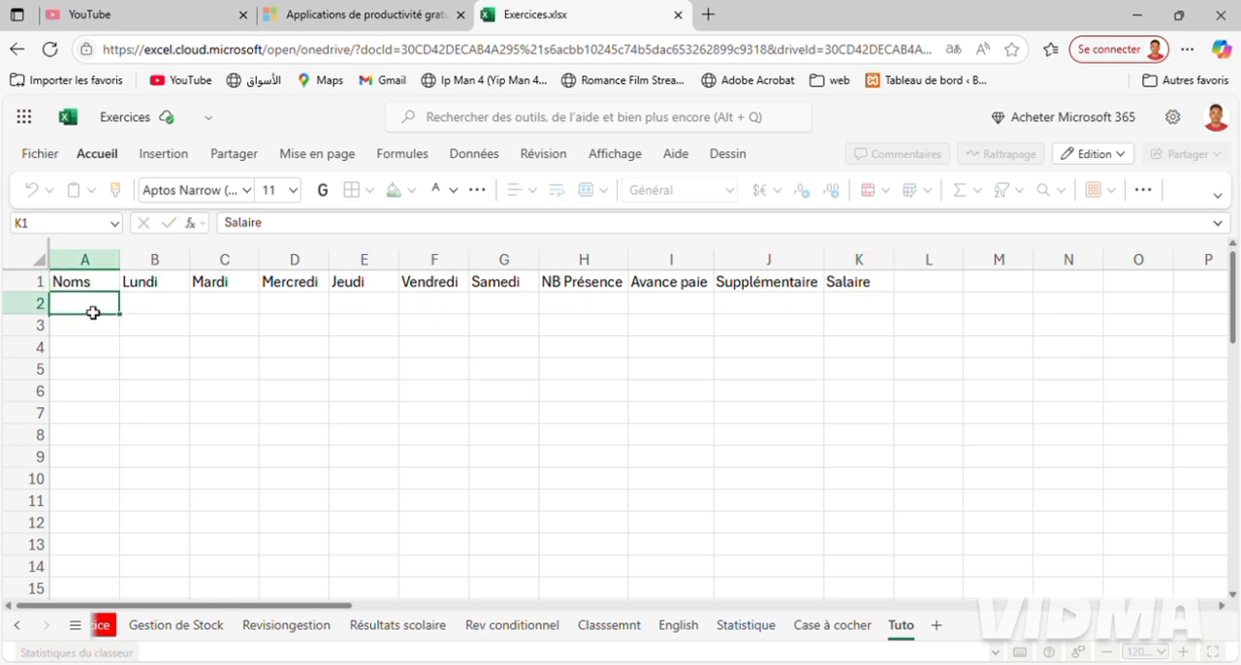
Consult the employee list on the Case à cocher sheet and enter the first three employees' names in A2:A4 of Tuto.
left_click(831, 626)
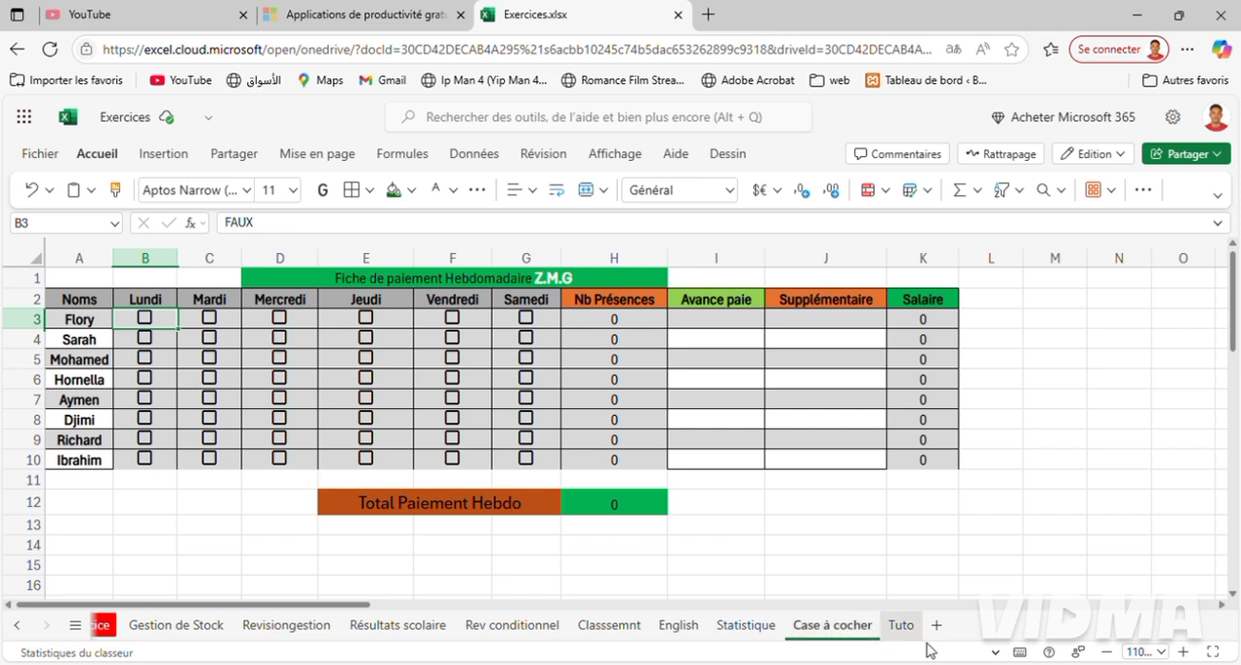
left_click(902, 626)
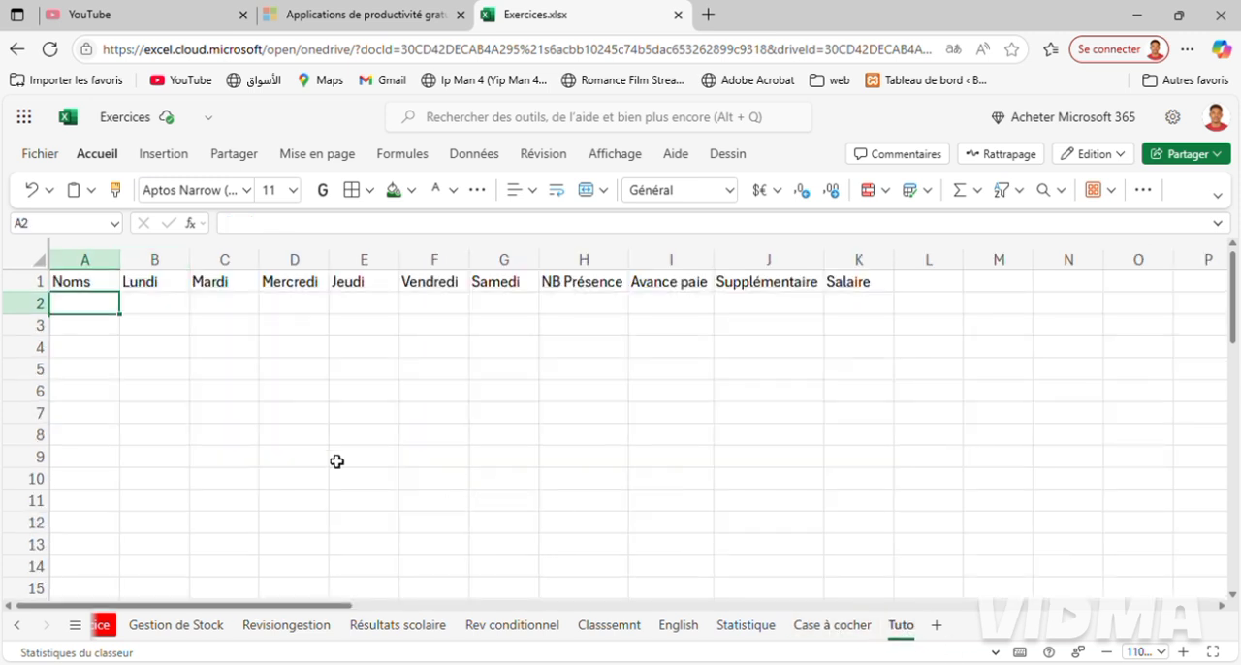
type("Flory")
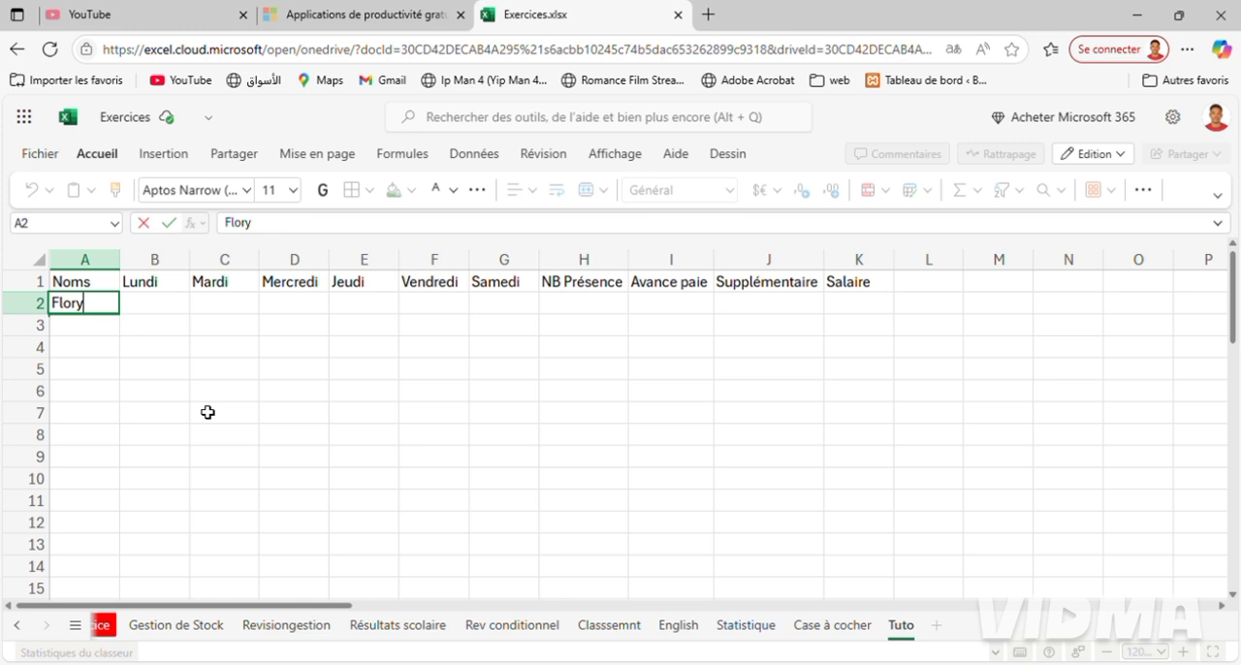
key("Return")
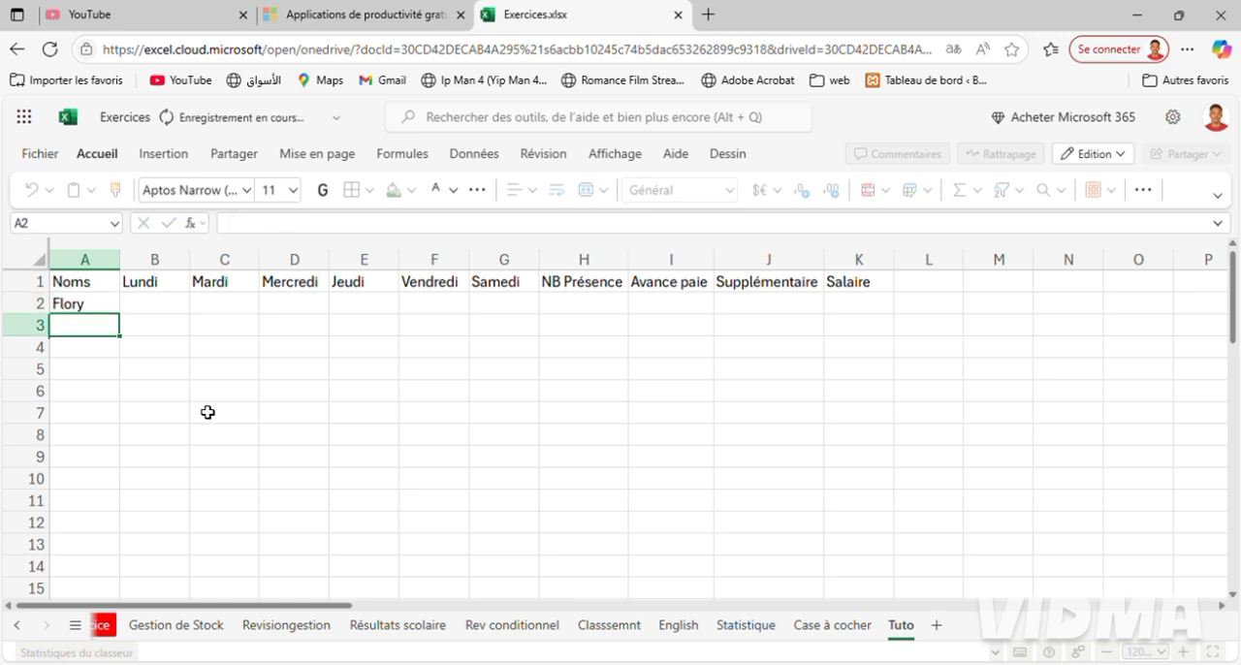
type("Sarah")
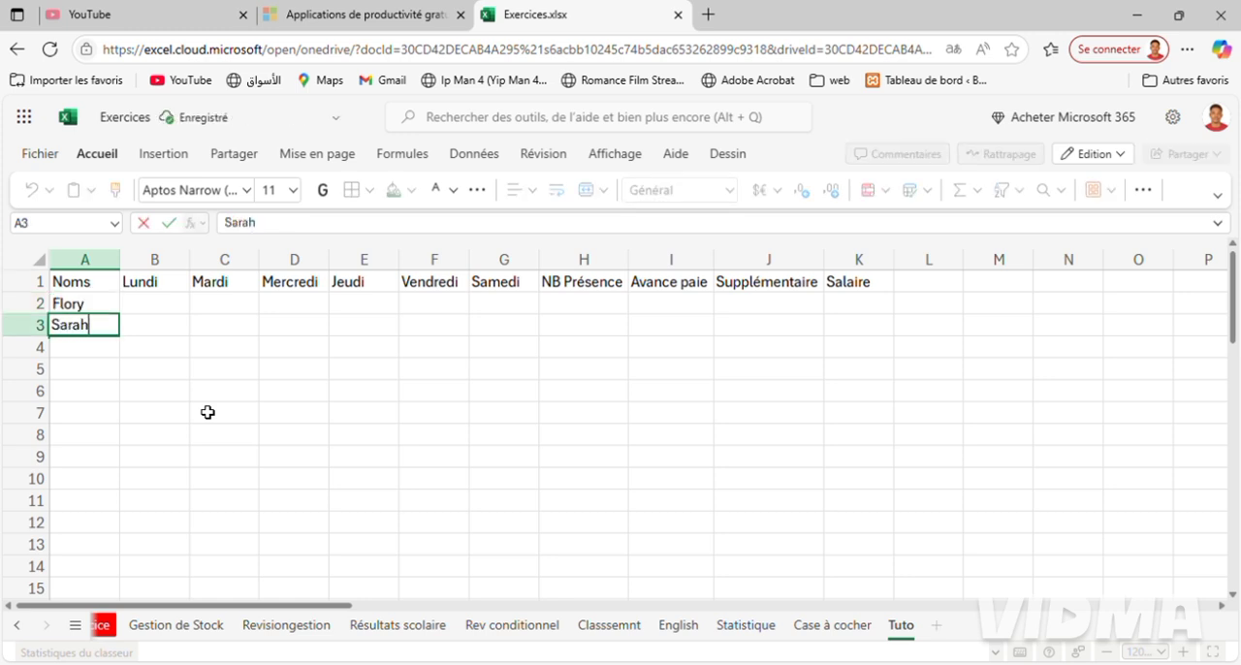
key("Return")
type("Mo")
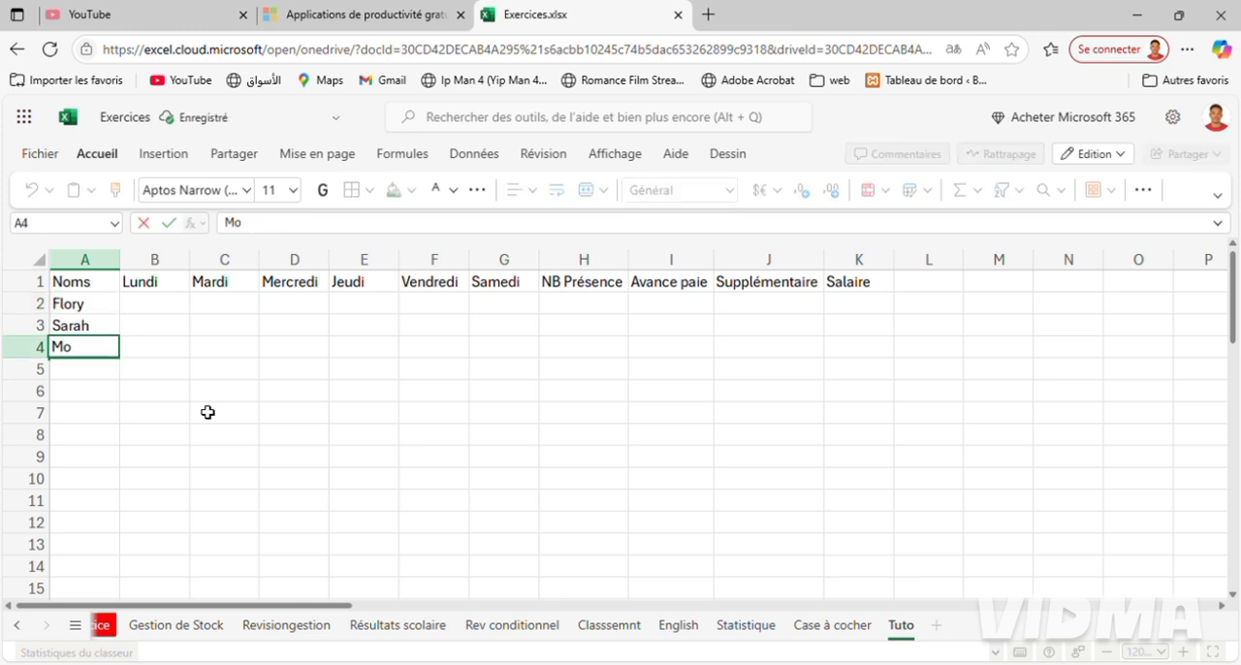
type("hammed")
key("ctrl+Return")
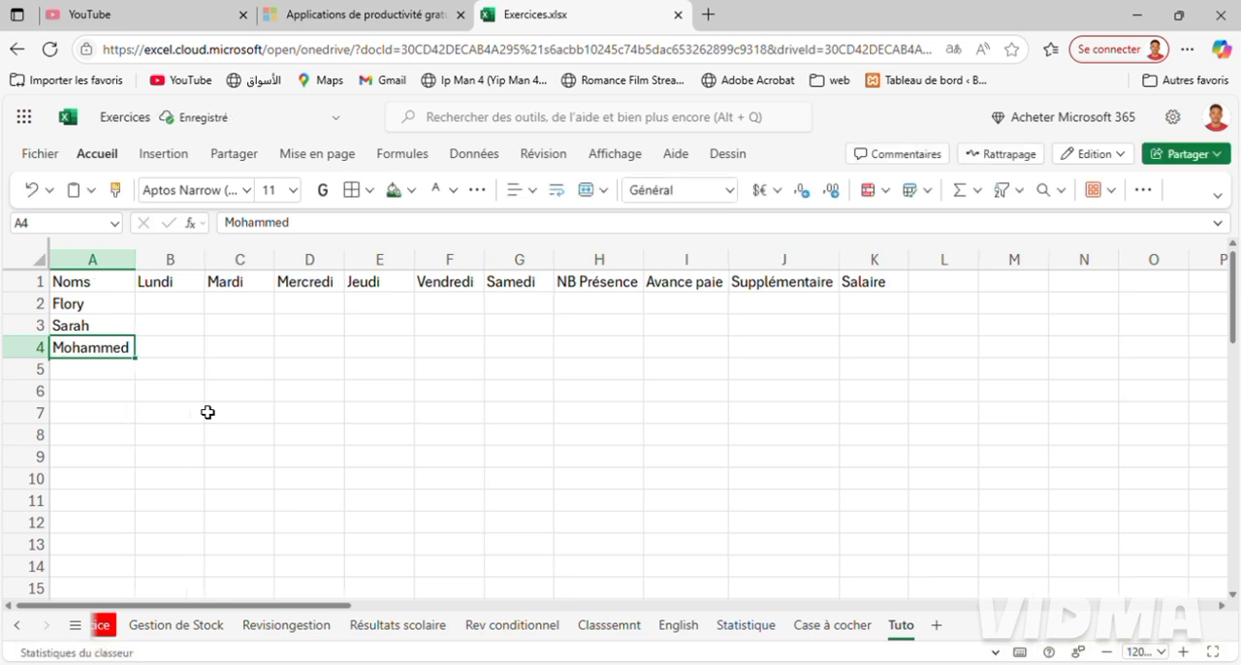
Enter the fourth to sixth employees' names in A5:A7 under Noms.
key("Return")
type("Hor")
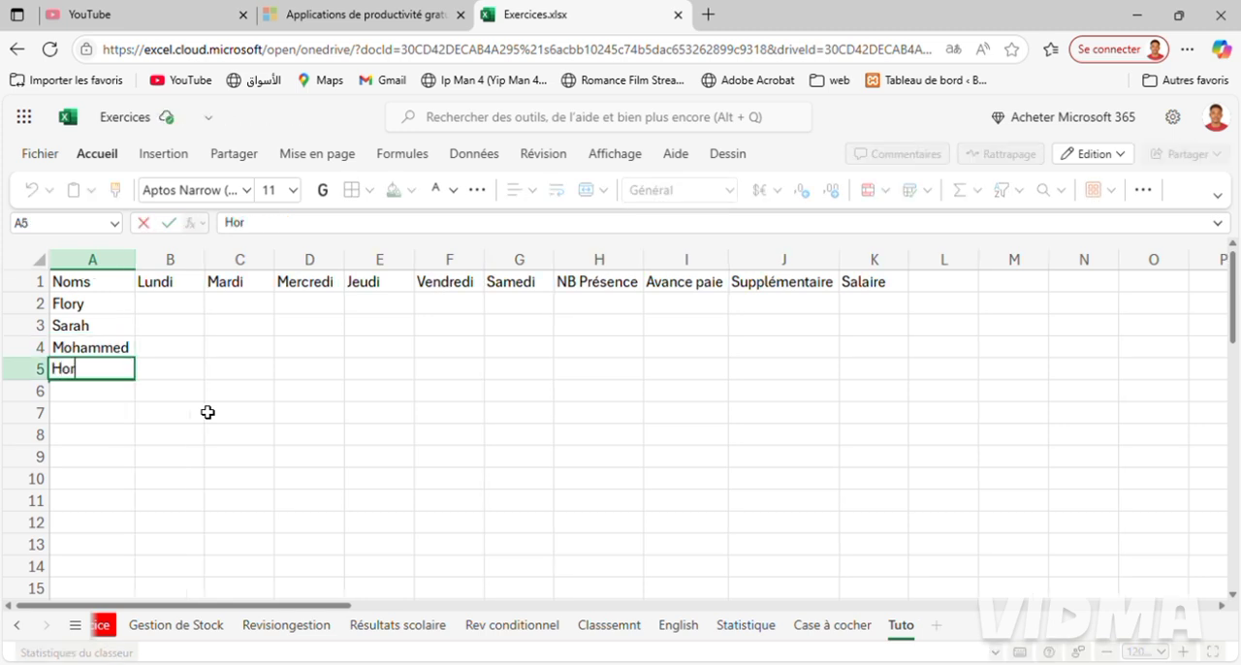
type("nella")
key("Return")
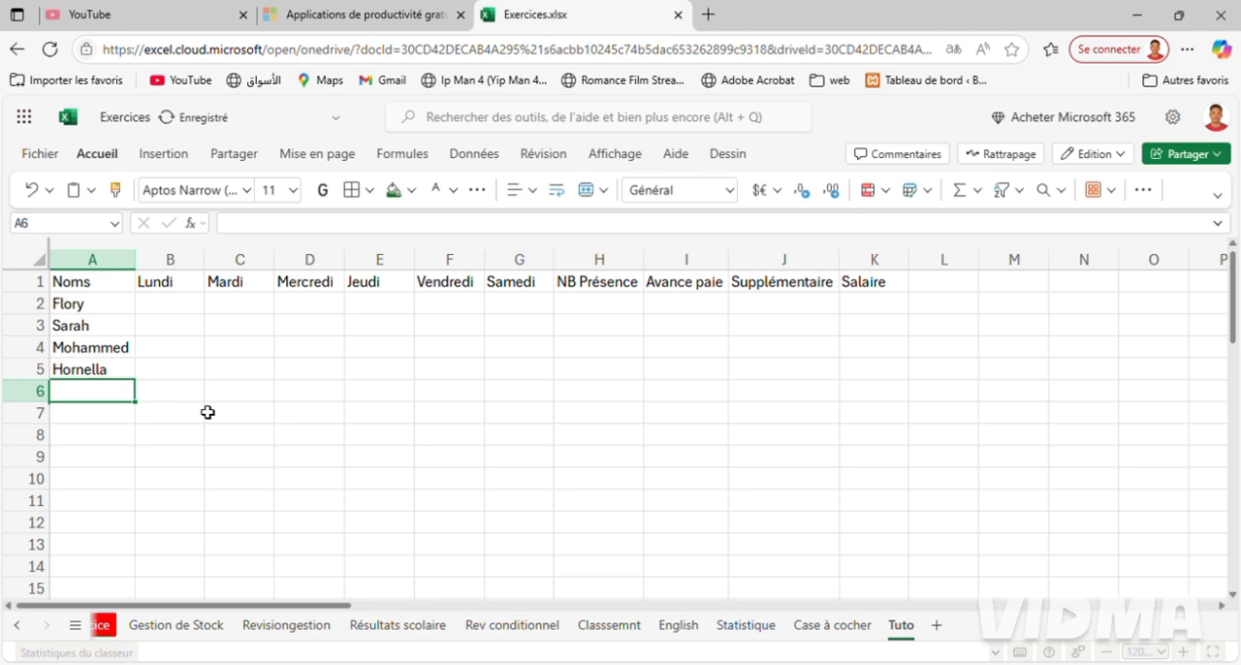
type("A")
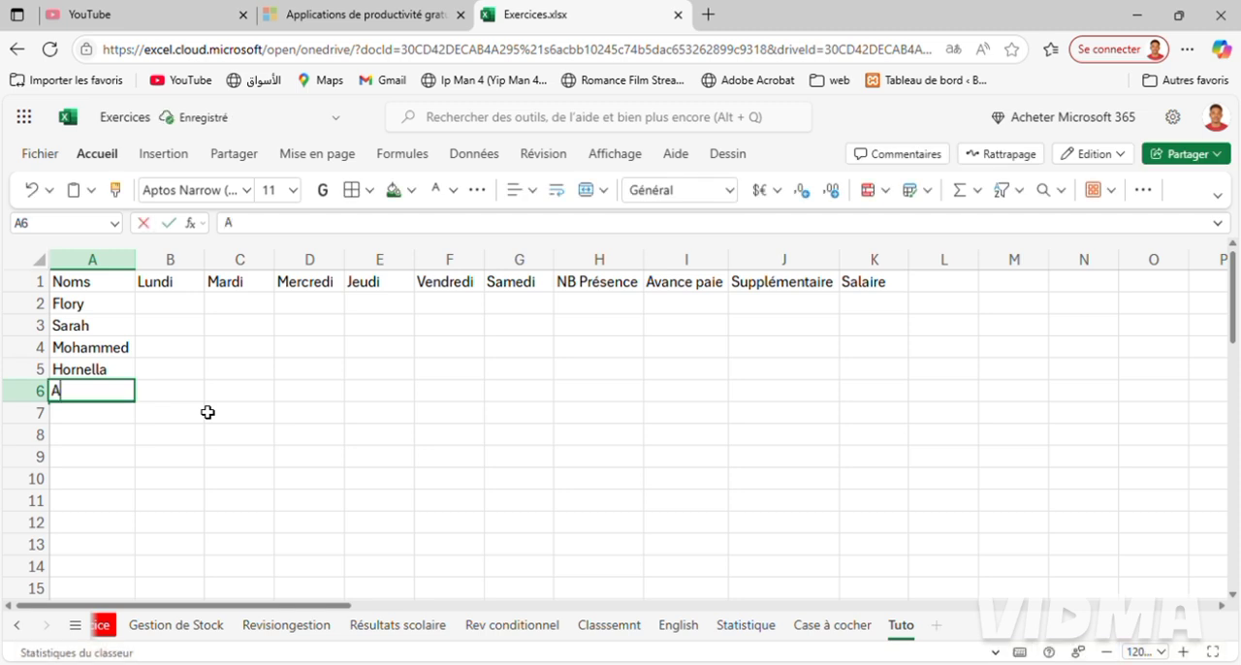
type("ymen")
key("Return")
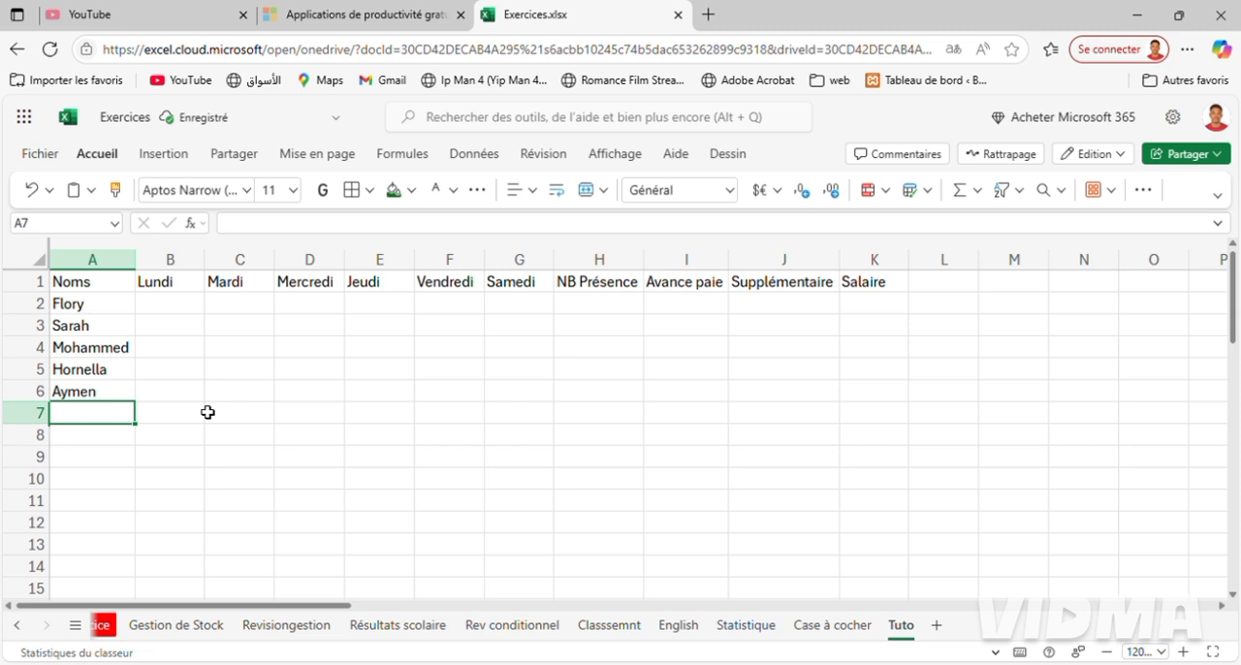
type("Djimi")
key("Return")
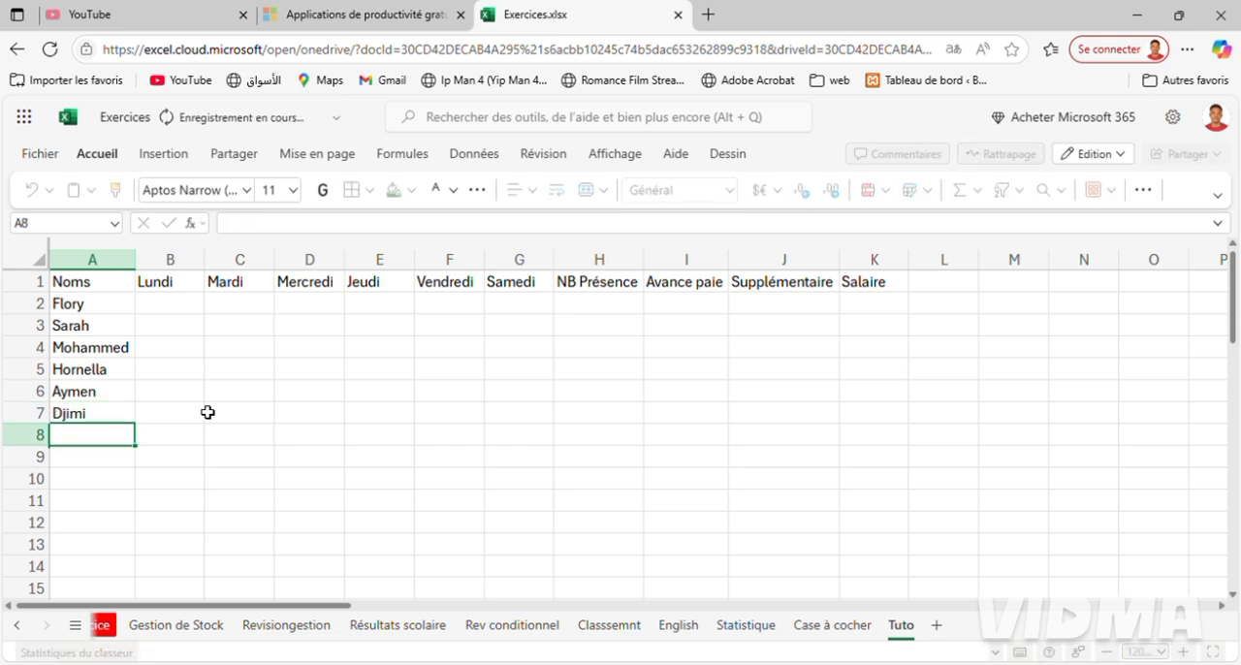
Enter the last two employees' names in A8:A9 under Noms.
type("Ric")
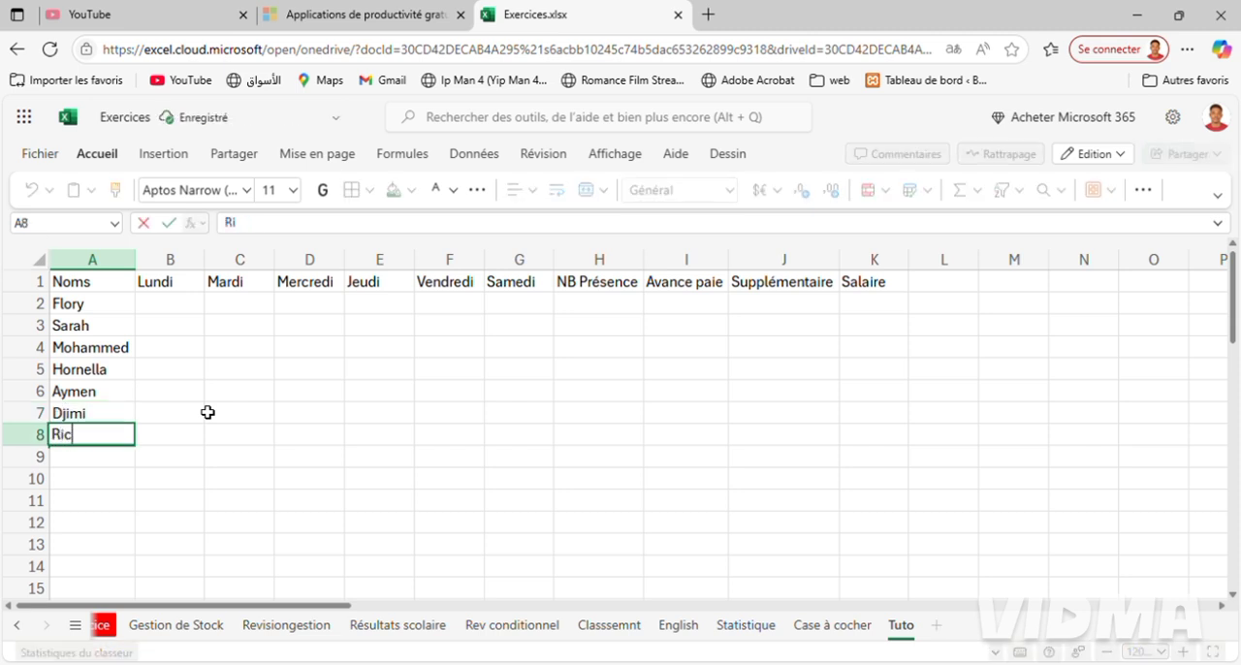
type("hard")
key("Return")
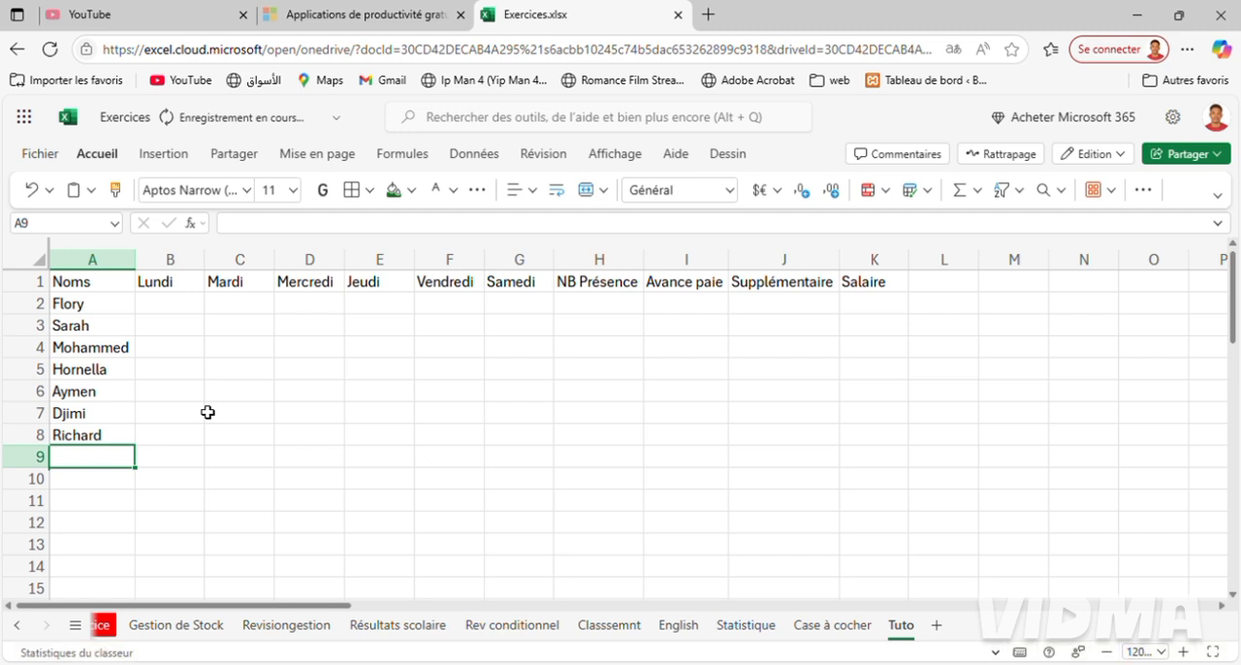
type("I")
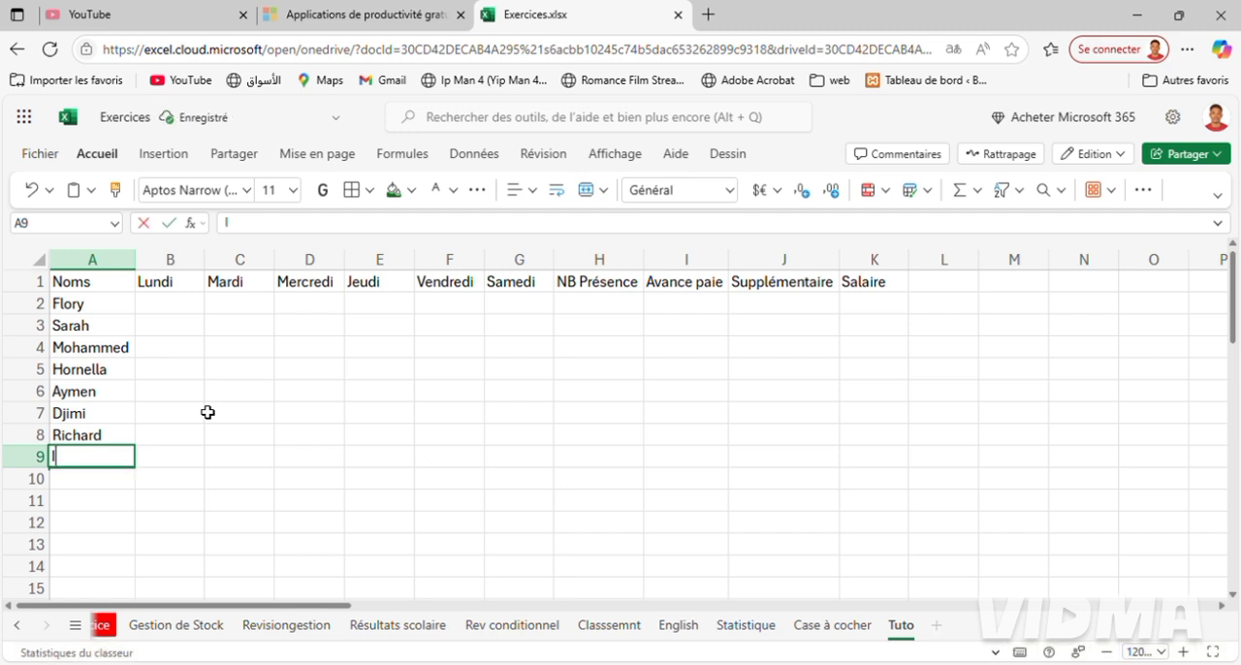
type("brahim")
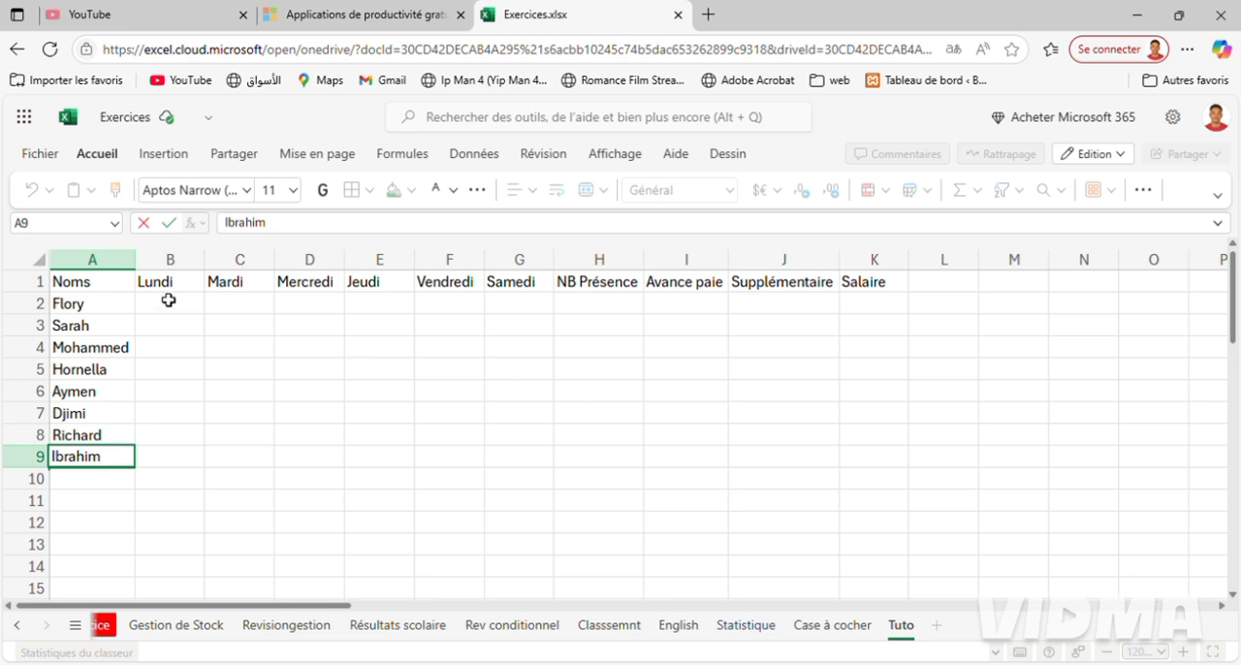
Apply all borders to the pay table range A1:K9.
left_click(72, 287)
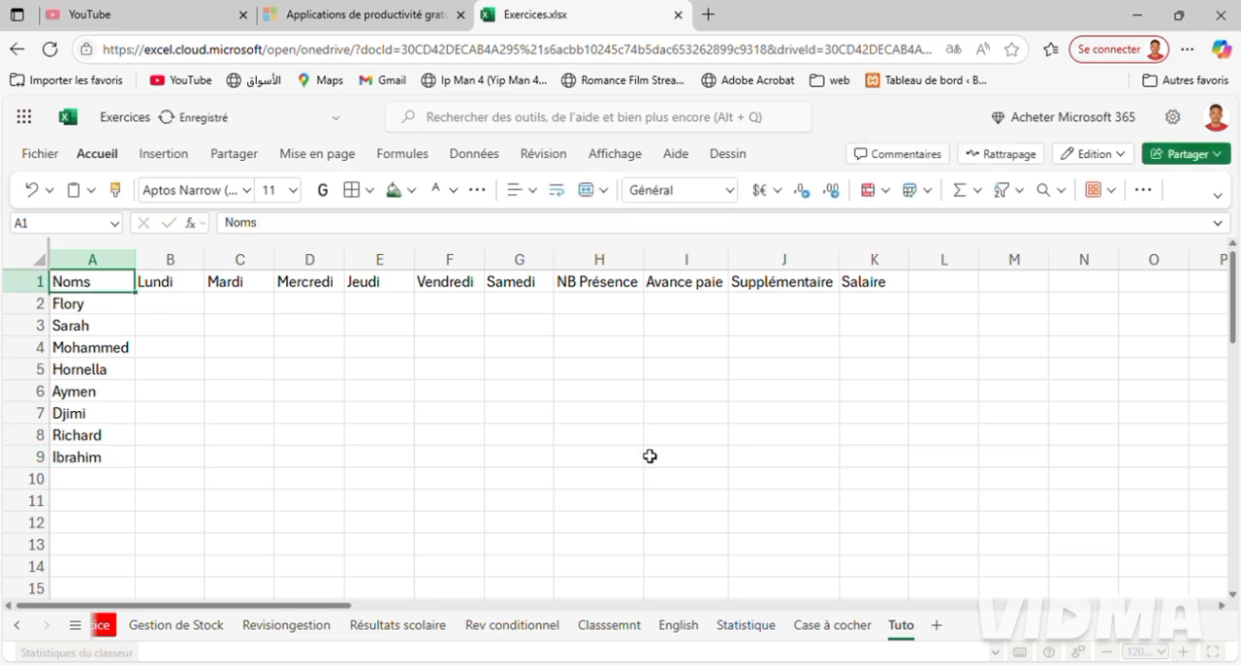
left_click(878, 486, "shift")
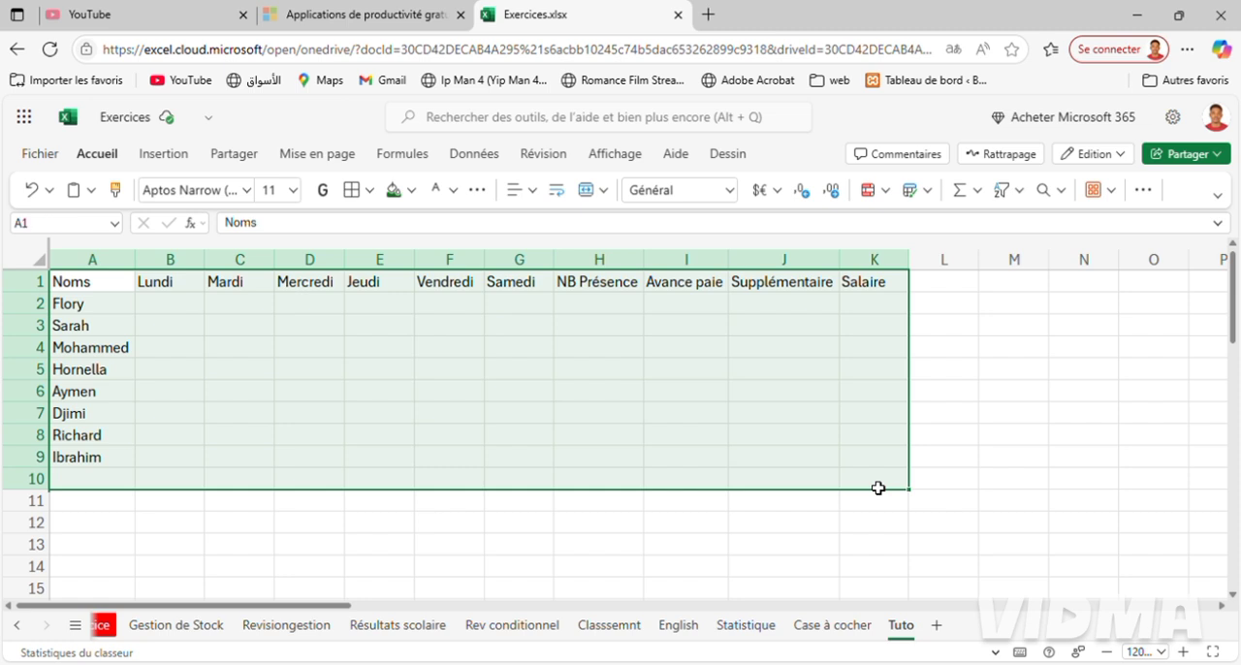
left_click(78, 282)
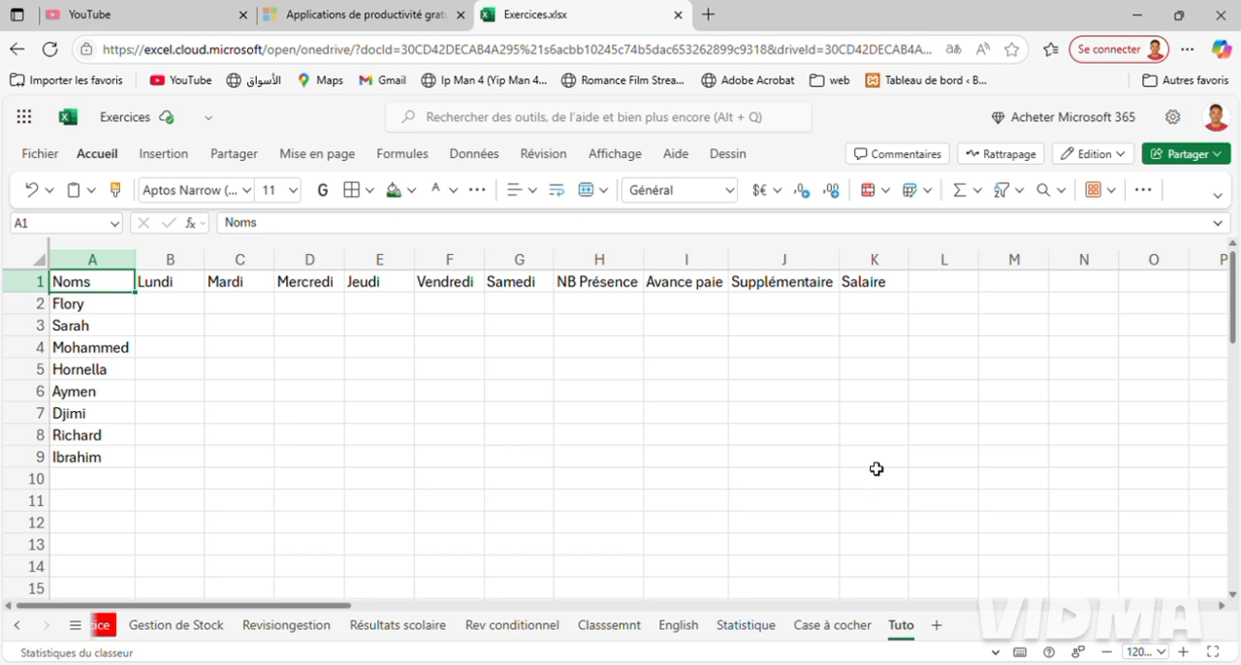
left_click(878, 468, "shift")
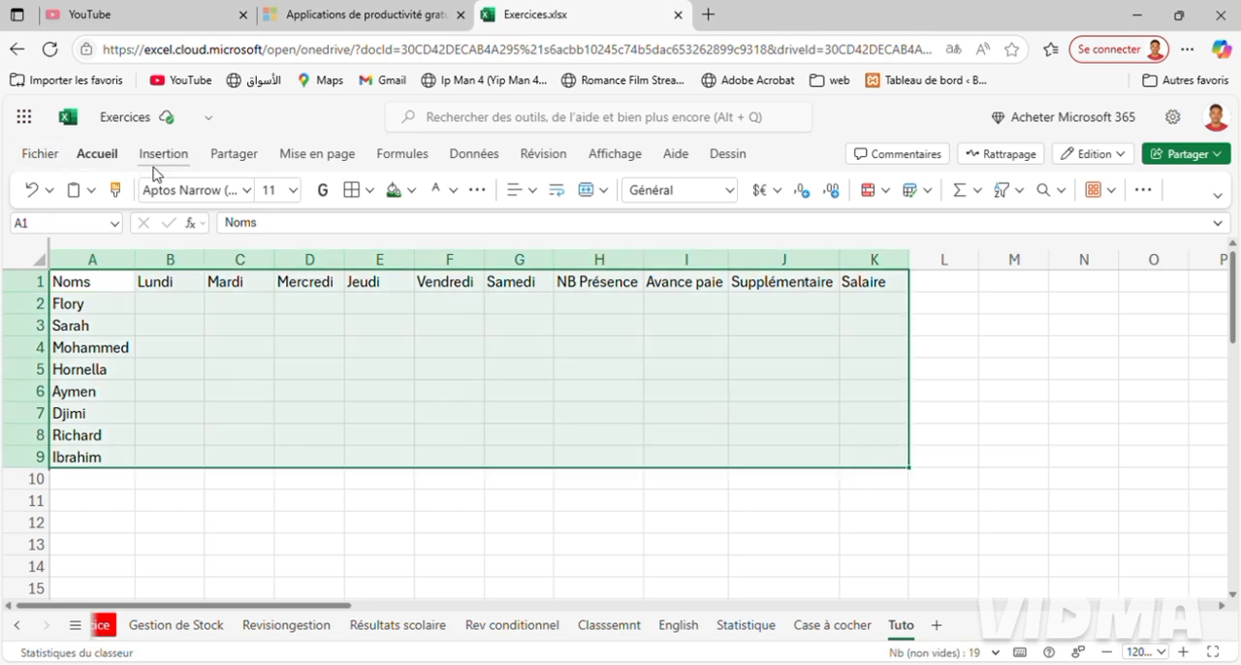
left_click(371, 192)
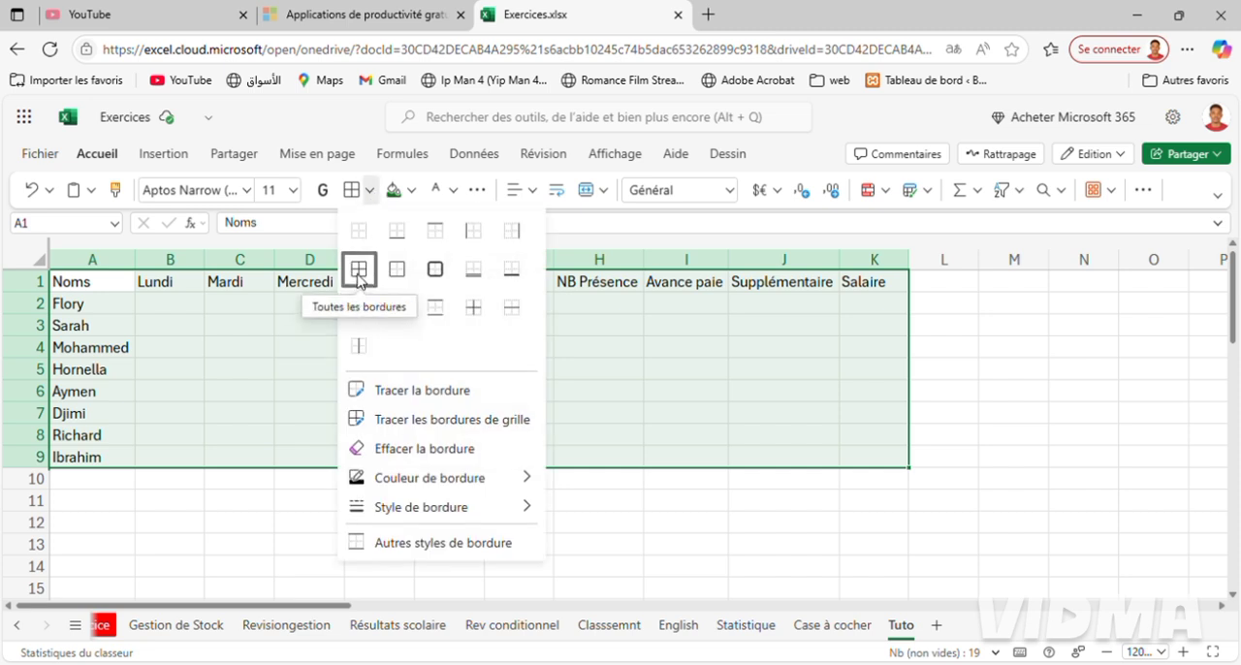
left_click(358, 276)
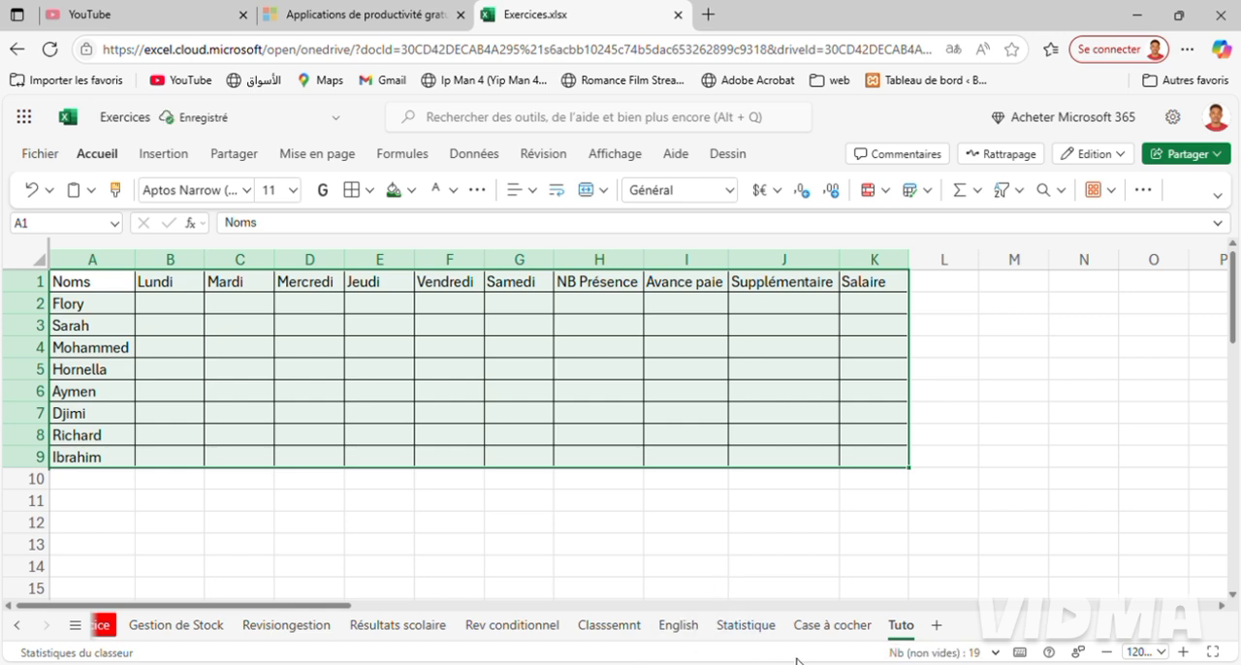
Consult the header colours on the Case à cocher sheet and fill the headers A1:G1 of Tuto with medium grey.
left_click(831, 627)
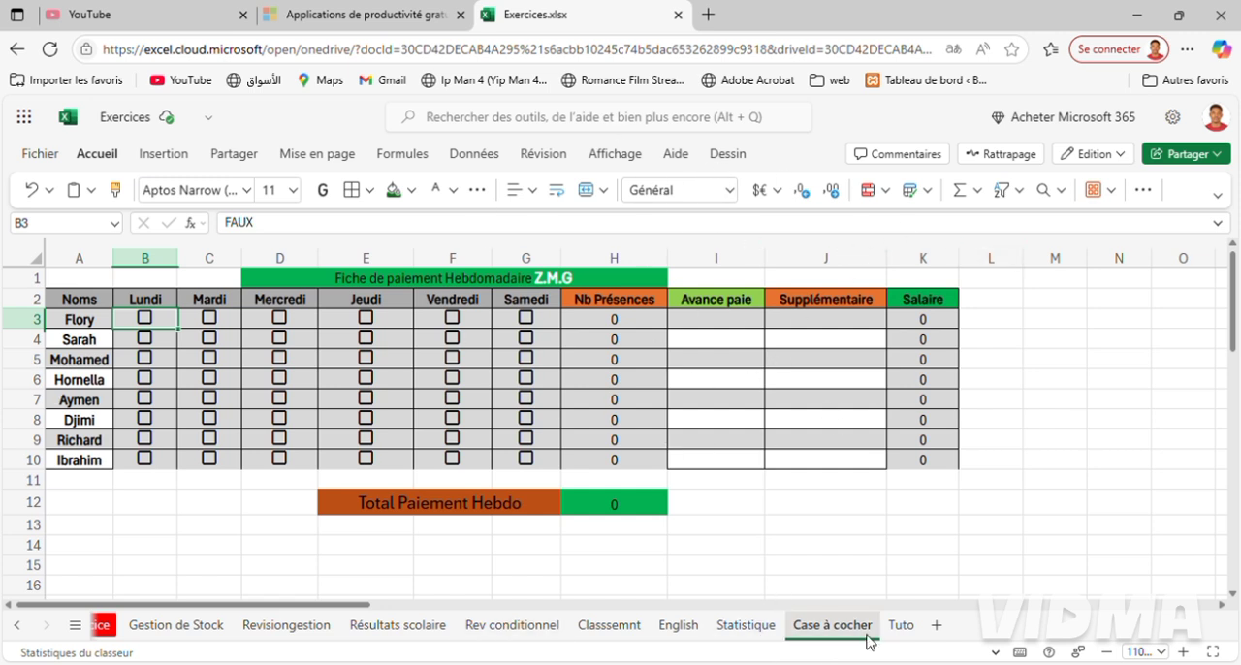
left_click(901, 632)
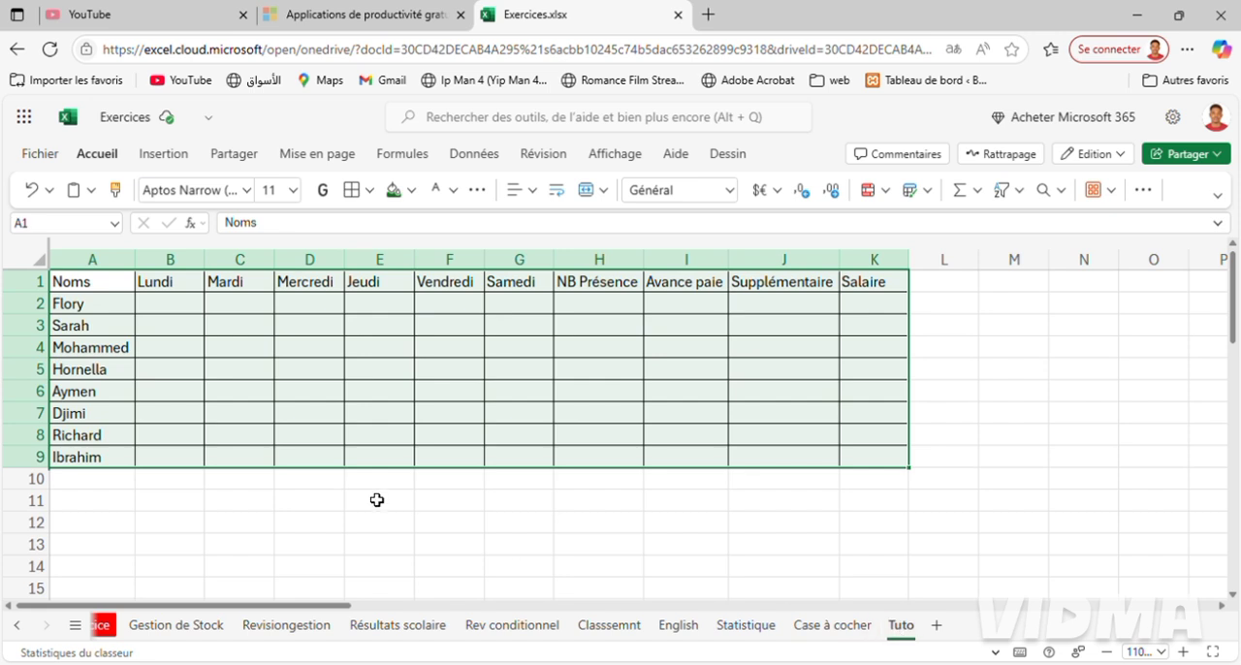
left_click(85, 289)
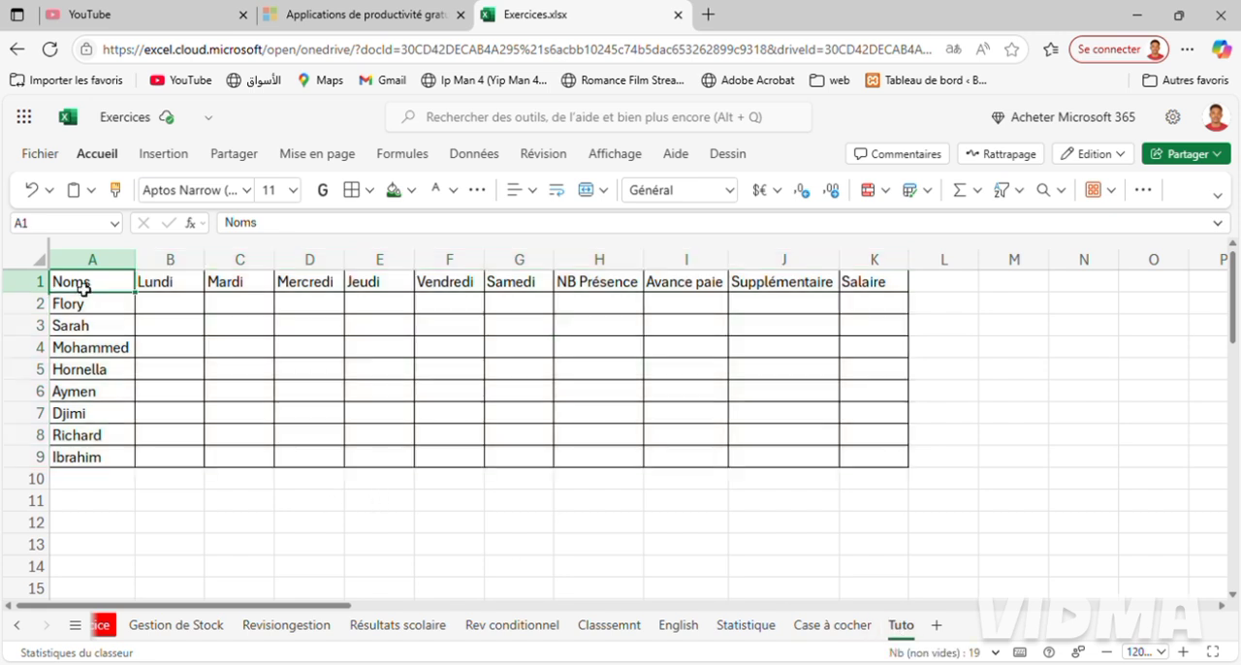
left_click(528, 291, "shift")
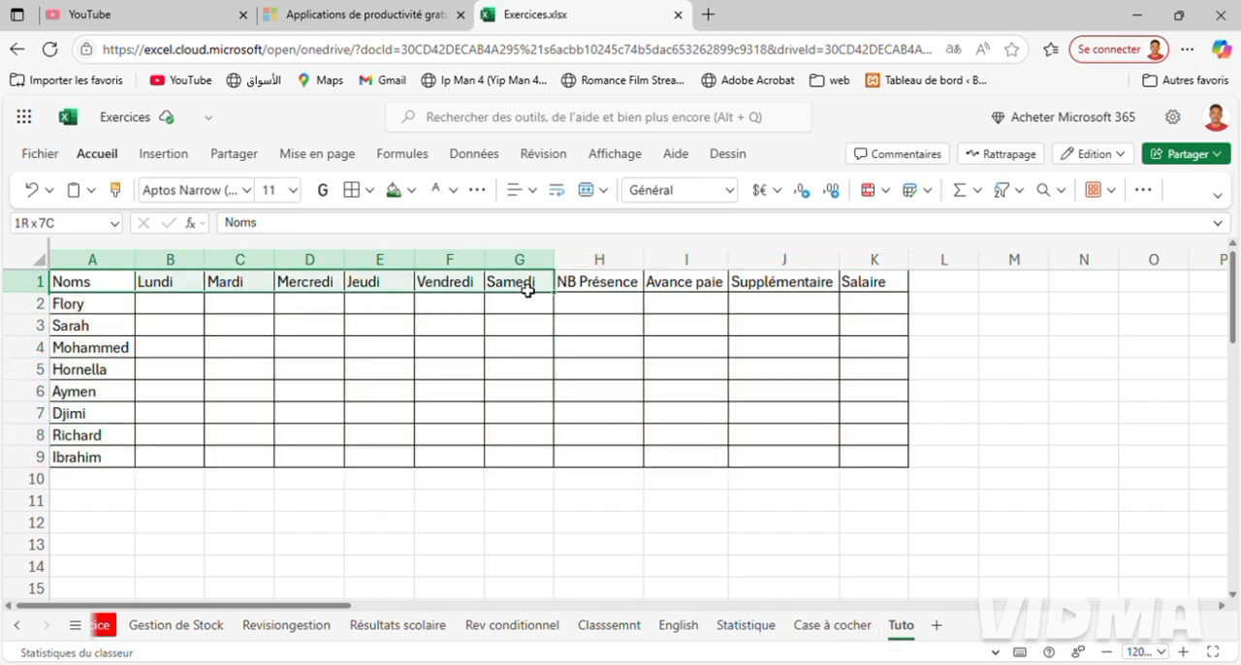
left_click(370, 190)
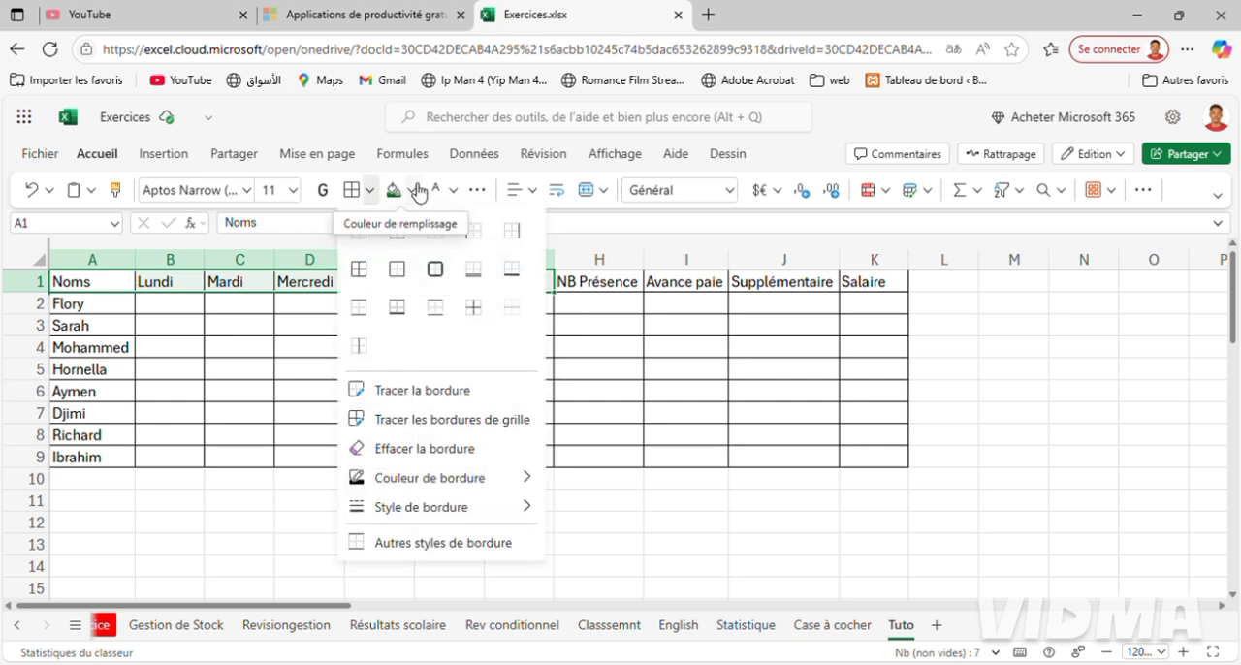
left_click(413, 190)
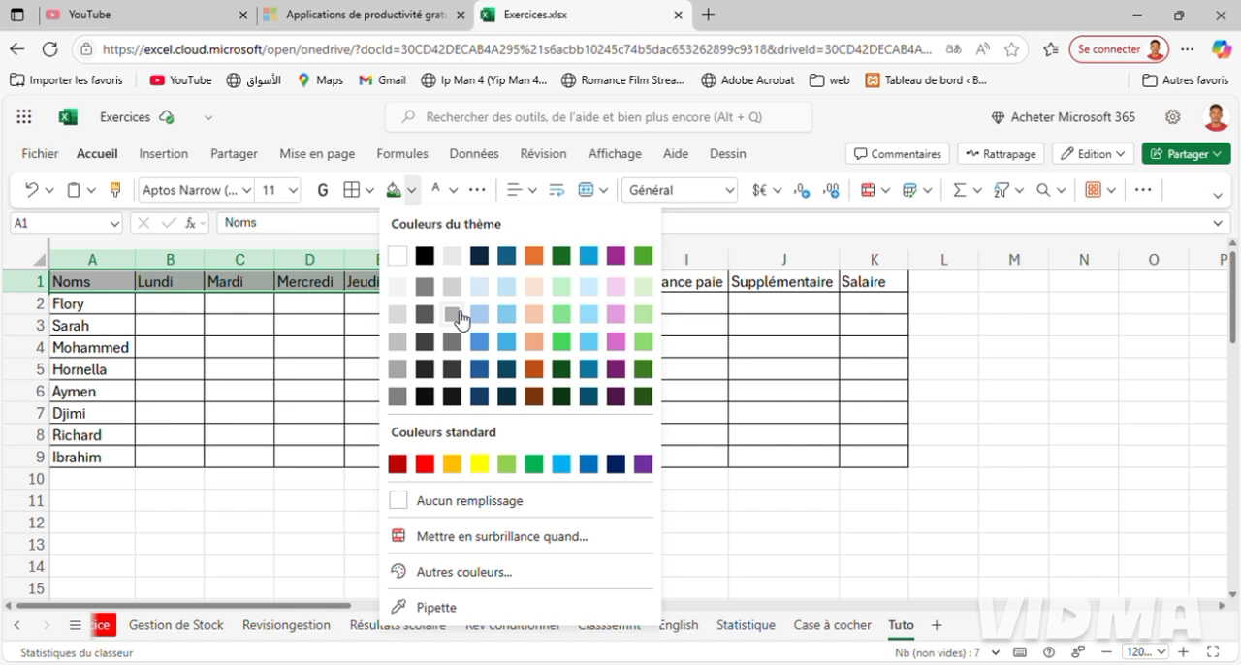
left_click(452, 315)
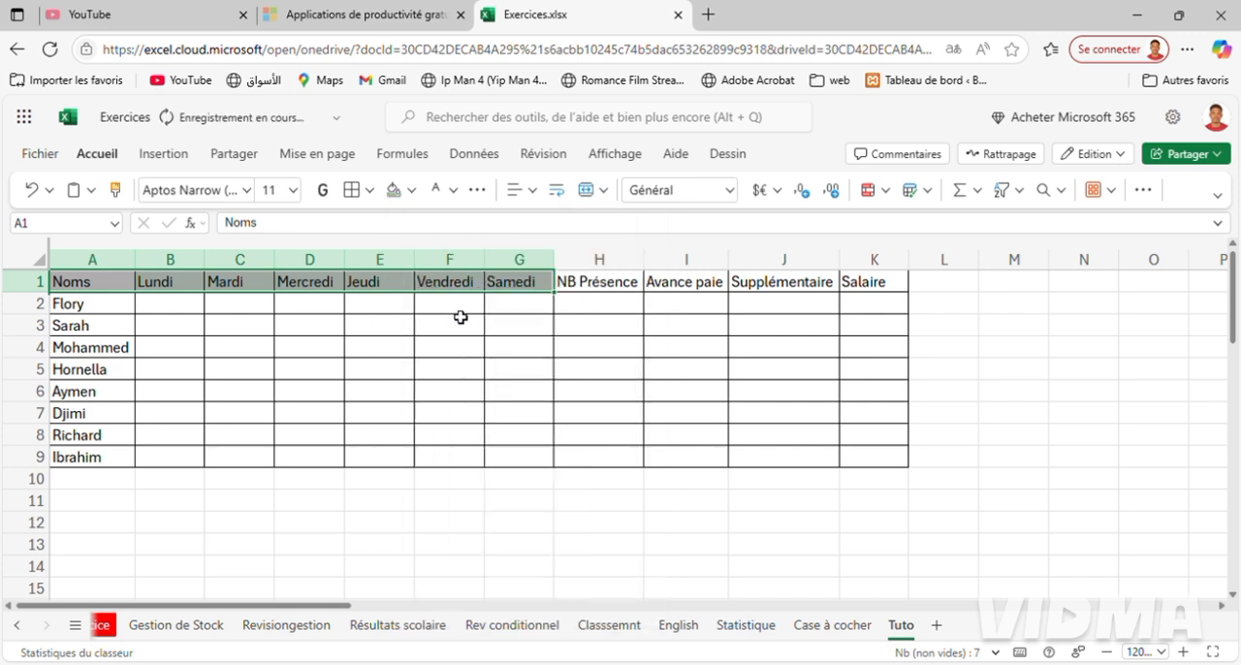
Fill the NB Présence header in H1 with orange and the Avance paie header in I1 with dark green.
left_click(607, 287)
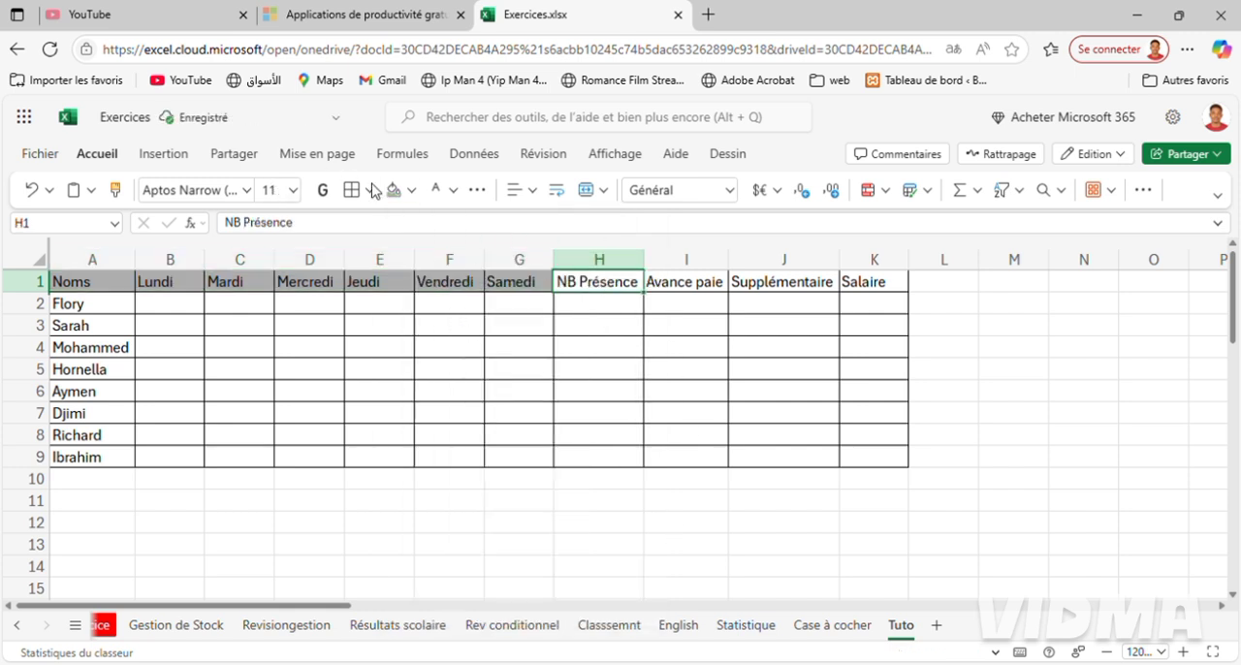
left_click(417, 193)
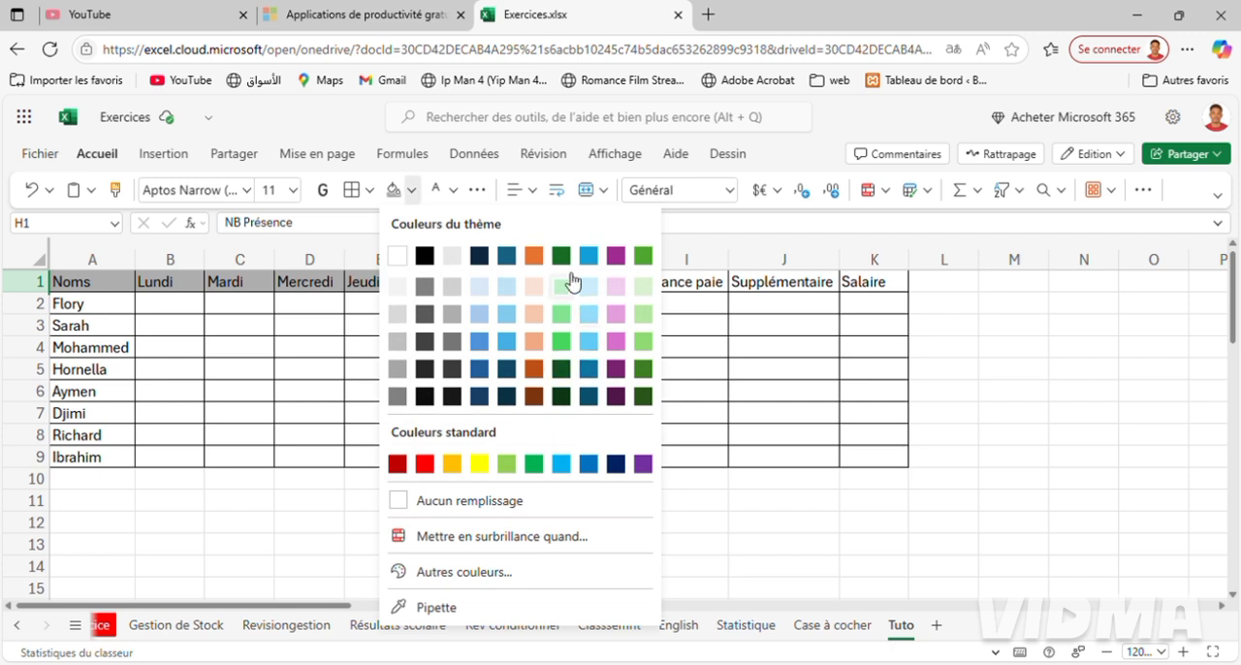
left_click(534, 256)
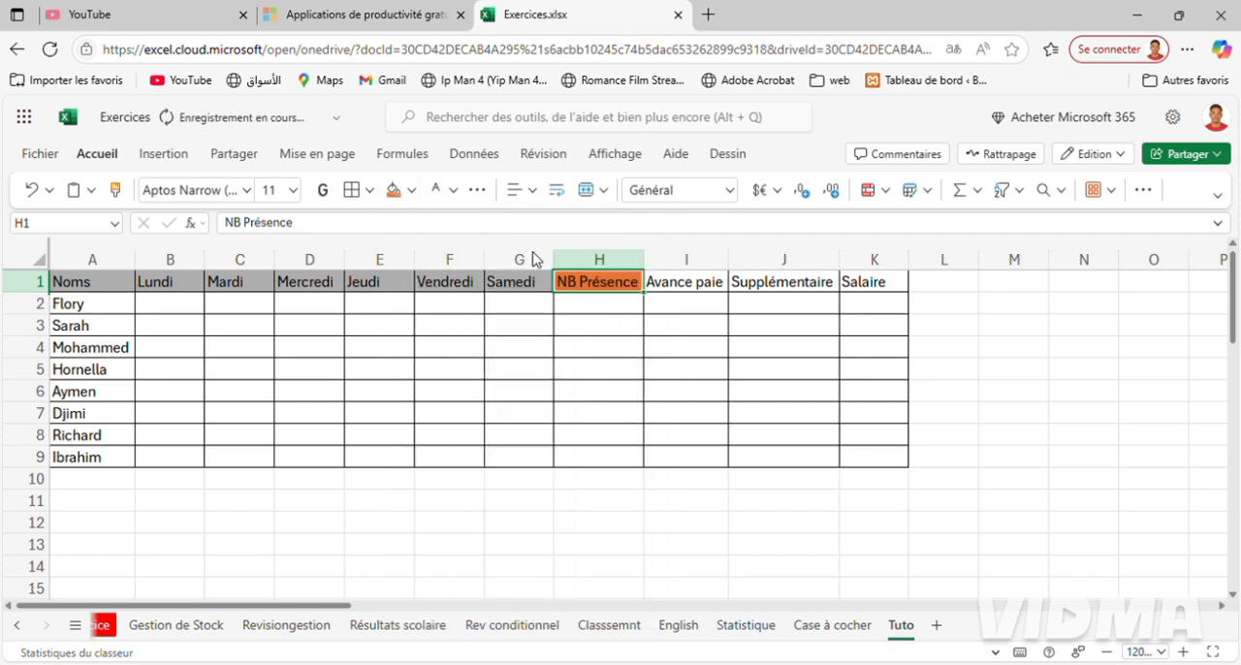
left_click(703, 285)
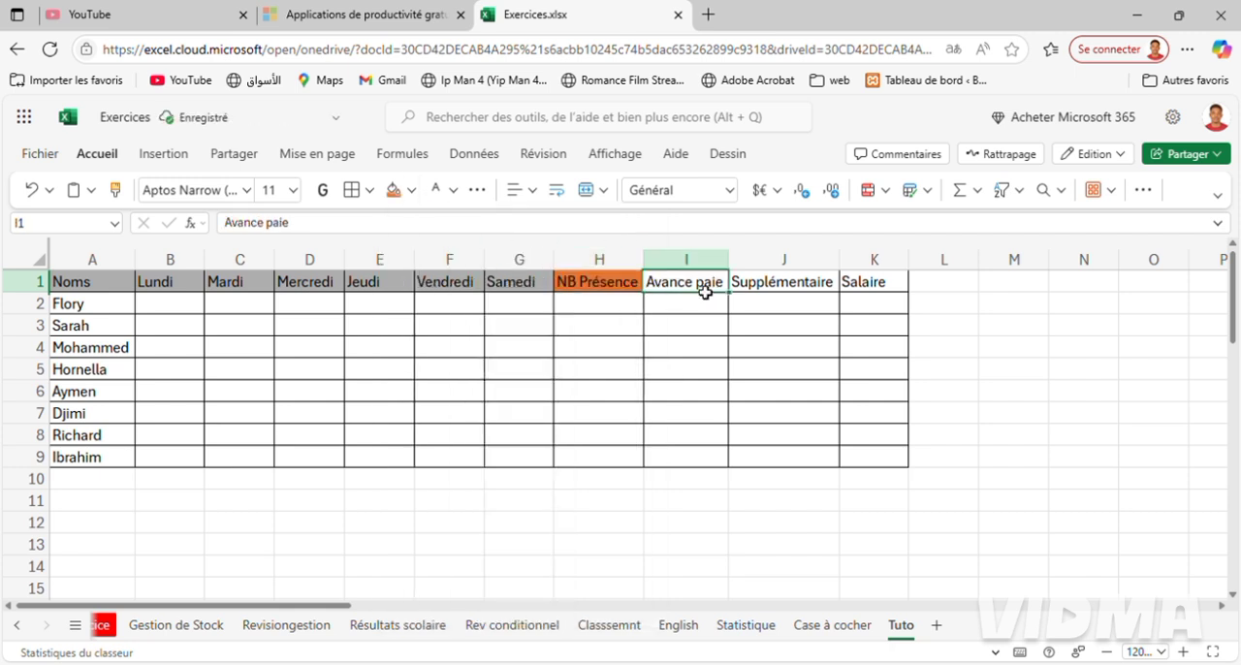
left_click(416, 197)
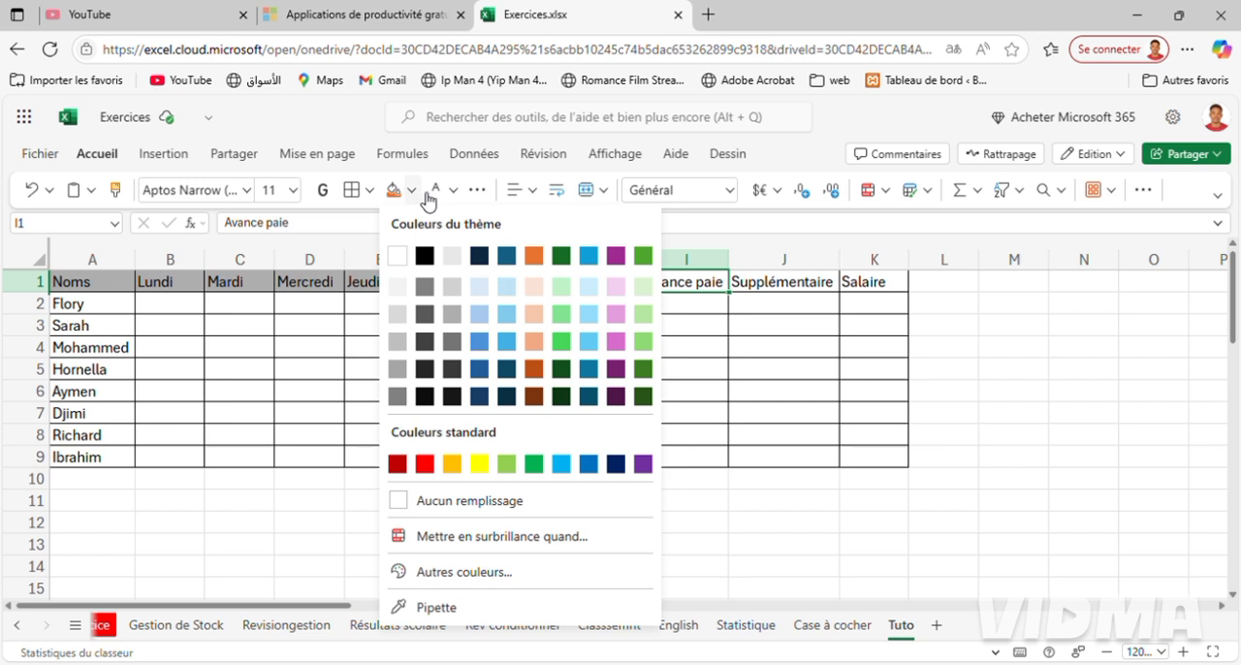
left_click(562, 256)
Fill the Supplémentaire header in J1 with orange and the Salaire header in K1 with dark green.
left_click(811, 288)
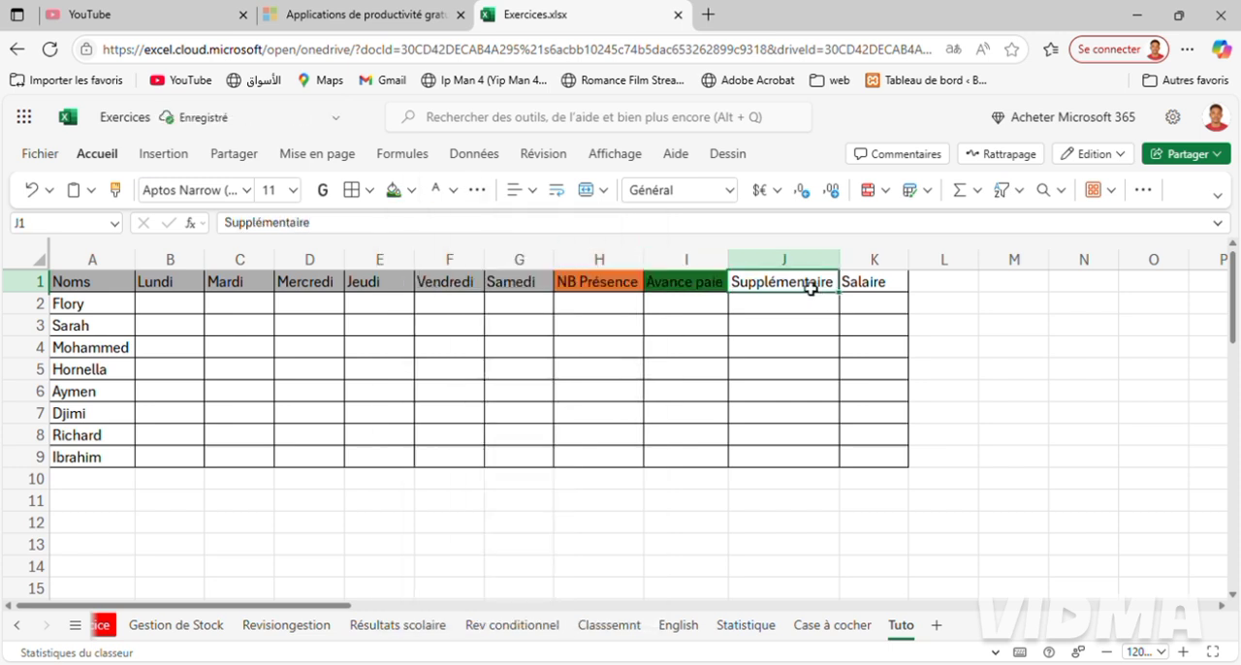
left_click(417, 191)
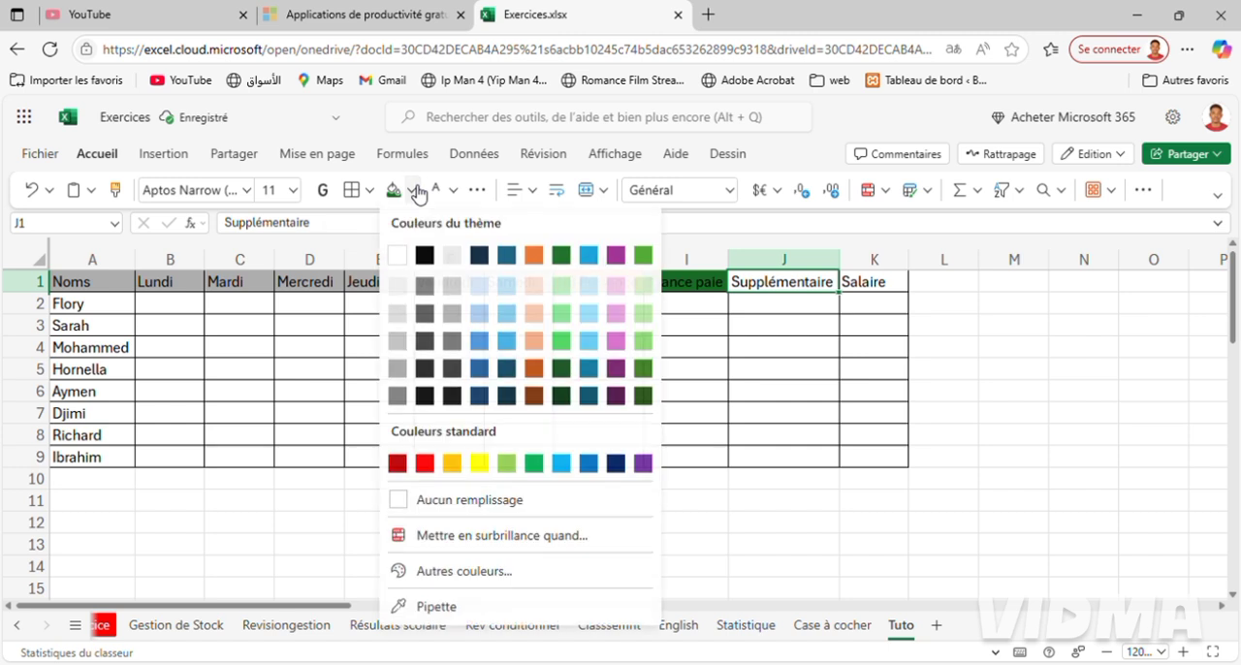
left_click(533, 257)
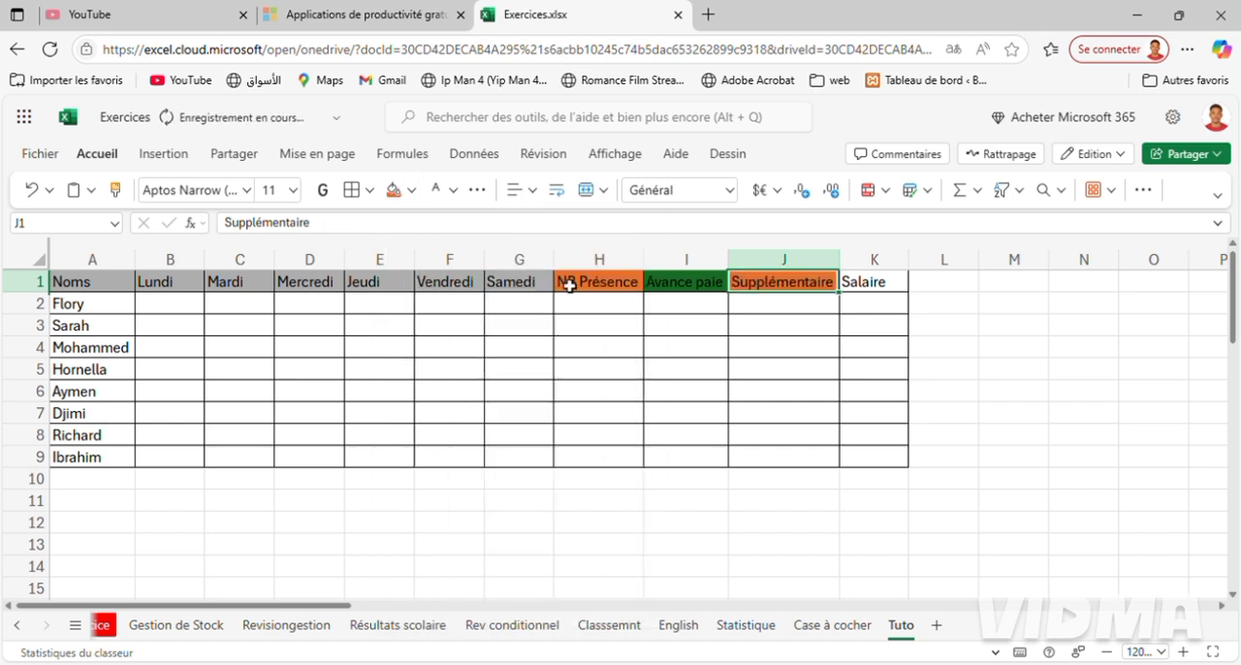
left_click(876, 284)
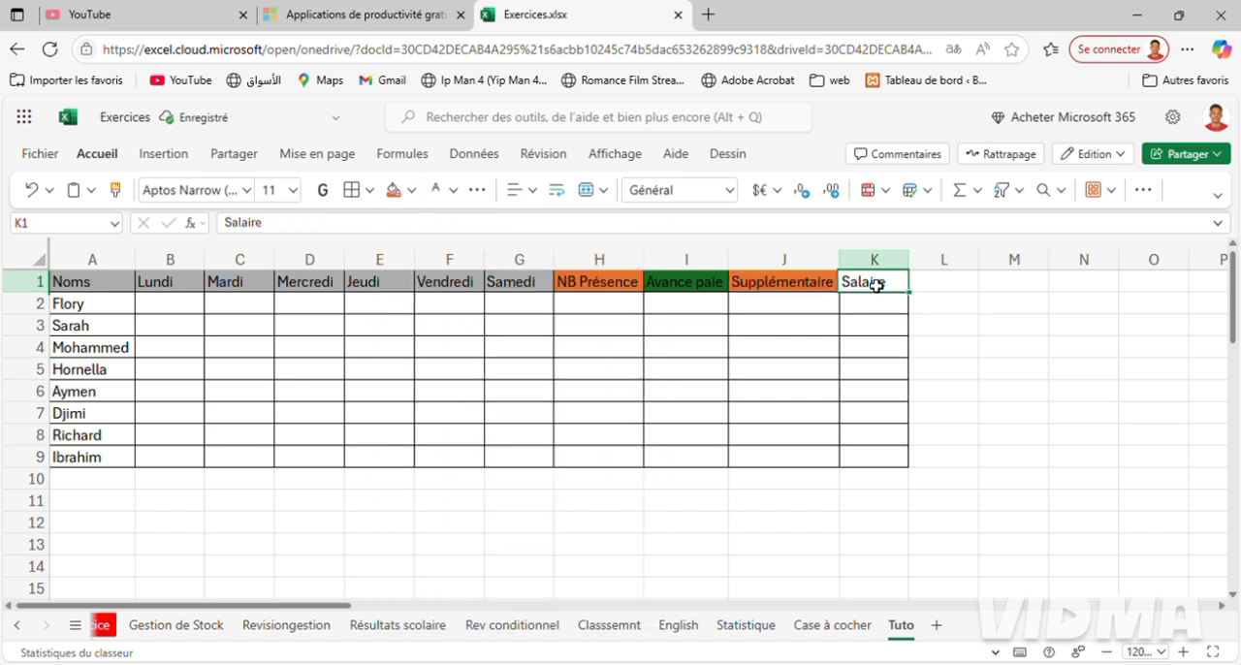
left_click(536, 192)
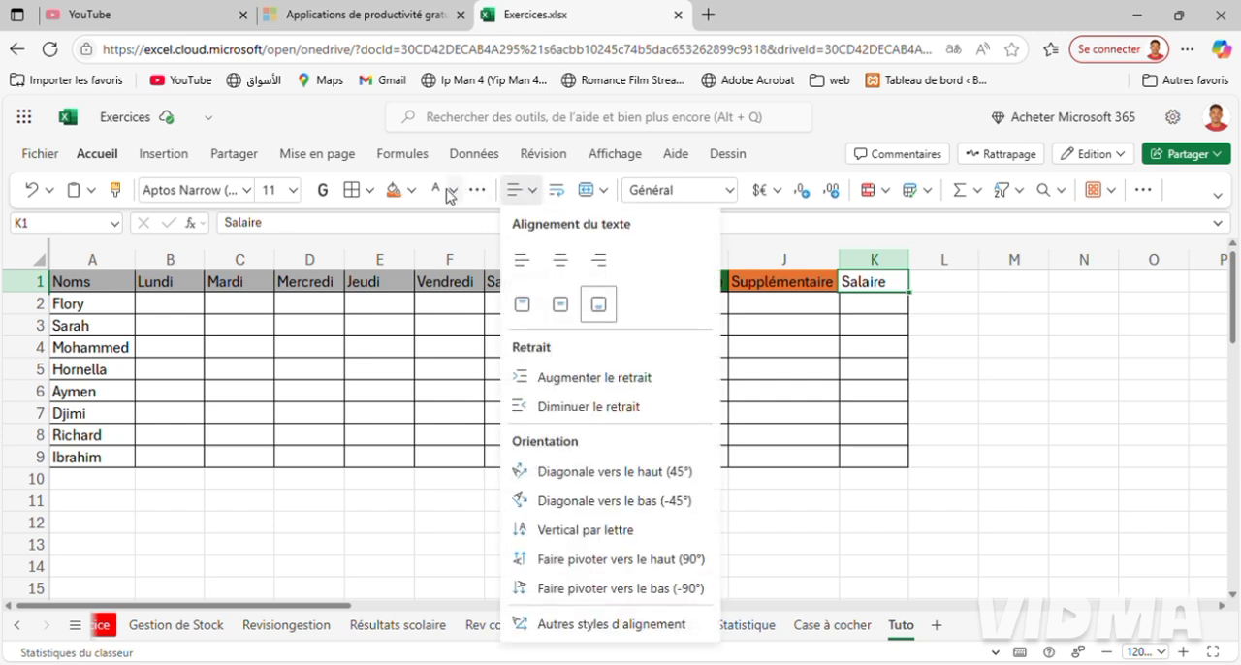
left_click(415, 192)
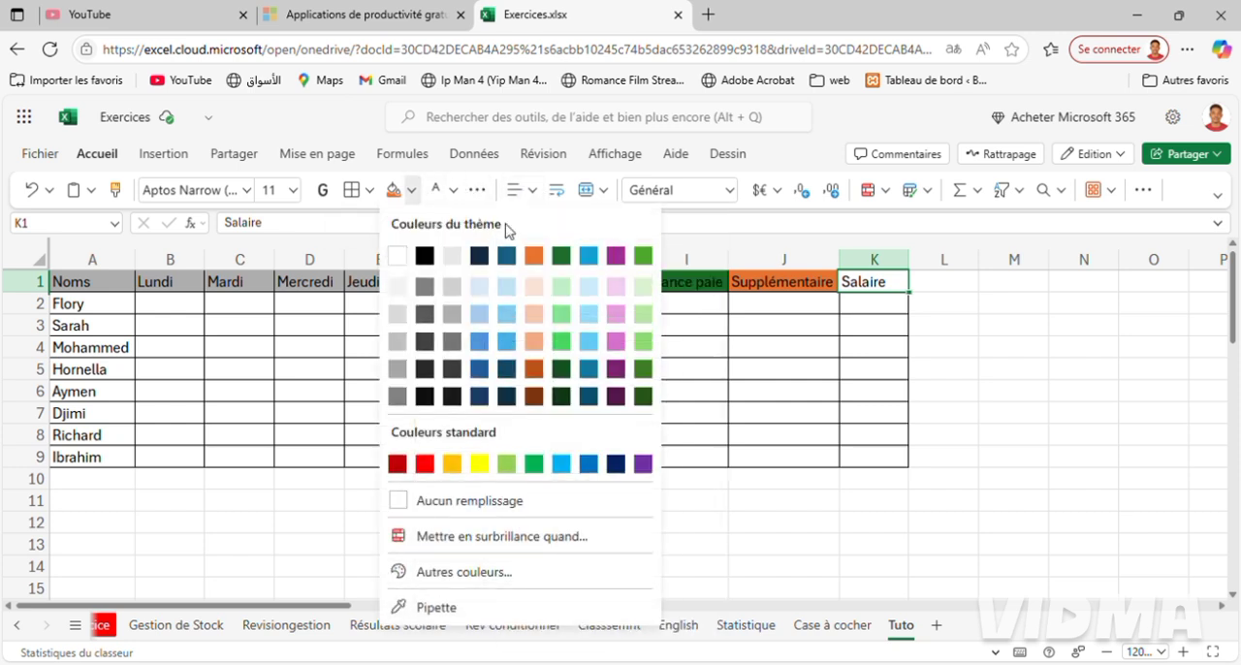
left_click(568, 258)
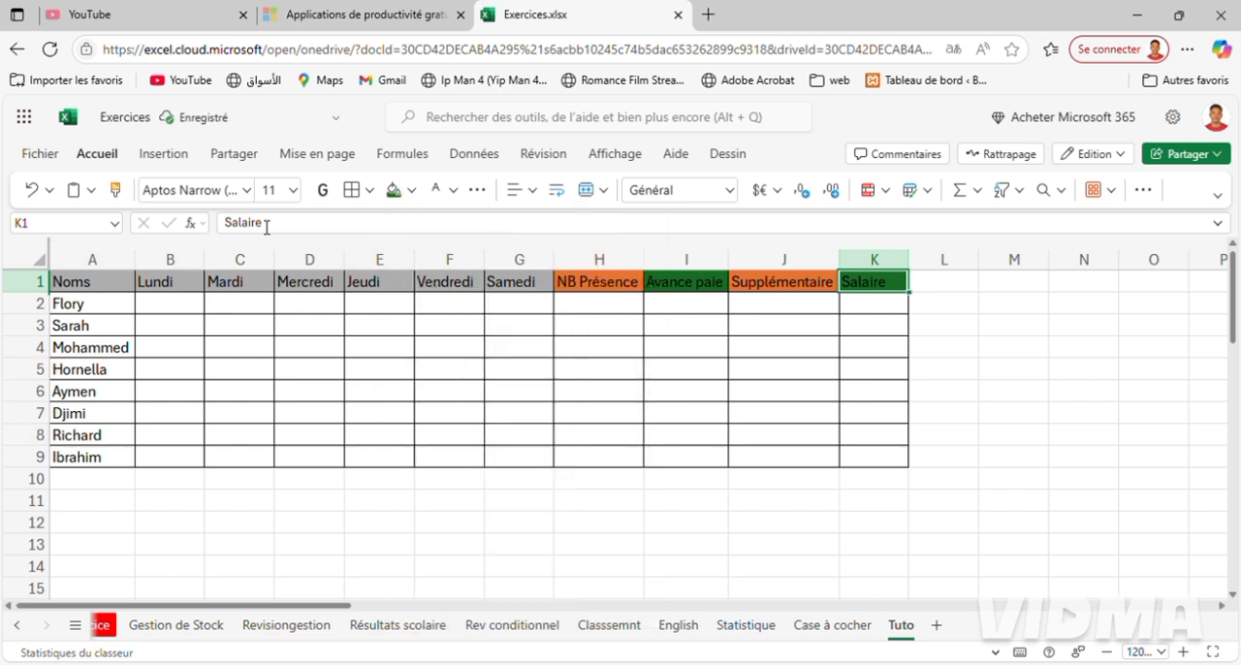
Insert a checkbox in B2, extend it over B2:G9 for all employees and days, and compare with the Case à cocher sheet.
left_click(164, 312)
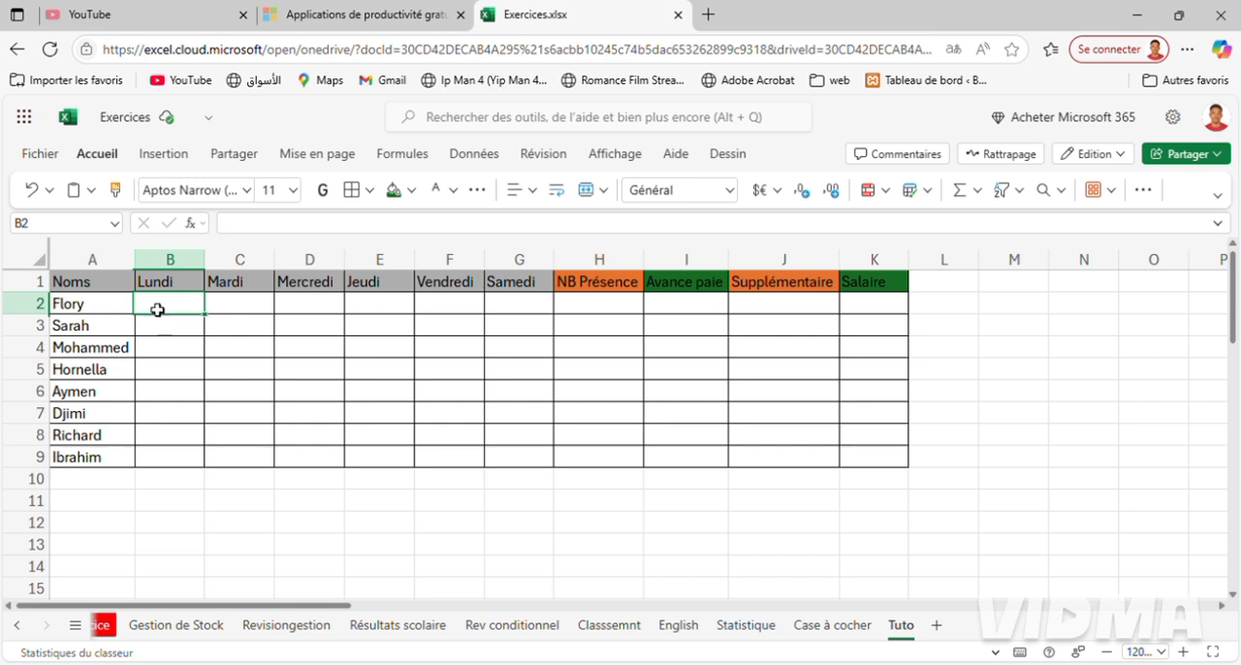
left_click(164, 157)
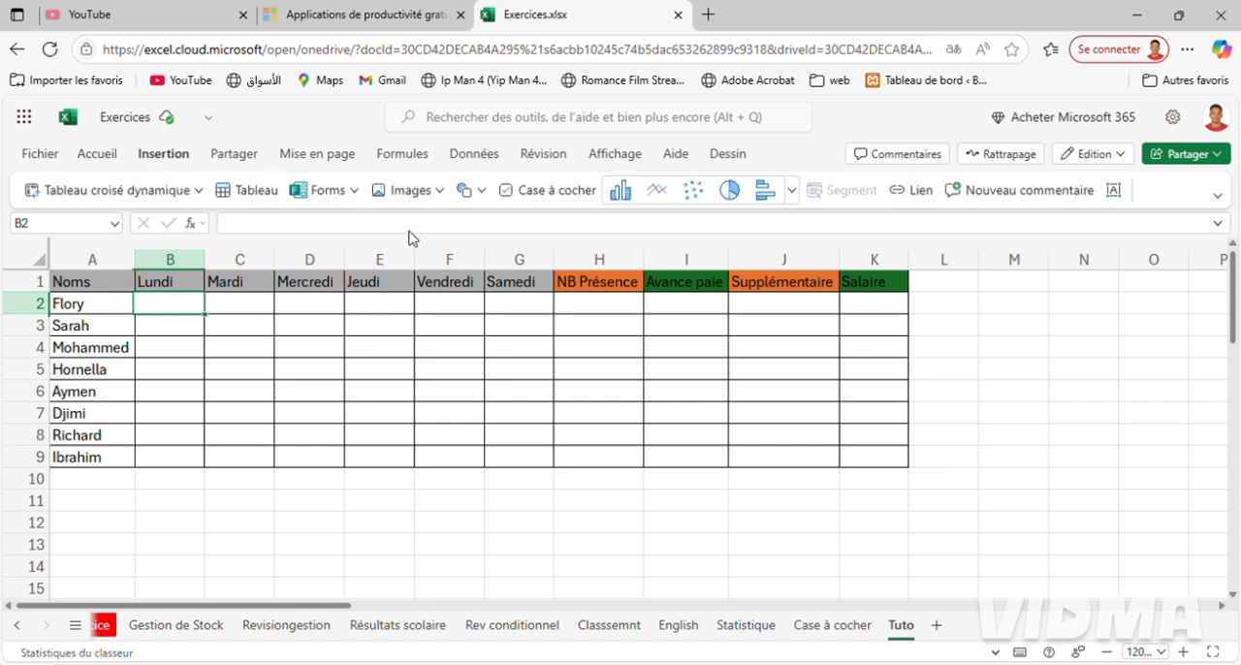
left_click(523, 196)
left_click_drag(204, 313, 507, 451)
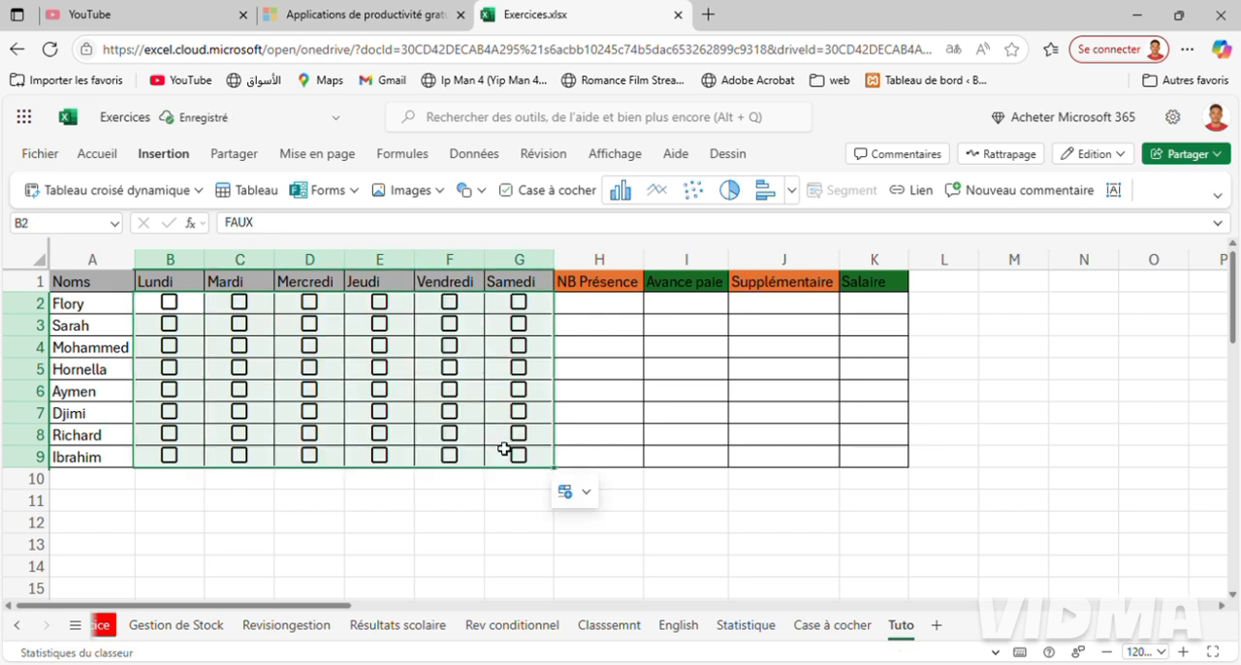
left_click(823, 628)
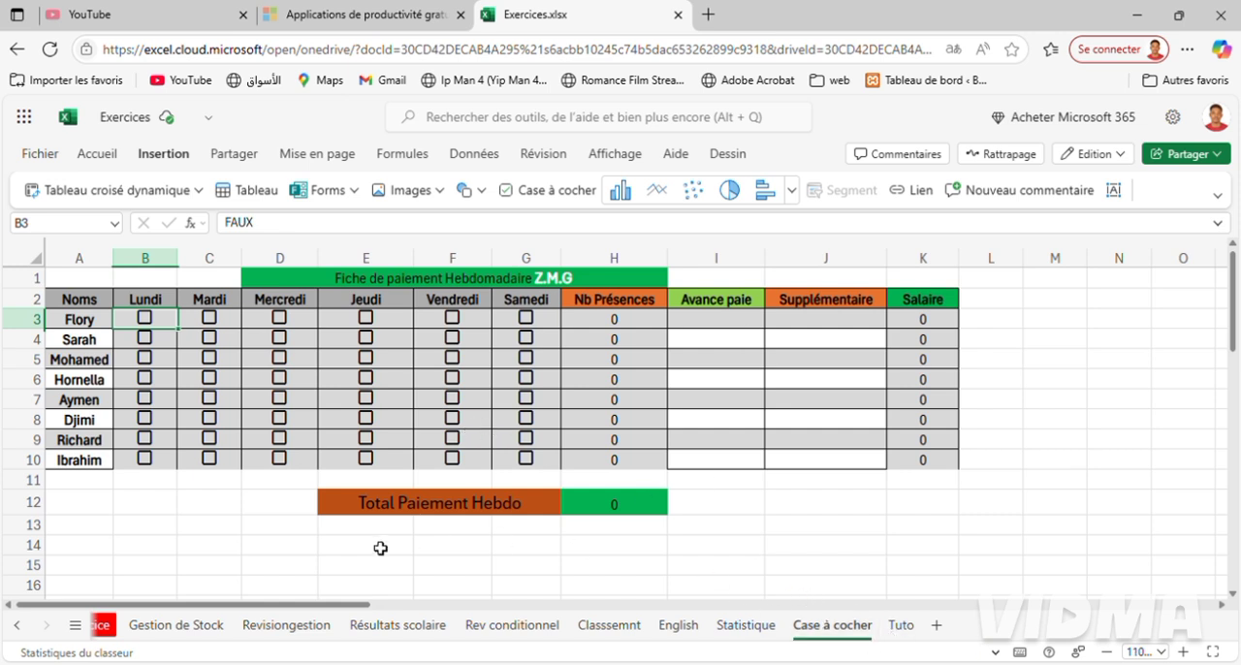
left_click(900, 626)
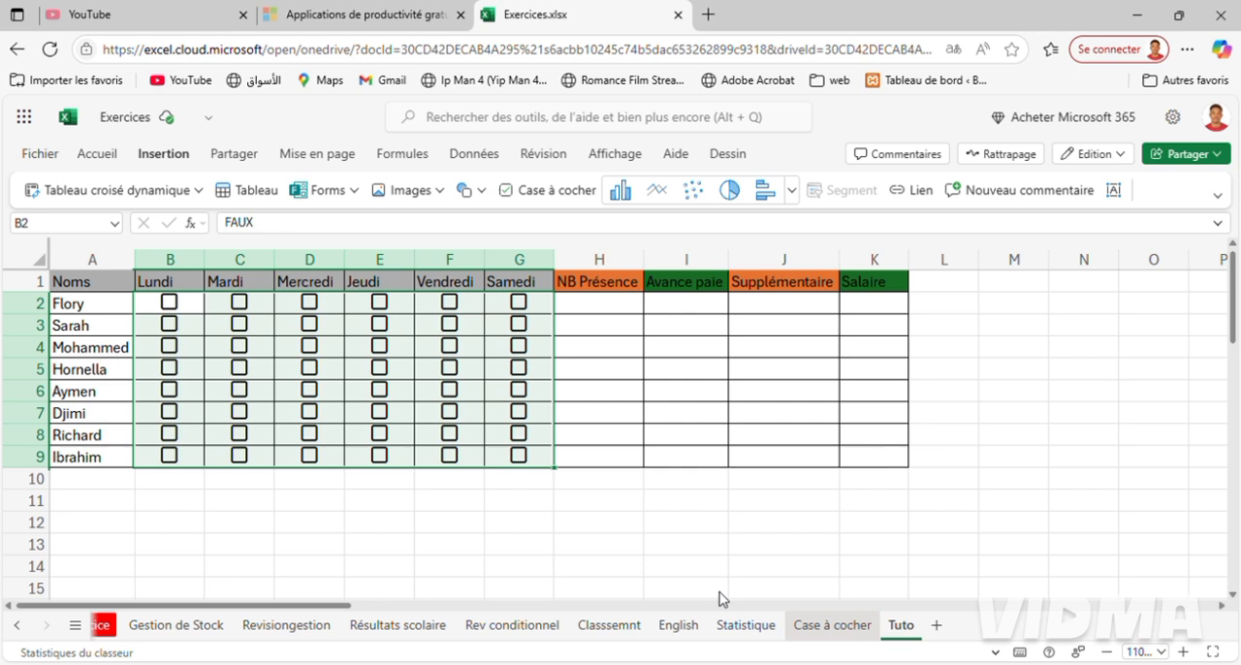
Merge and centre the cells D11:G11 below the attendance table on the Tuto sheet.
left_click(313, 510)
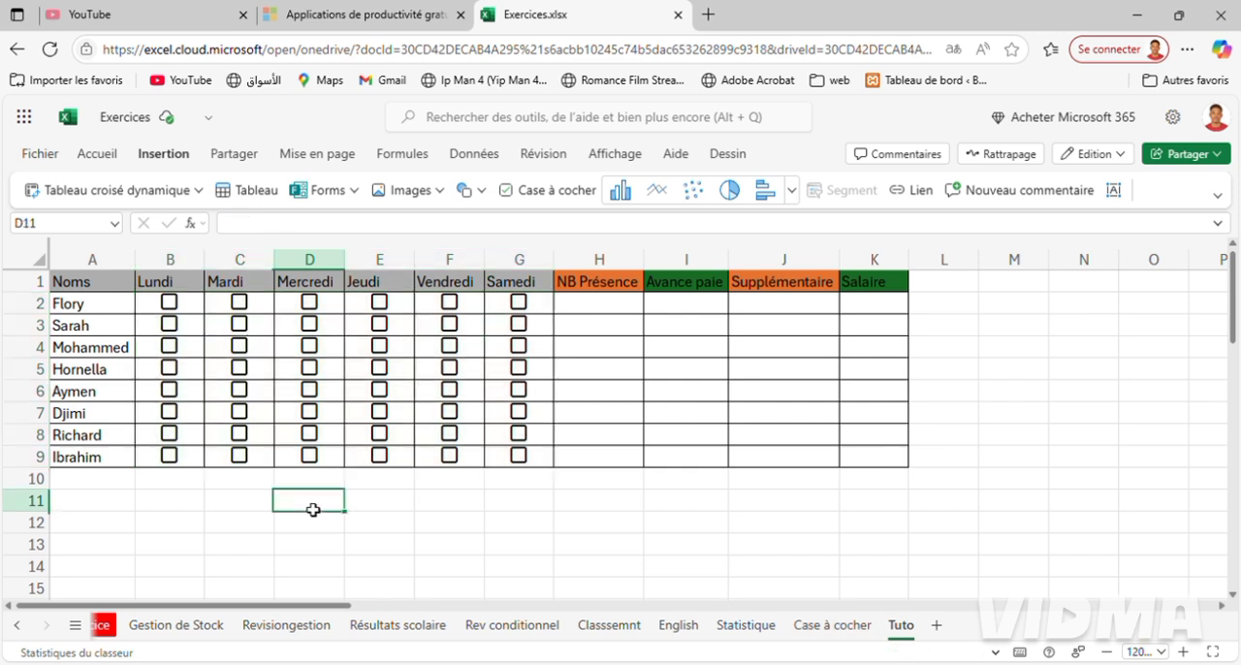
key("shift+Right")
key("shift+Right")
key("shift+Right")
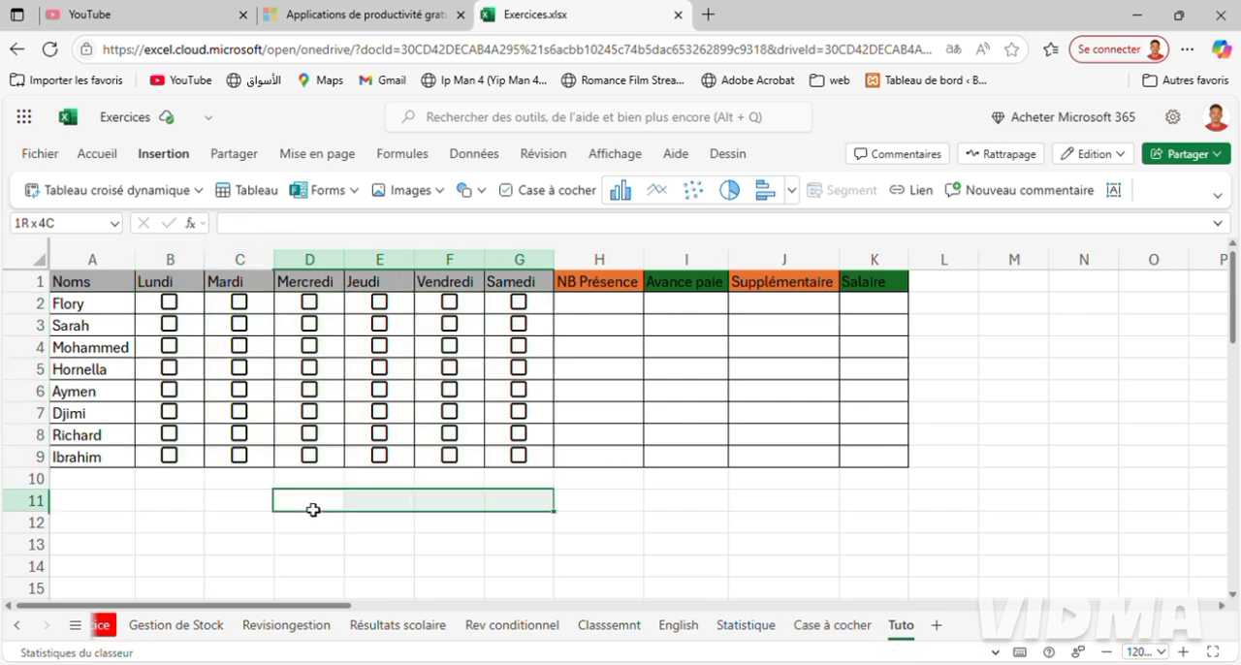
left_click(108, 161)
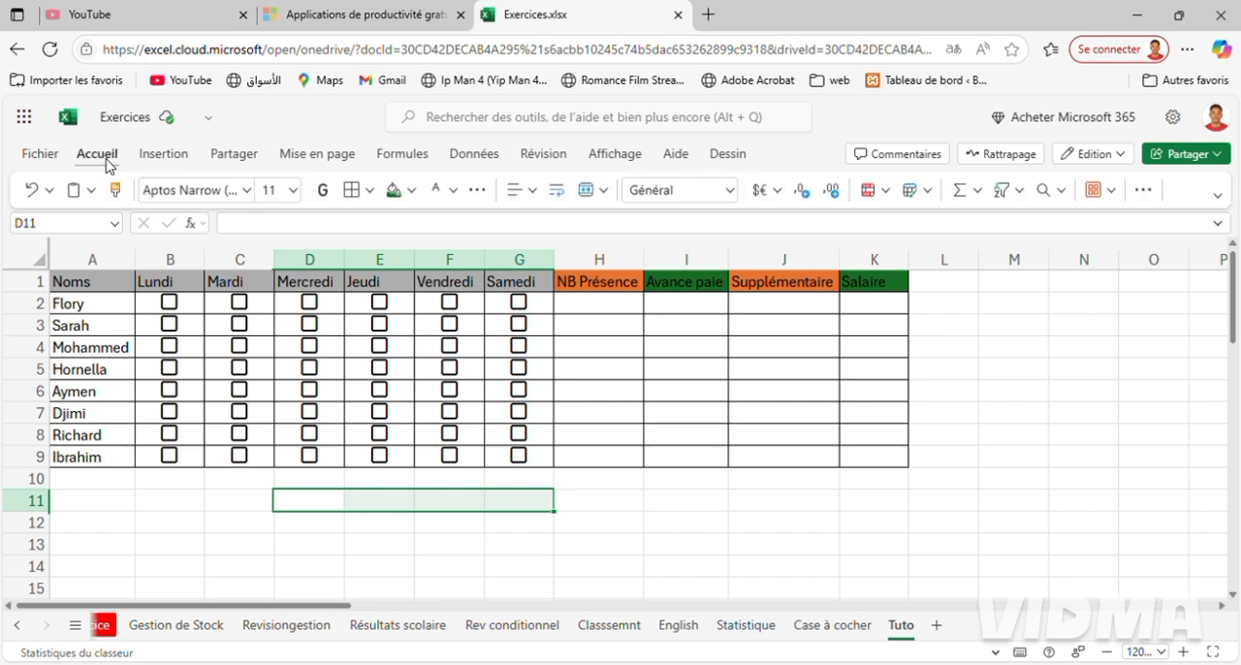
left_click(609, 191)
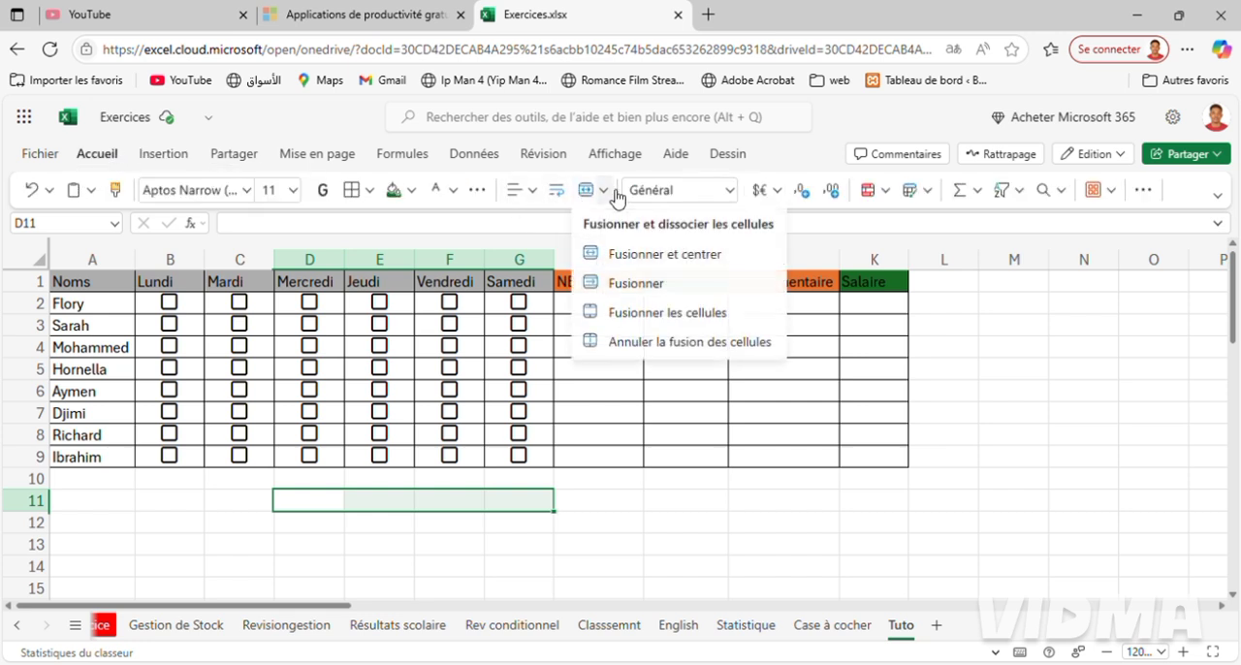
left_click(656, 256)
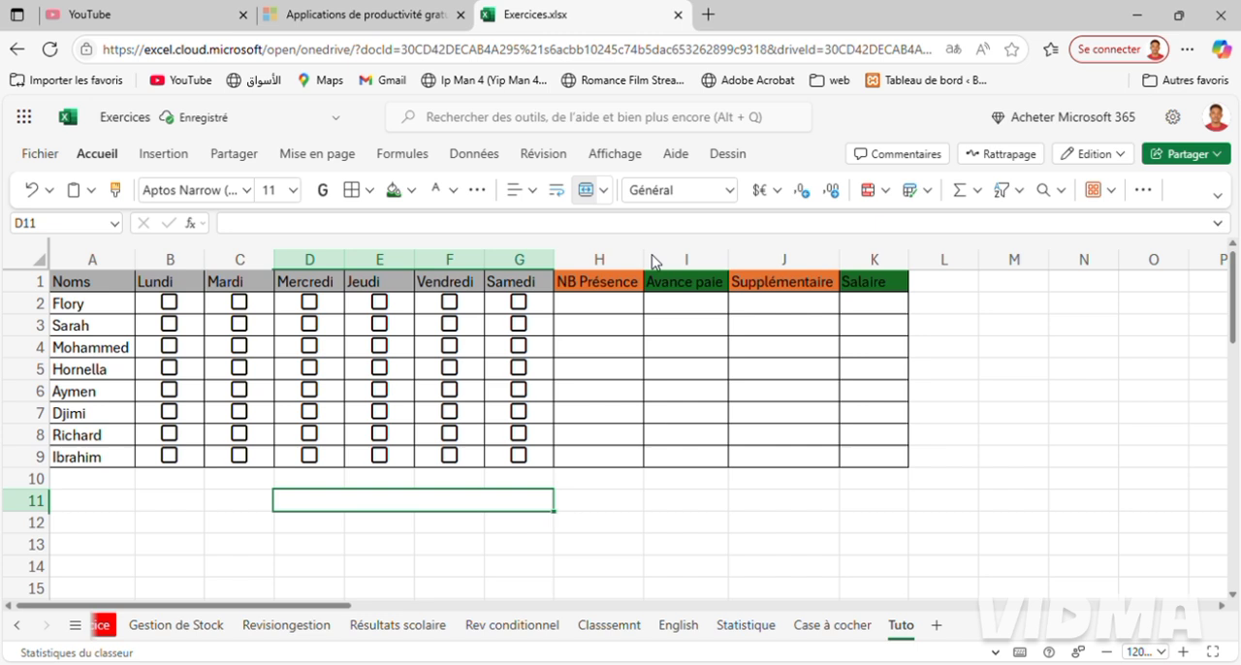
Enter the label "Total Paiement Hebdo" in the merged cell D11:G11.
type("Total,")
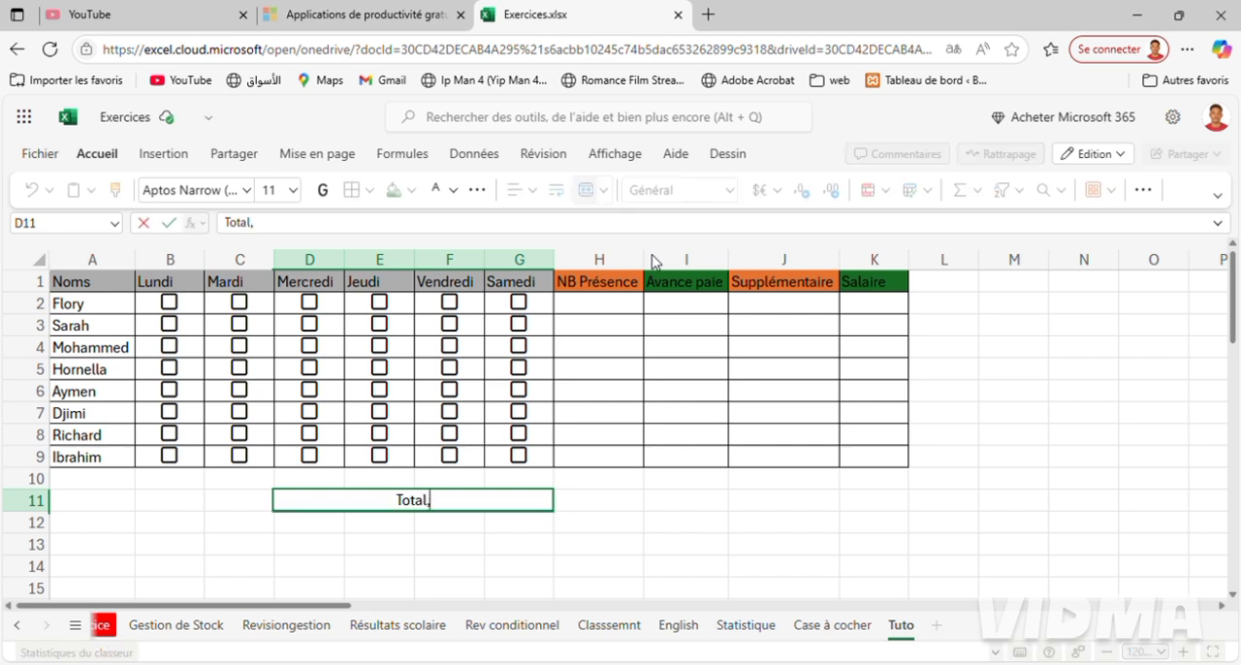
key("BackSpace")
type("Paiemen")
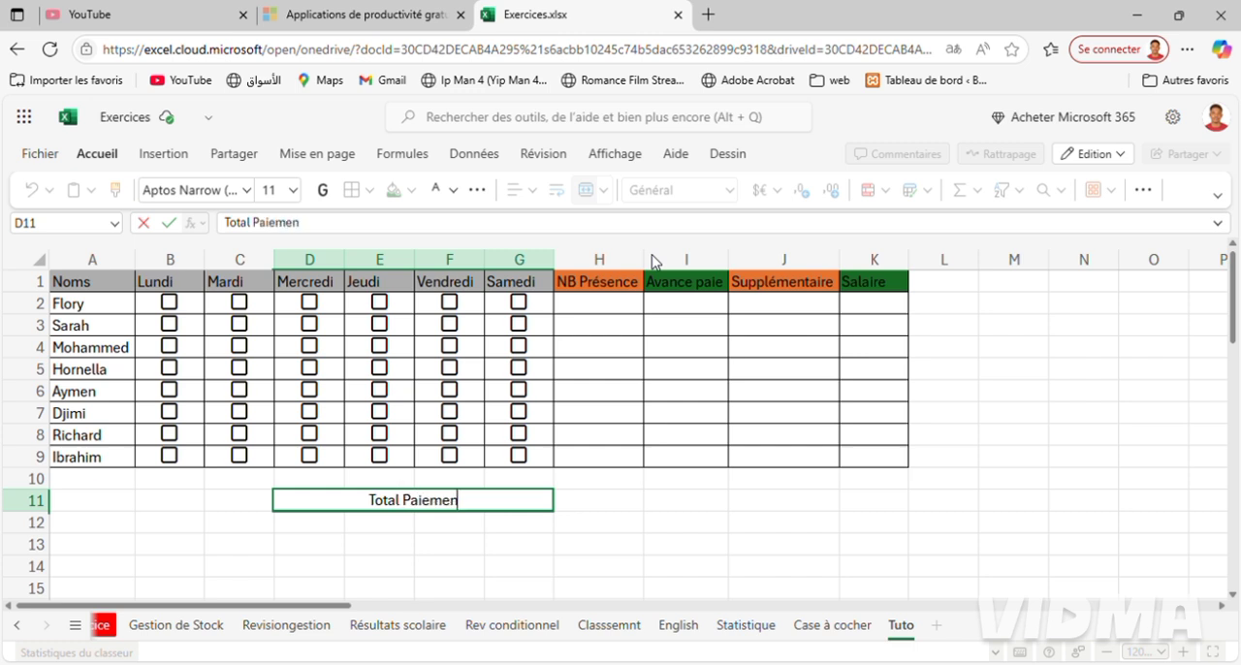
type("t He")
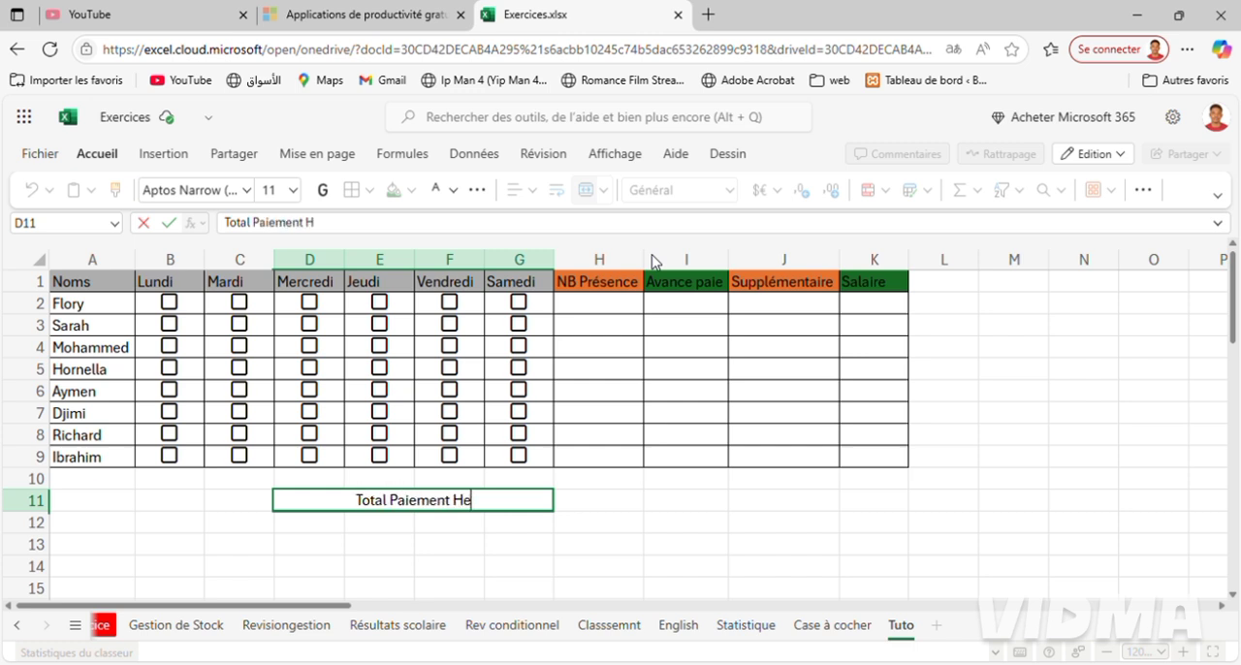
type("bdo")
key("Return")
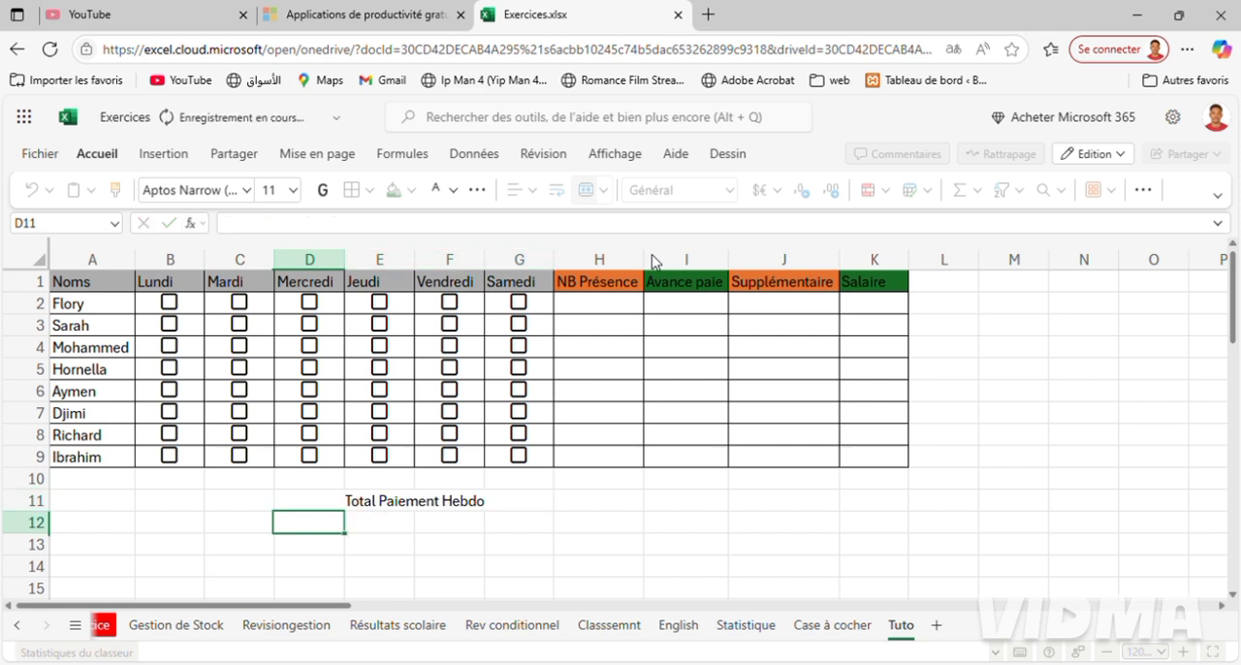
Fill the Total Paiement Hebdo label with dark orange and the adjacent cell H11 with dark green.
left_click(473, 512)
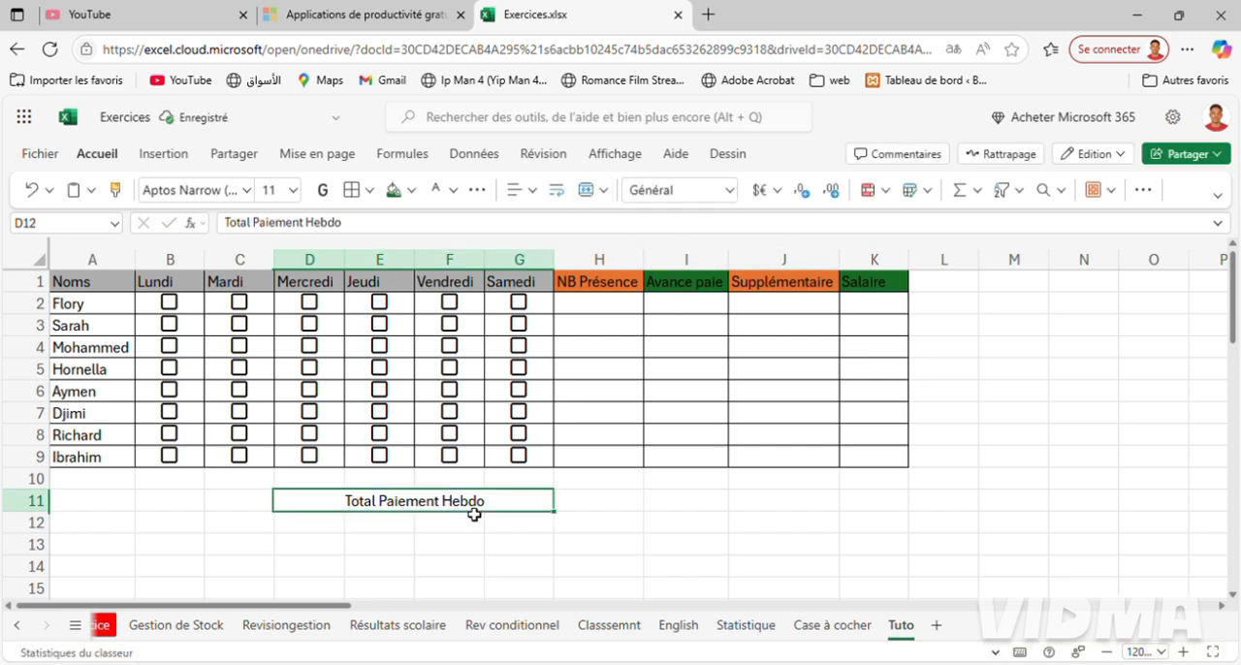
left_click(416, 191)
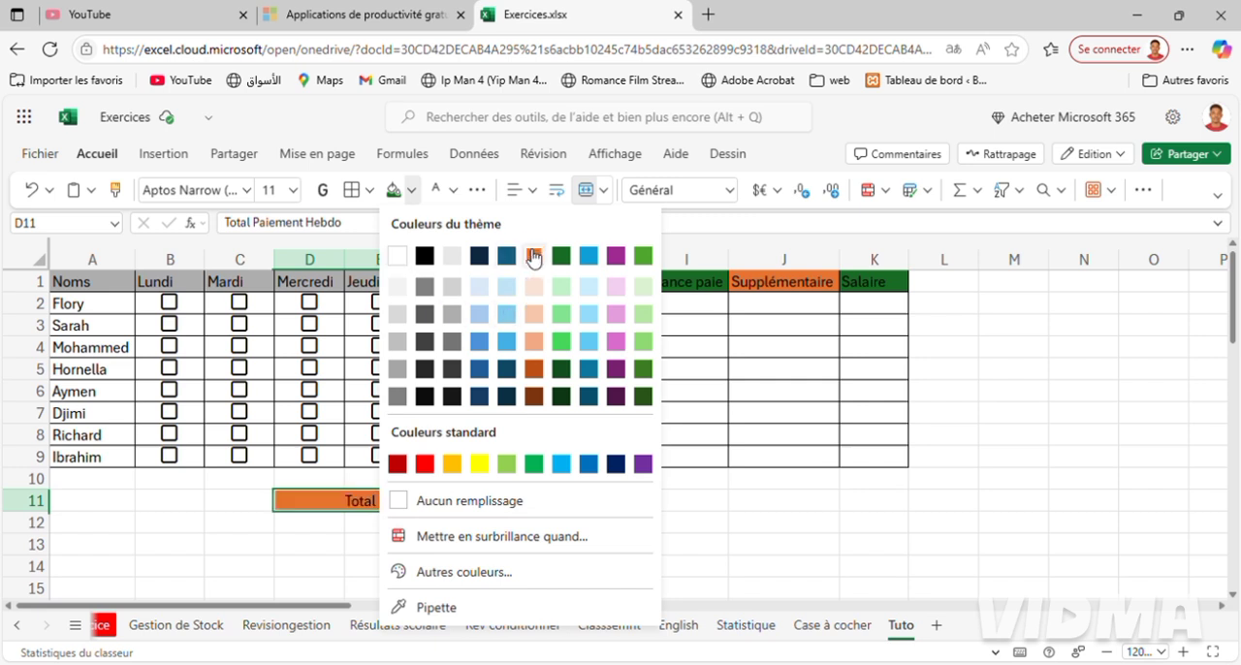
left_click(534, 370)
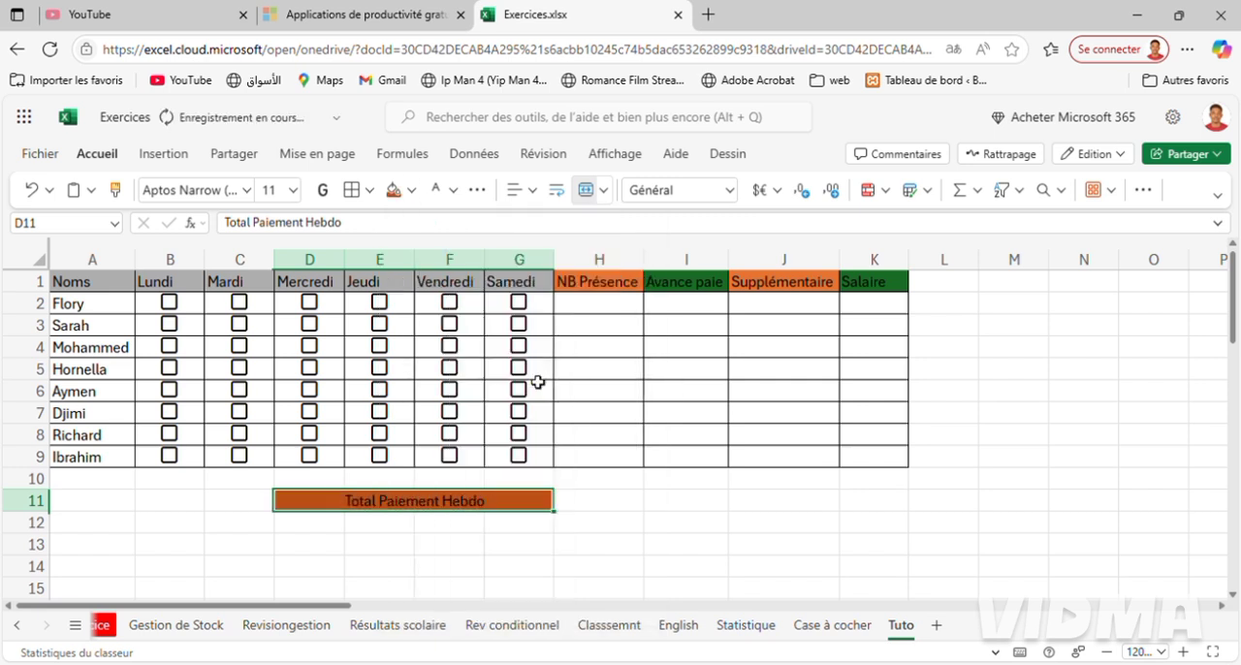
left_click(592, 506)
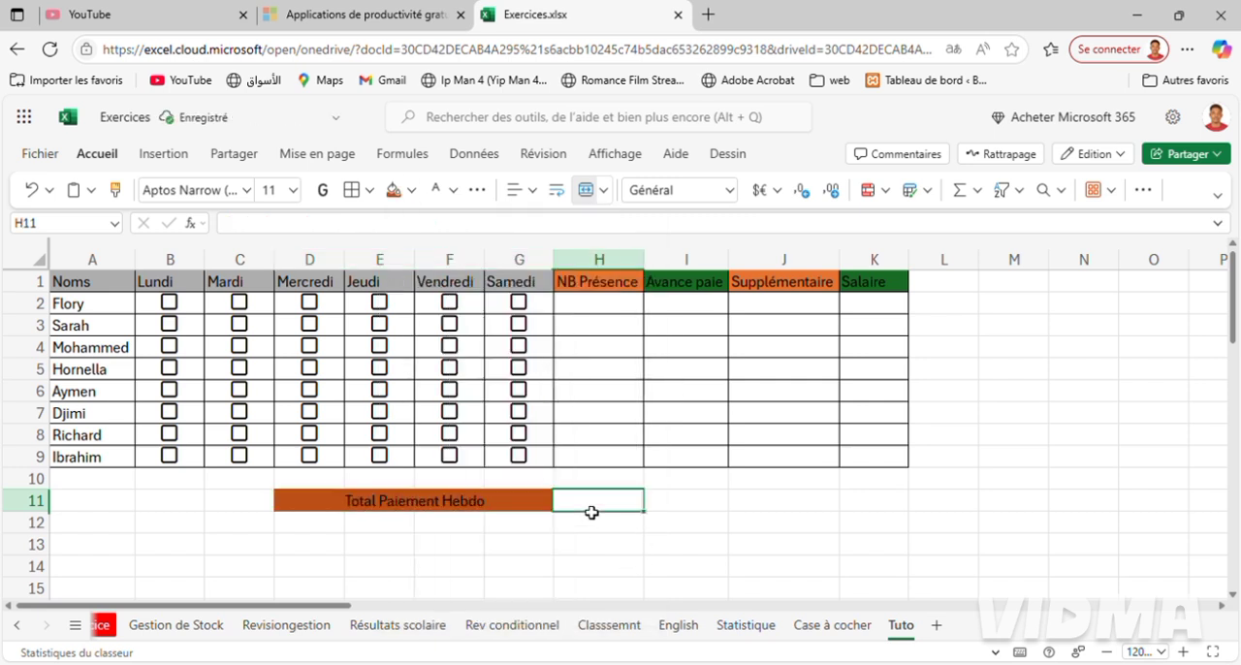
left_click(417, 192)
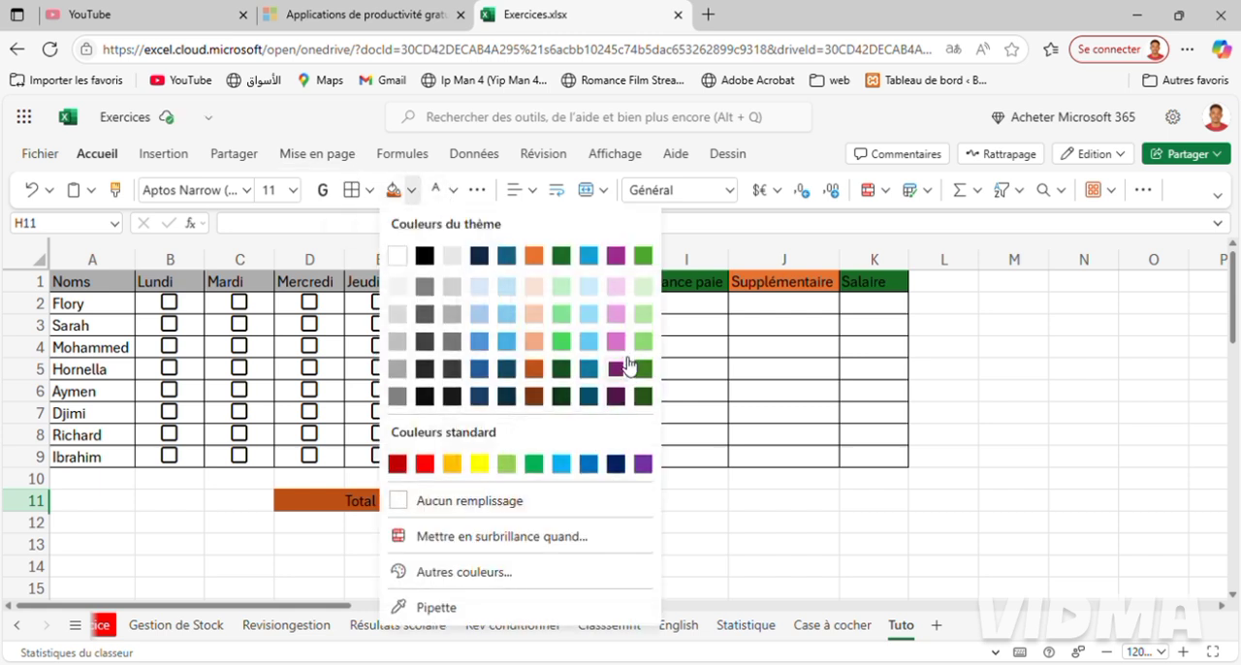
left_click(562, 255)
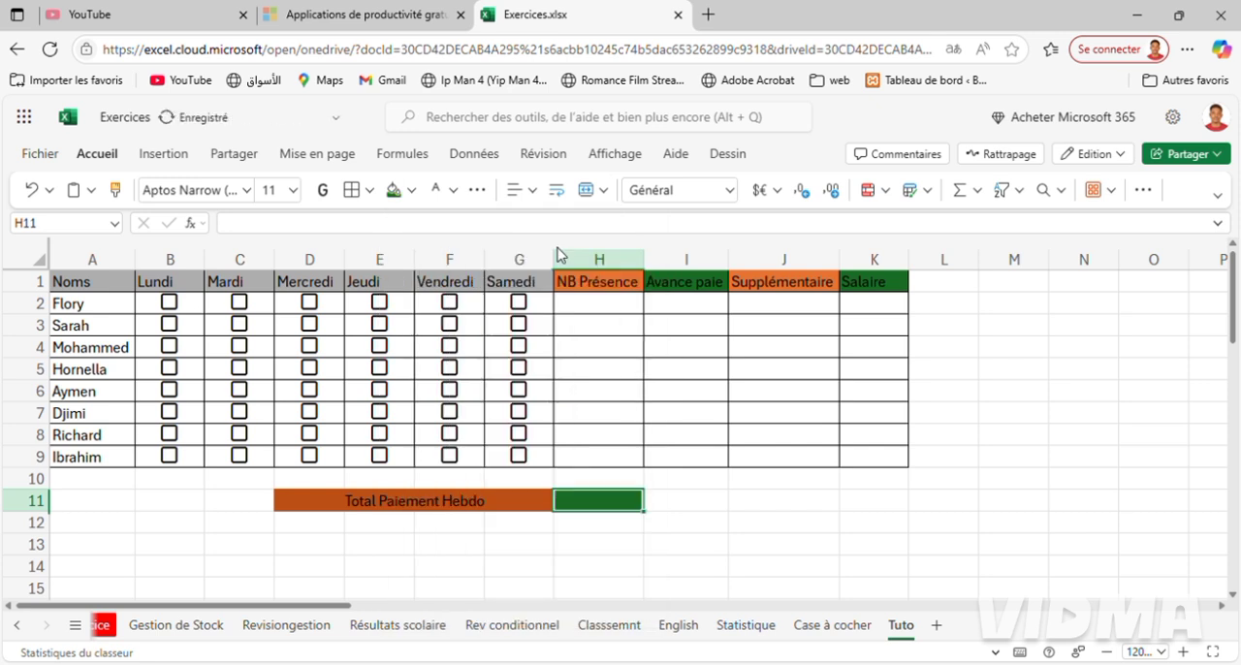
left_click(790, 559)
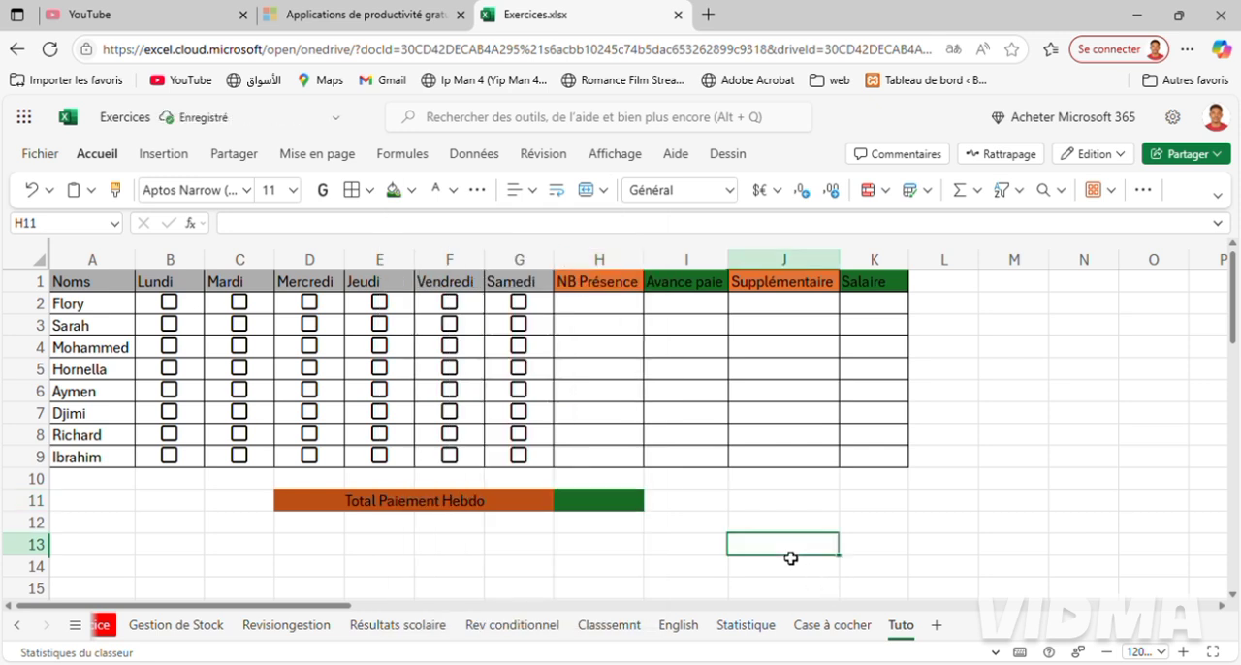
Compare with the title row on the Case à cocher sheet and insert one row above the headers of Tuto.
left_click(840, 625)
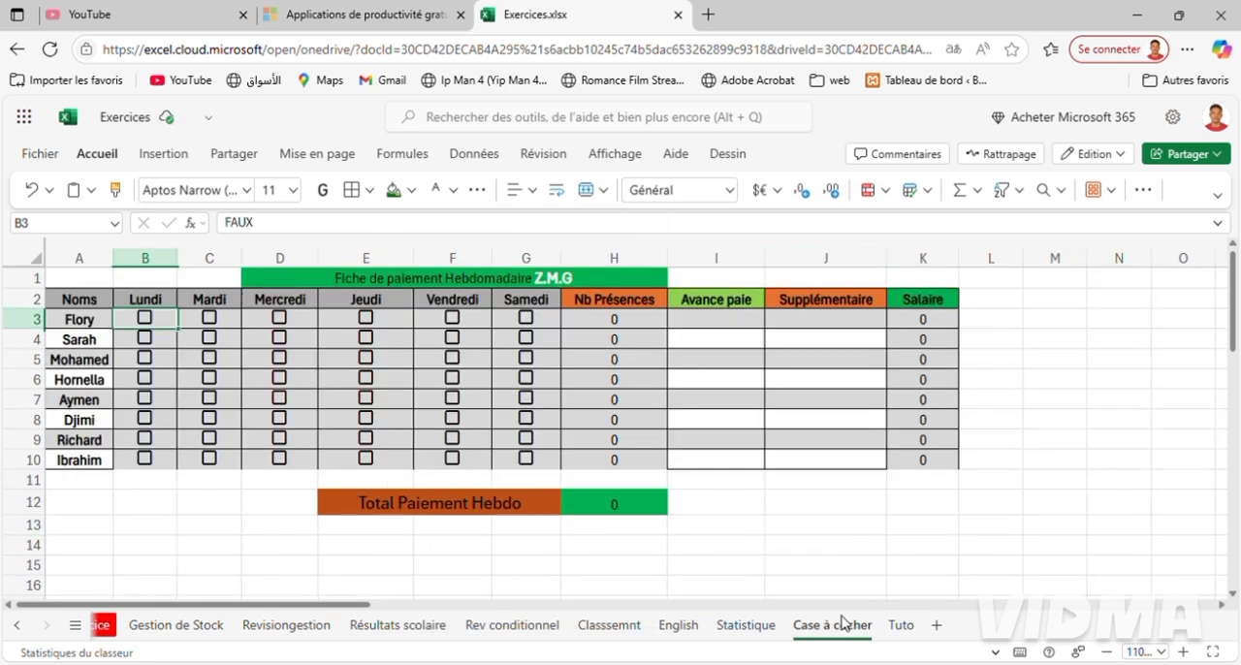
left_click(901, 627)
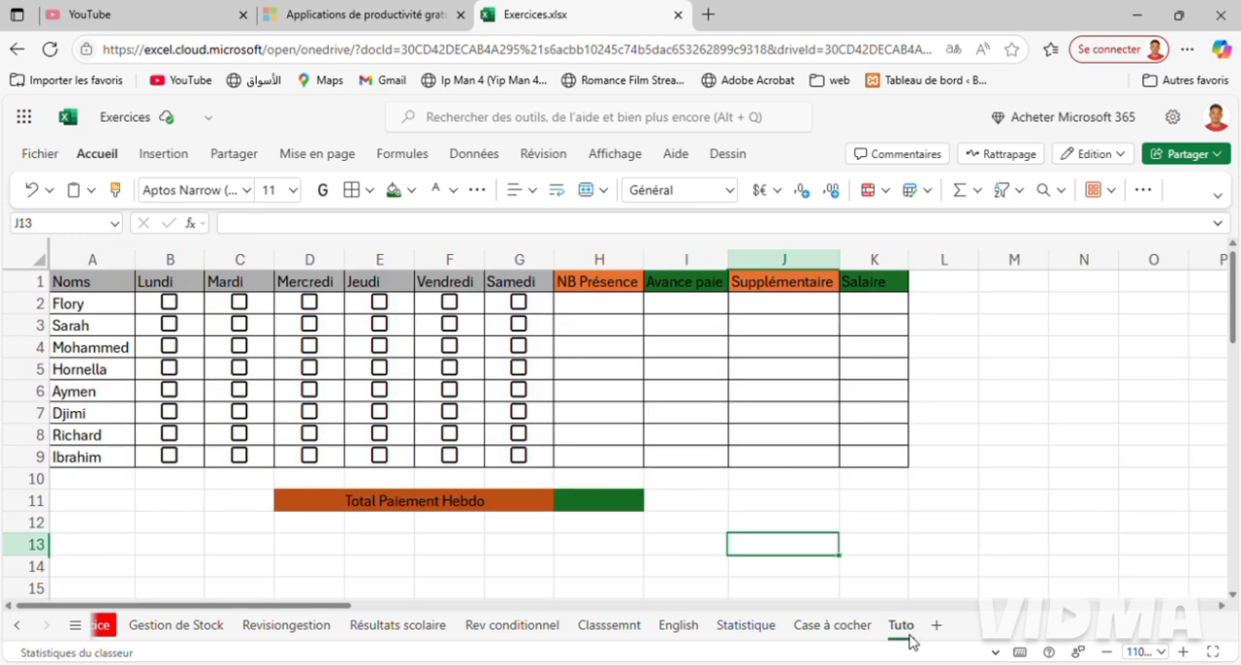
left_click(820, 628)
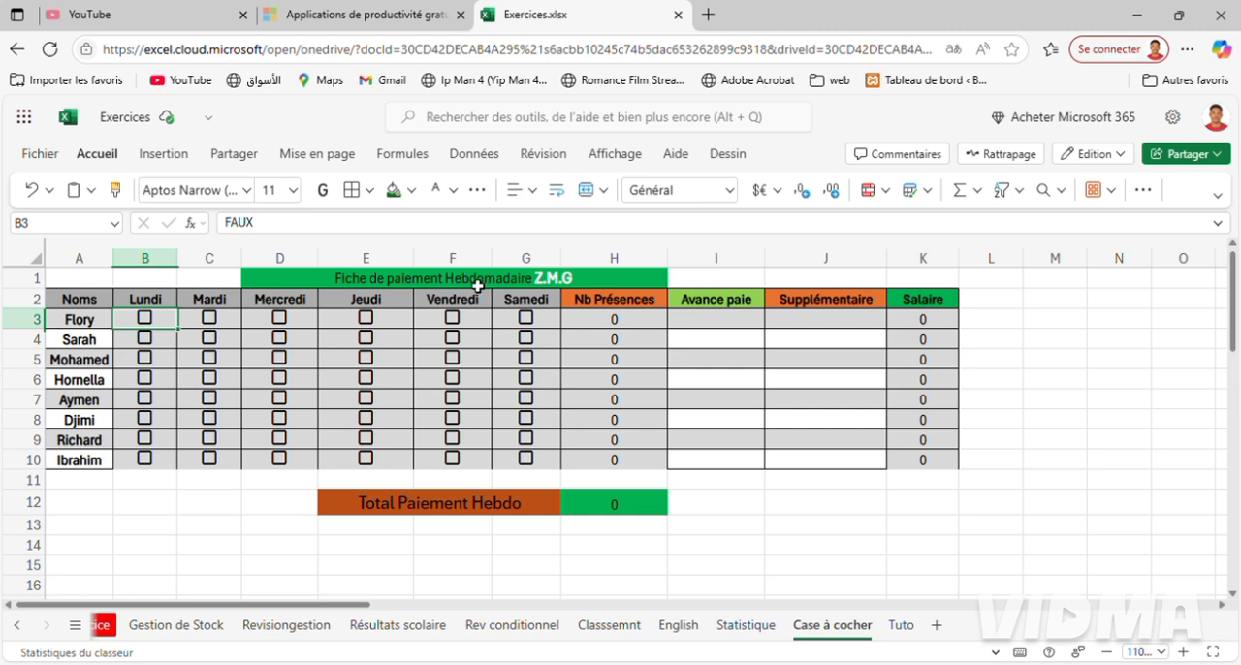
left_click(901, 625)
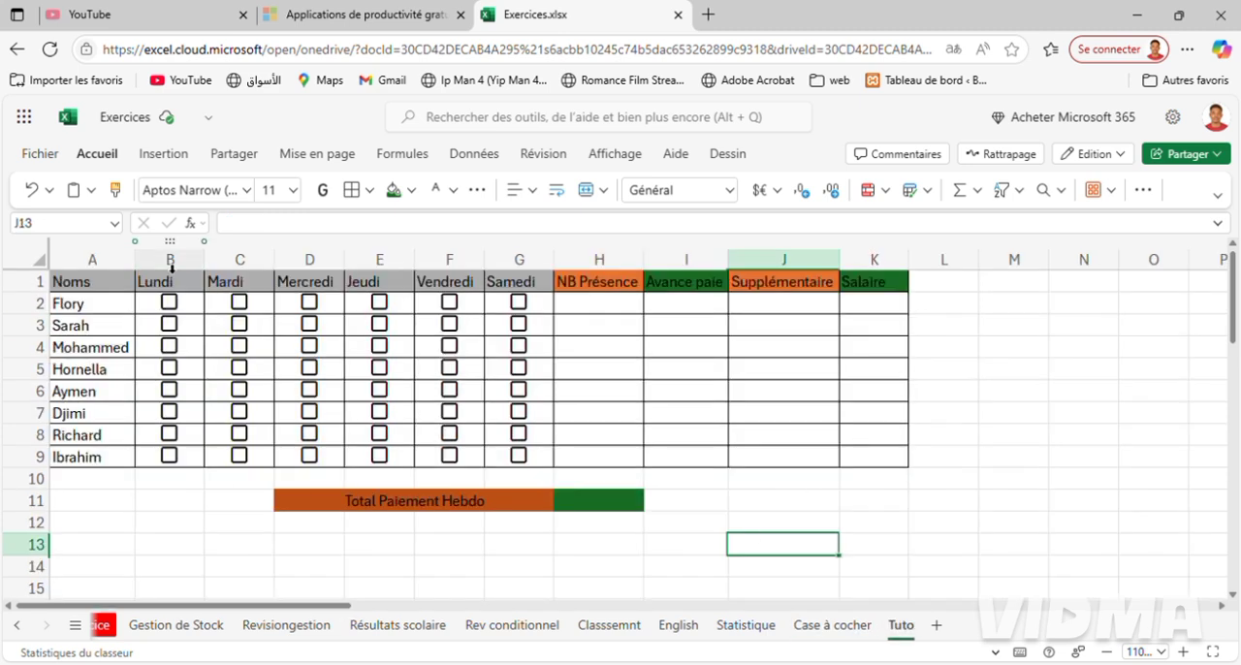
right_click(37, 283)
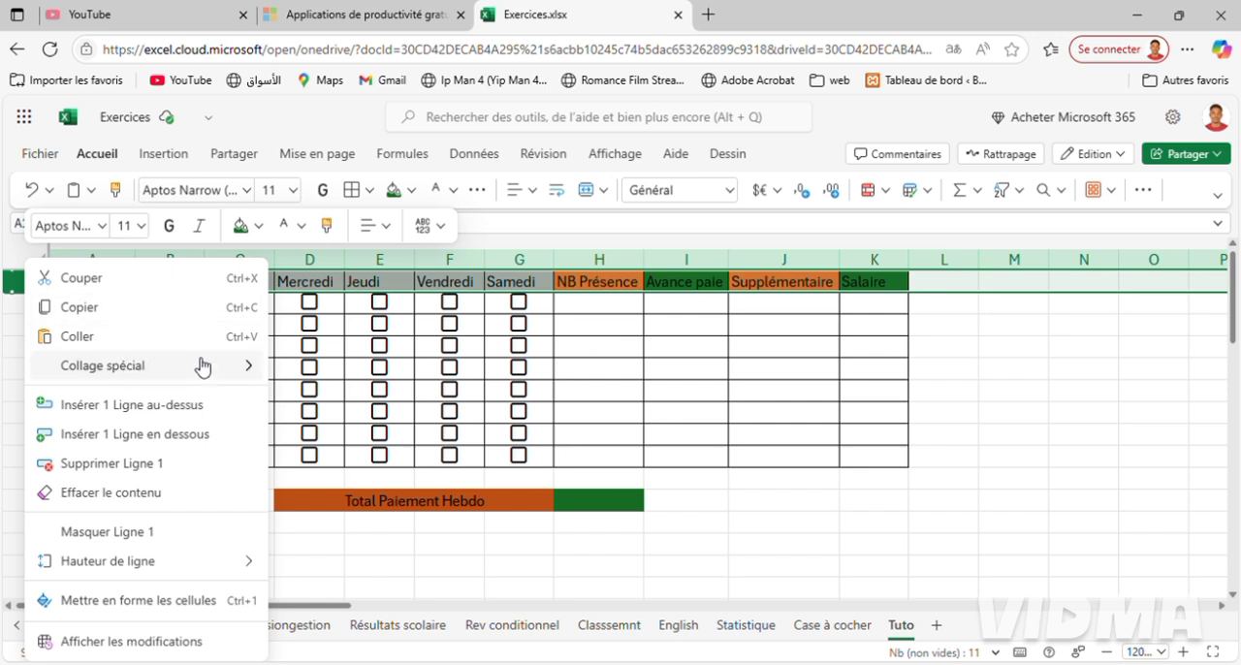
left_click(178, 417)
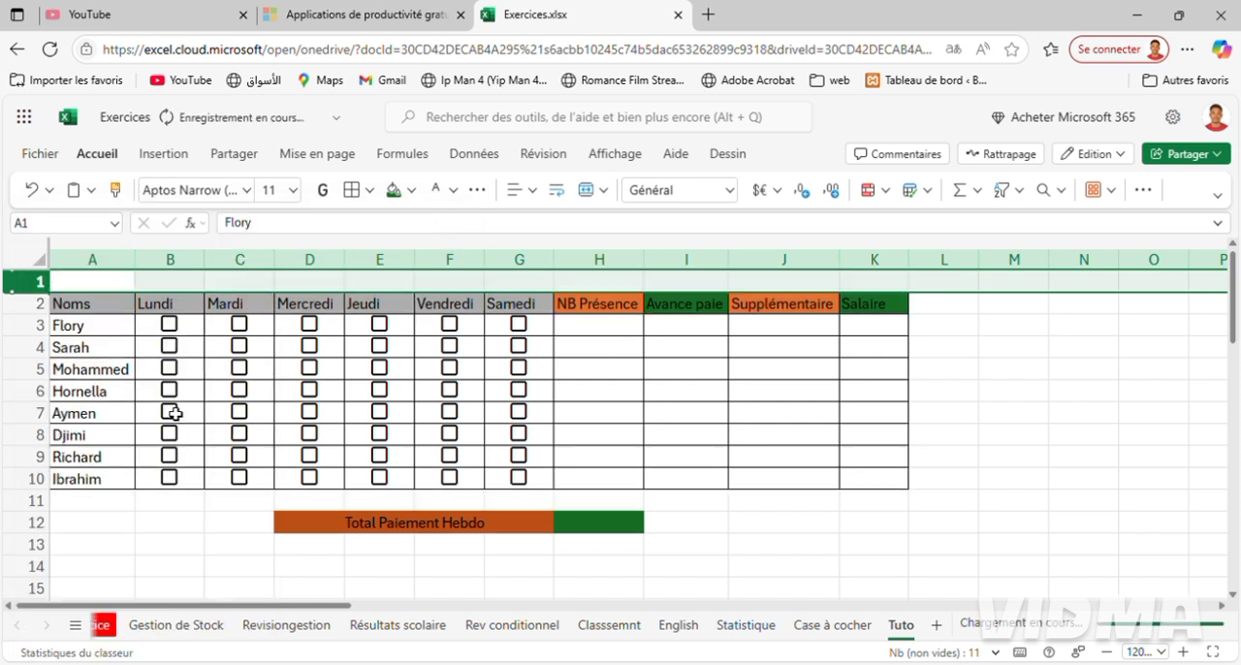
Merge and centre the cells D1:H1 in the empty row above the headers.
left_click(284, 290)
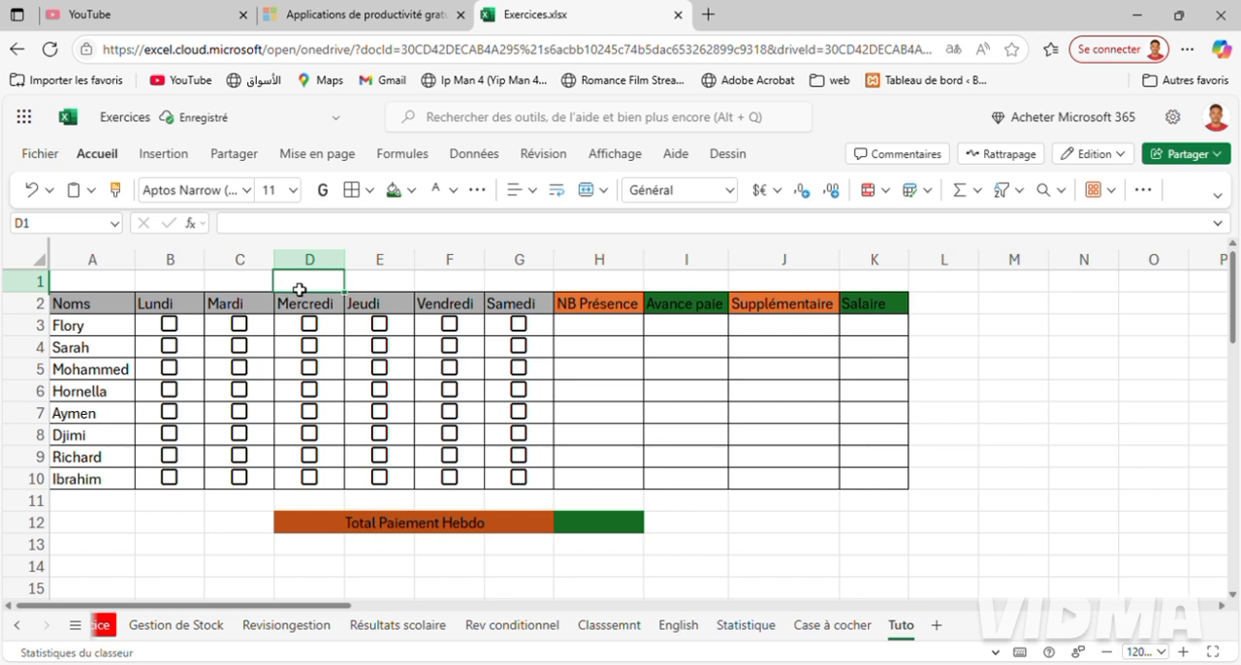
key("shift+Right")
key("shift+Right")
key("shift+Right")
key("shift+Right")
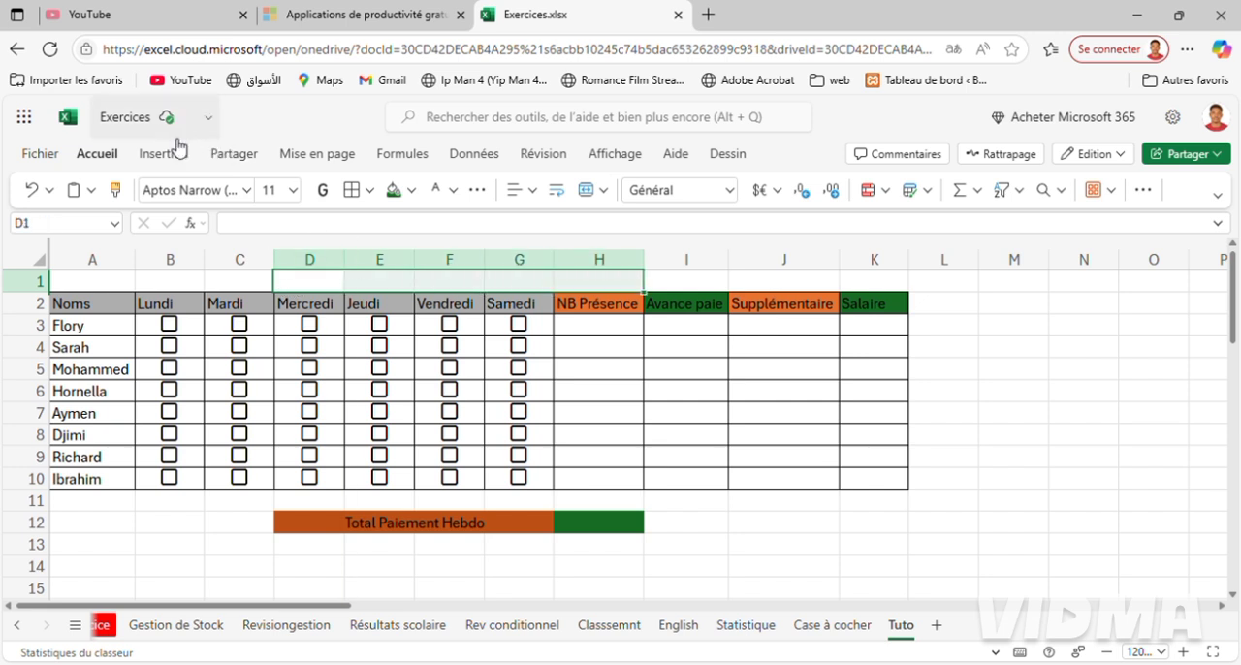
left_click(602, 191)
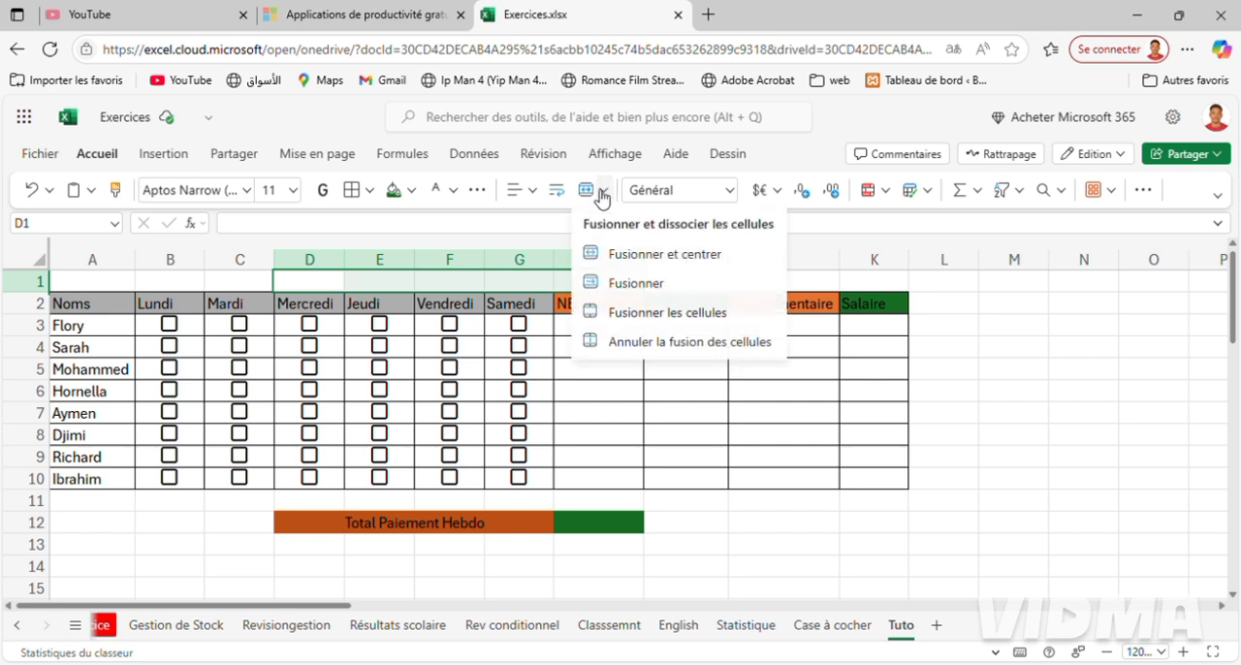
left_click(624, 264)
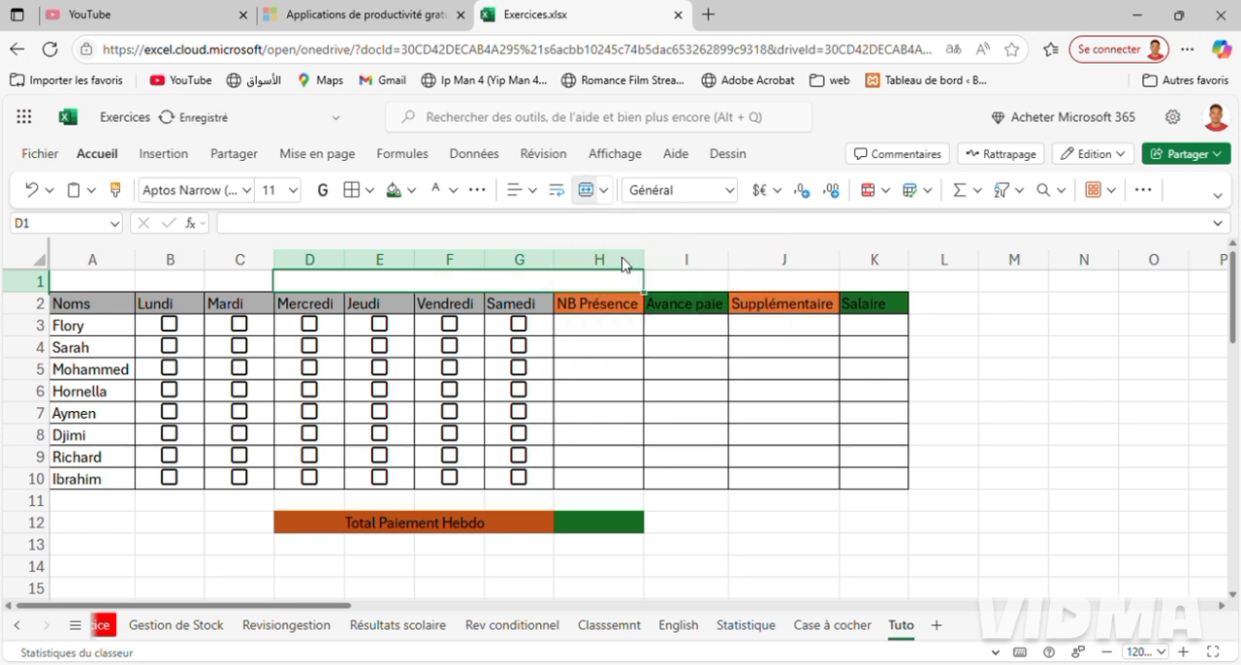
Enter the title "Fiche de paiement Hebdomadaire Z.M.G" in the merged cell D1:H1.
type("Fiche de")
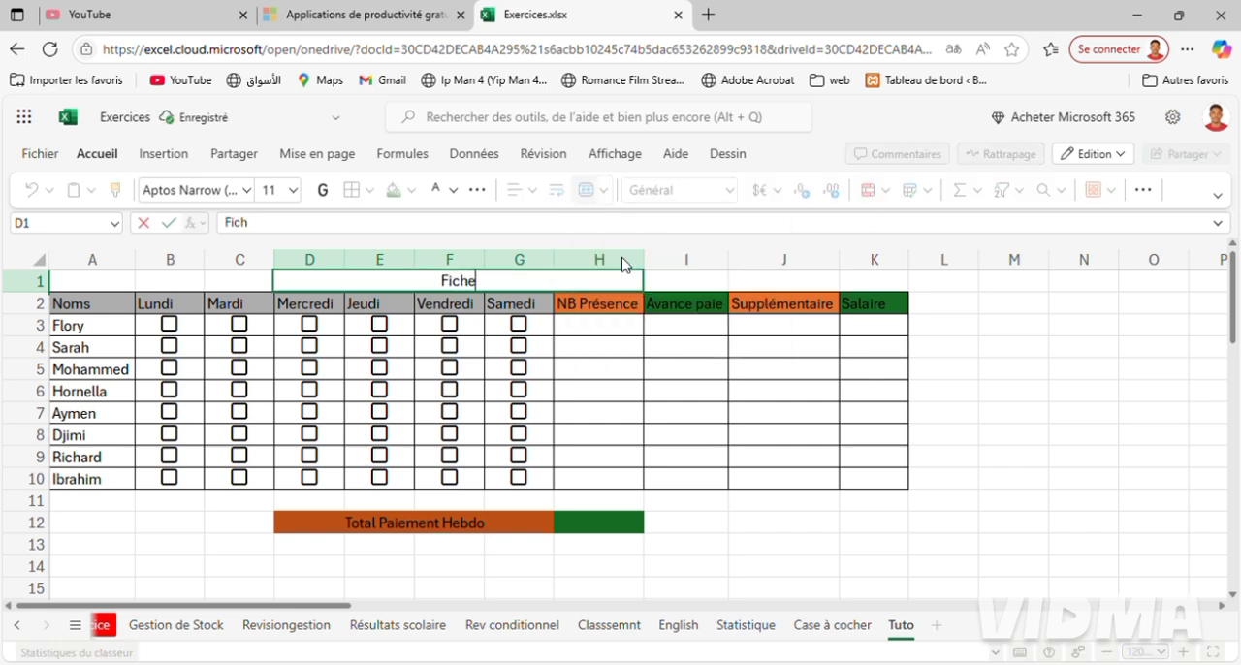
type(" p")
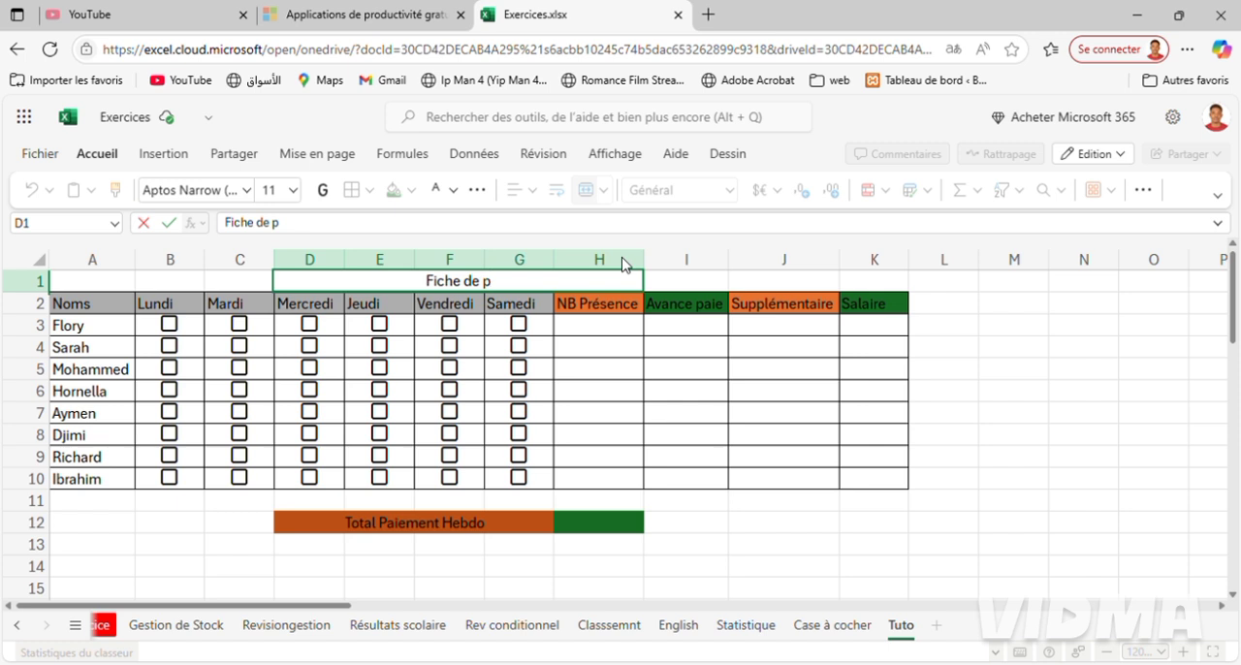
type("aiement")
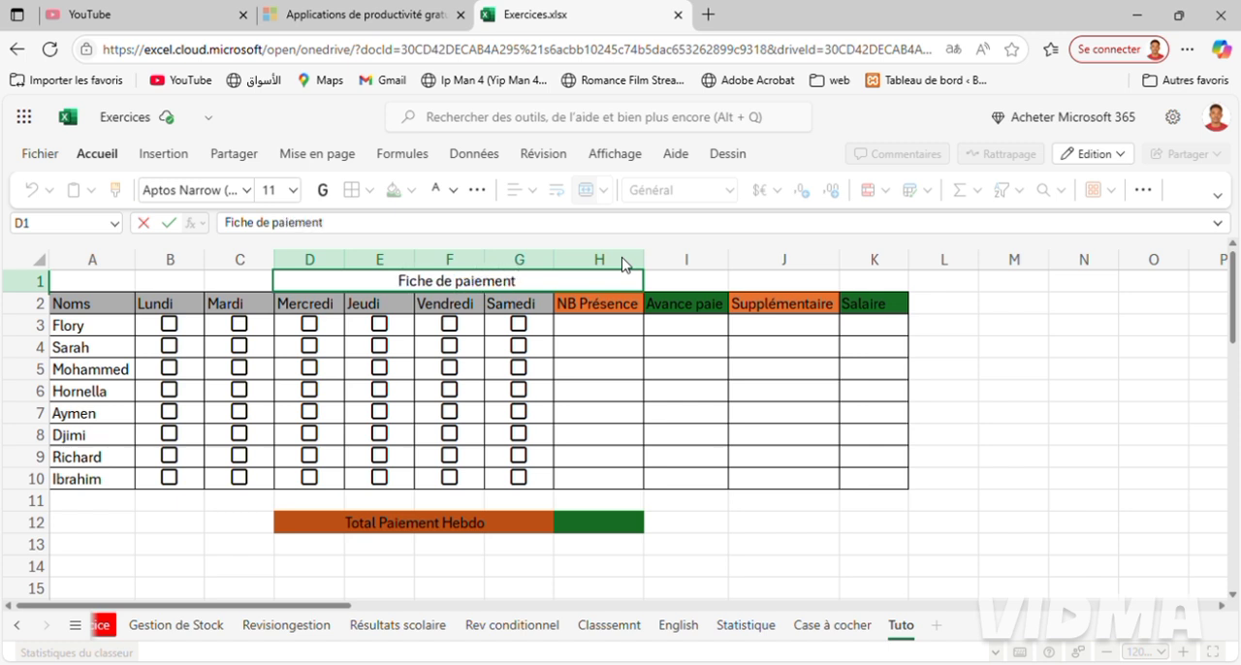
type(" Hebdomadiatre")
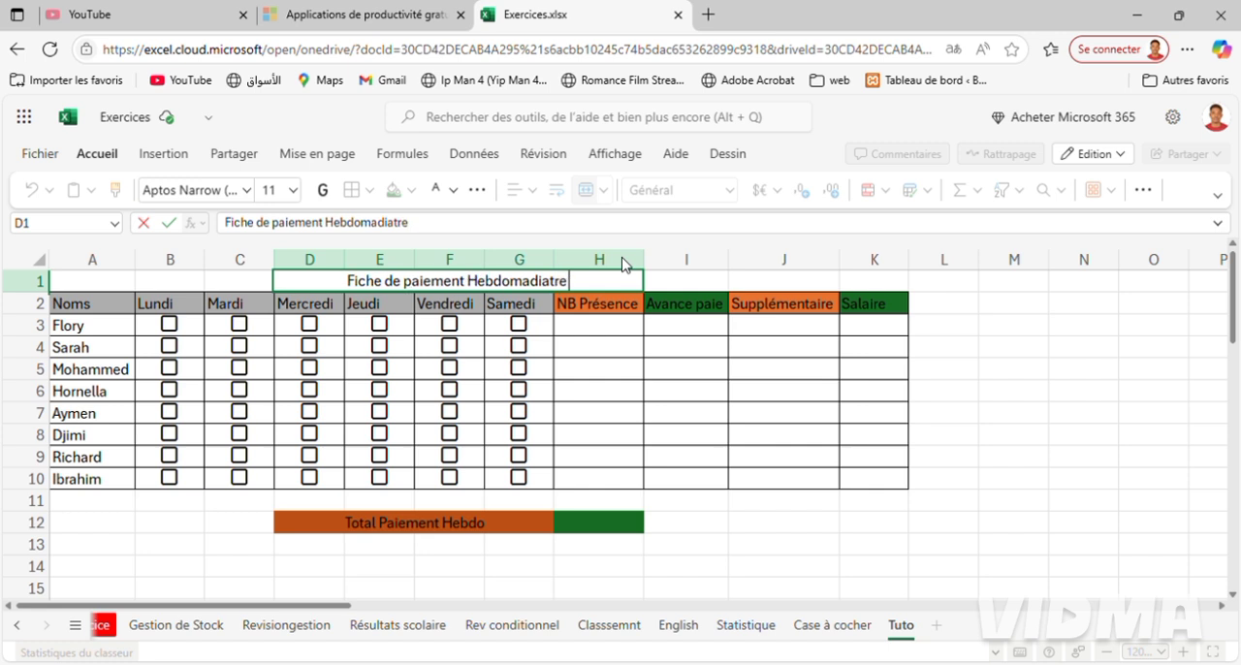
key("BackSpace")
key("BackSpace")
key("BackSpace")
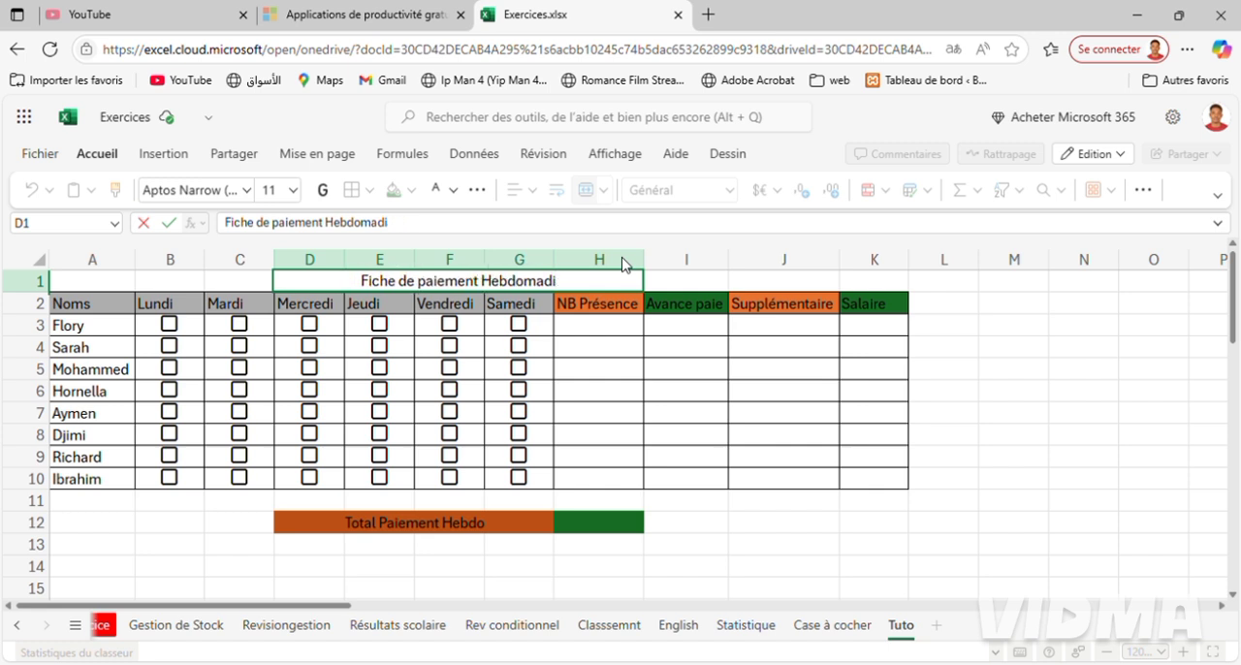
key("BackSpace")
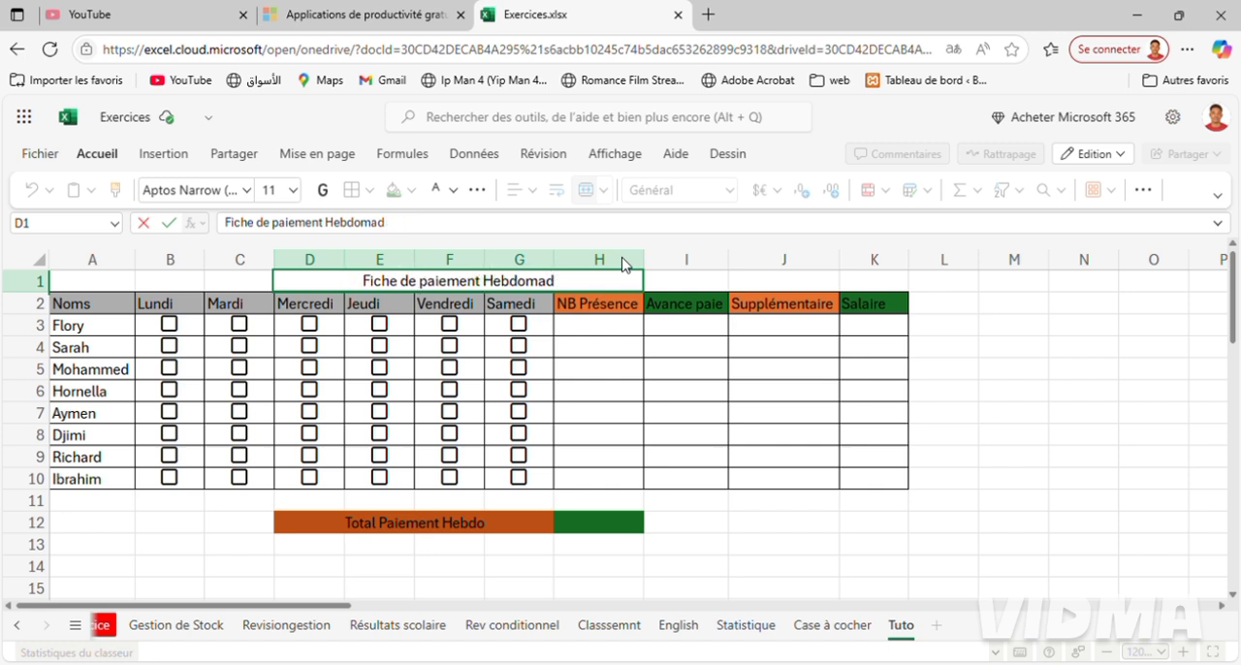
type("aire")
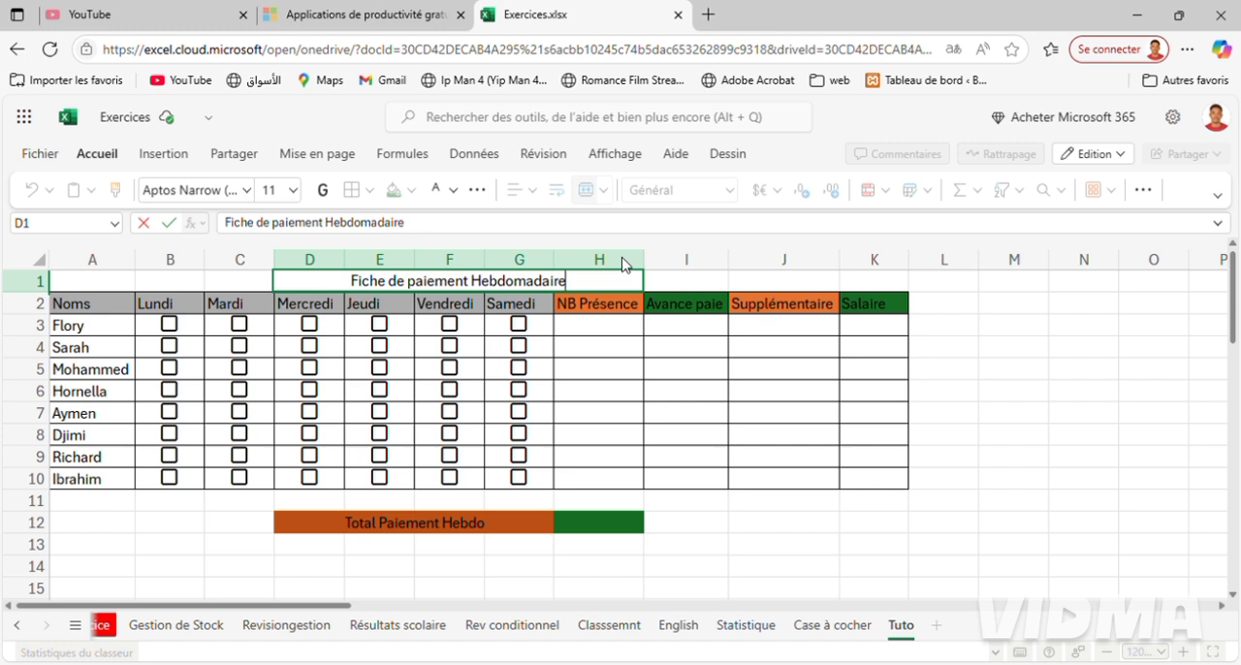
type(" Z")
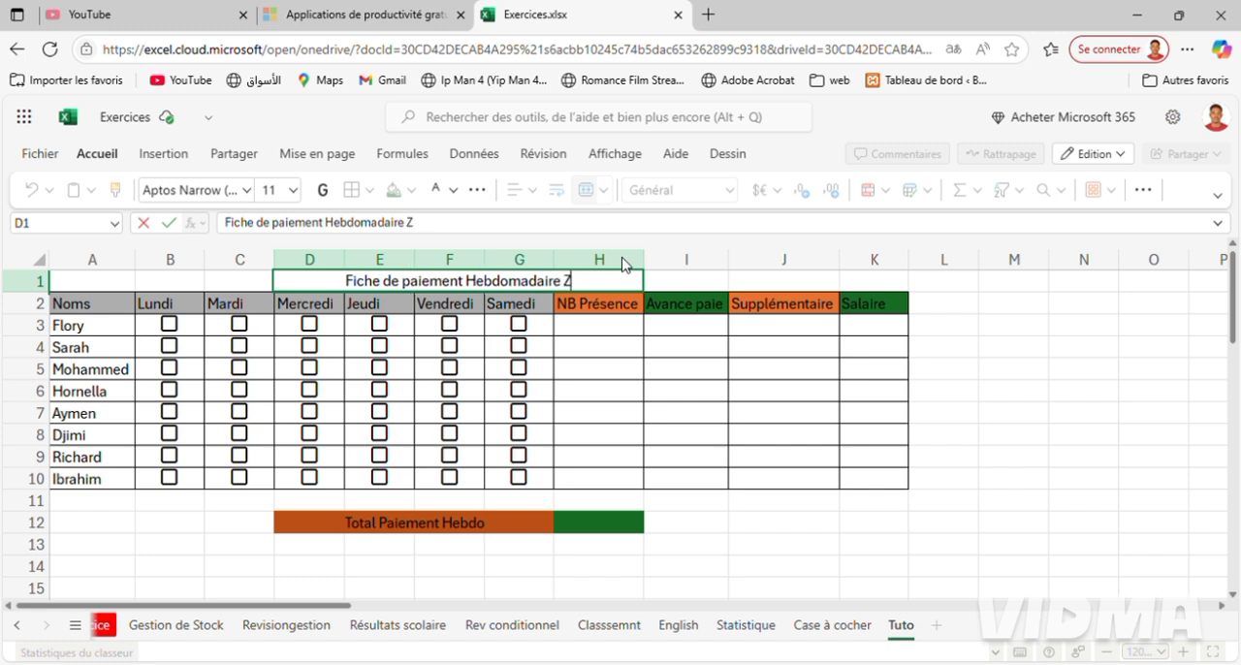
type(".M")
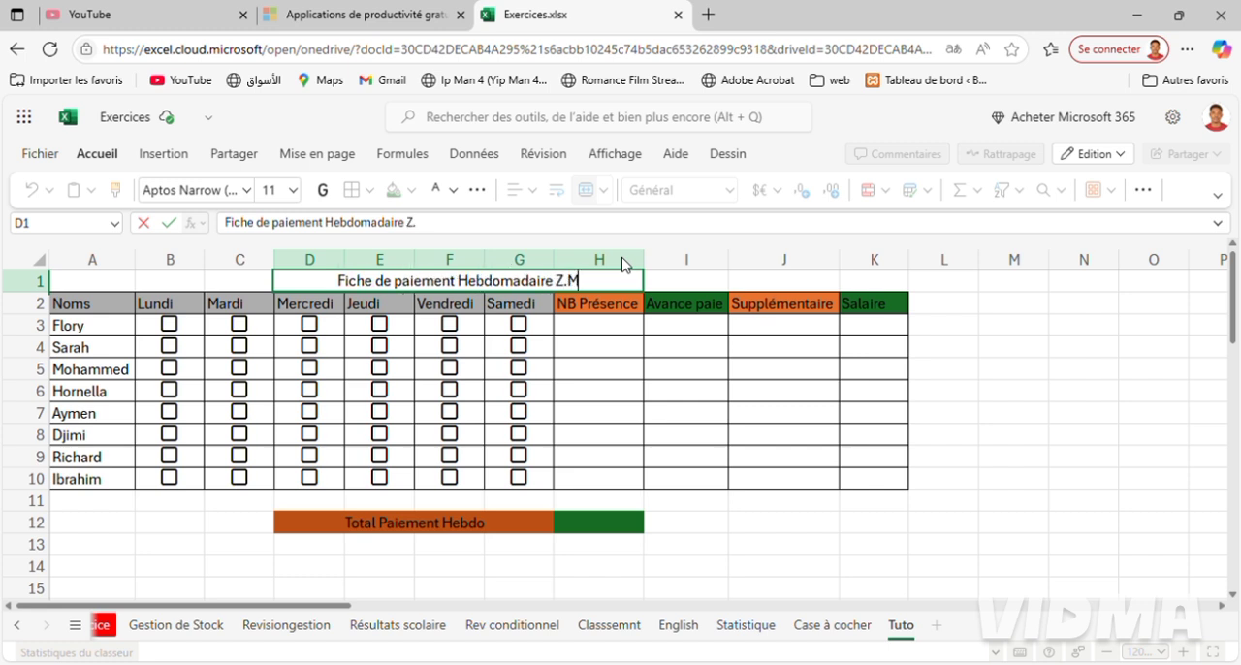
type(".G")
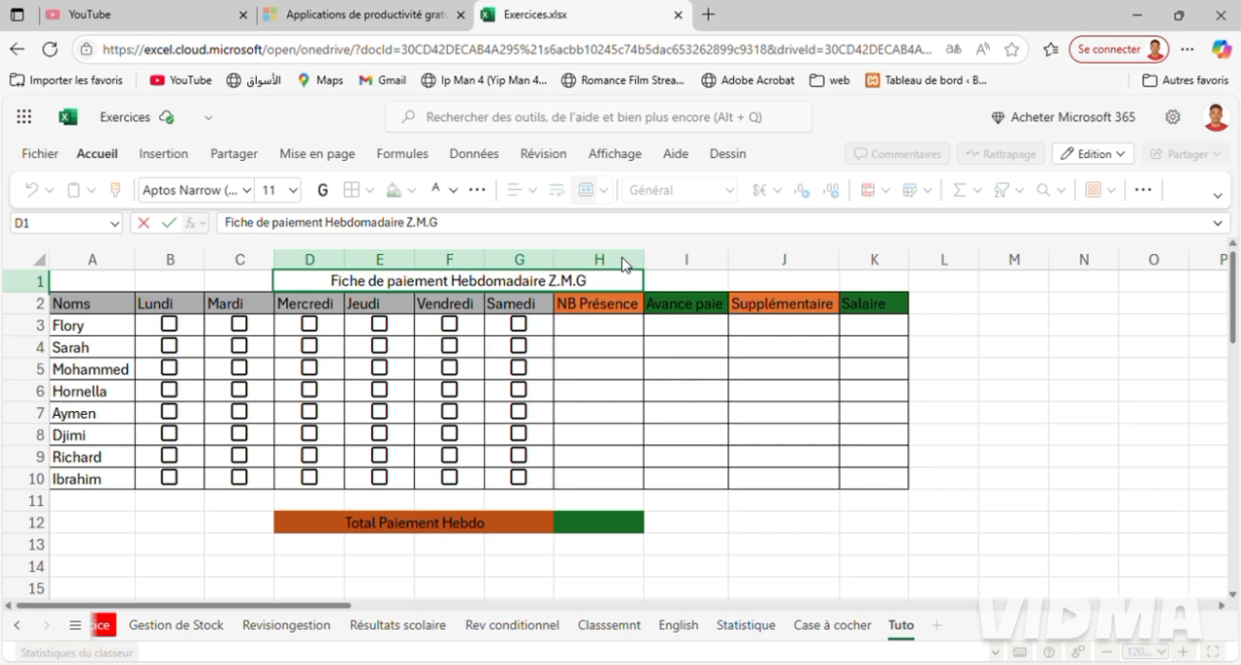
key("Return")
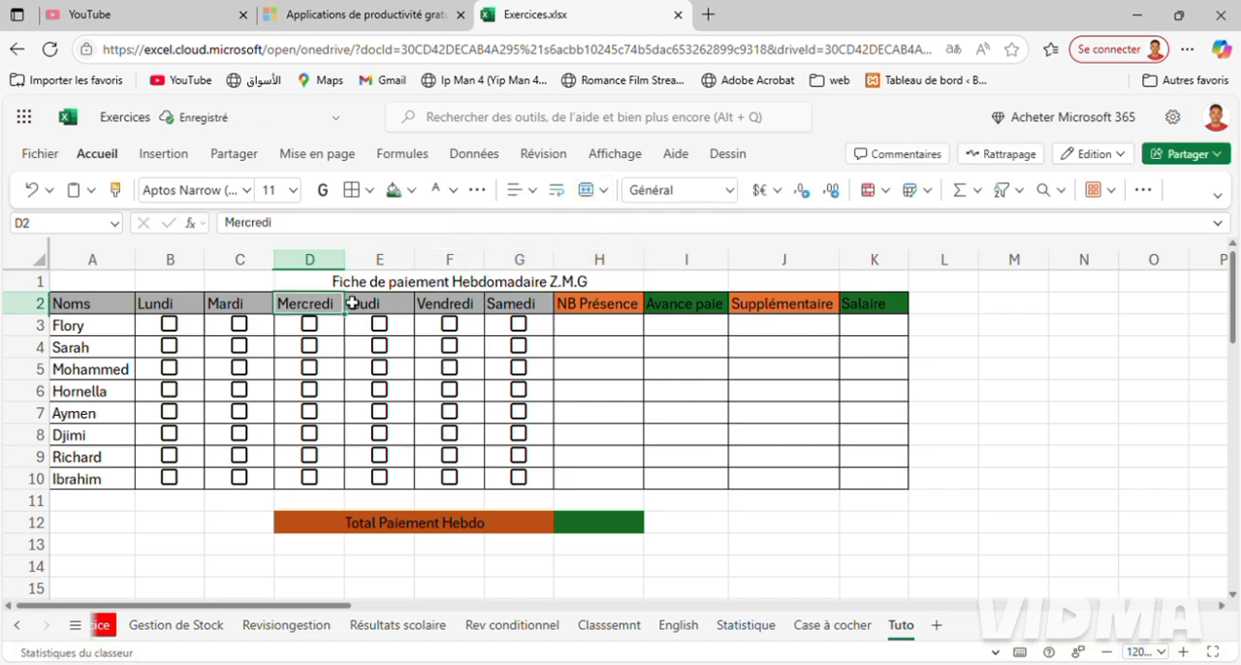
Fill the title cell D1:H1 with dark green and colour its text "Z.M.G" white.
left_click(358, 288)
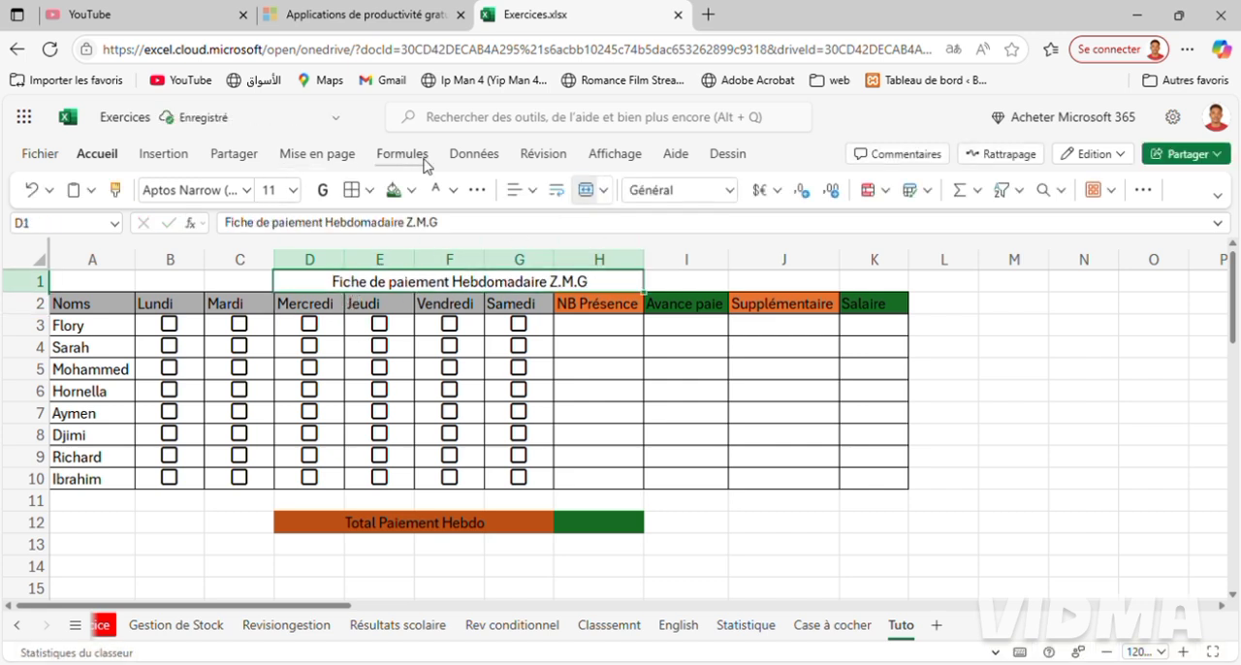
left_click(412, 190)
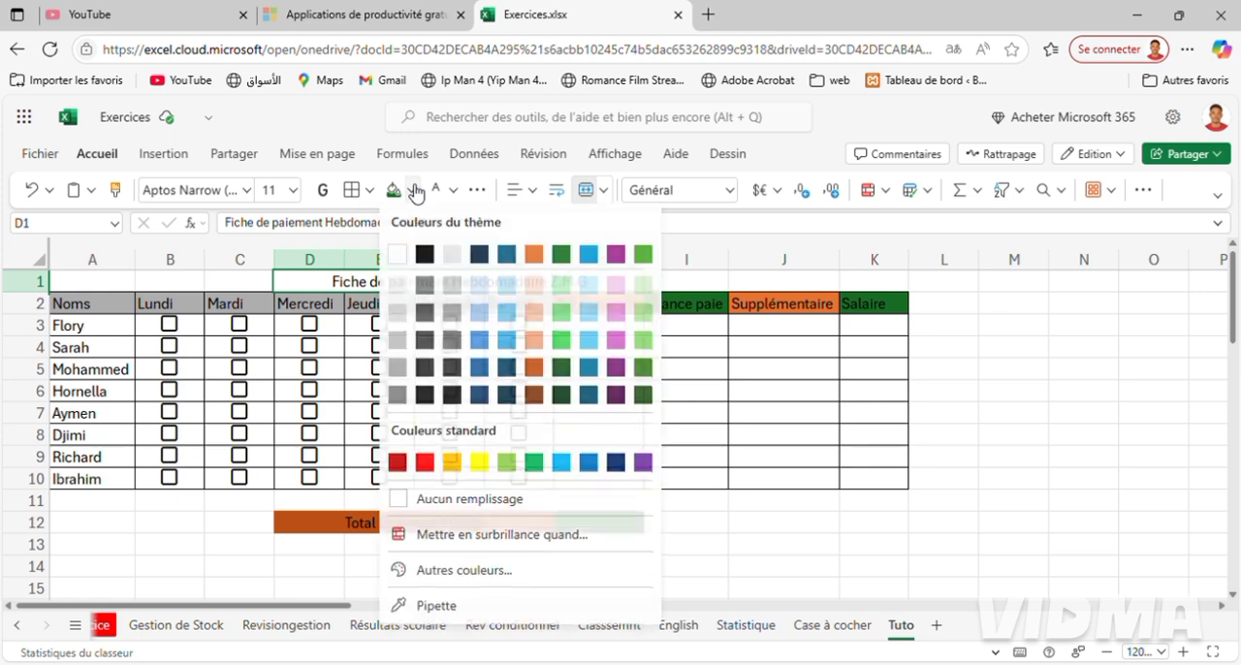
left_click(561, 258)
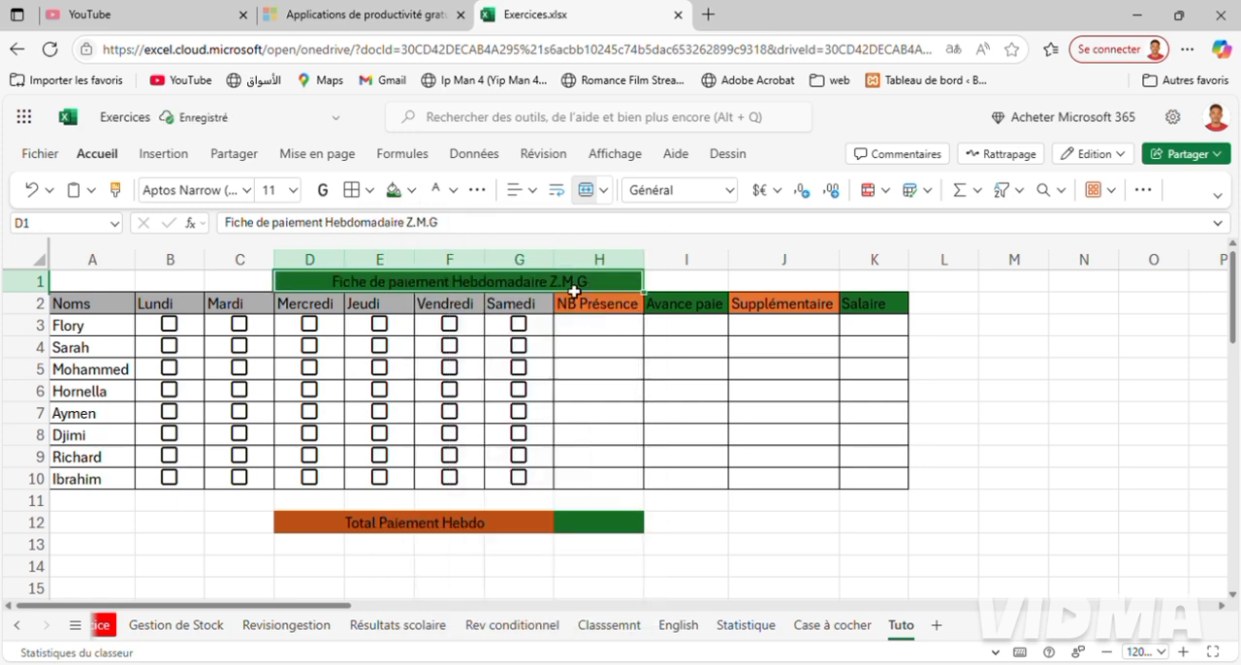
double_click(560, 282)
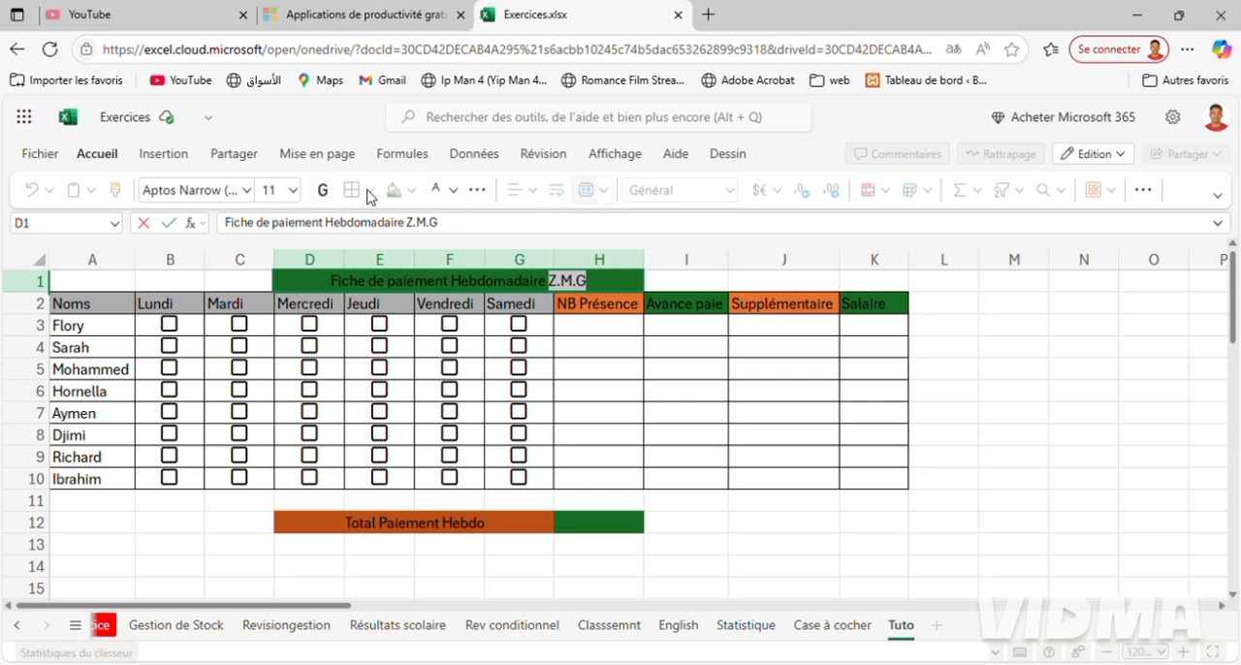
left_click(453, 190)
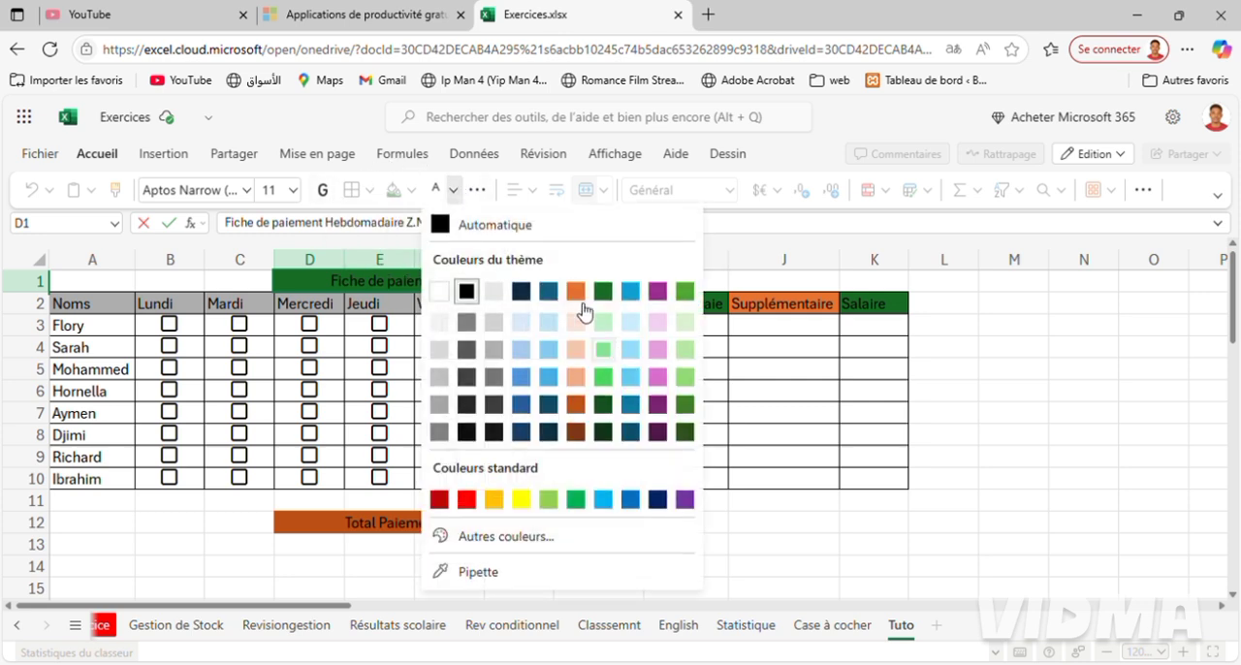
left_click(441, 291)
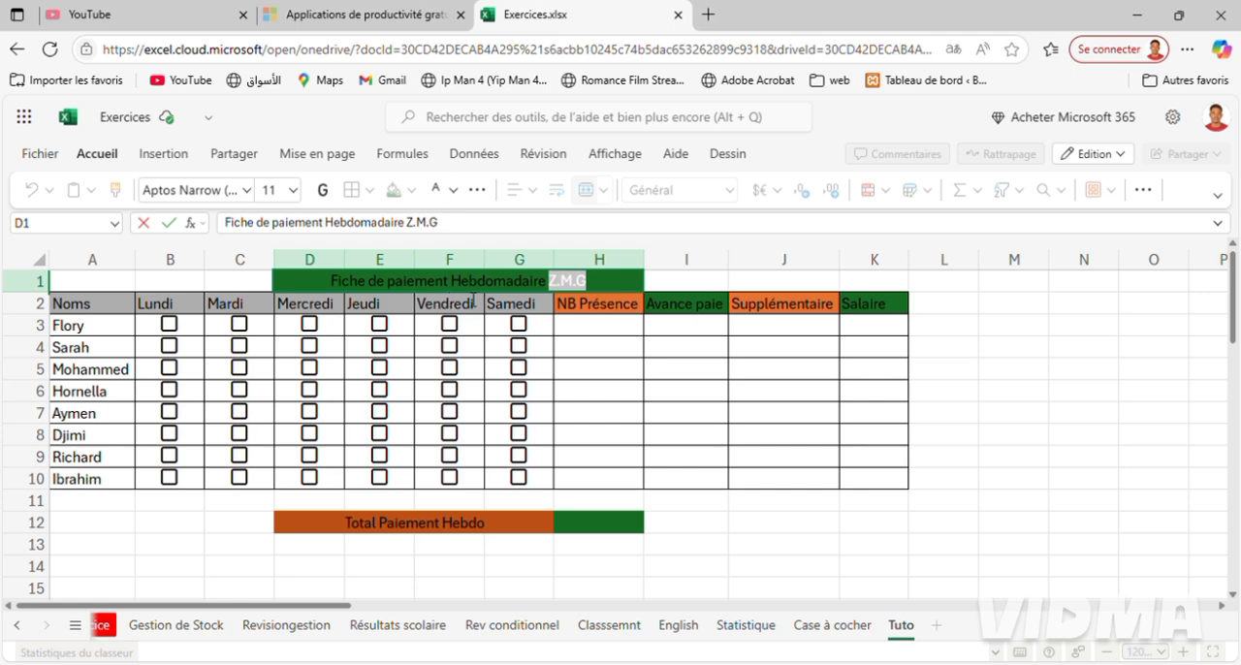
left_click(852, 442)
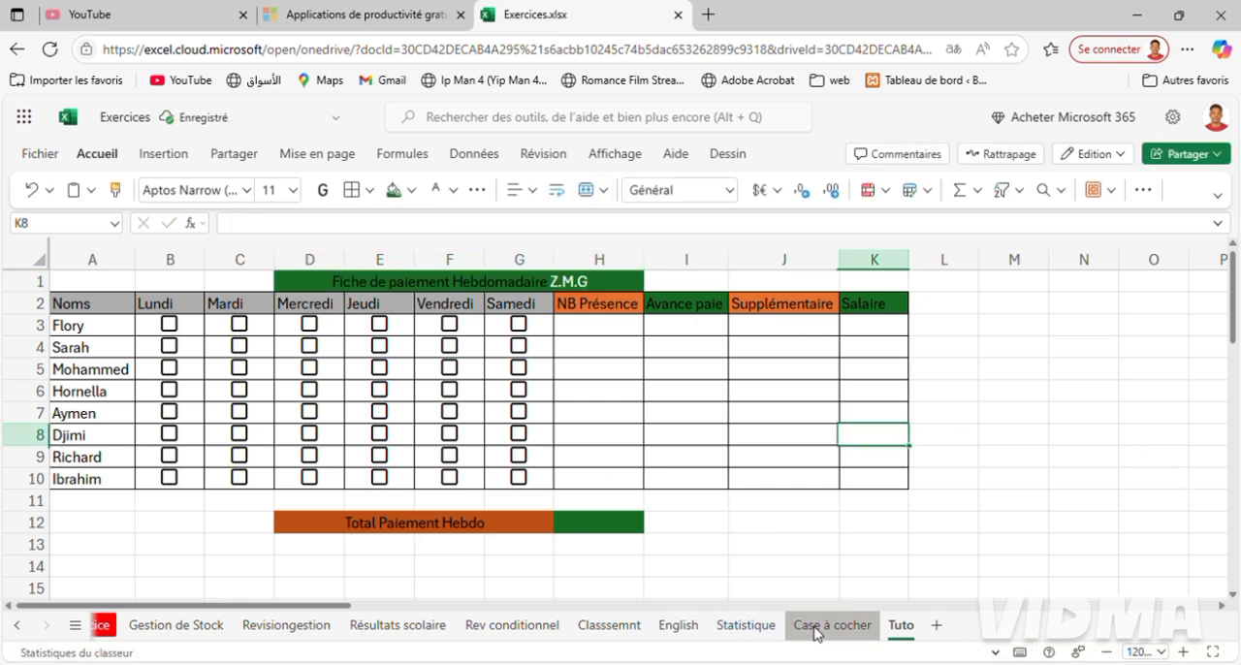
Compare Tuto with the Case à cocher sheet and tick the Lundi and Mardi checkboxes in B3 and C3 of Case à cocher.
left_click(816, 629)
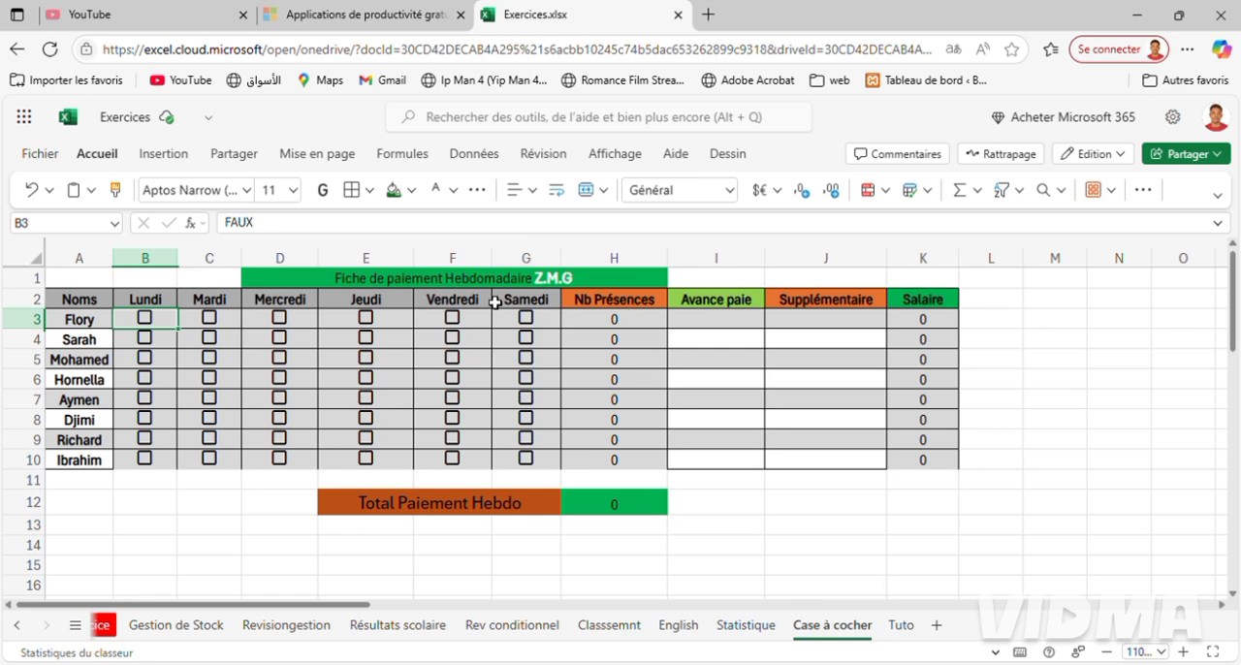
left_click(900, 626)
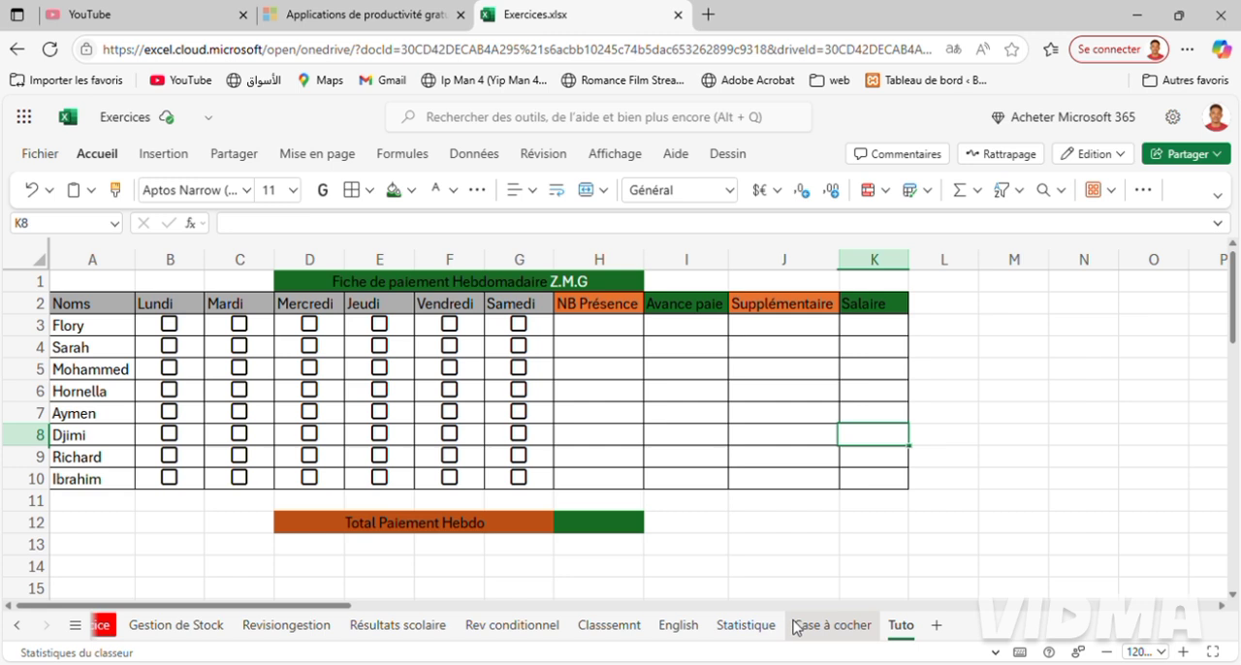
left_click(820, 634)
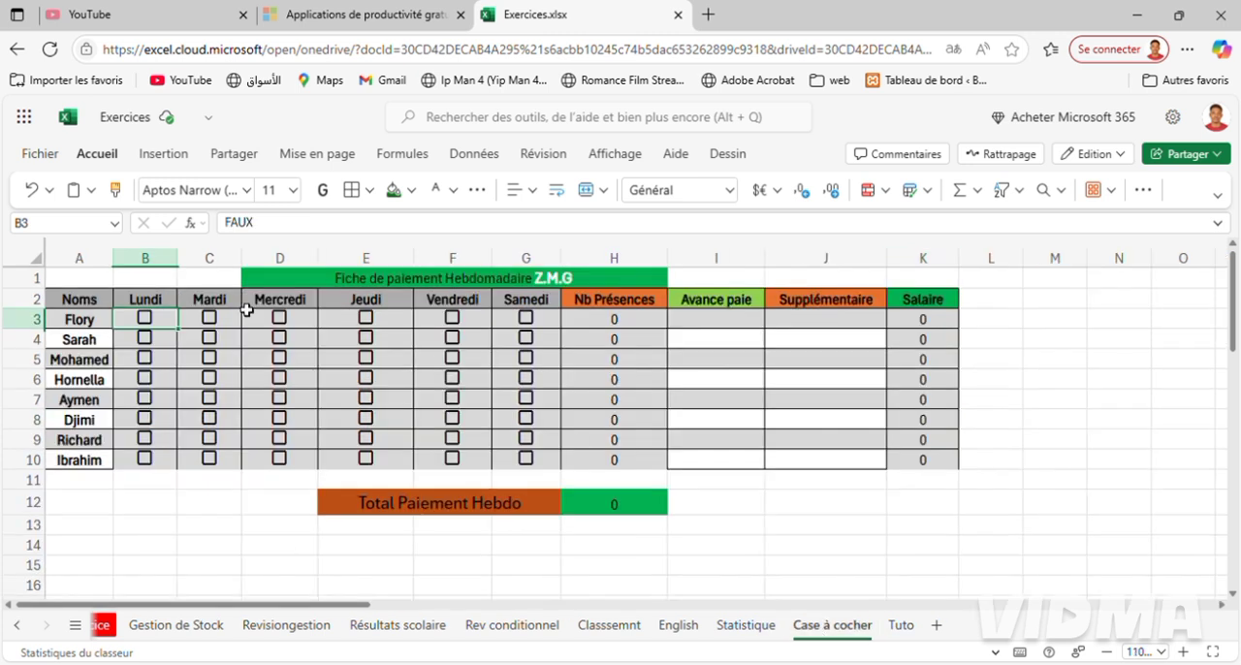
left_click(156, 325)
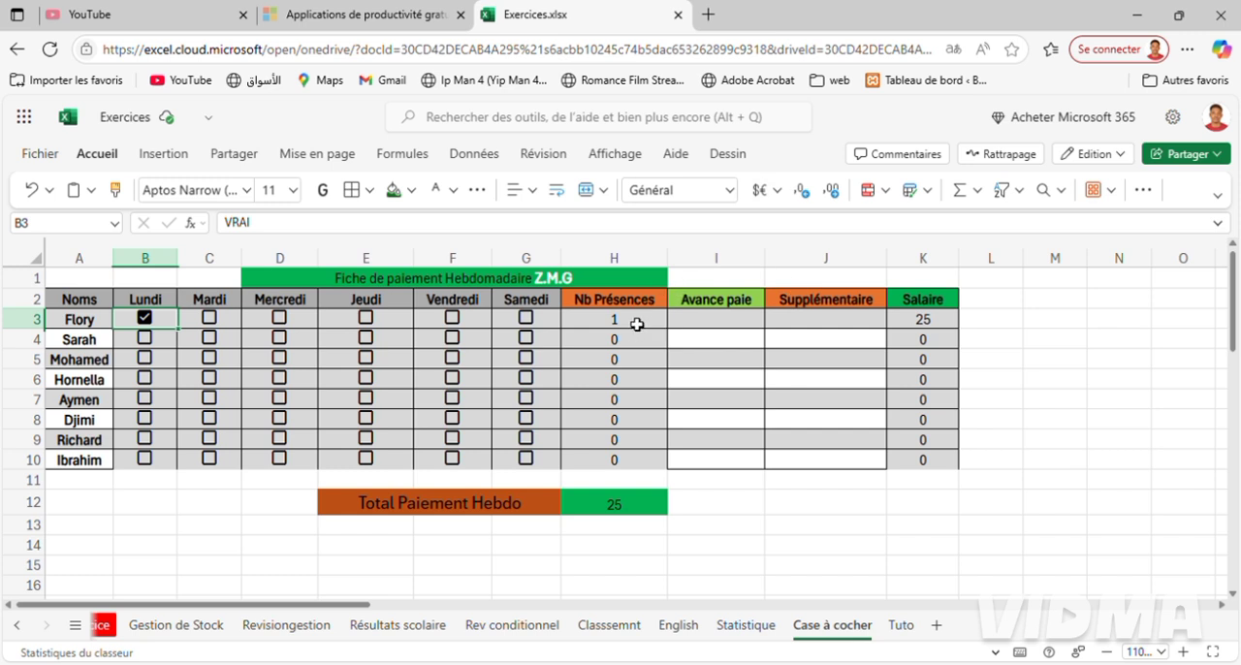
left_click(217, 305)
left_click(219, 328)
left_click(218, 323)
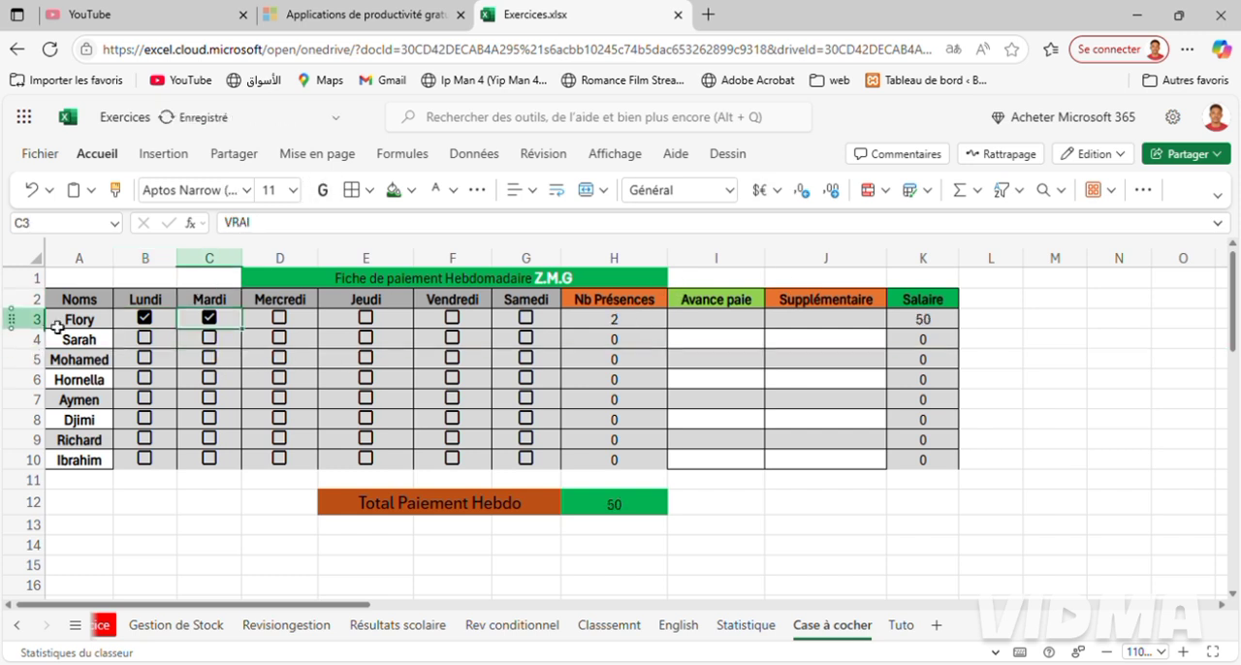
Examine the input messages on name cells A4 and A3 of Case à cocher and return to the Tuto sheet.
left_click(90, 335)
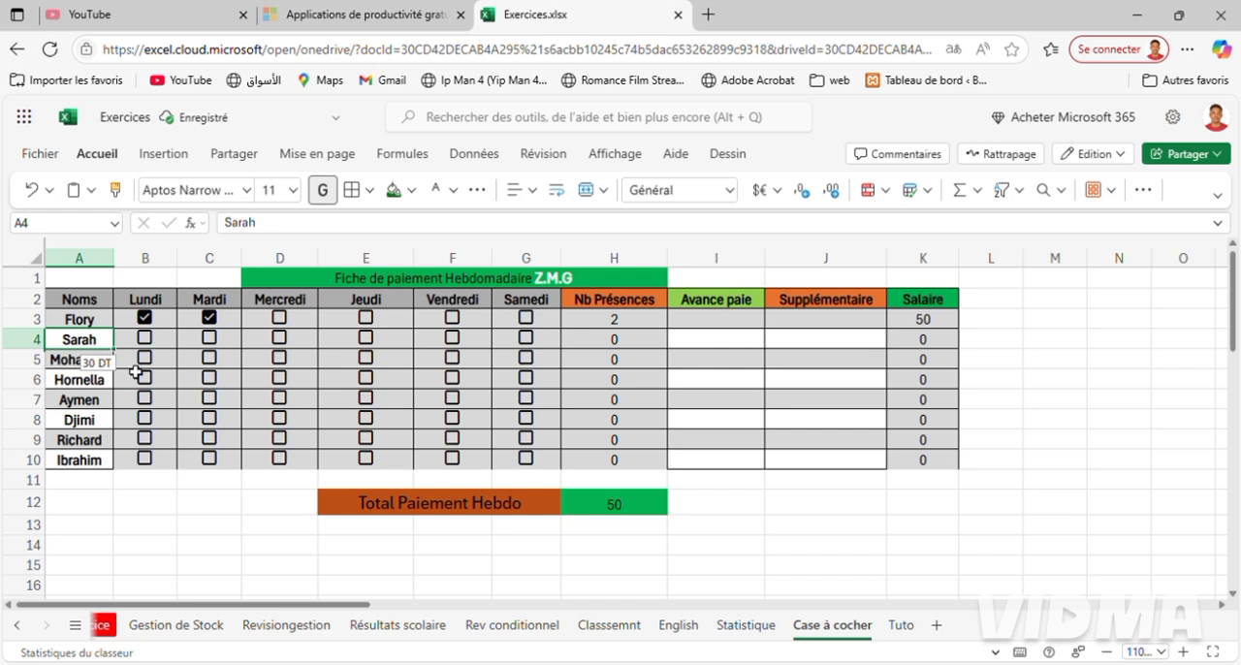
left_click(78, 326)
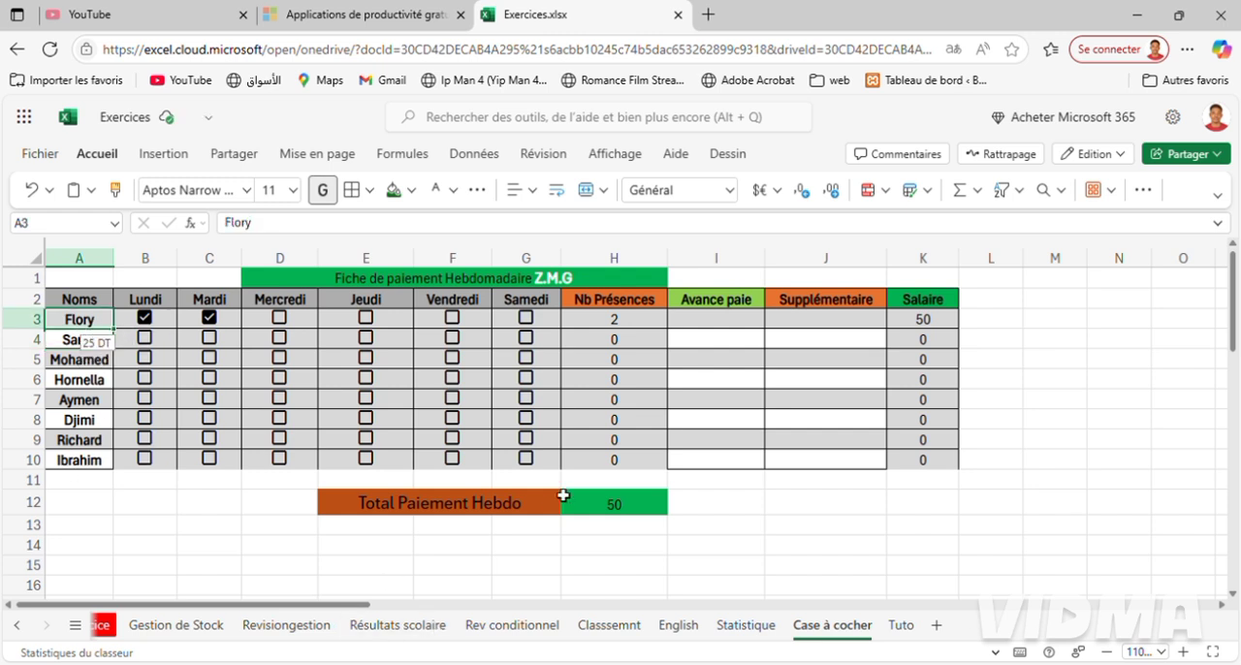
left_click(893, 631)
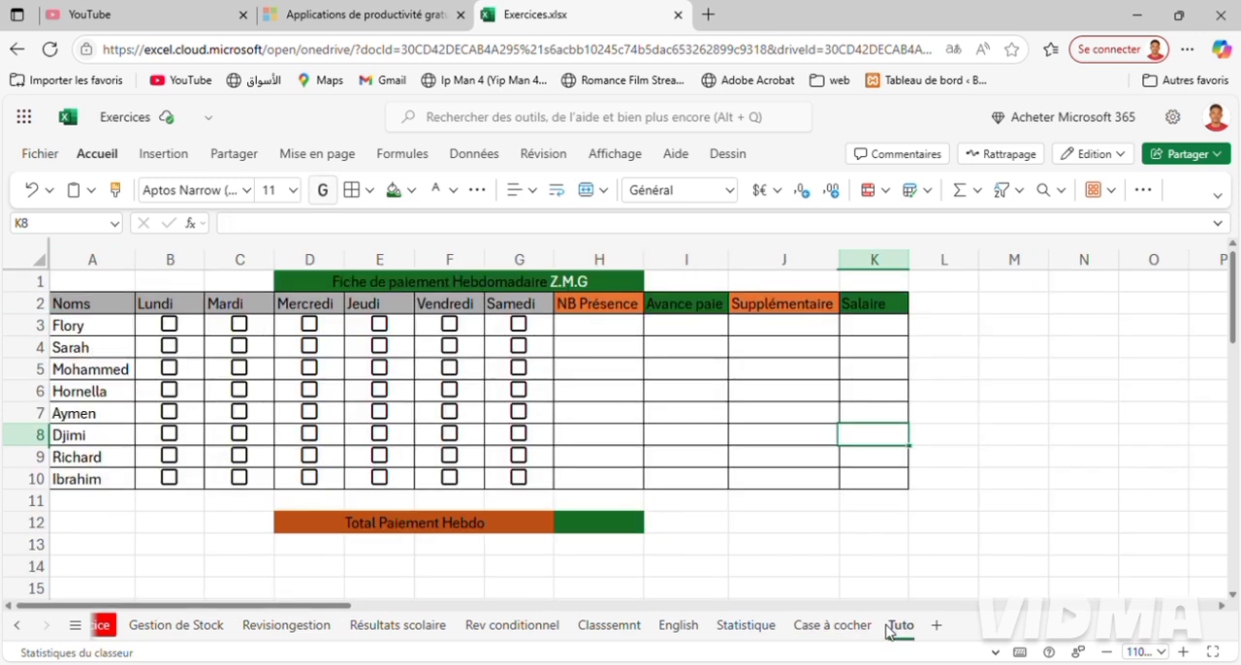
Fill the employee name cells A3:A10 with light grey.
left_click(85, 329)
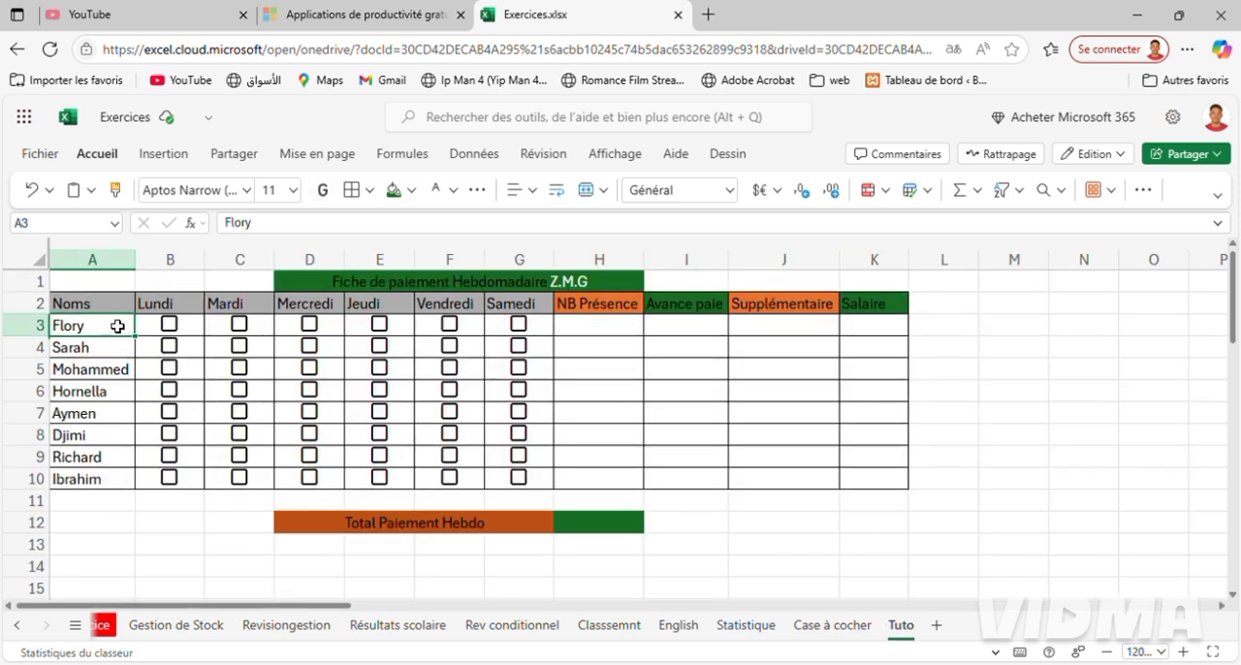
left_click(92, 485, "shift")
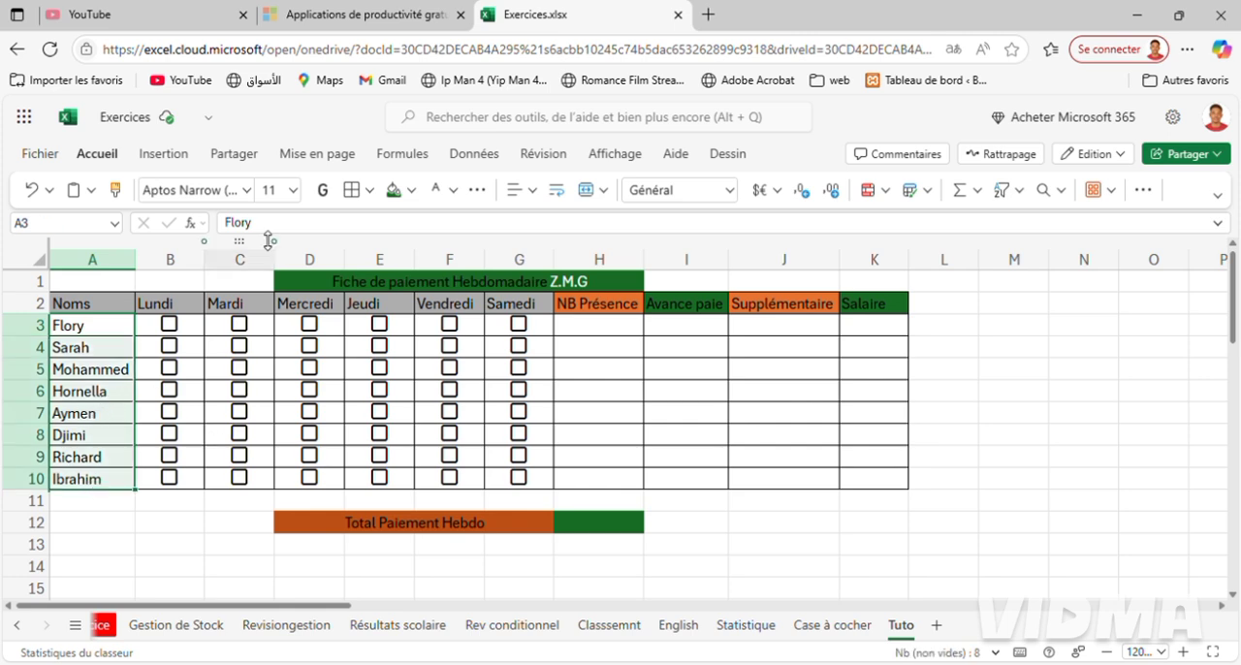
left_click(412, 191)
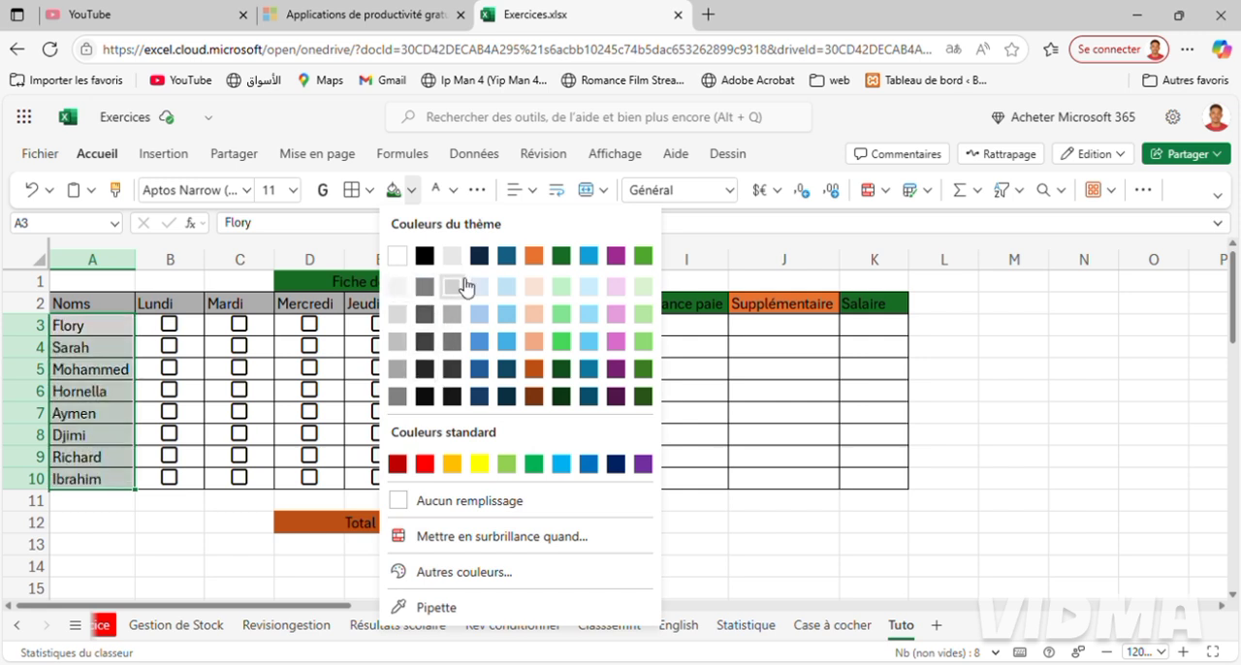
left_click(464, 287)
left_click(1128, 455)
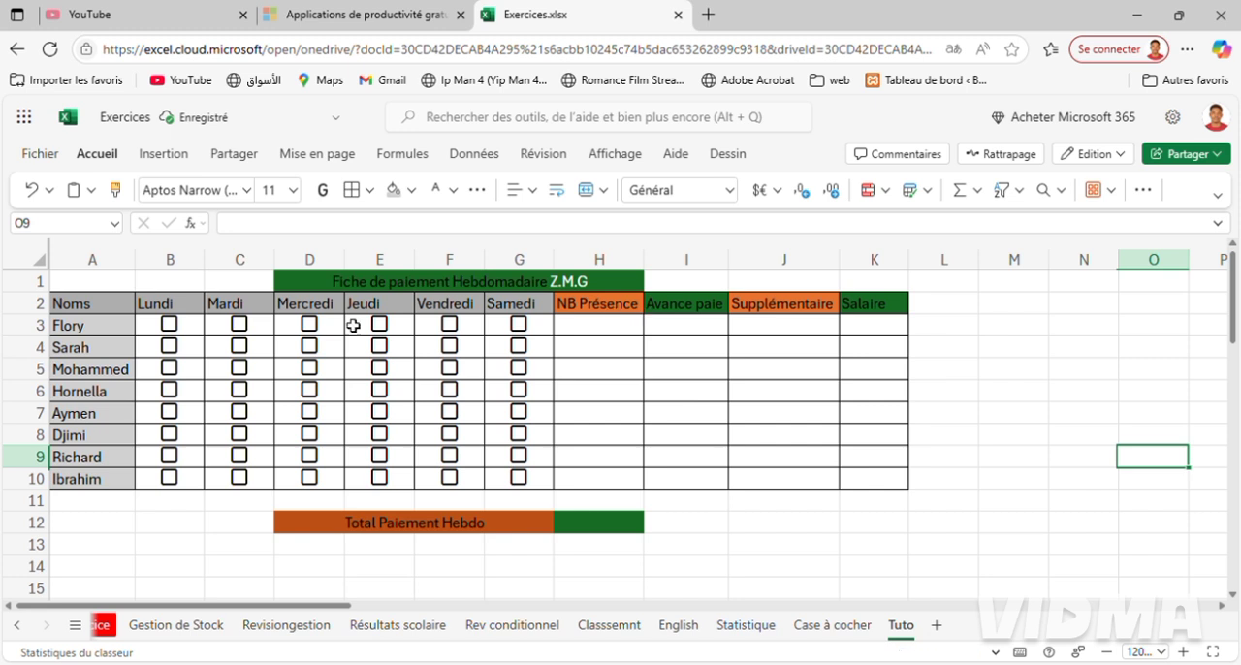
Add a data validation input message reading "25DT" to the name cell A3, leaving its title empty.
left_click(97, 328)
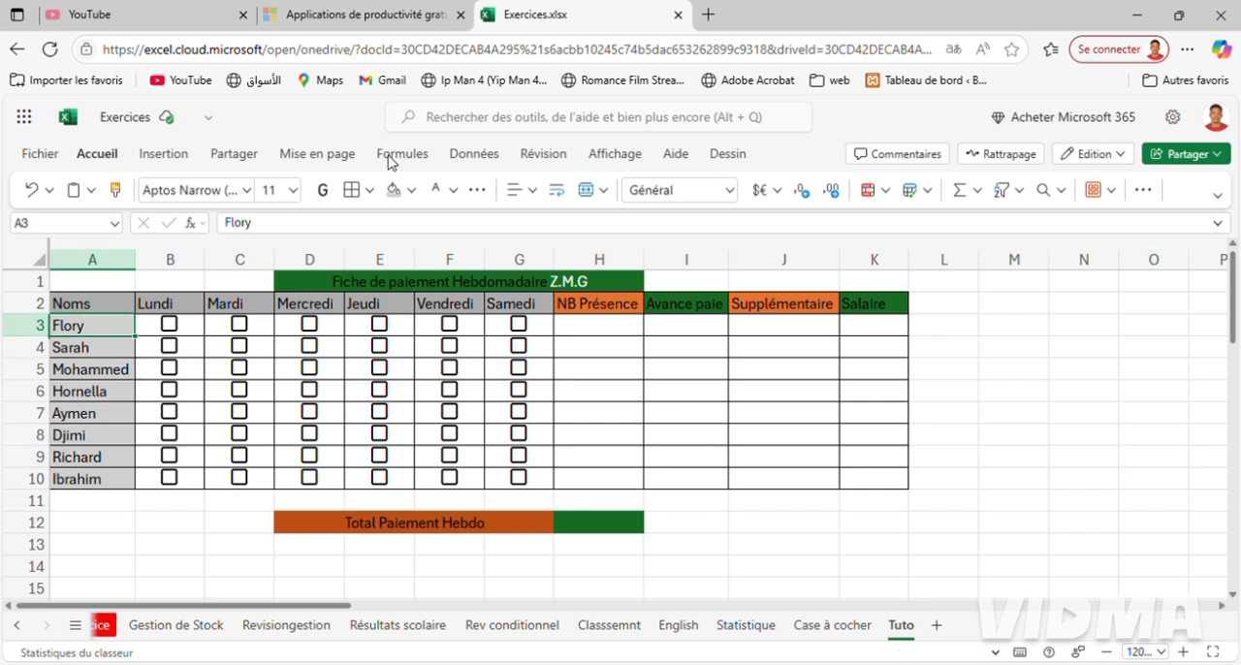
left_click(472, 153)
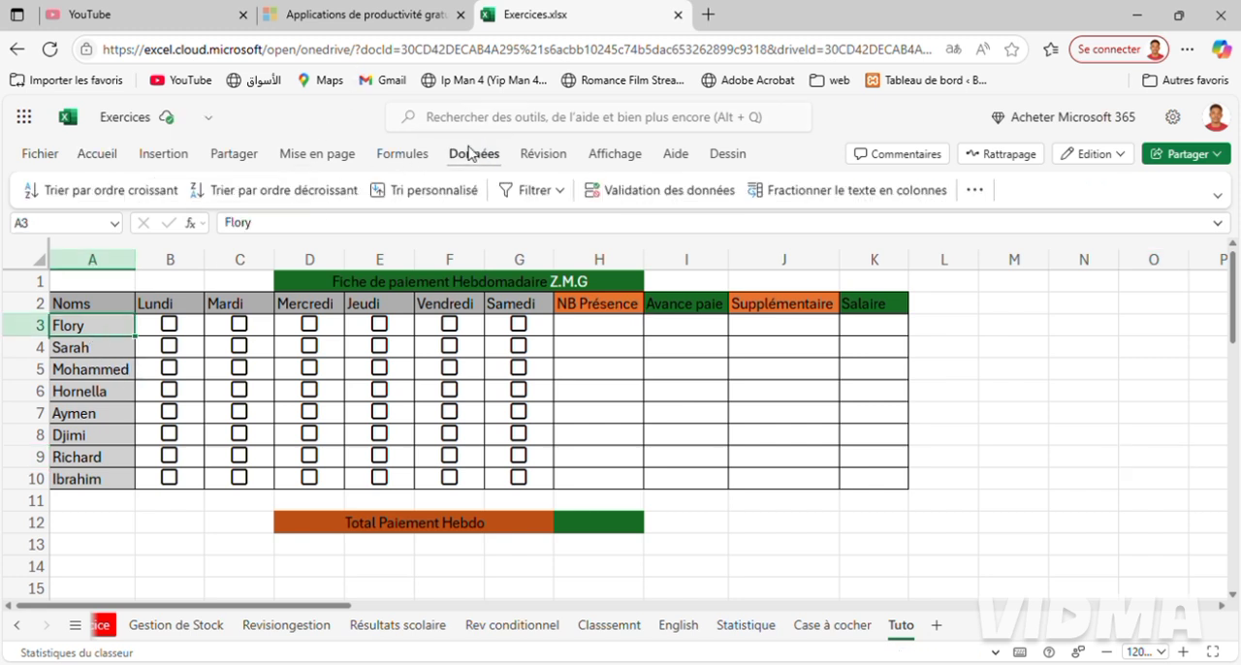
left_click(682, 194)
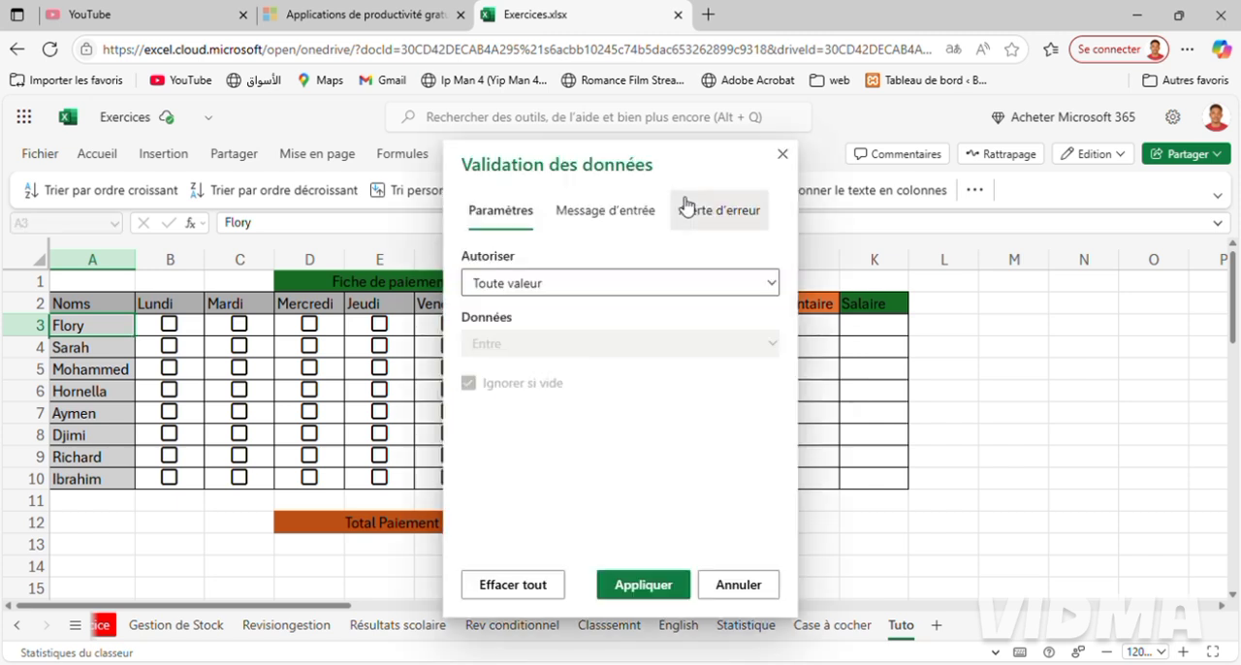
left_click(603, 213)
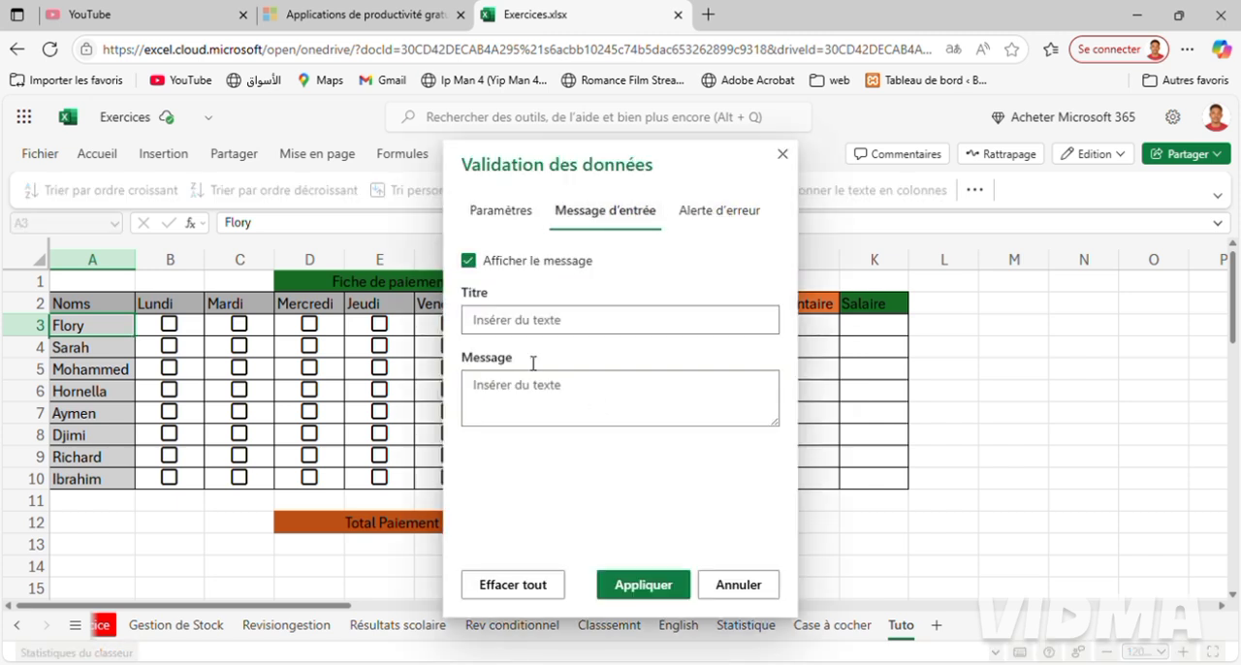
left_click(539, 424)
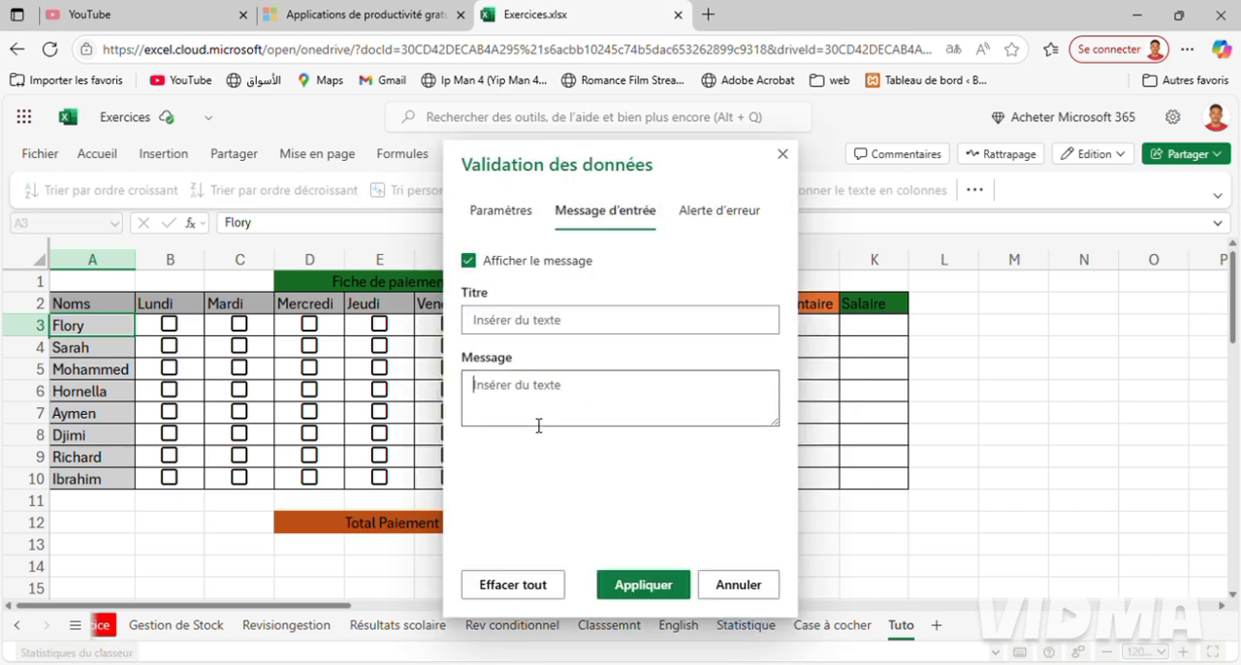
type("25DT")
left_click(609, 579)
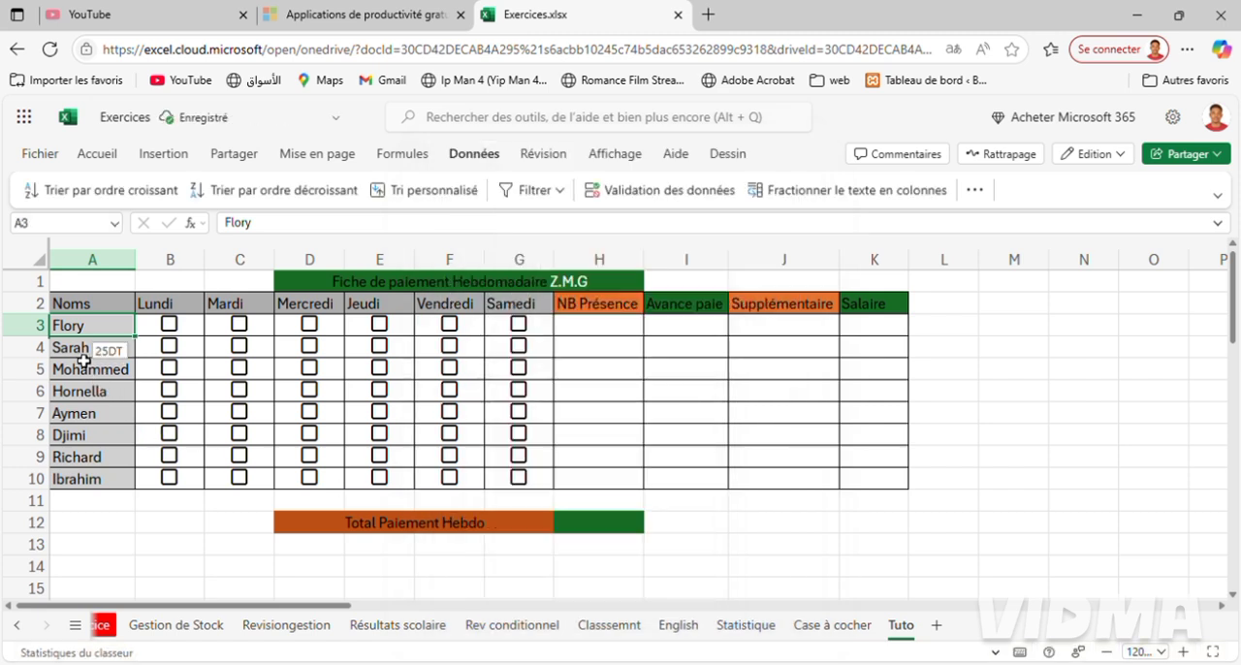
Add a data validation input message with the employee's pay amount to the name cell A4, without a title.
left_click(97, 349)
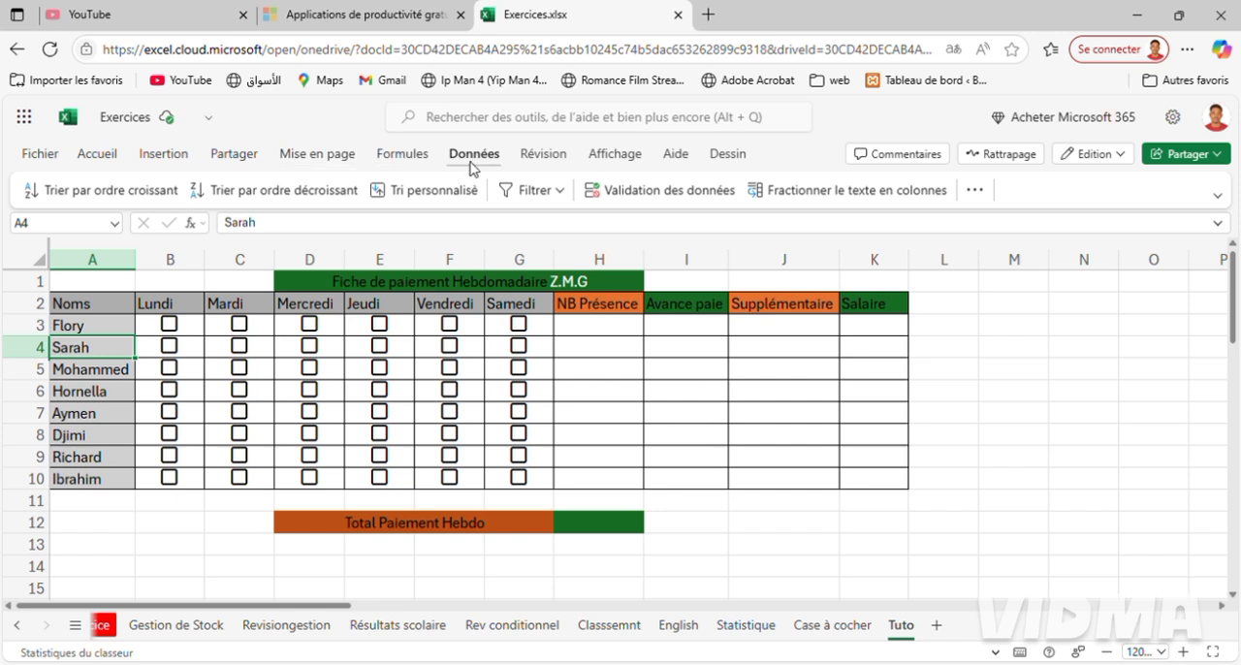
left_click(678, 196)
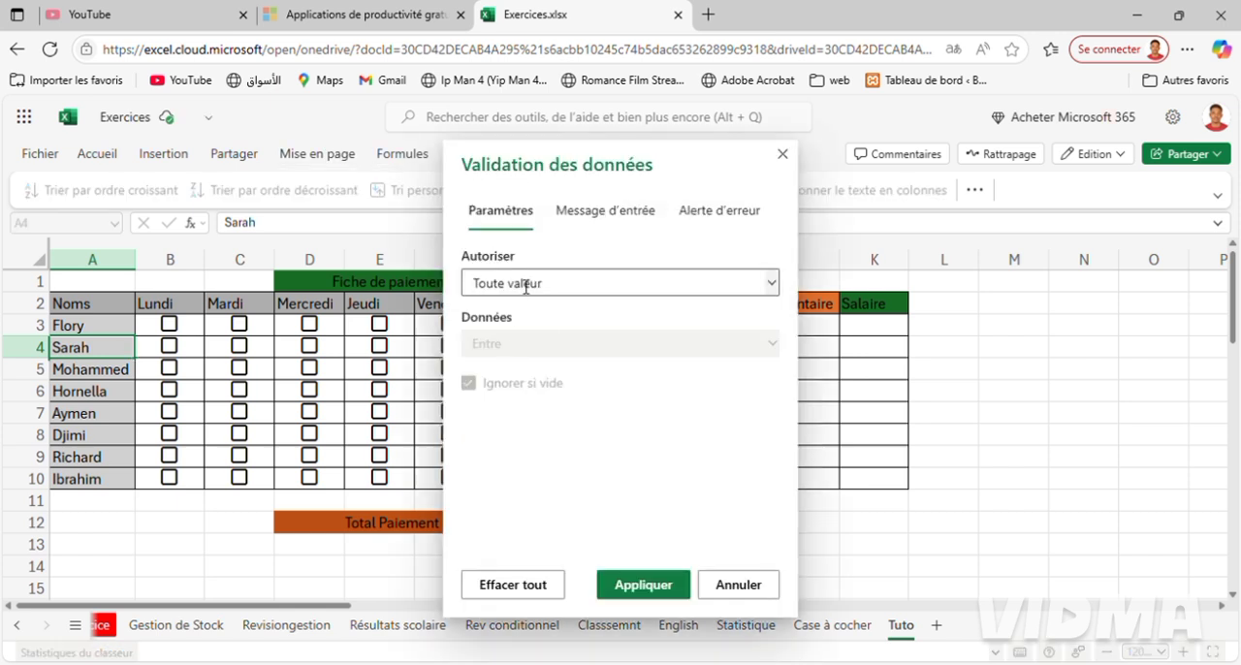
left_click(619, 213)
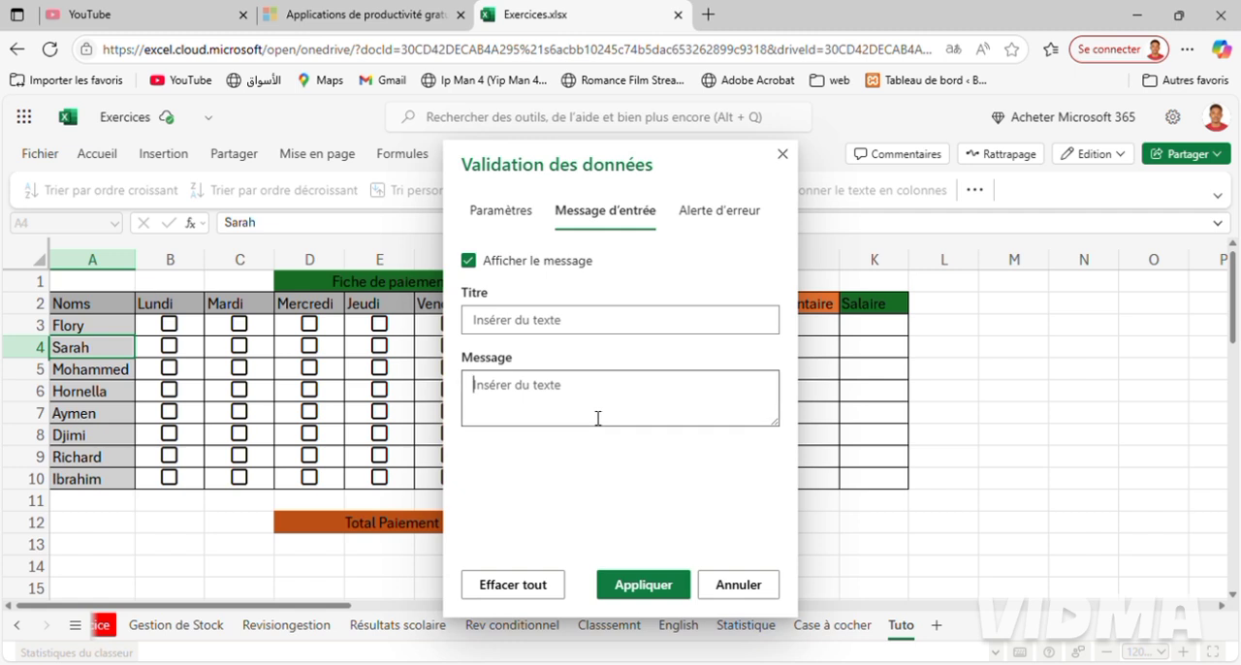
type("30DT")
left_click(643, 592)
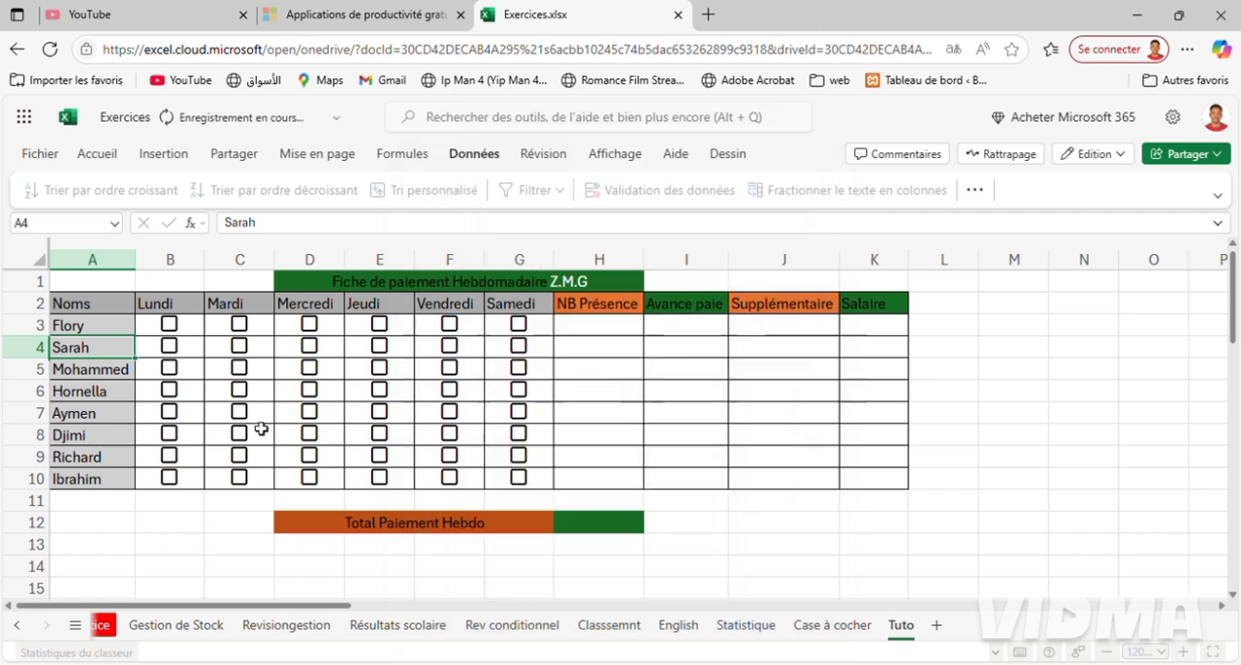
Add a data validation input message with the pay amount 35 to the name cell A5, without a title.
left_click(94, 376)
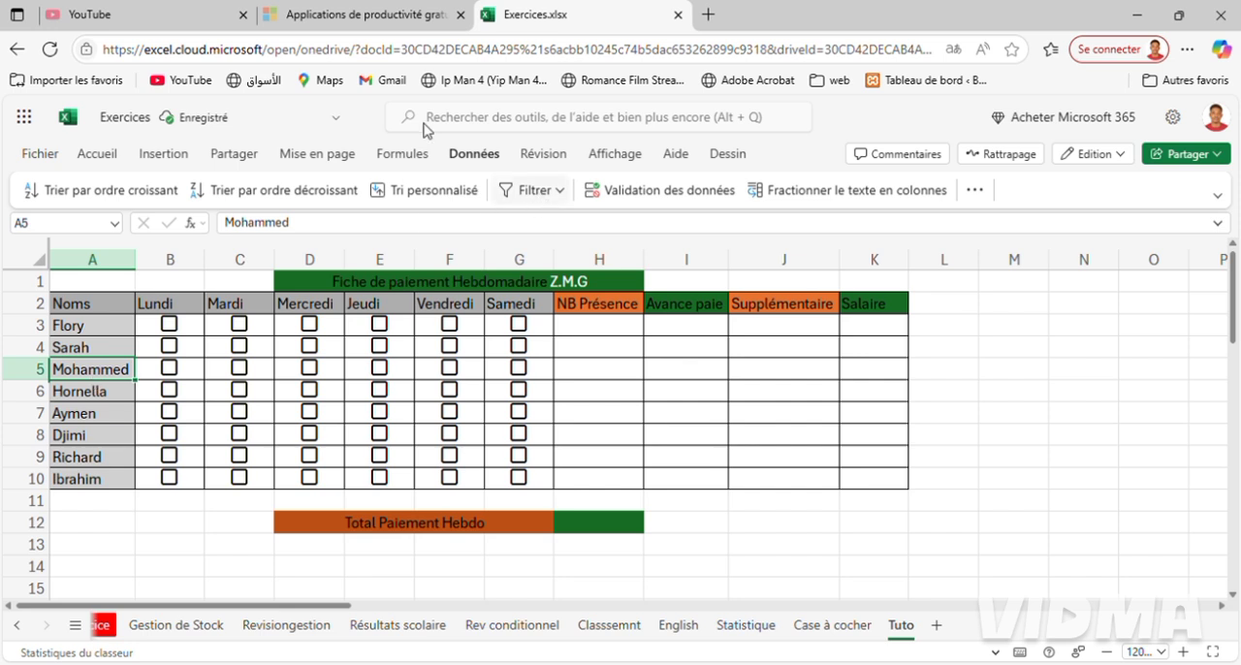
left_click(635, 186)
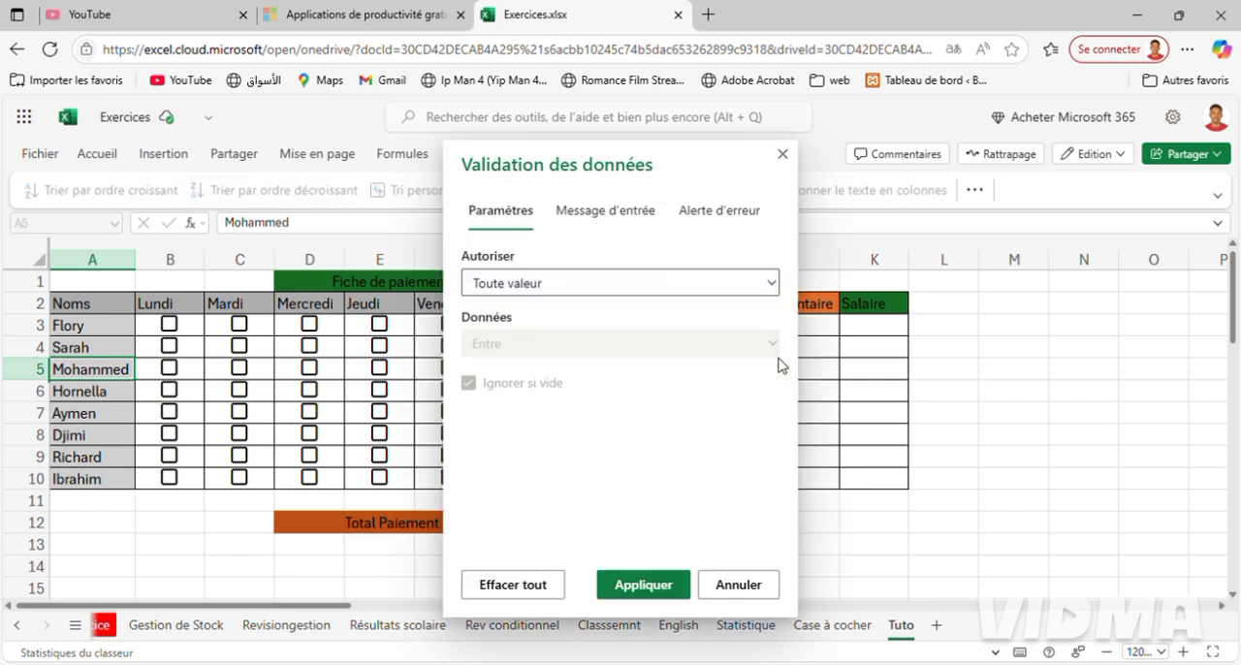
left_click(622, 219)
left_click(562, 410)
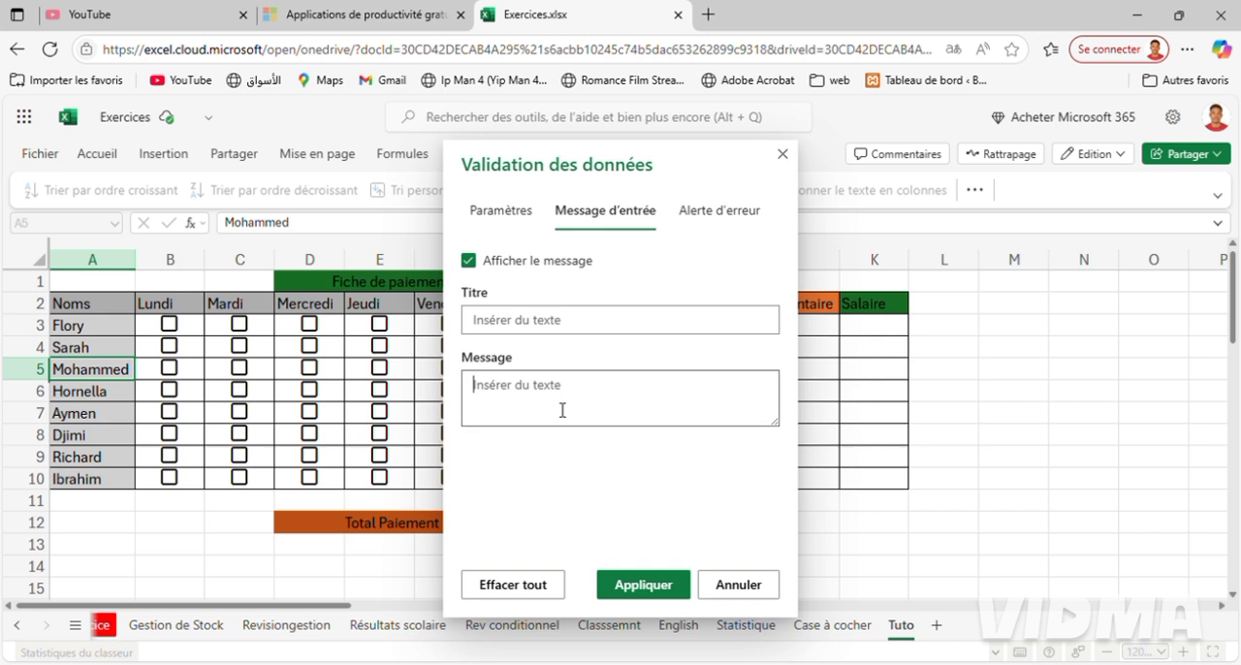
type("35DT")
left_click(645, 586)
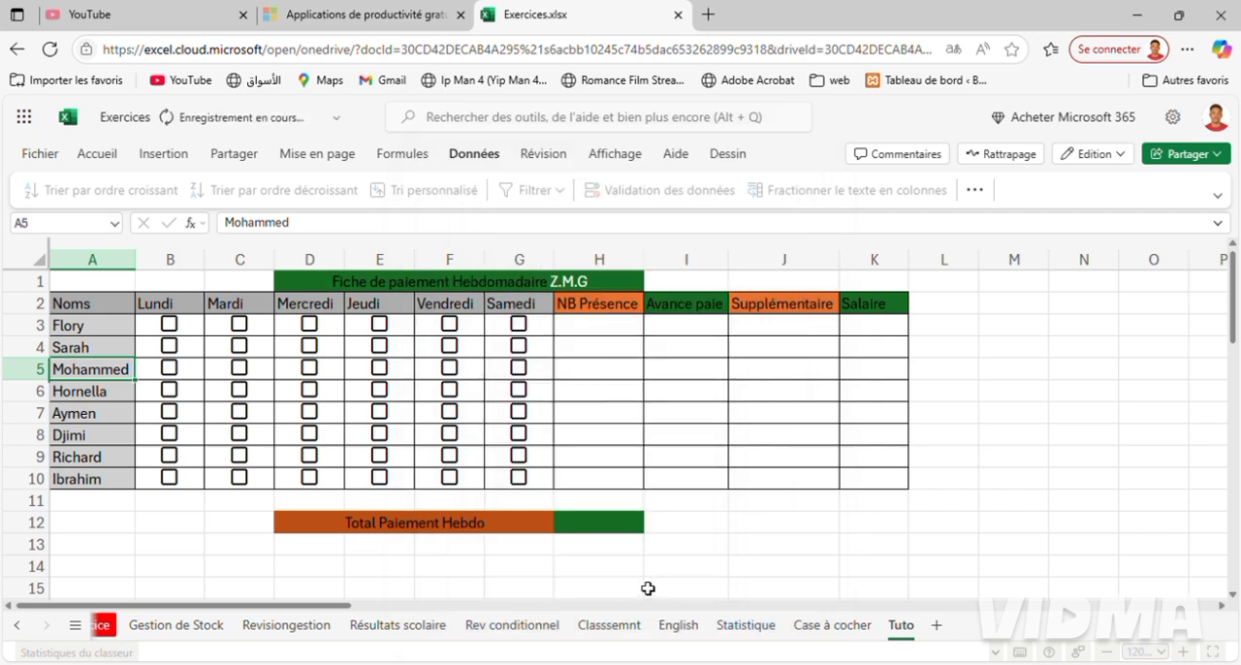
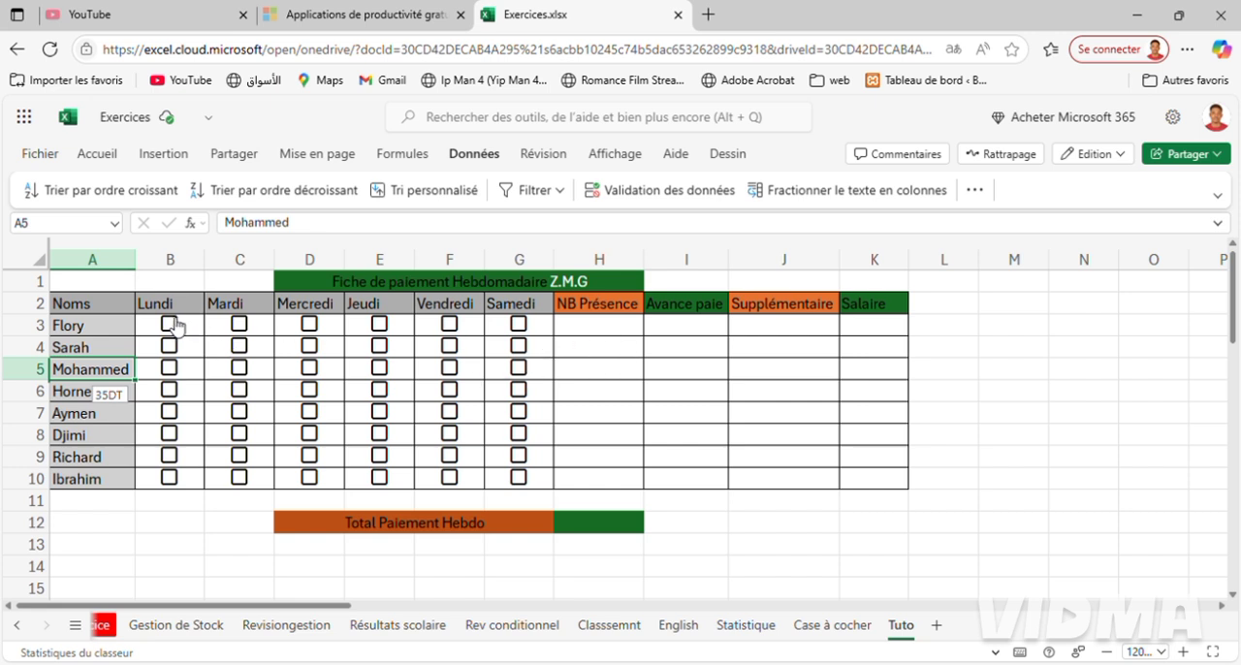
Tick Lundi in row 3 of Tuto, and test the presence count on Case à cocher by ticking Lundi and Mardi in row 4.
left_click(170, 325)
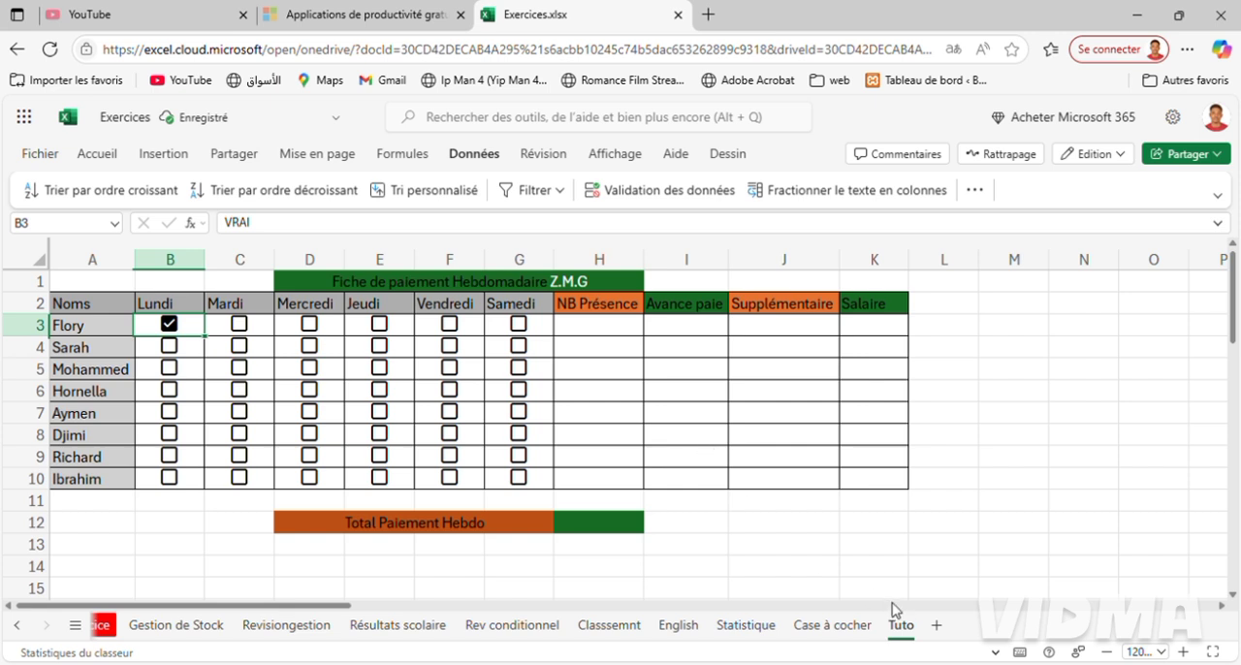
left_click(836, 626)
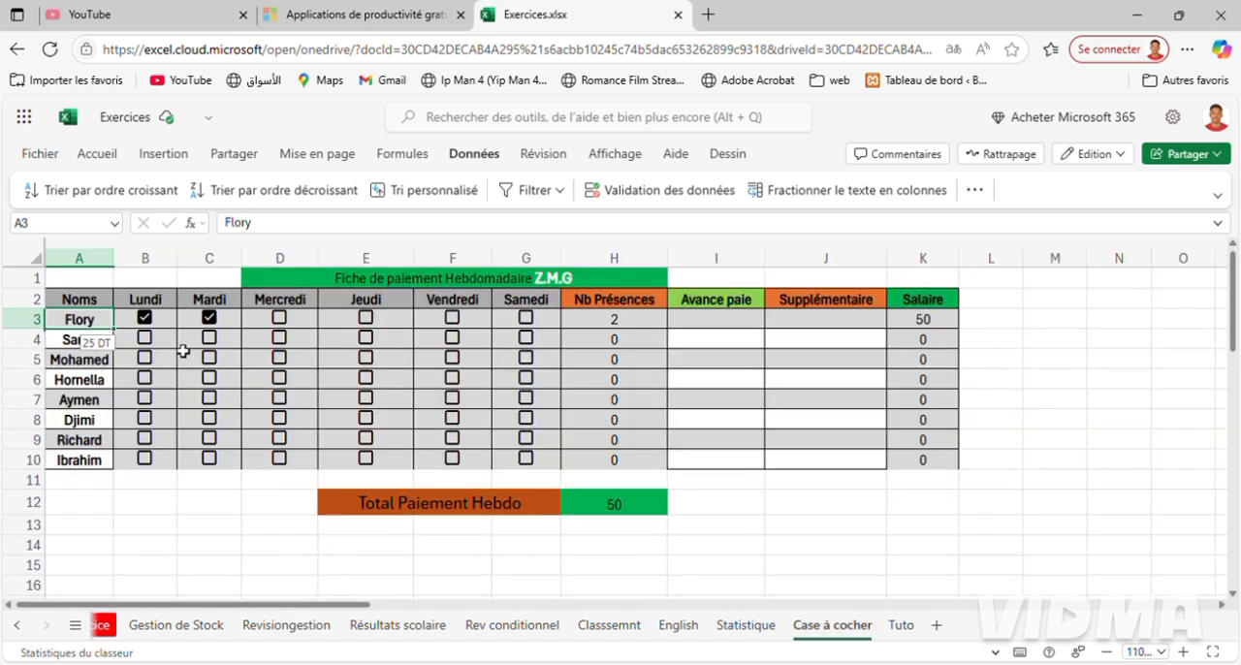
left_click(156, 341)
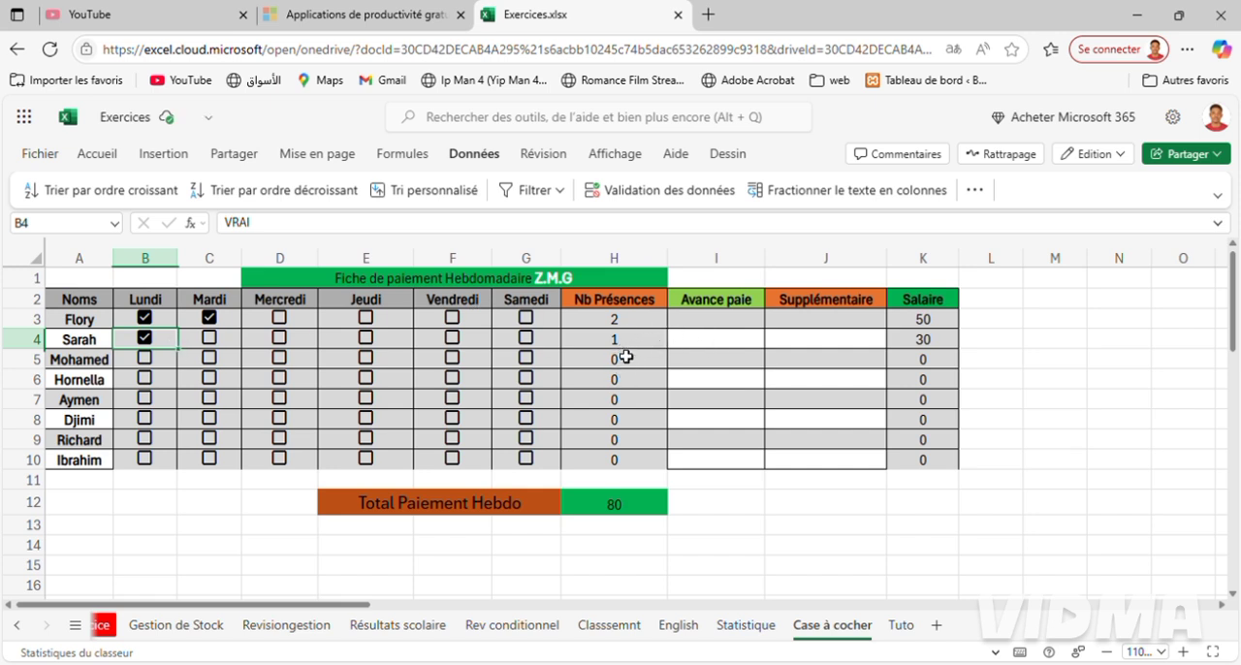
left_click(211, 342)
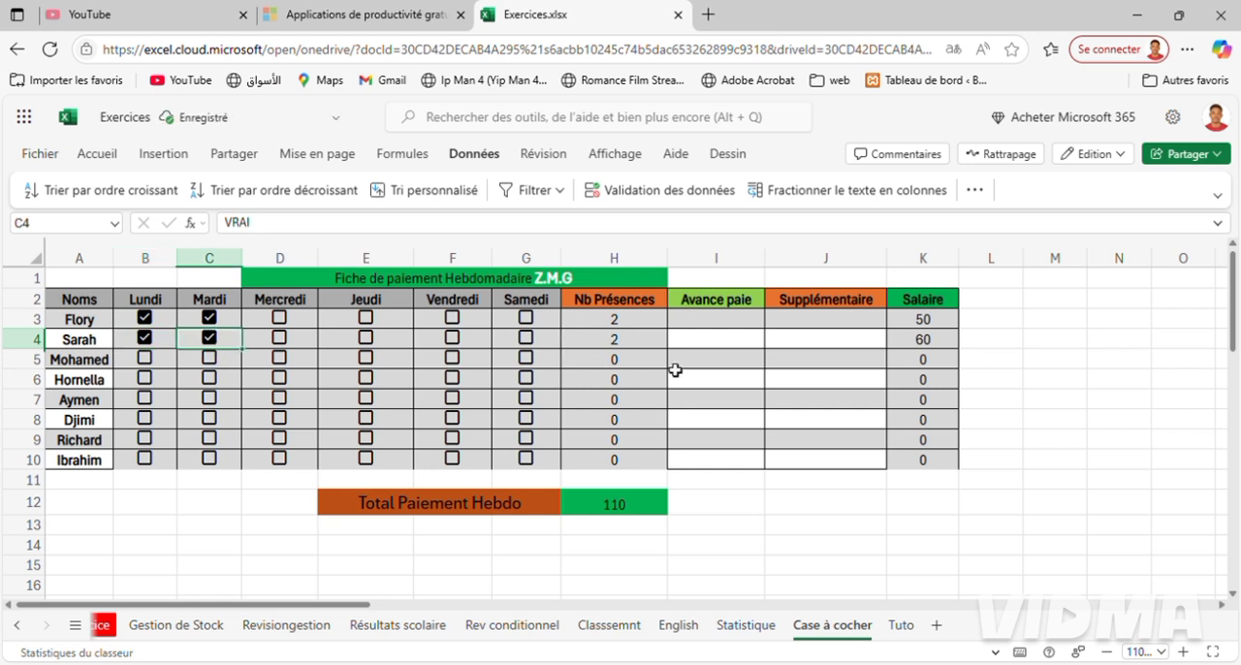
left_click(661, 343)
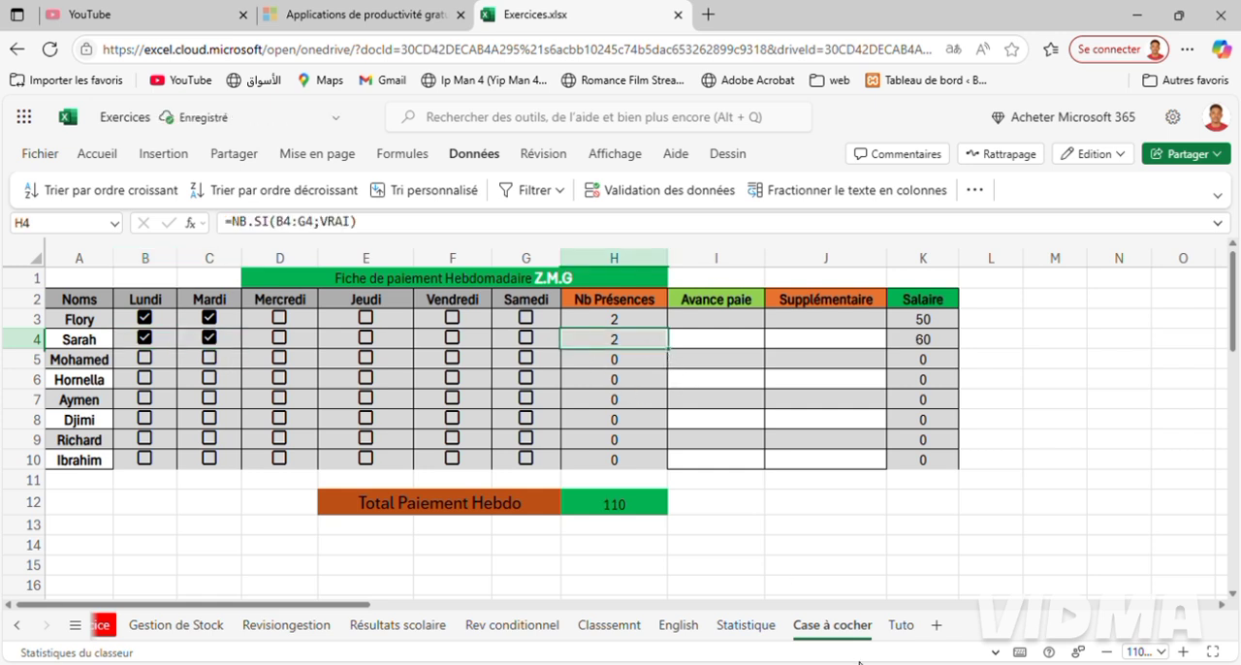
Back on Tuto, try the Mercredi checkbox in row 3 on and off and clear the Lundi checkbox.
left_click(902, 626)
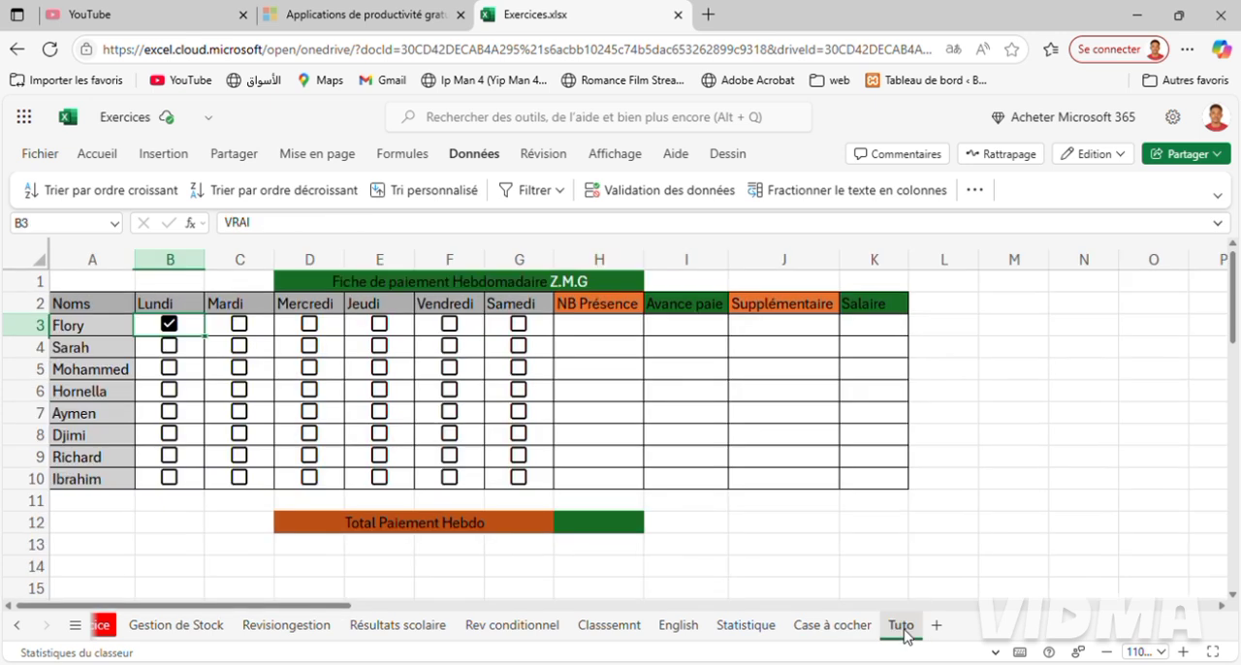
left_click_drag(184, 330, 230, 320)
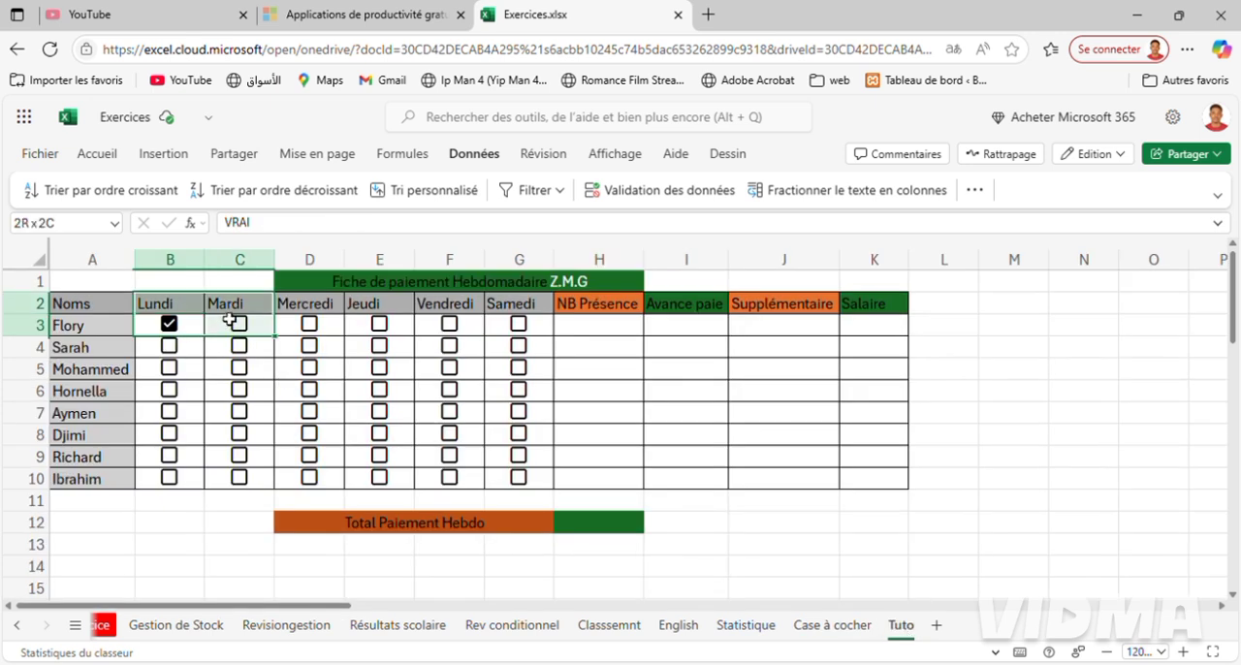
left_click(229, 325)
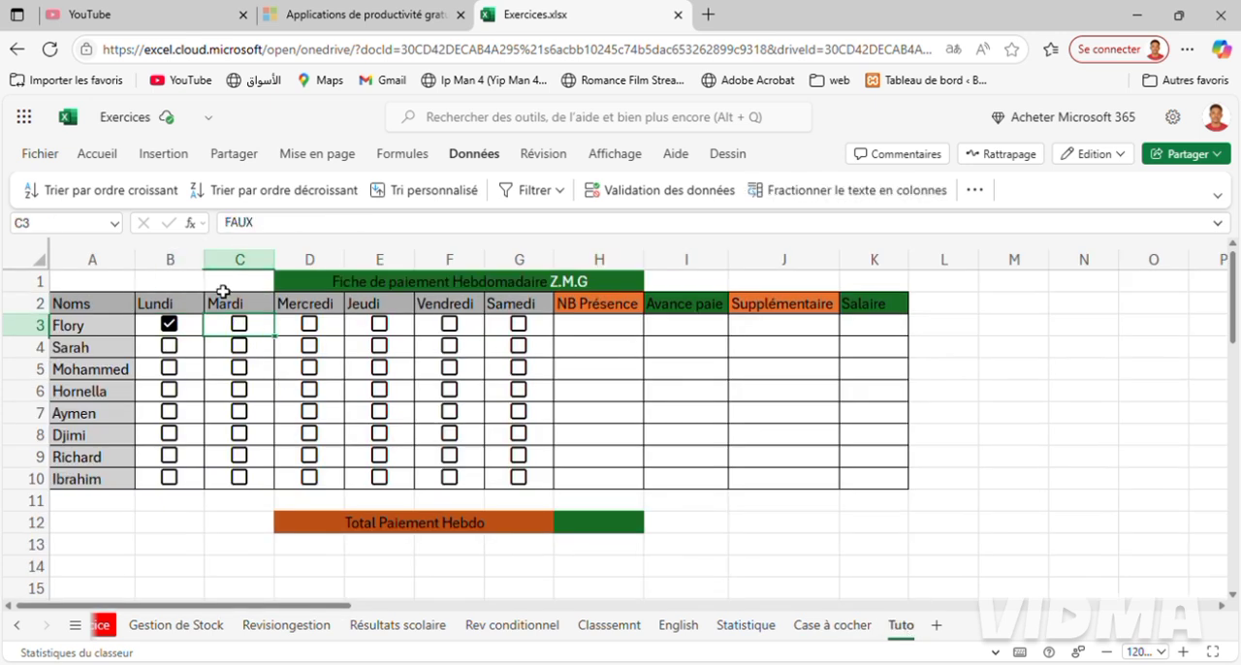
left_click(311, 326)
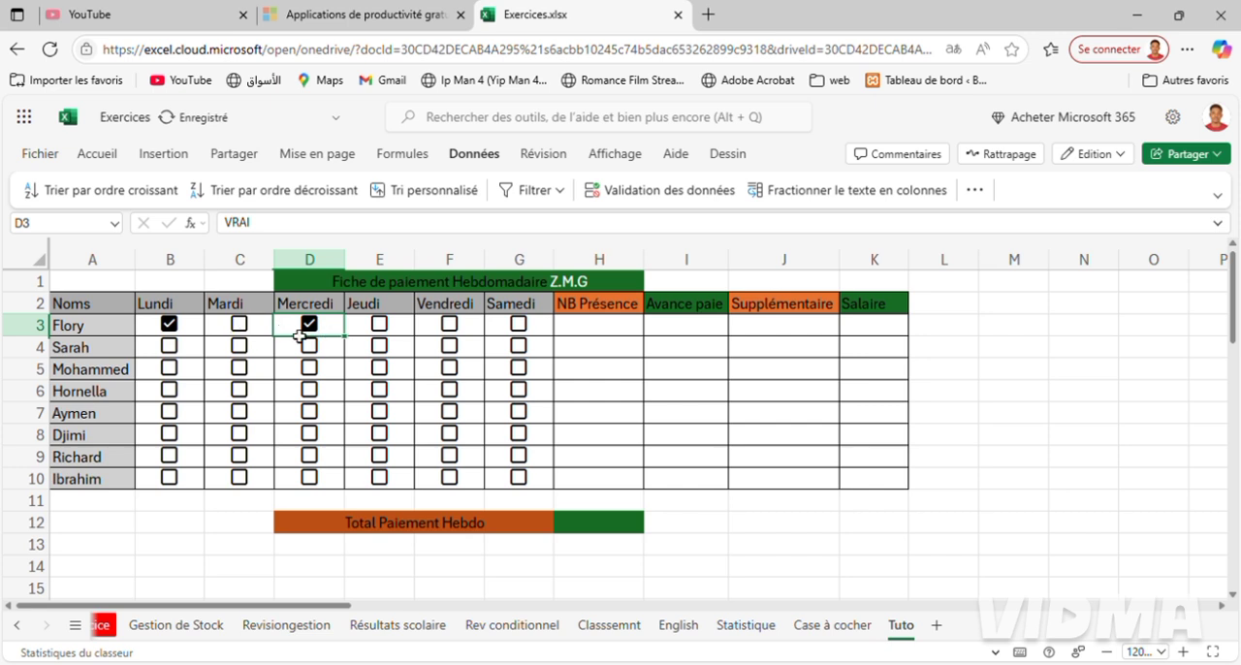
left_click(309, 327)
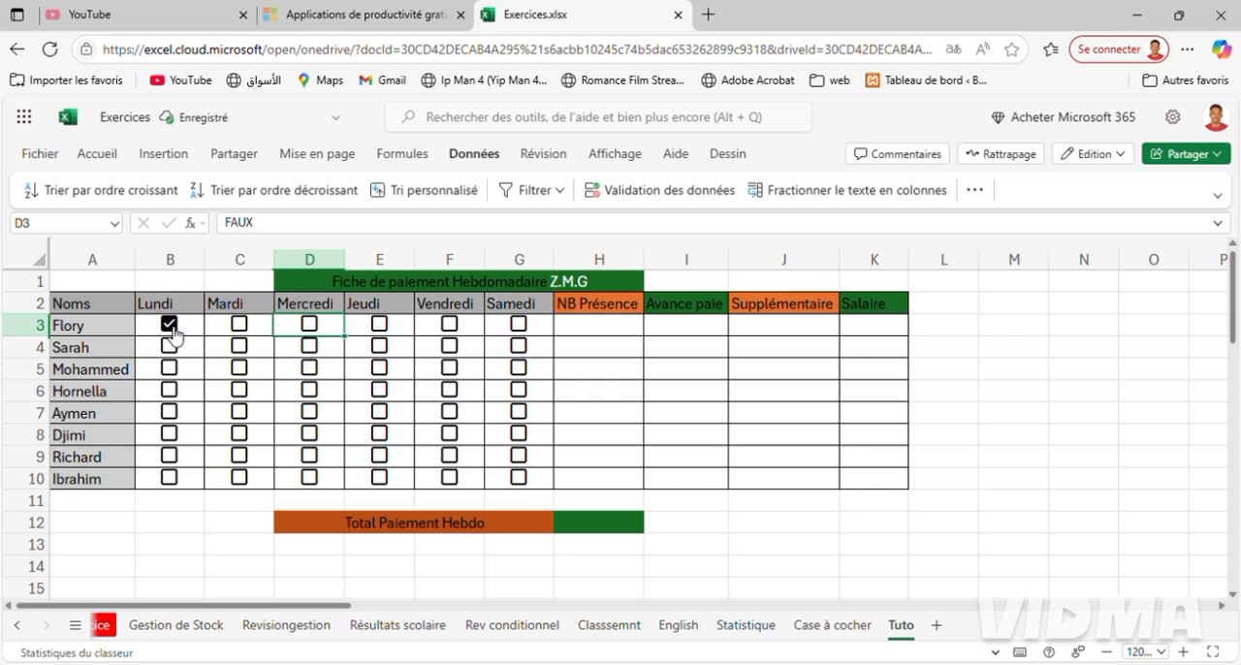
left_click(172, 334)
Enter the formula =NB.SI(B3:G3;VRAI) in H3 to count the first employee's ticked days.
left_click(592, 335)
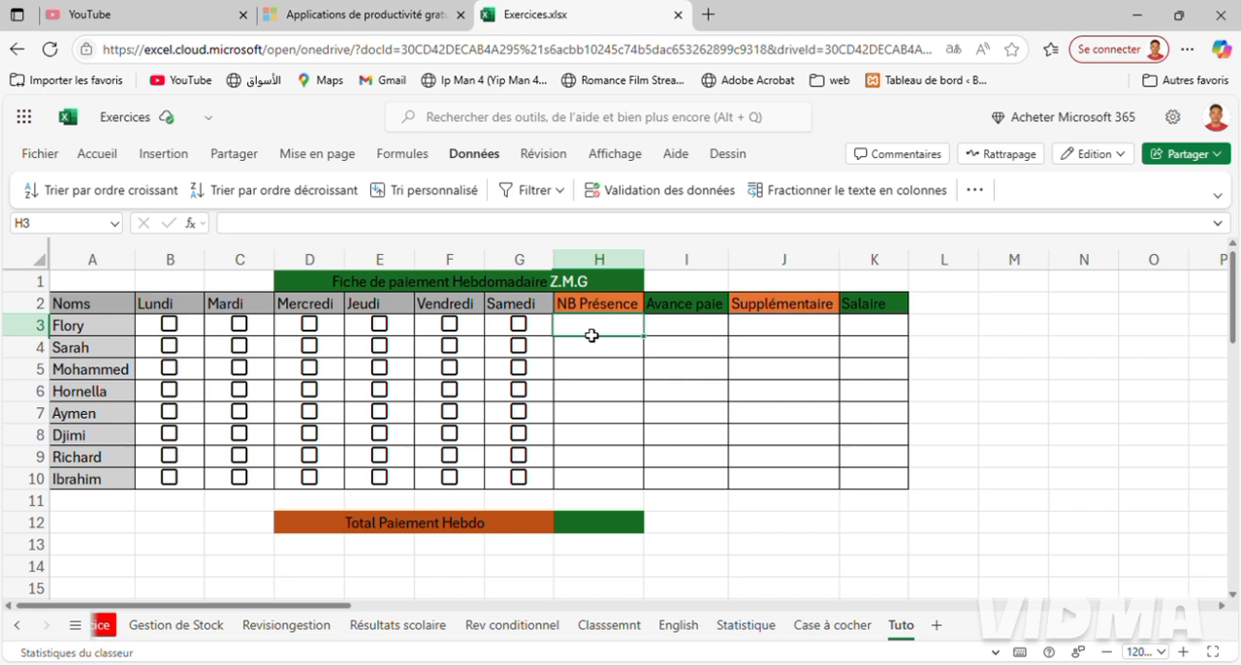
type("=")
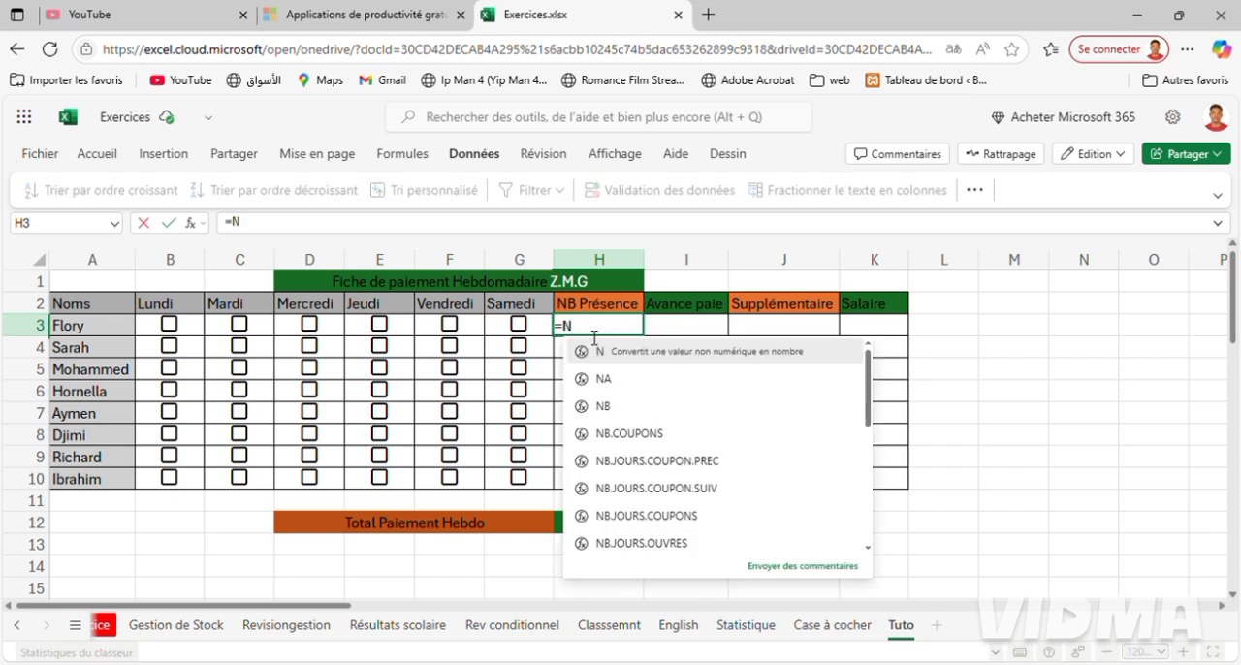
type("Nb/")
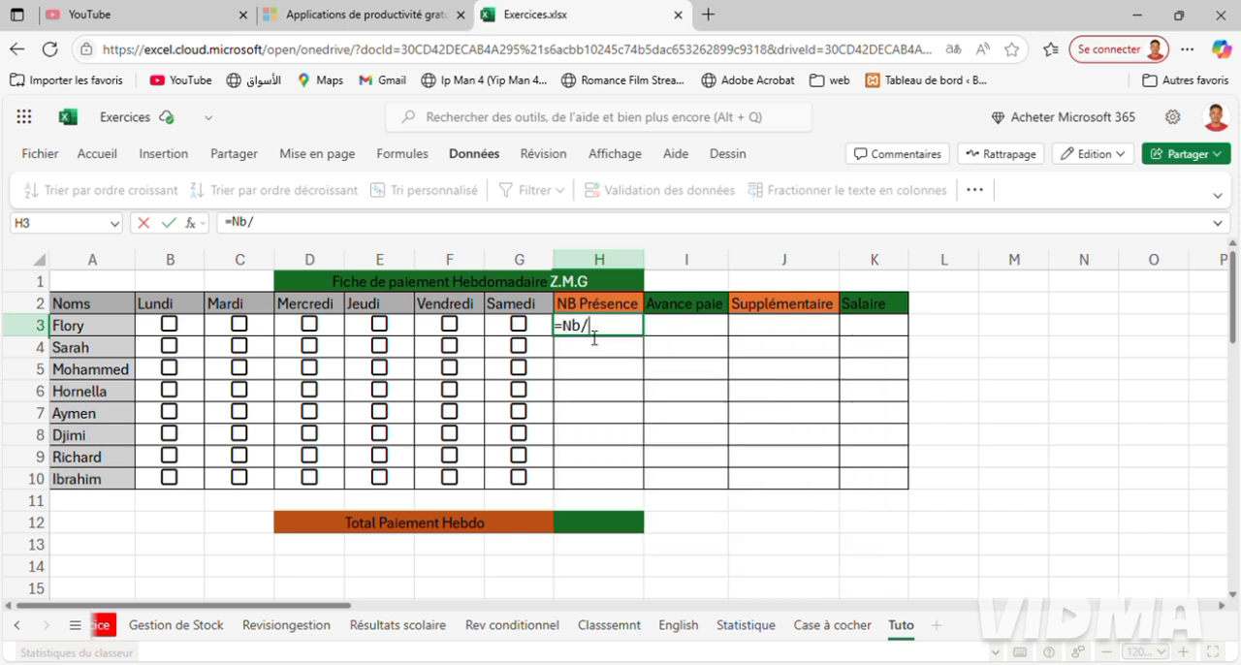
key("BackSpace")
type("?")
key("BackSpace")
type(".")
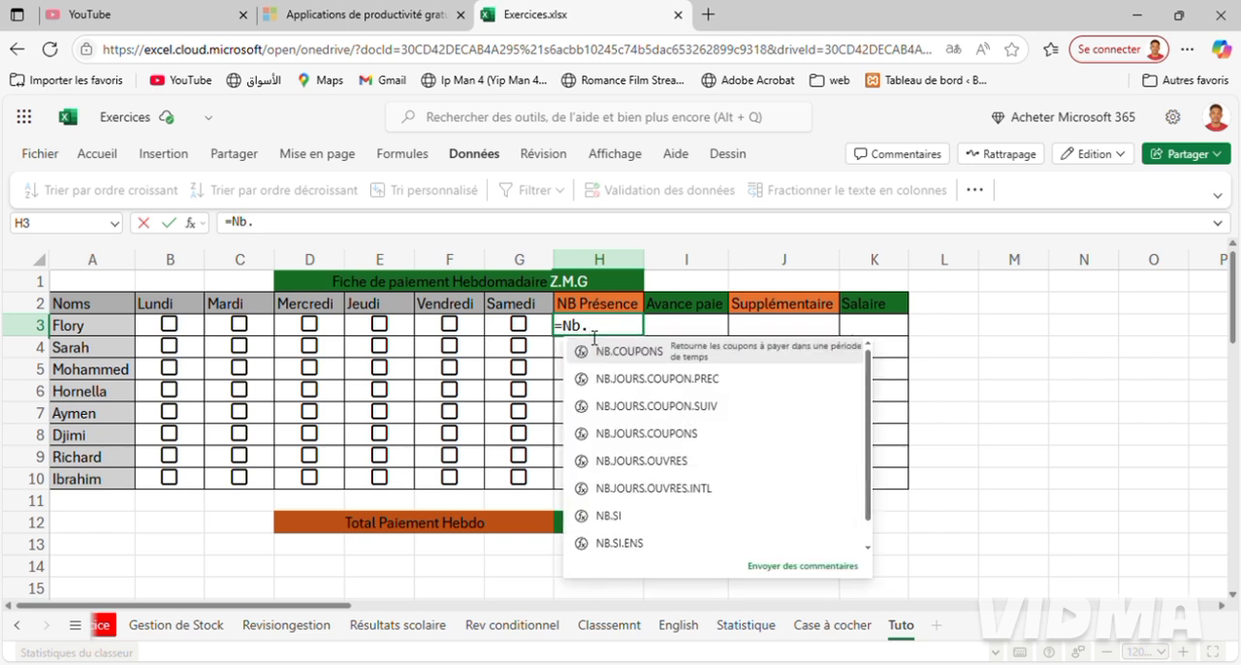
type("si")
key("Tab")
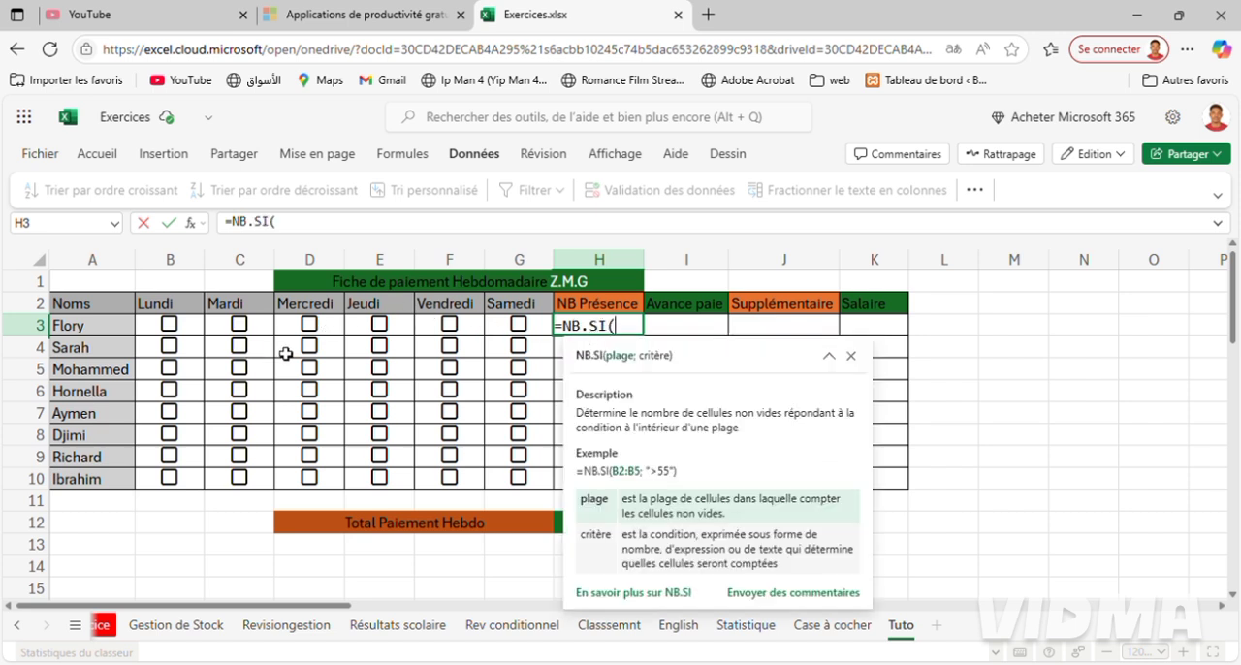
left_click_drag(169, 330, 517, 337)
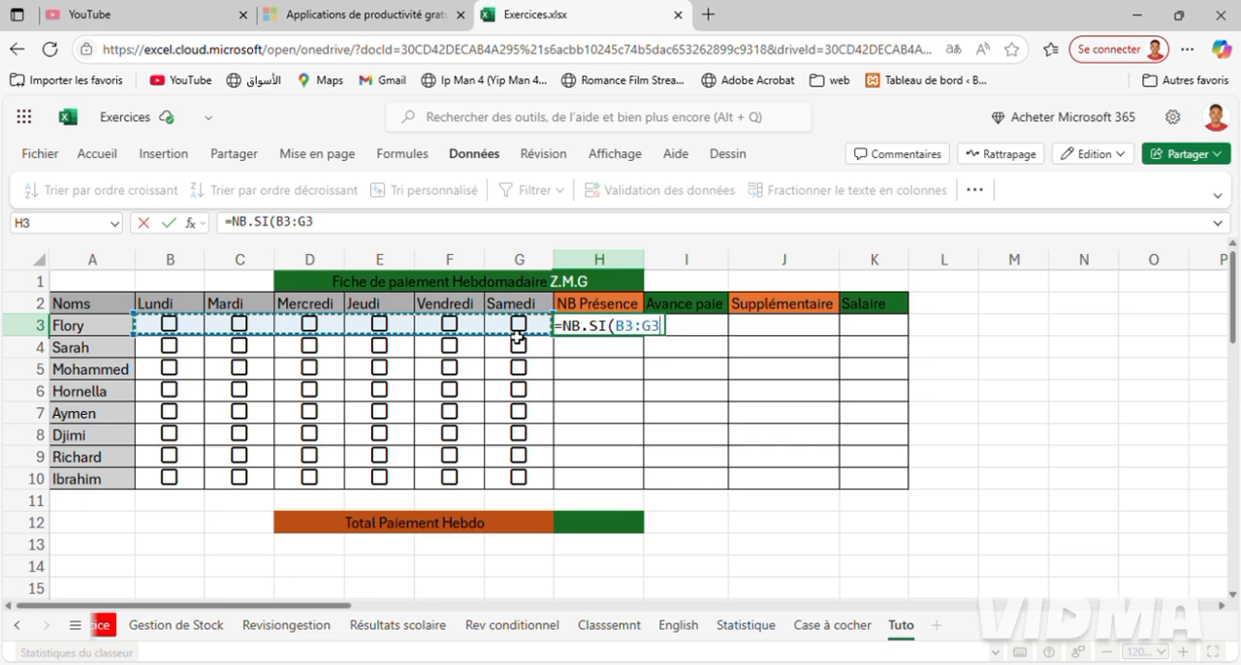
type(";")
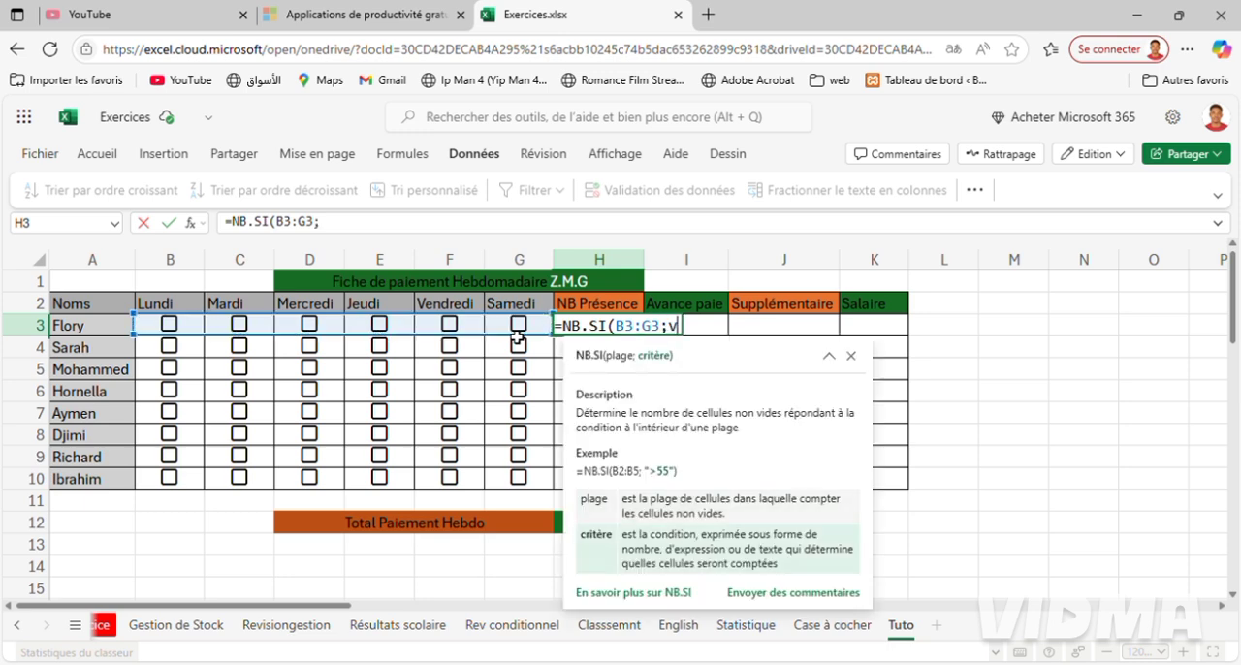
type("vrai")
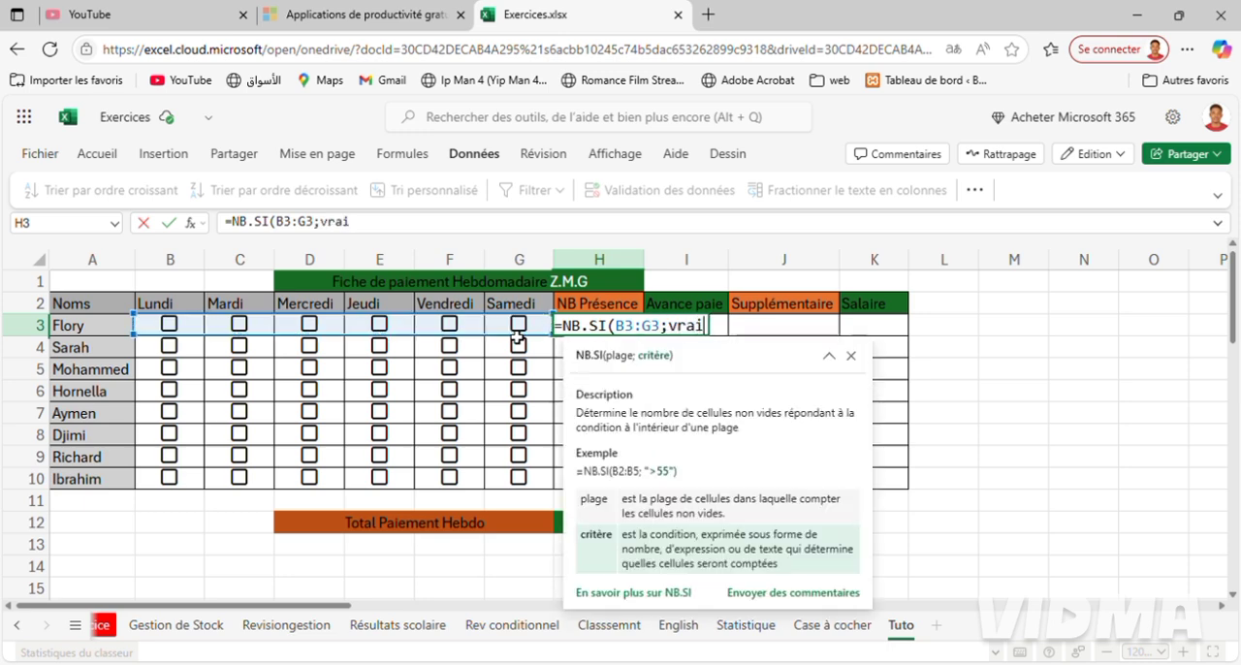
key("Return")
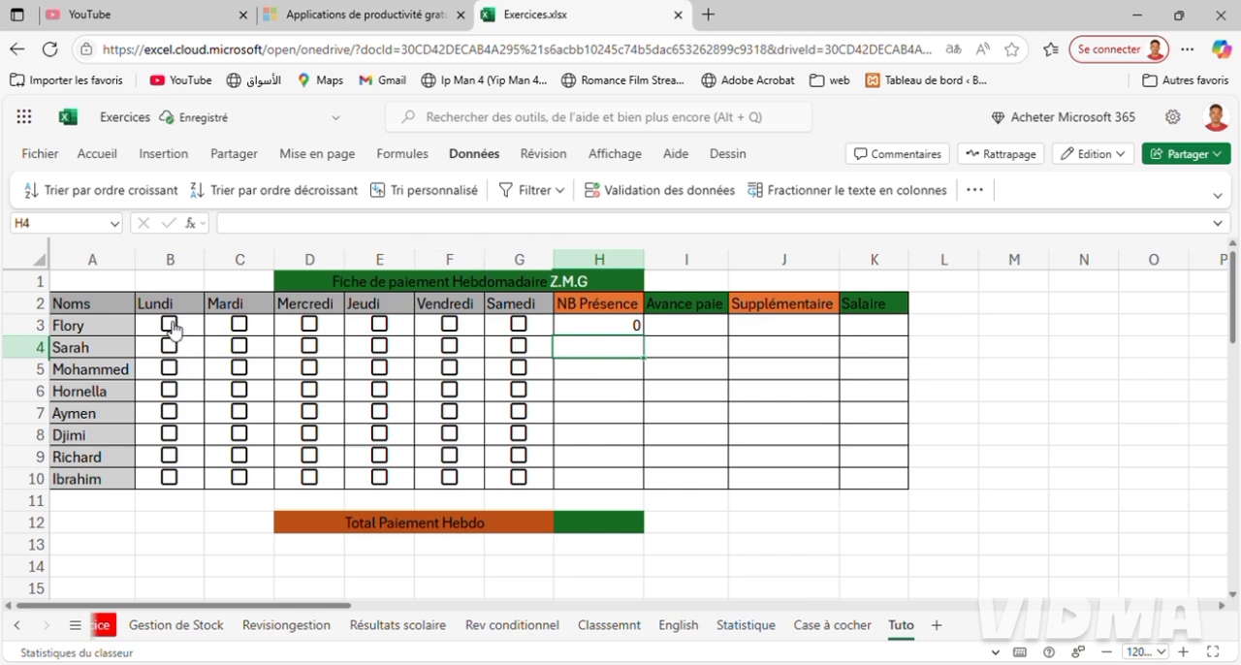
Test the presence formula by ticking the Lundi, Mardi, Mercredi and Jeudi checkboxes in row 3.
left_click(170, 325)
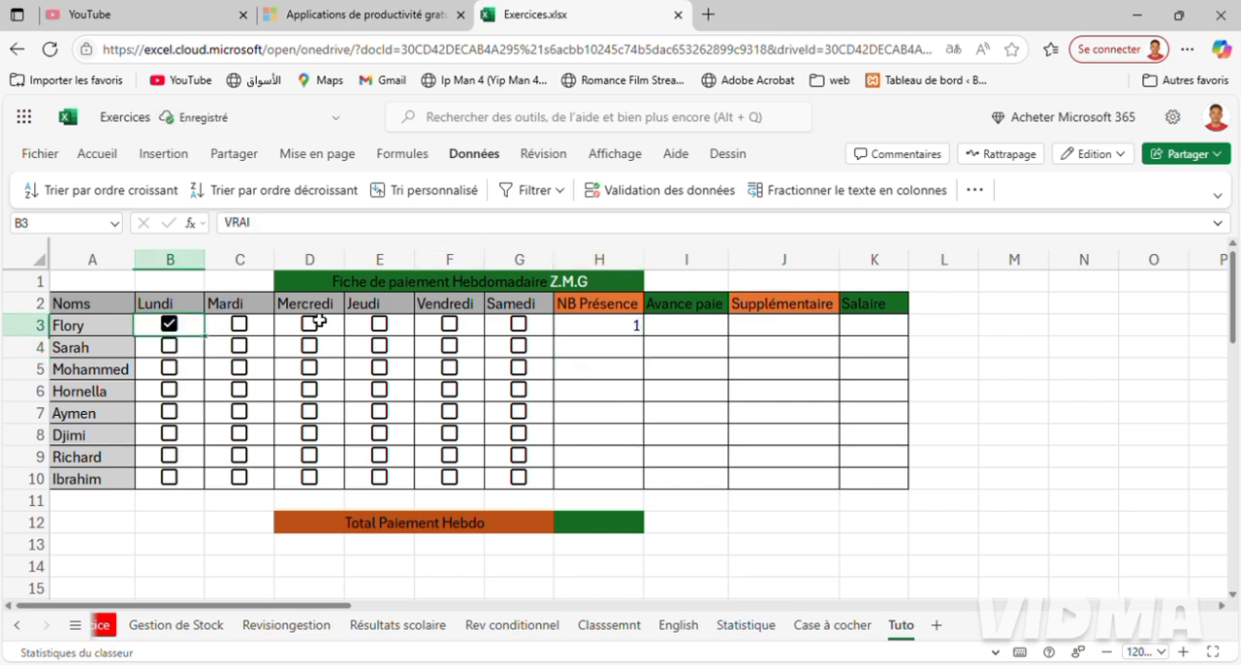
left_click(240, 324)
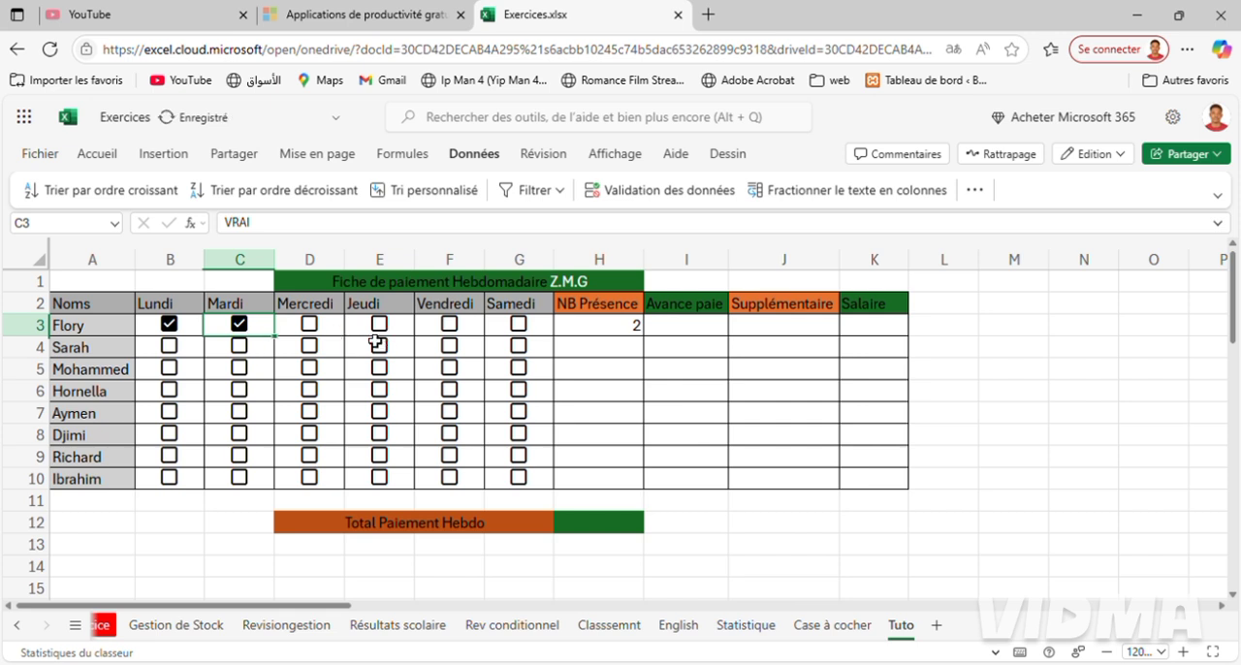
left_click(321, 336)
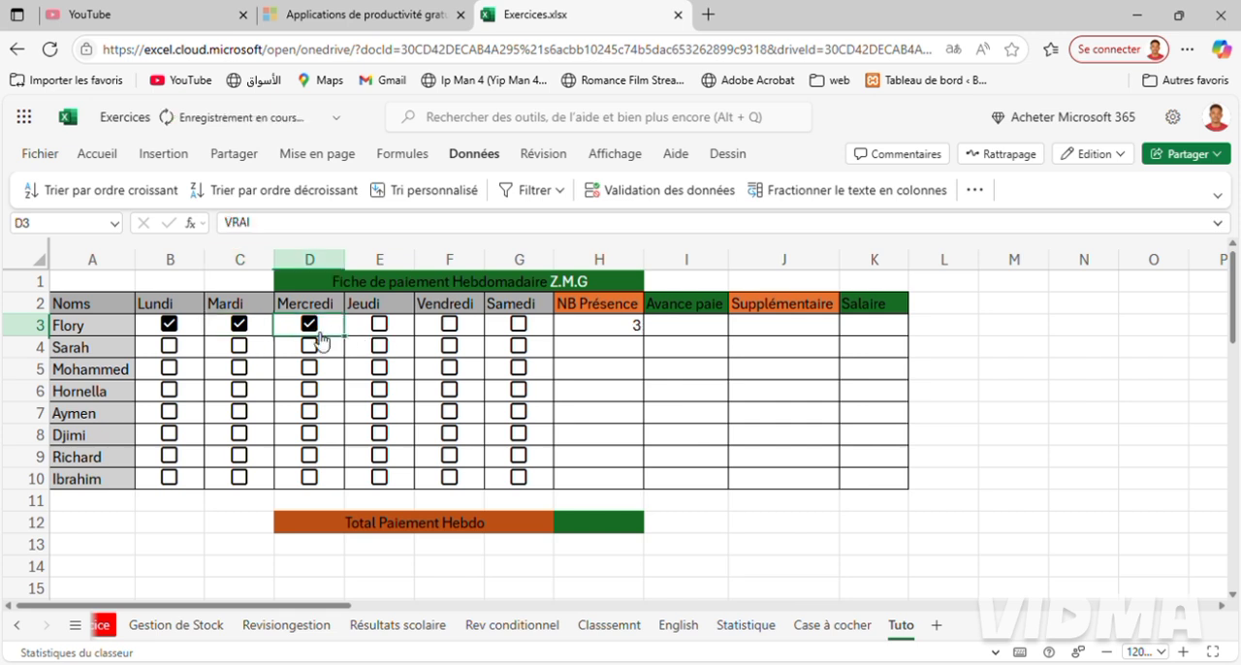
left_click(393, 334)
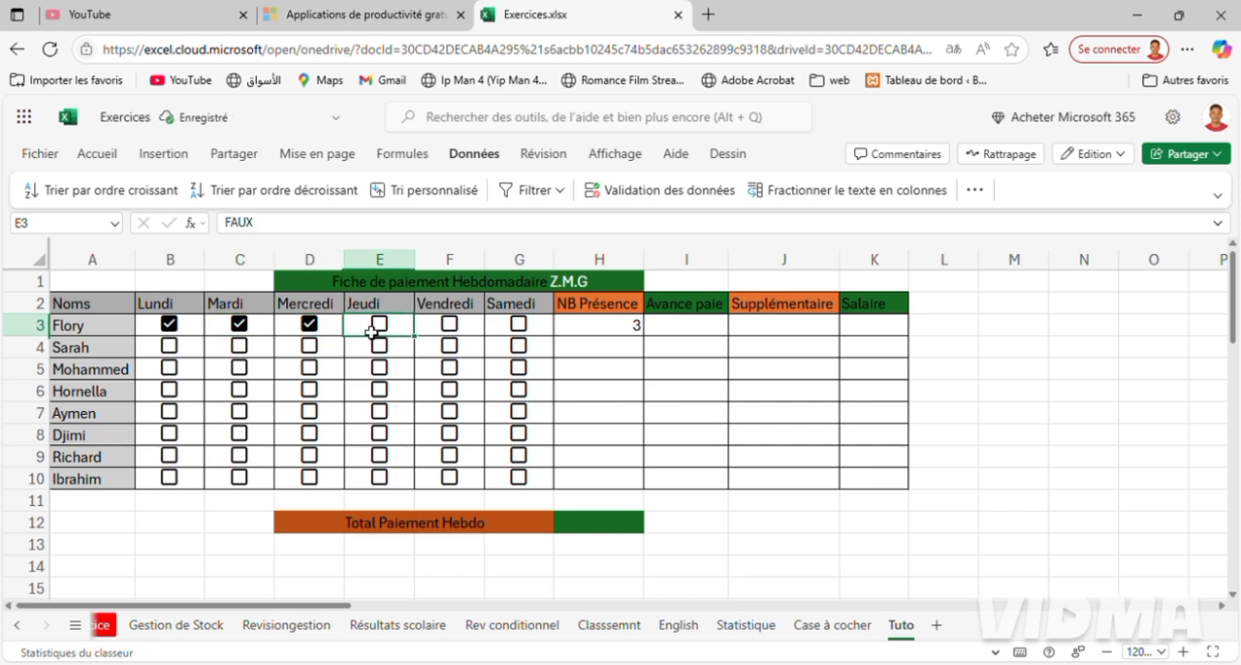
left_click(380, 328)
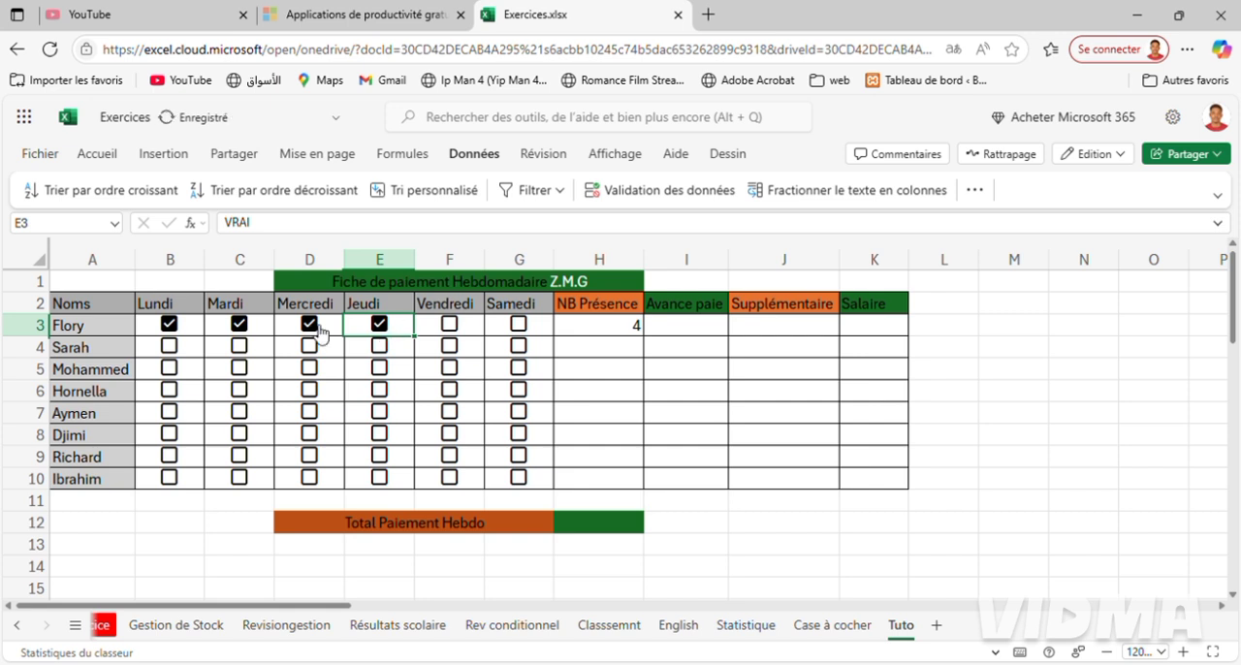
left_click(184, 331)
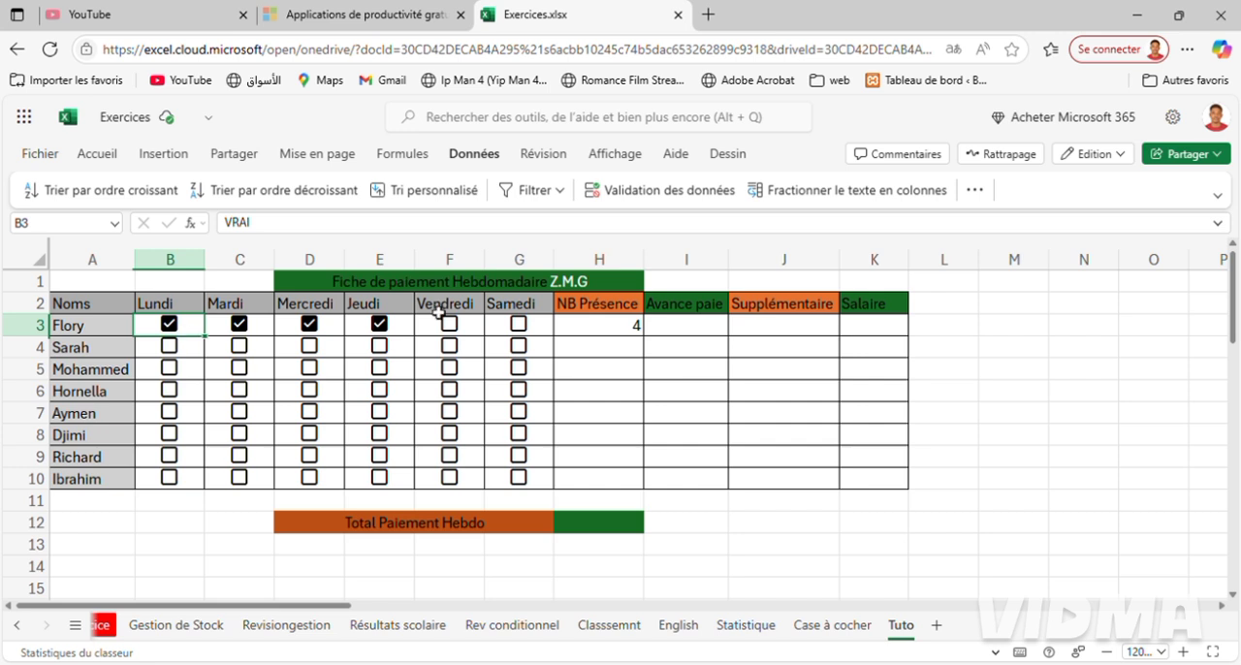
left_click(465, 333)
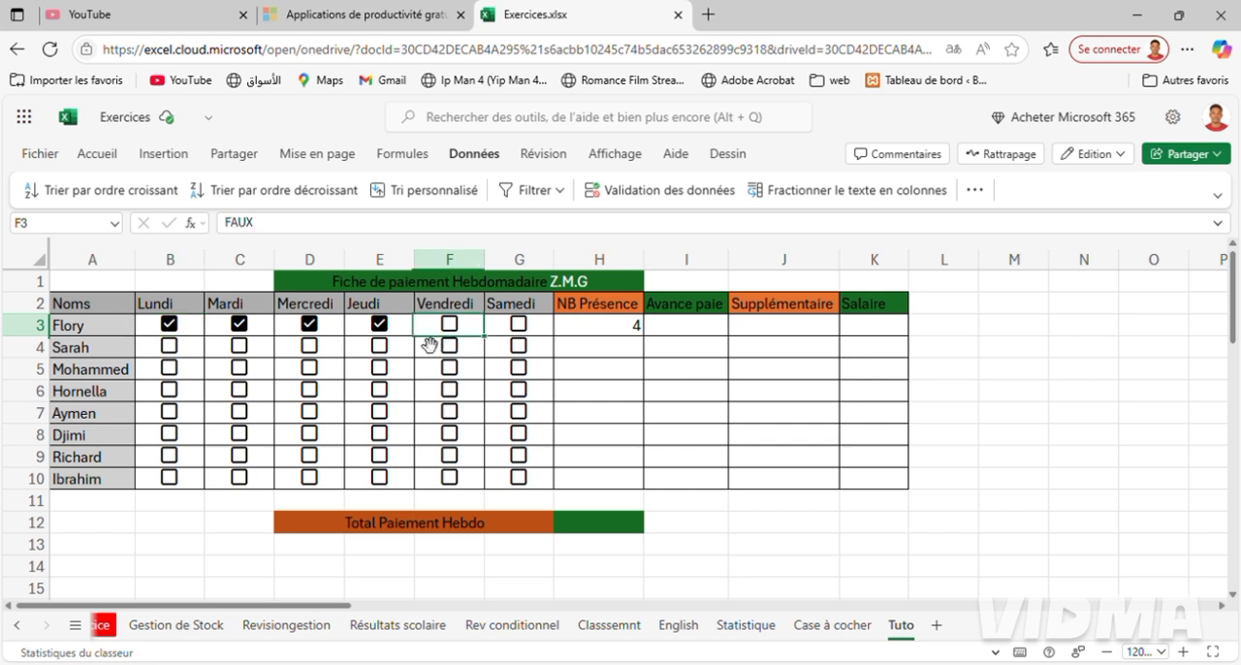
Toggle the Lundi checkbox in row 3, and clear the checkboxes in B3:E3 all at once.
left_click(179, 331)
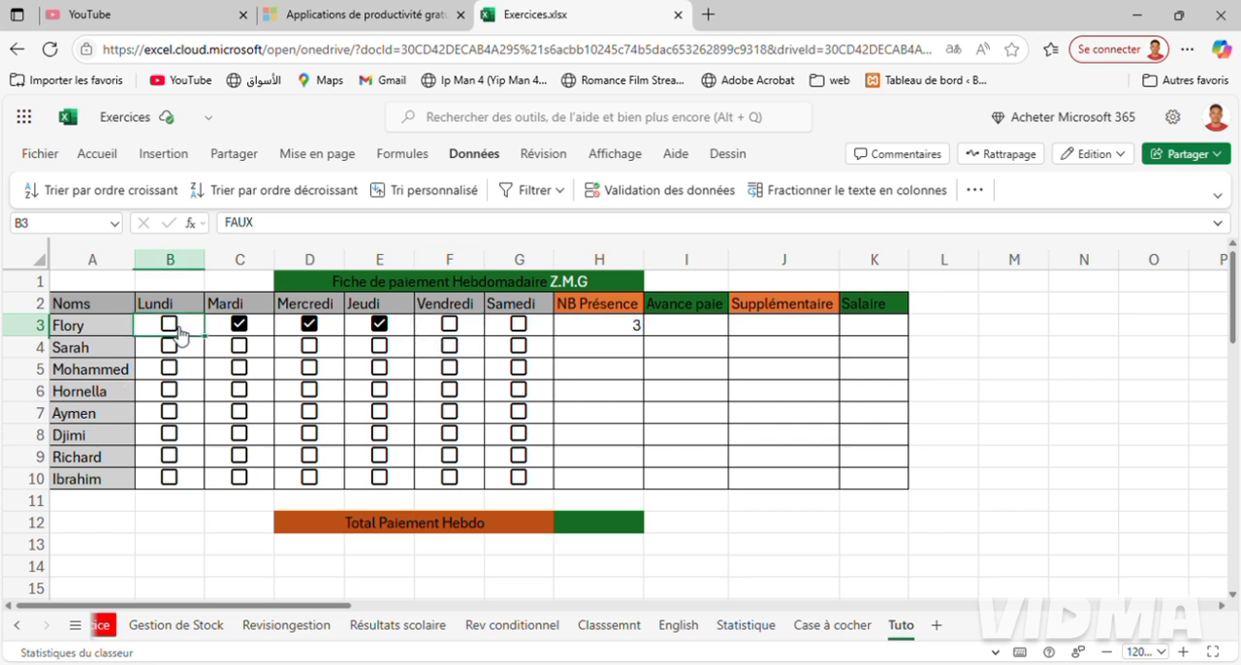
left_click(179, 331)
left_click(180, 331)
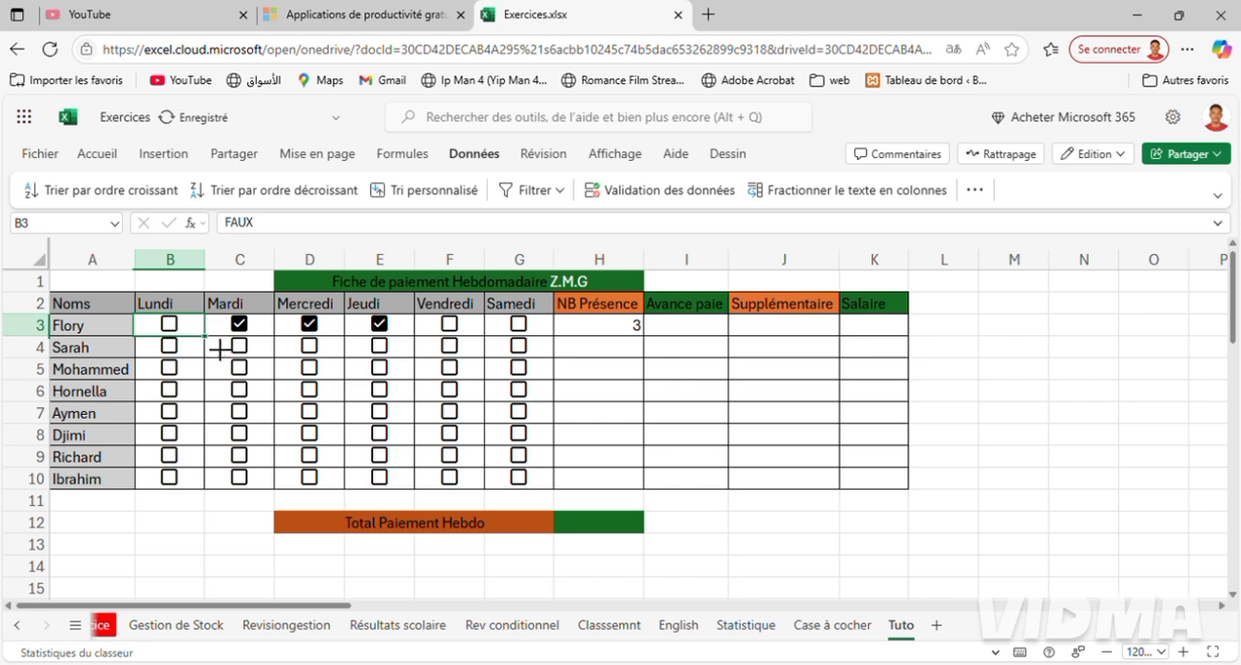
left_click(405, 326, "shift")
key("Delete")
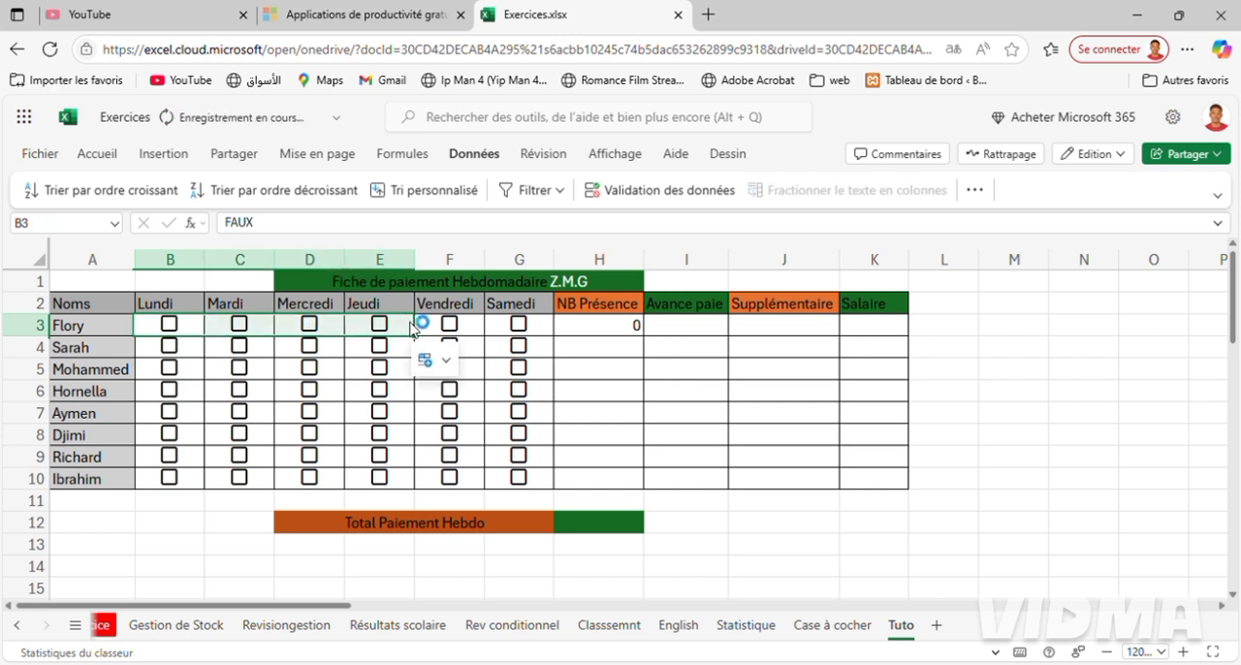
On Case à cocher, tick Mercredi and Jeudi in row 3 to check the presence cell's highlighting.
left_click(822, 628)
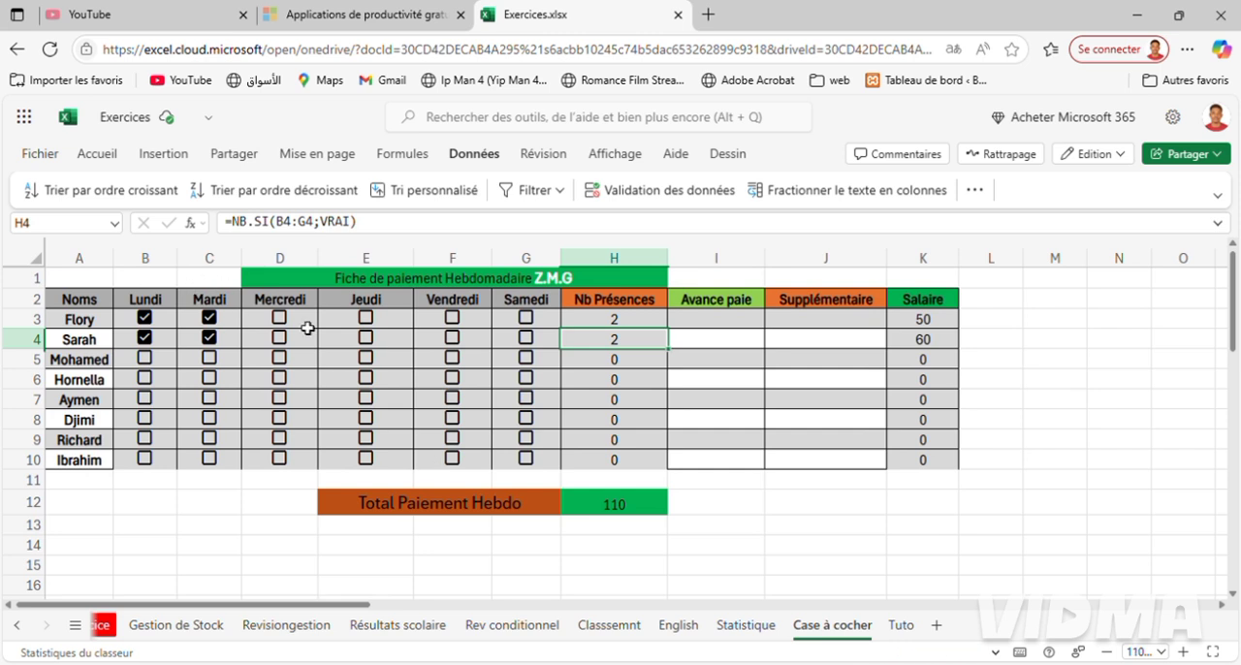
left_click(279, 320)
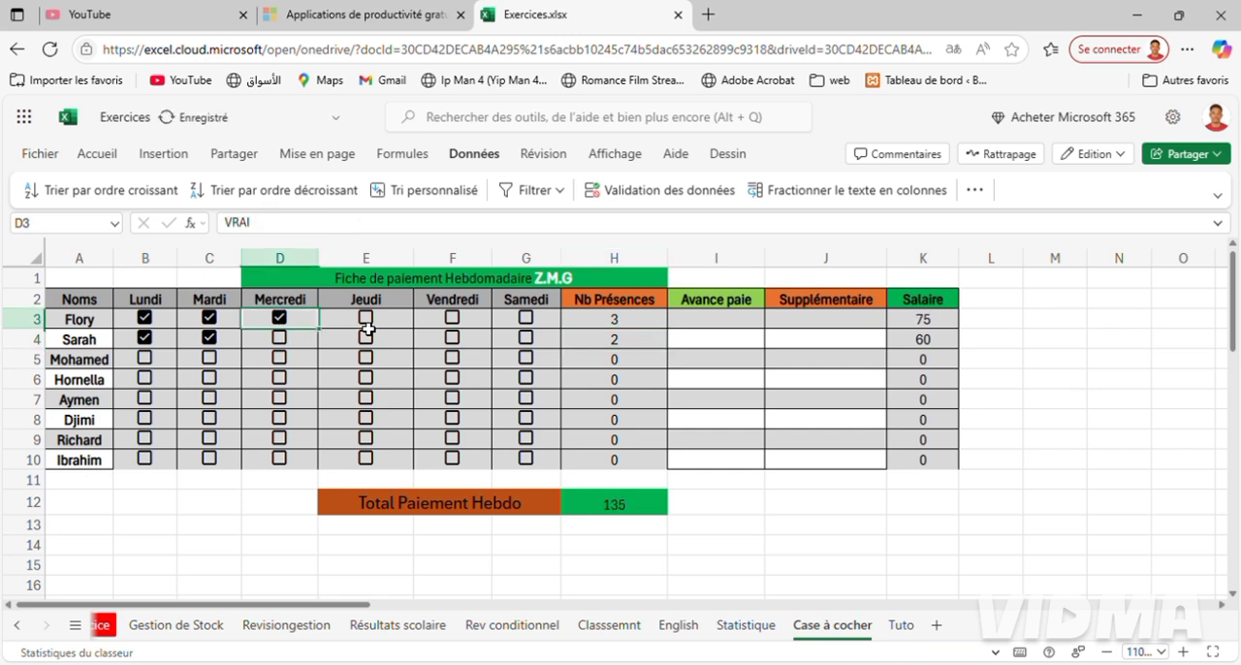
left_click(374, 324)
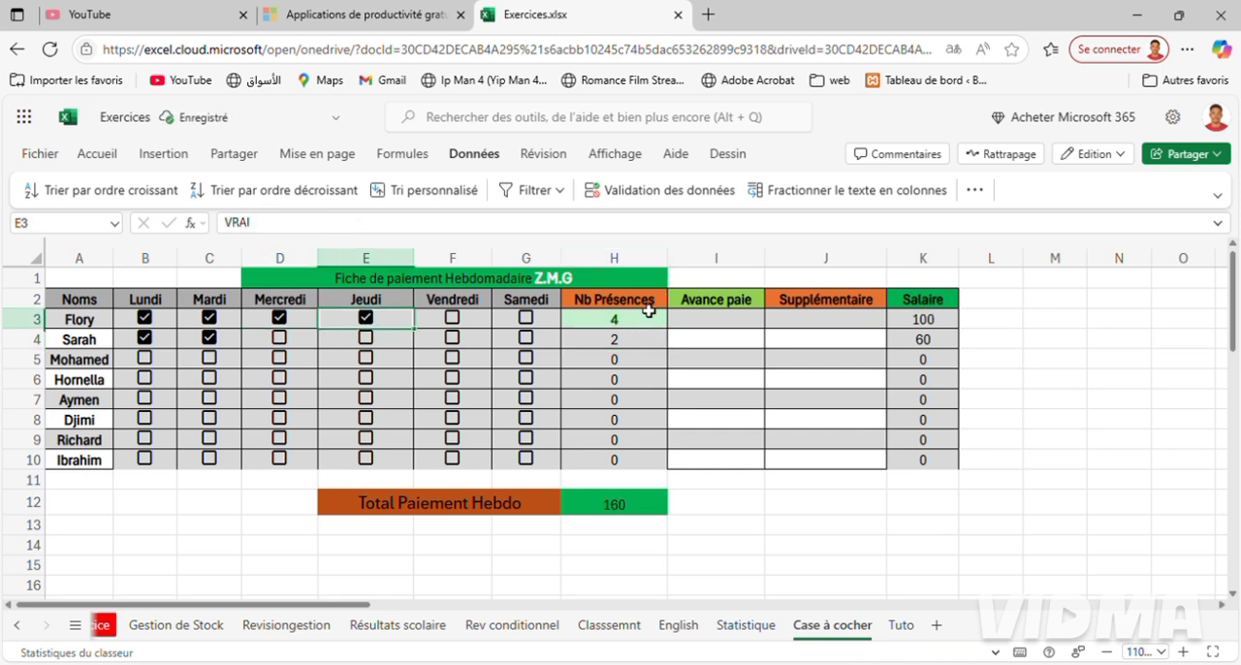
left_click(454, 328)
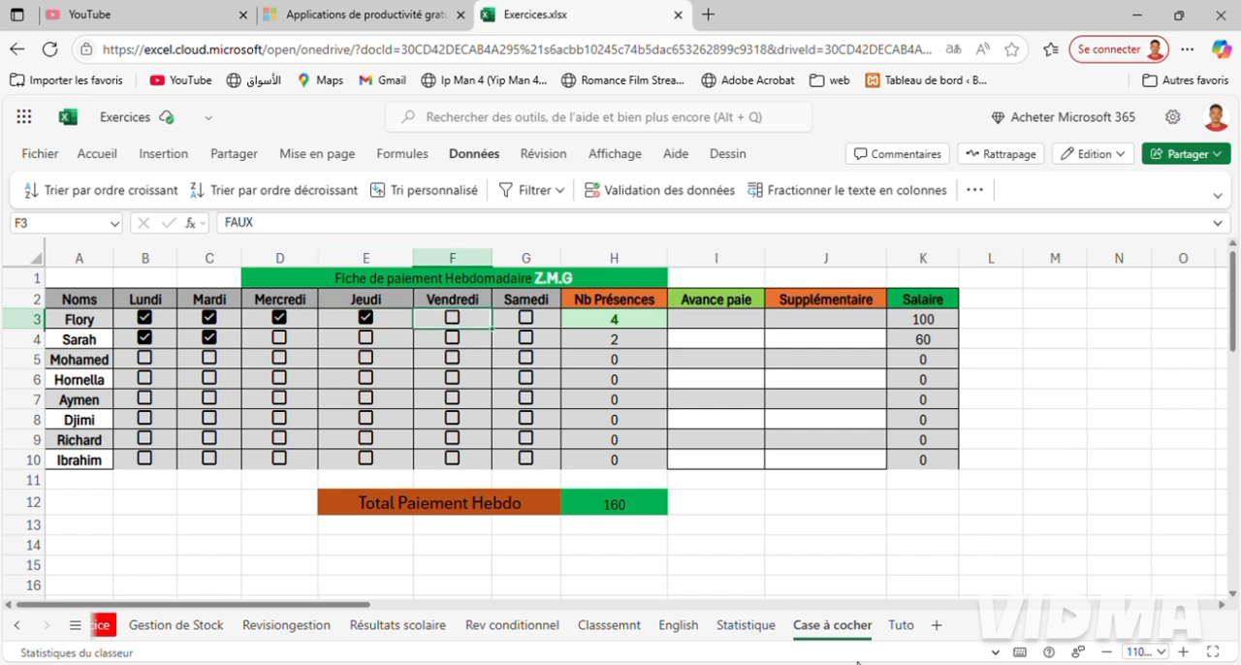
On the Tuto sheet, add a conditional formatting rule to H3 that highlights values greater than 3 in the green style.
left_click(901, 626)
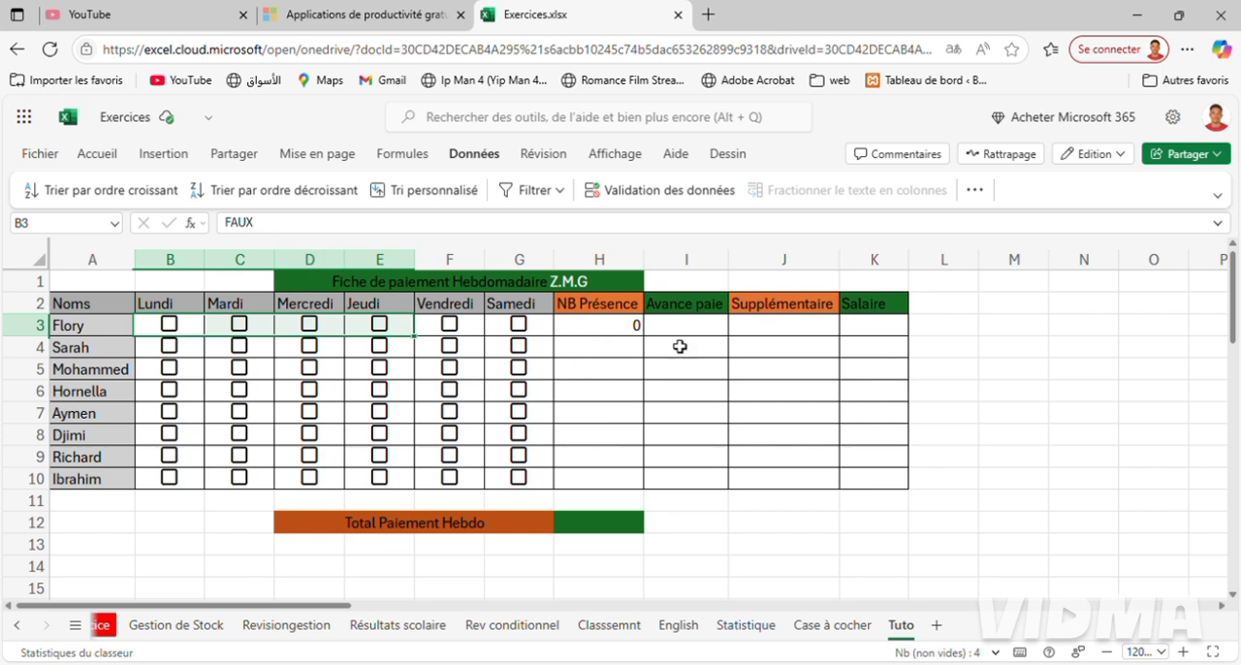
left_click(613, 336)
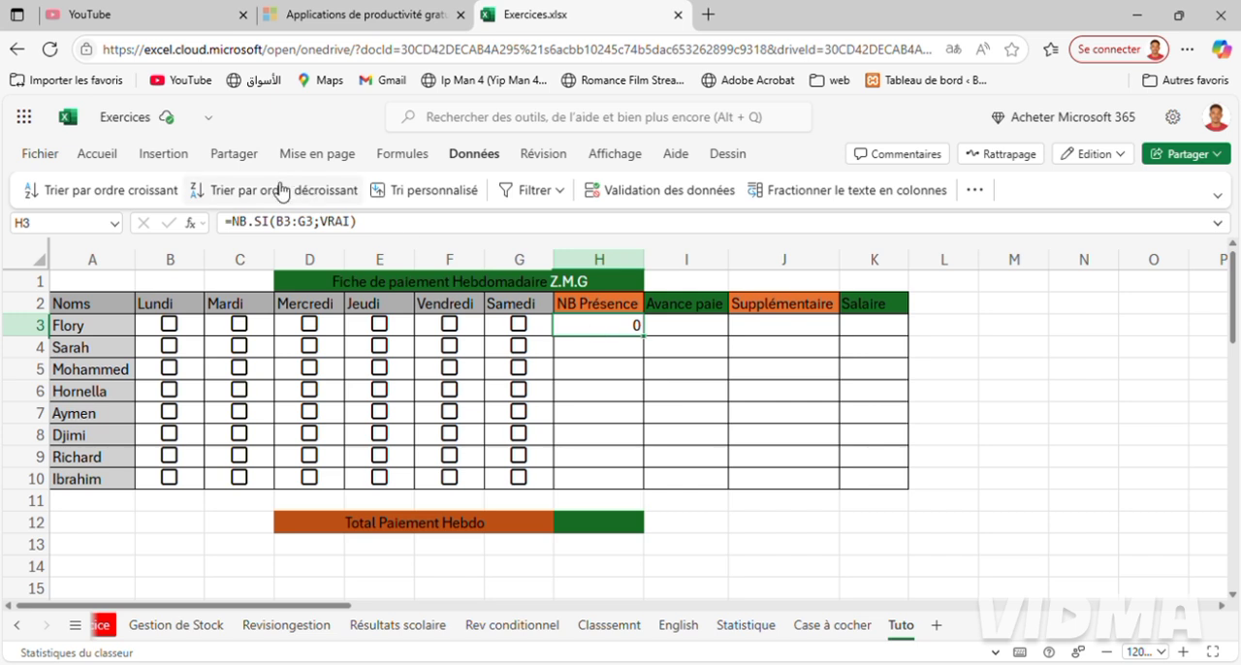
left_click(119, 157)
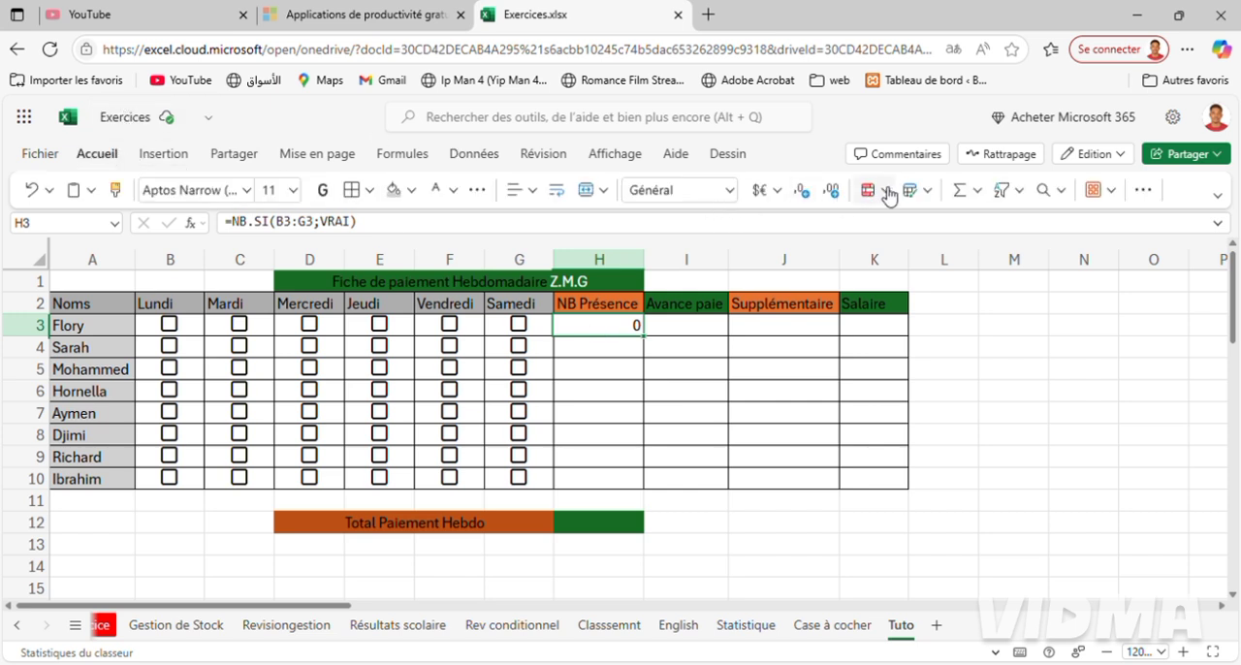
left_click(885, 192)
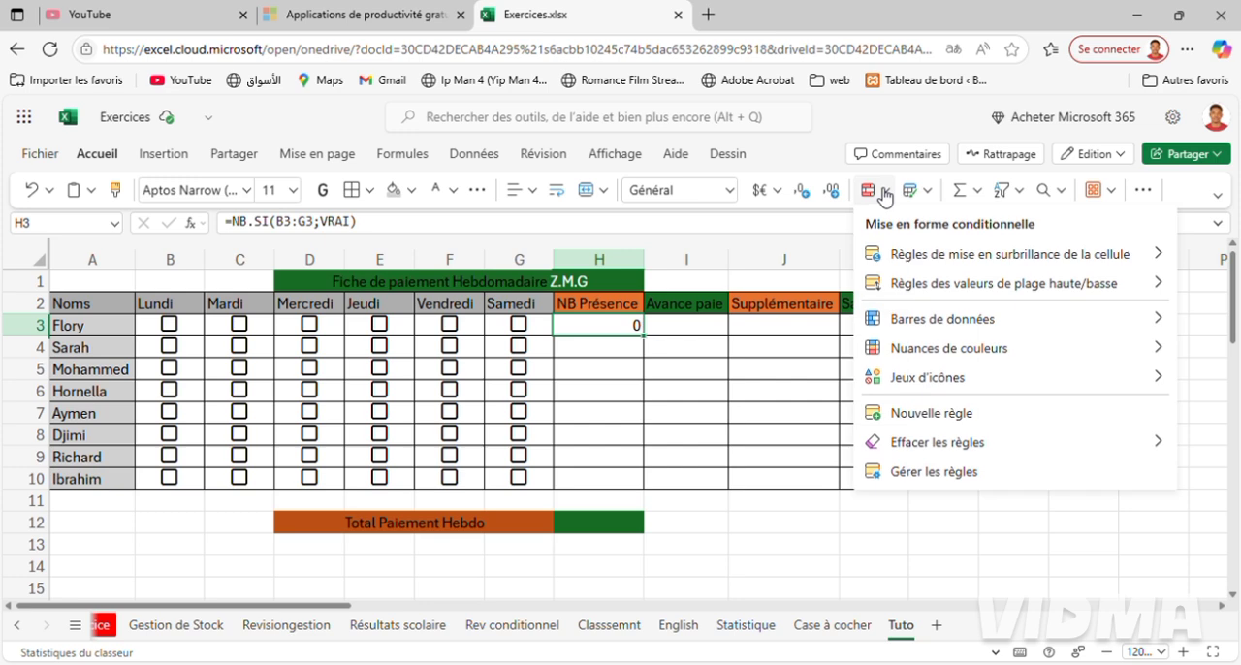
mouse_move(935, 259)
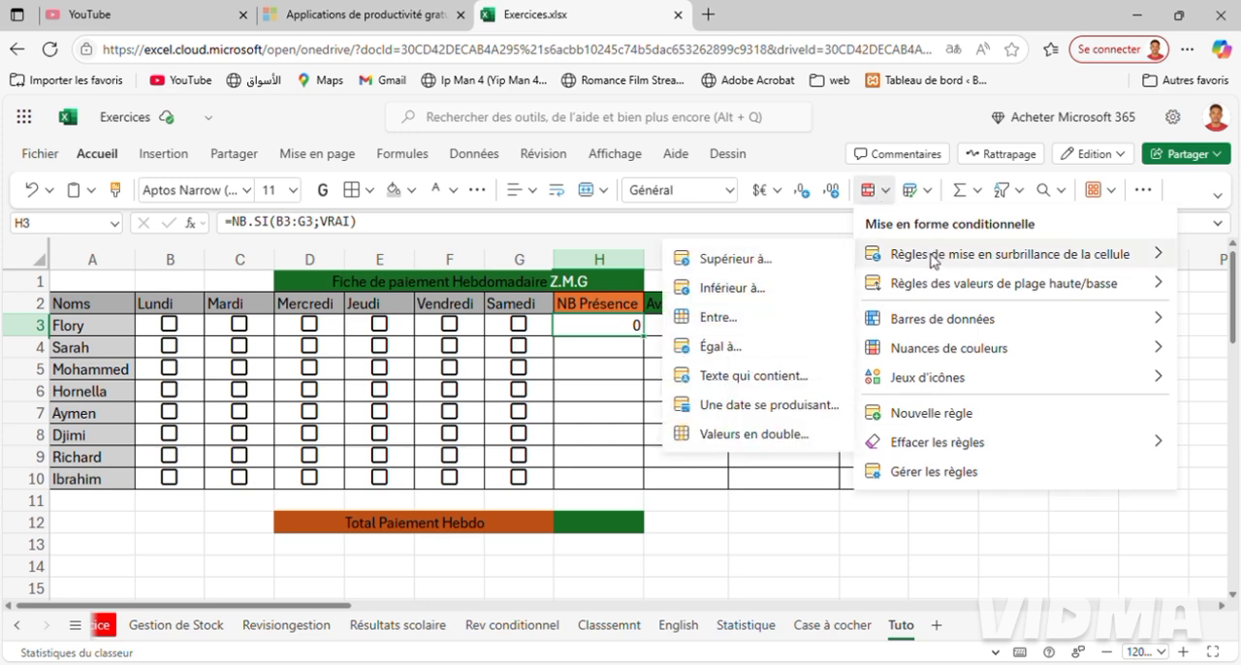
left_click(755, 262)
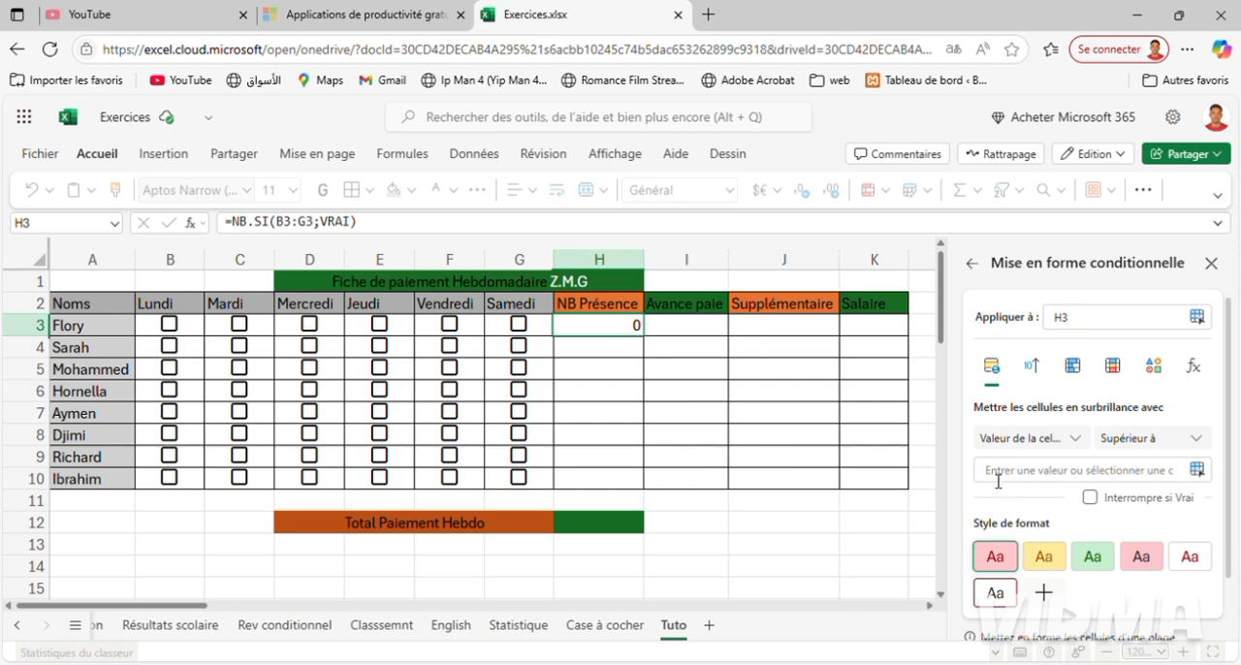
type("3")
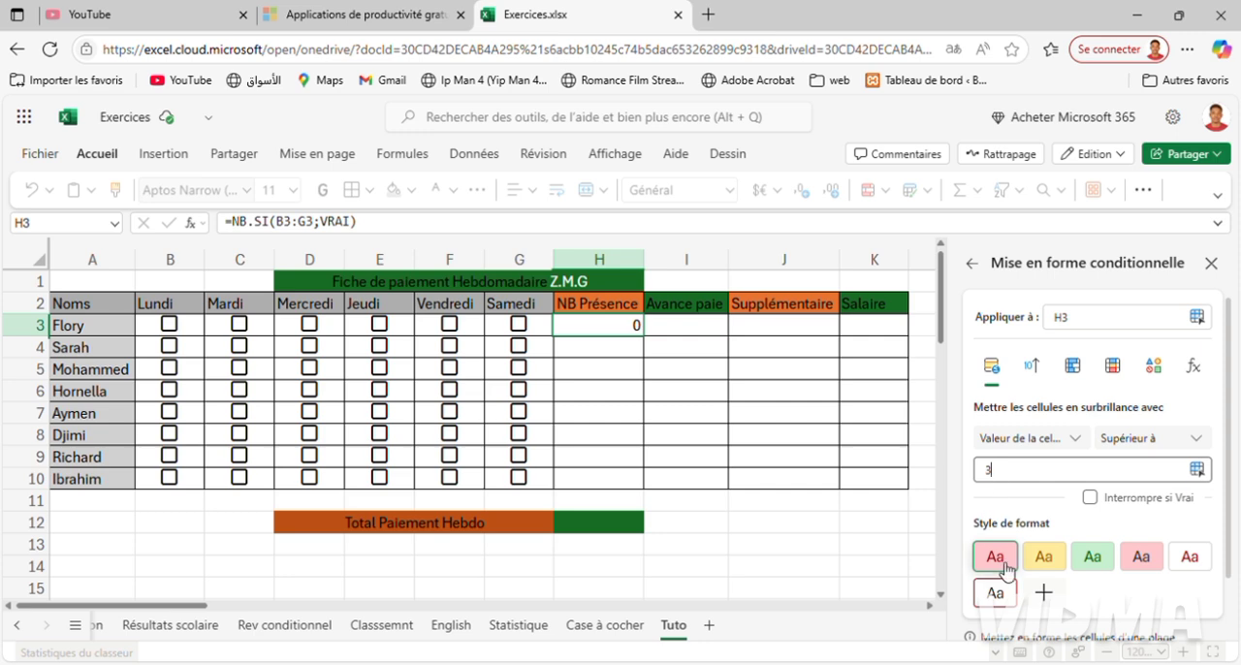
left_click(1095, 561)
scroll(1095, 562, "down", 1)
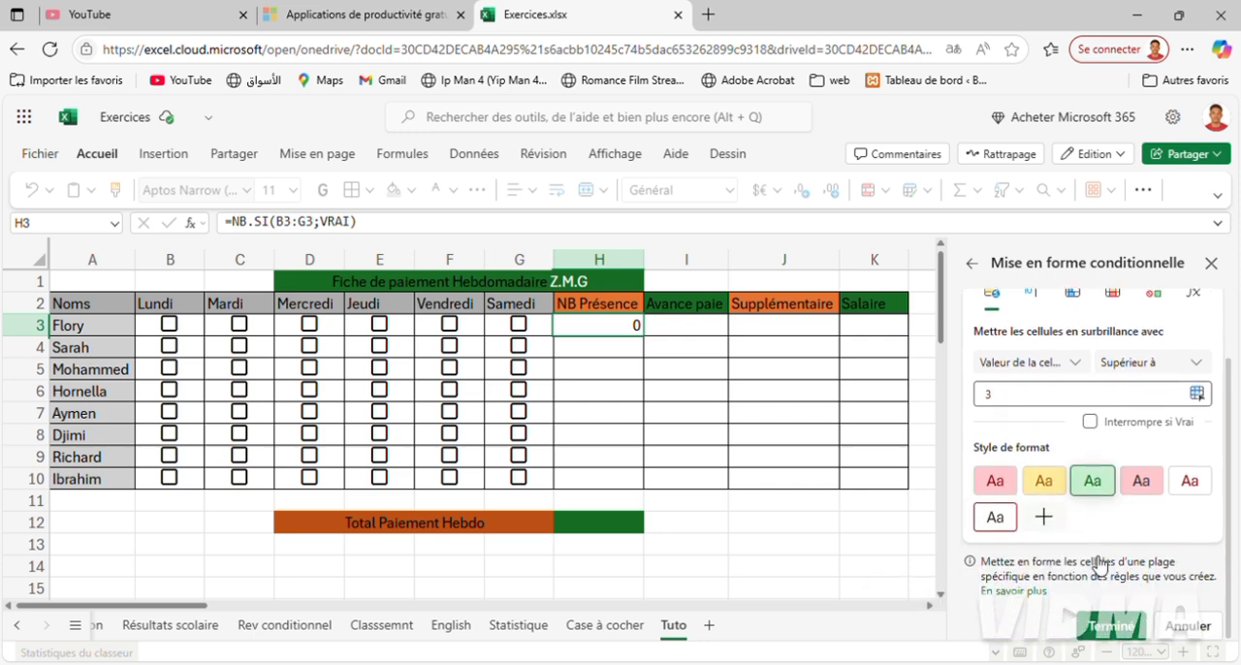
left_click(1116, 626)
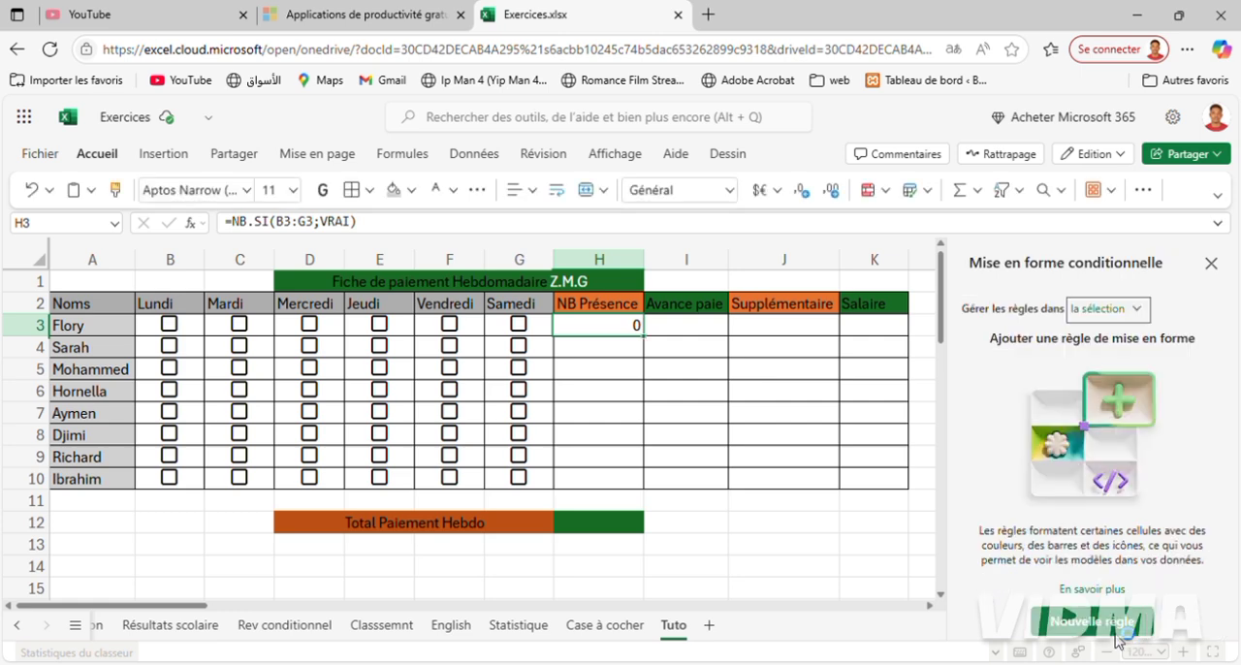
left_click(1212, 264)
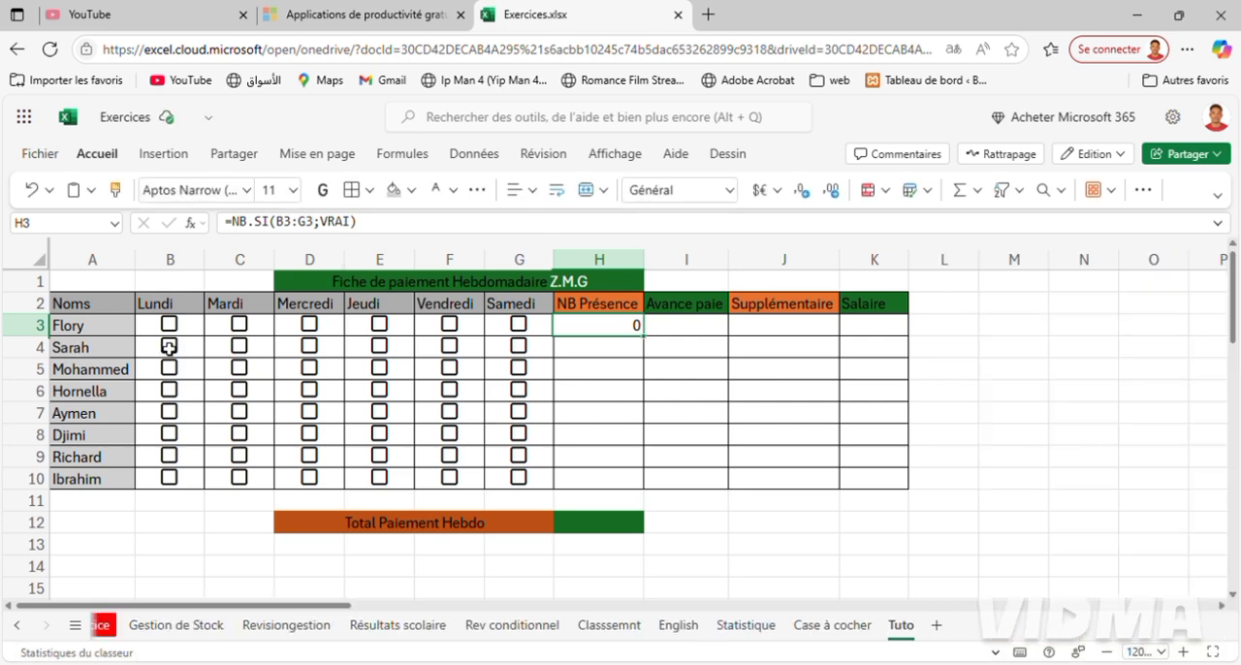
Toggle the Lundi checkbox in row 4, and tick Lundi through Vendredi in row 3 to test the presence highlighting.
left_click(170, 346)
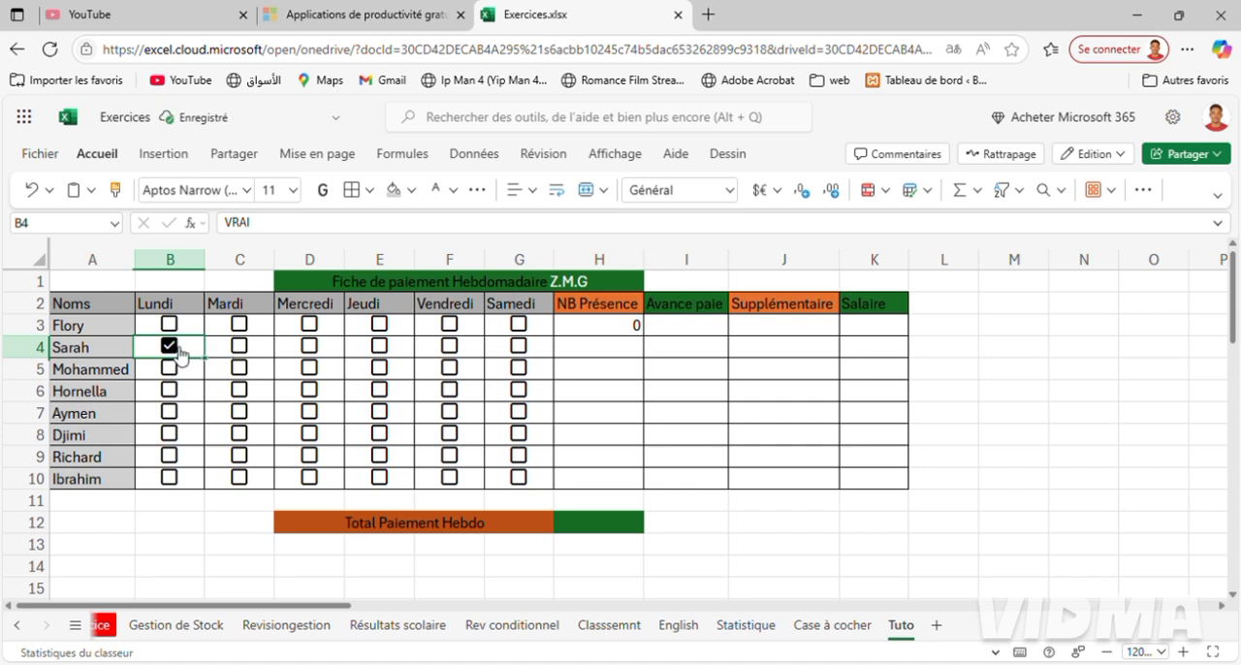
left_click(173, 347)
left_click(170, 324)
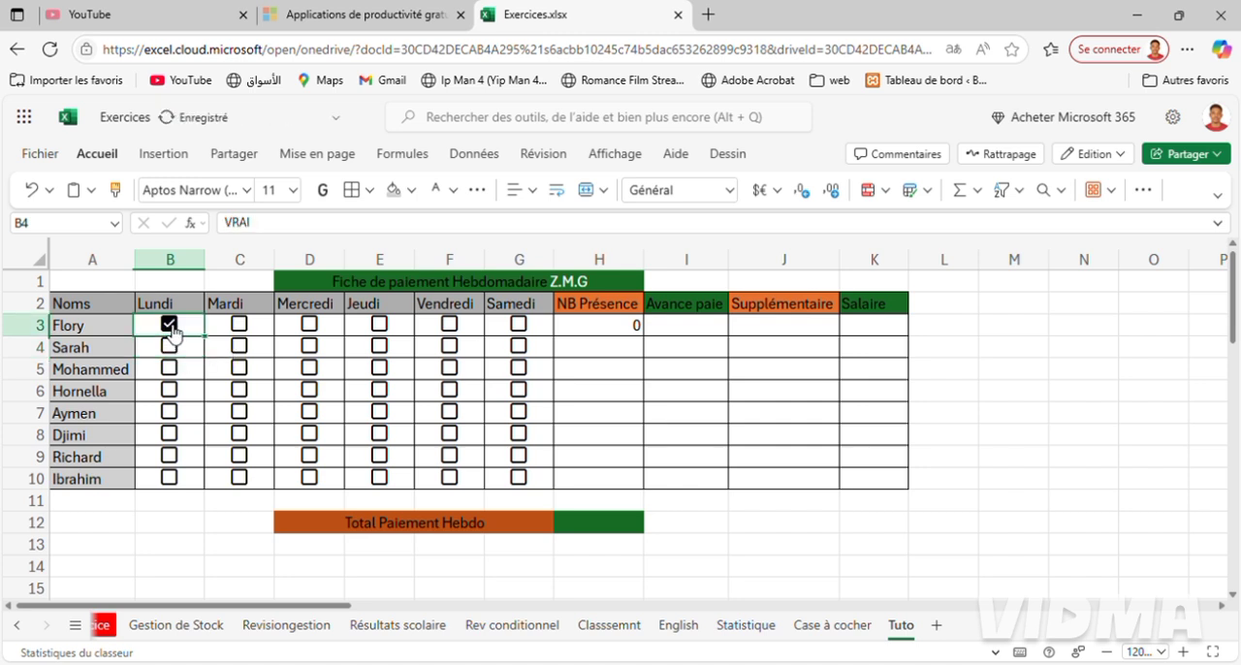
left_click(230, 333)
key("space")
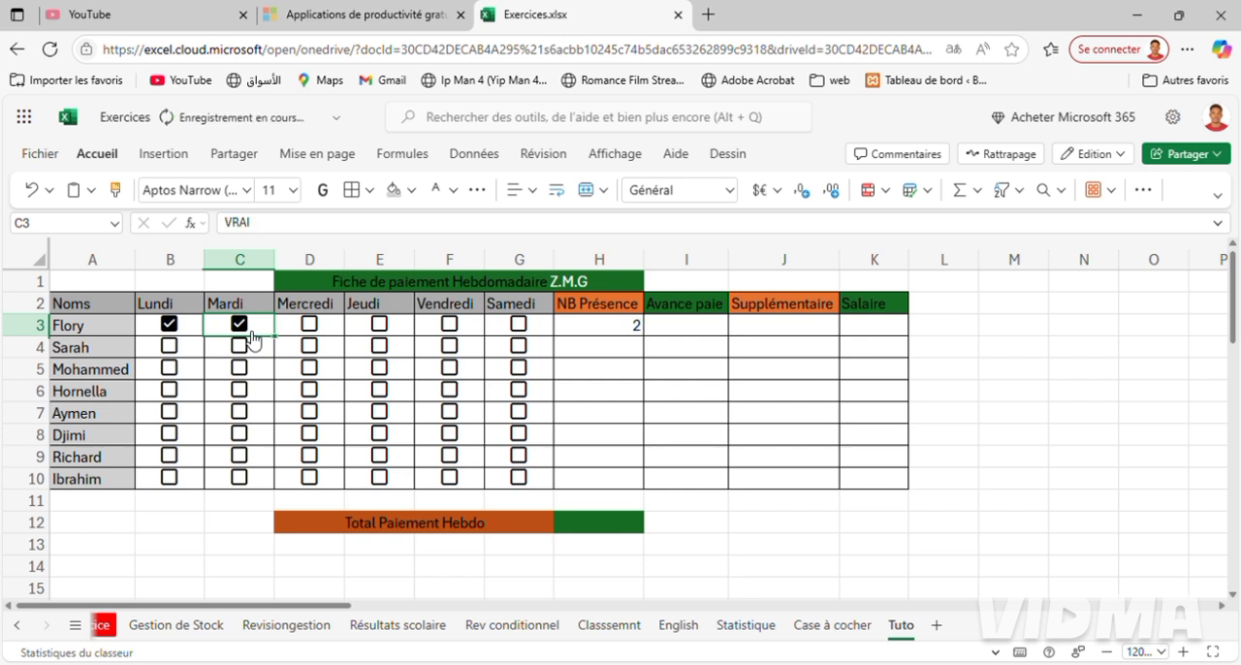
left_click(309, 330)
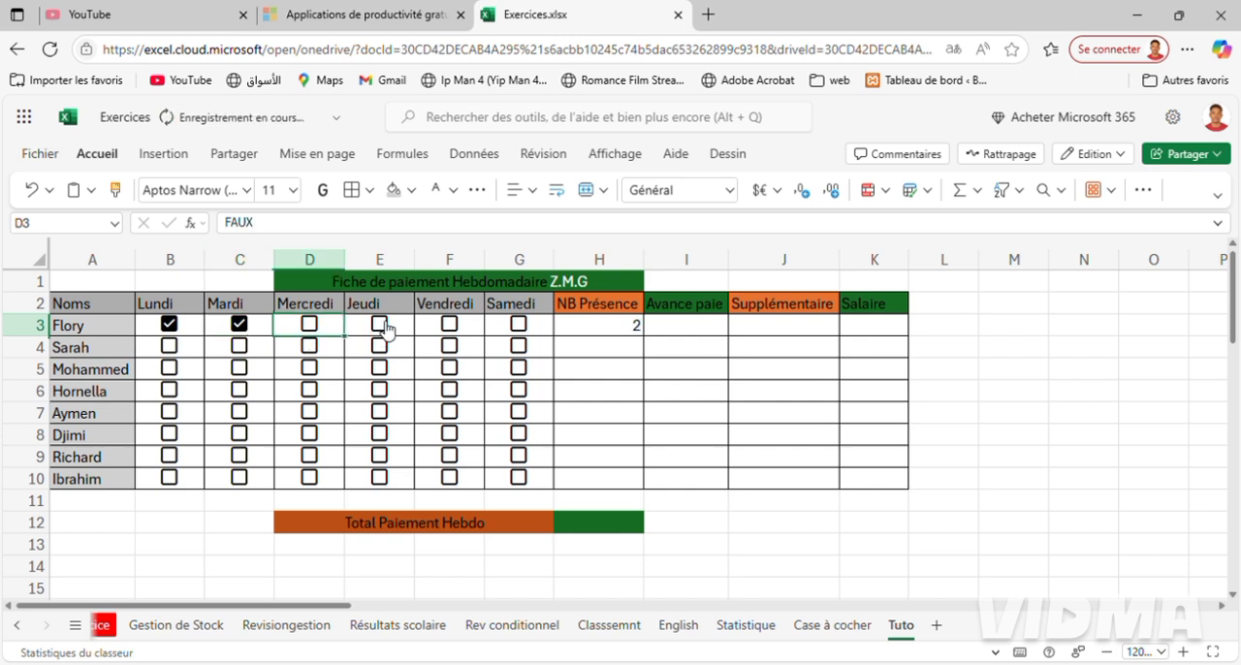
left_click(380, 326)
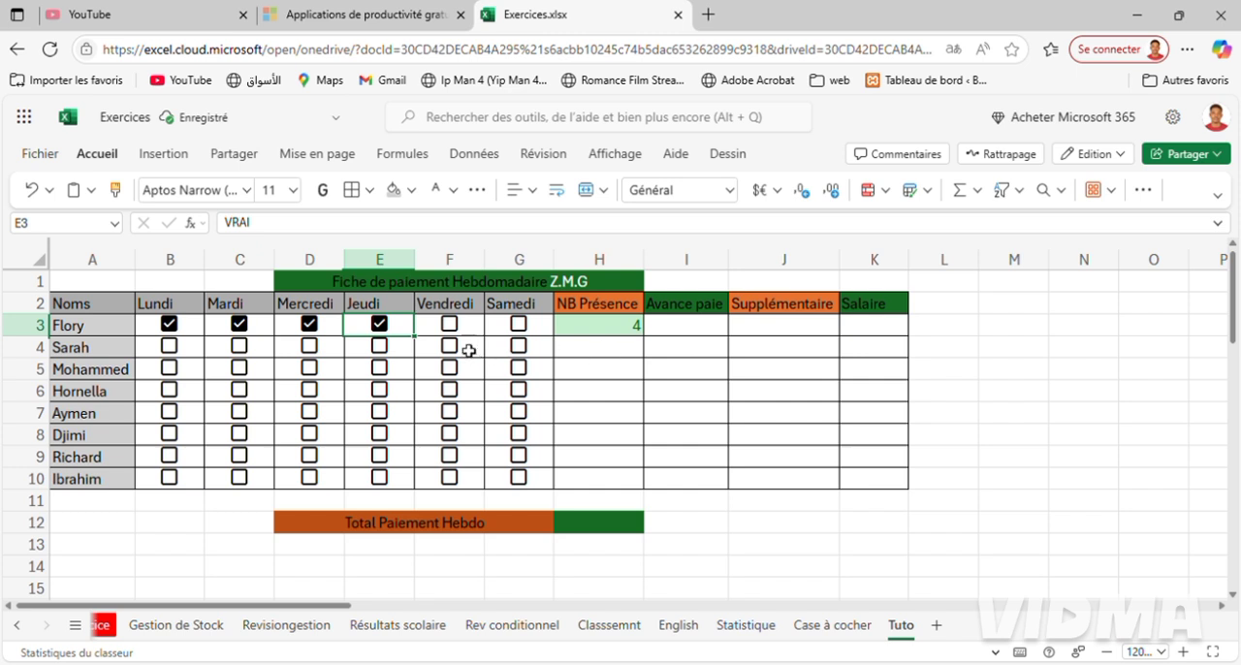
left_click(449, 324)
Fill the presence formula and its highlighting from H3 down to H10, and test it by ticking Lundi through Jeudi in row 4.
left_click(595, 334)
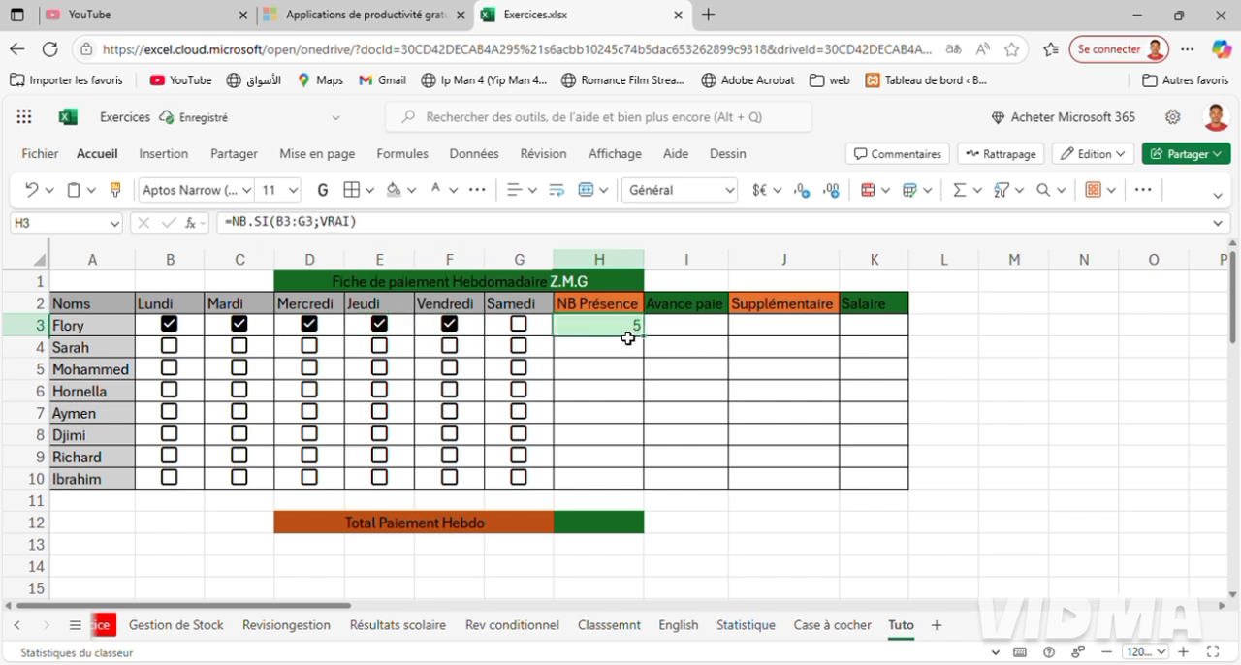
left_click_drag(645, 337, 639, 479)
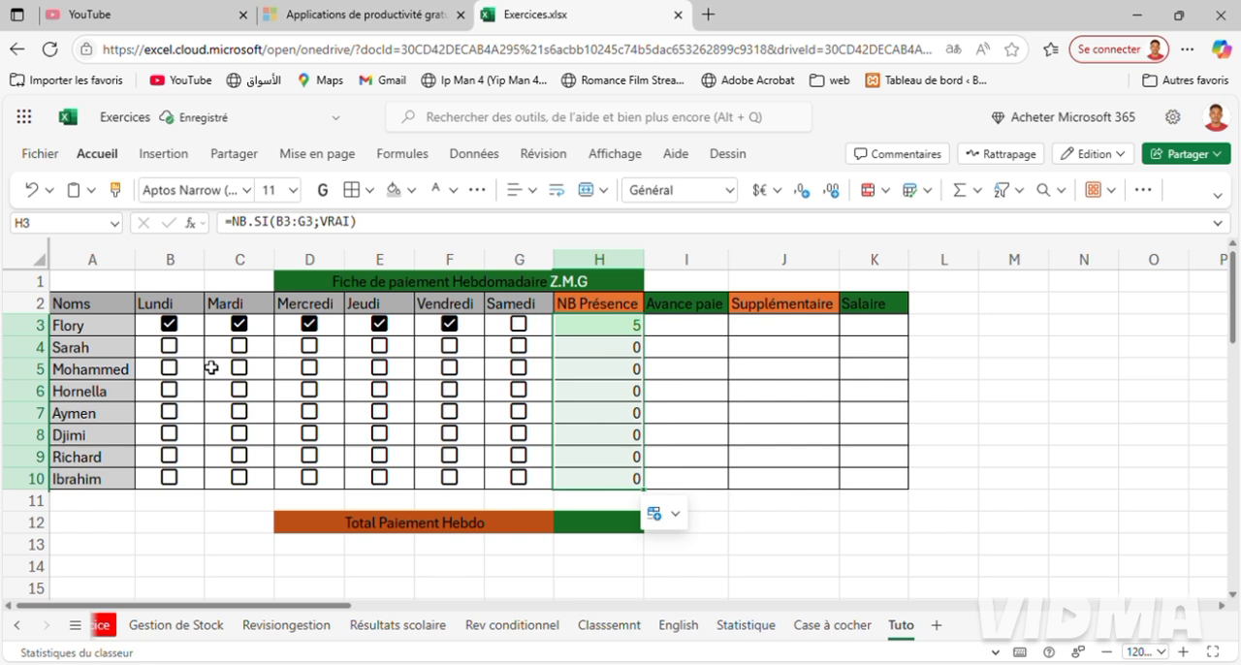
left_click(175, 351)
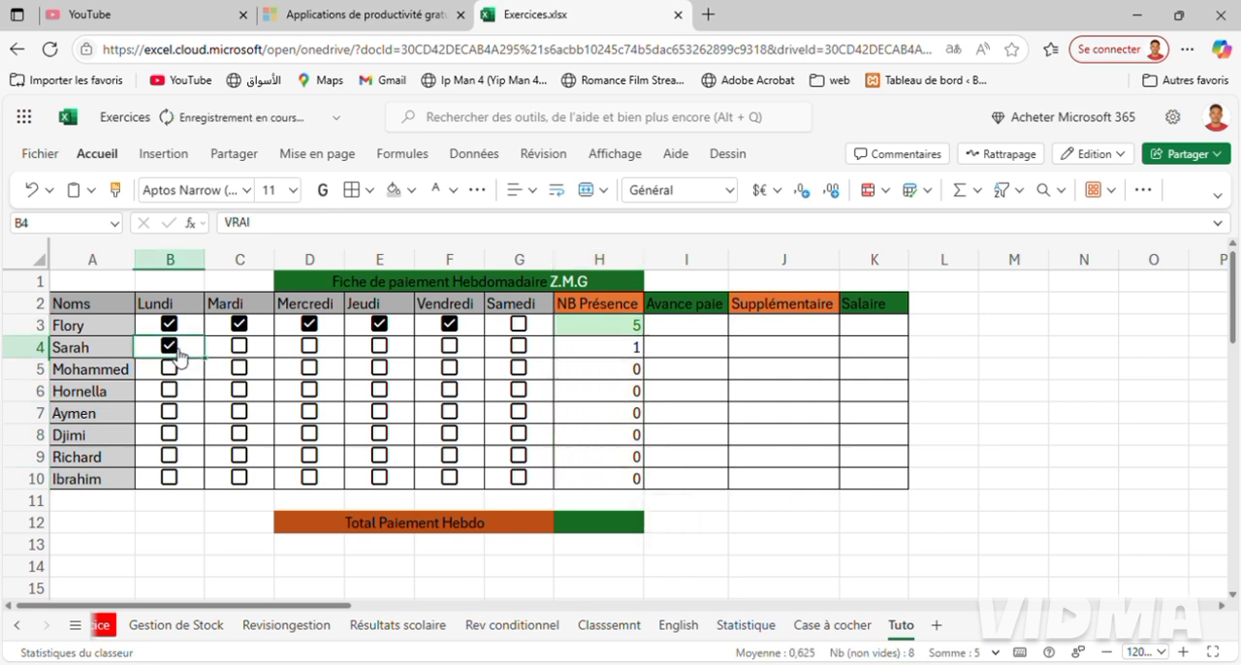
left_click(246, 361)
left_click(250, 359)
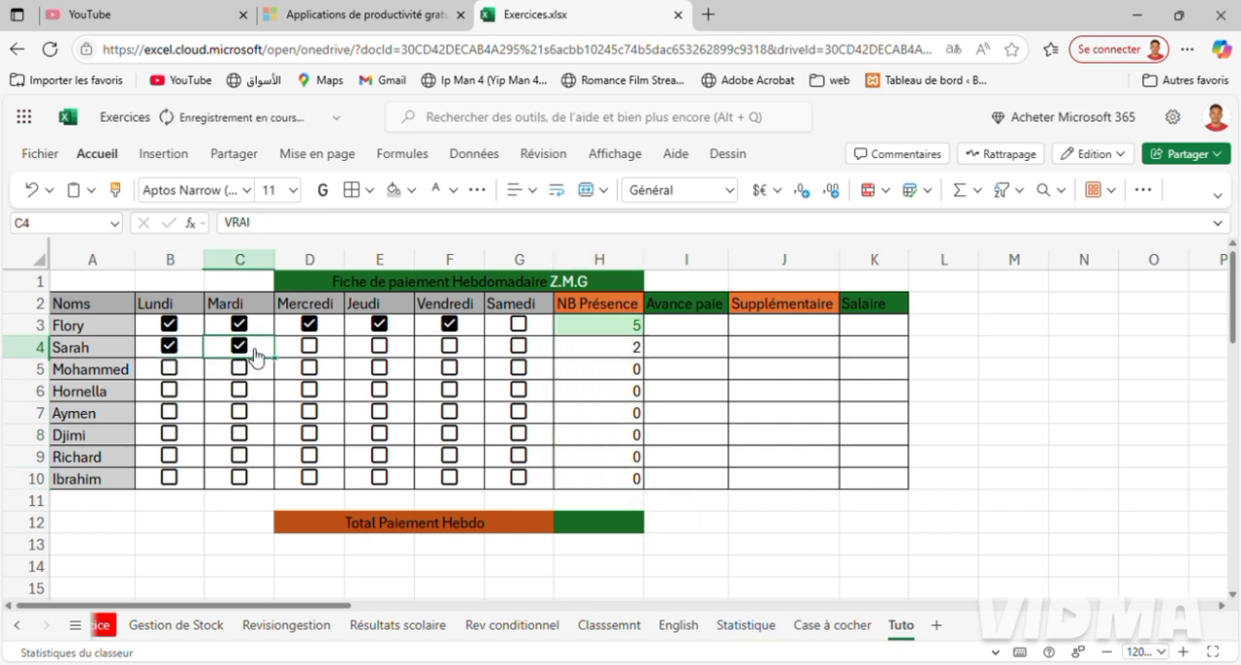
left_click(310, 355)
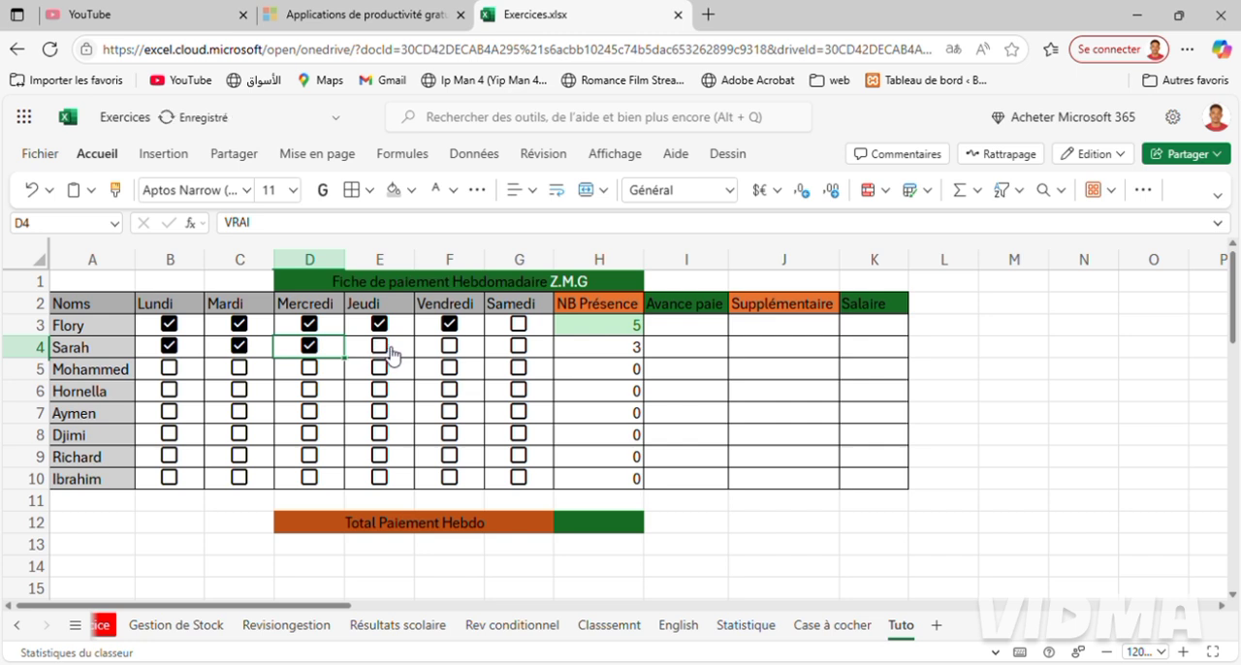
left_click(391, 353)
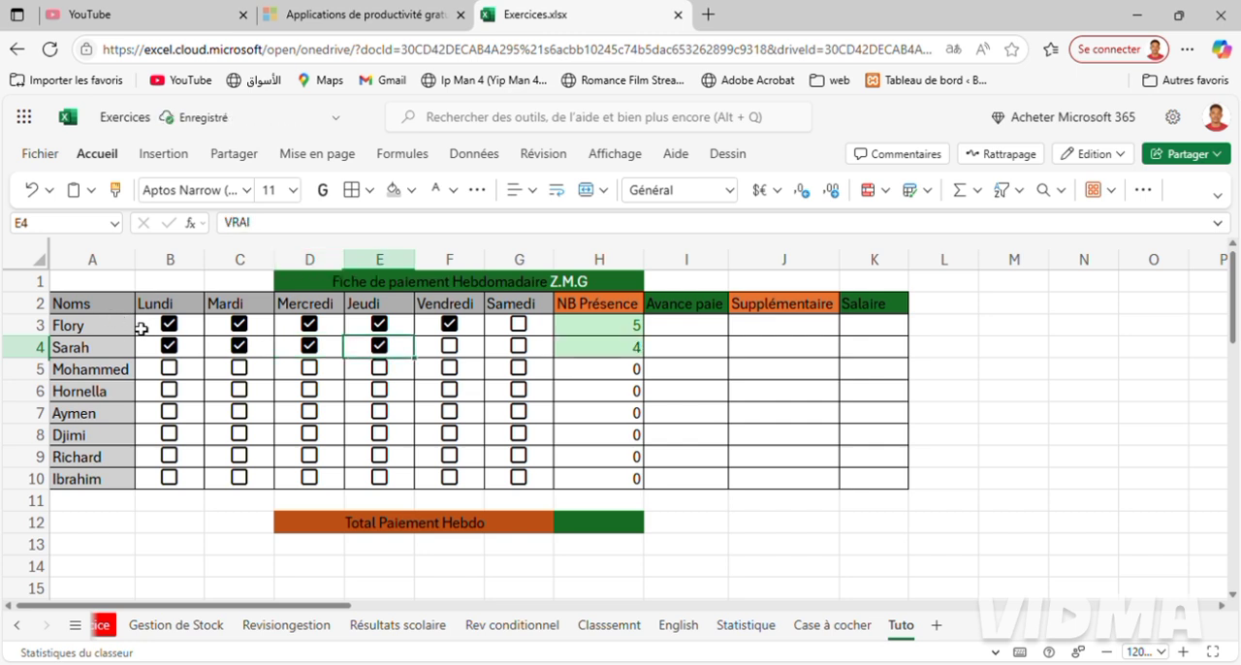
Untick Lundi in row 3 and fill that cleared state across B3:F4.
left_click(170, 325)
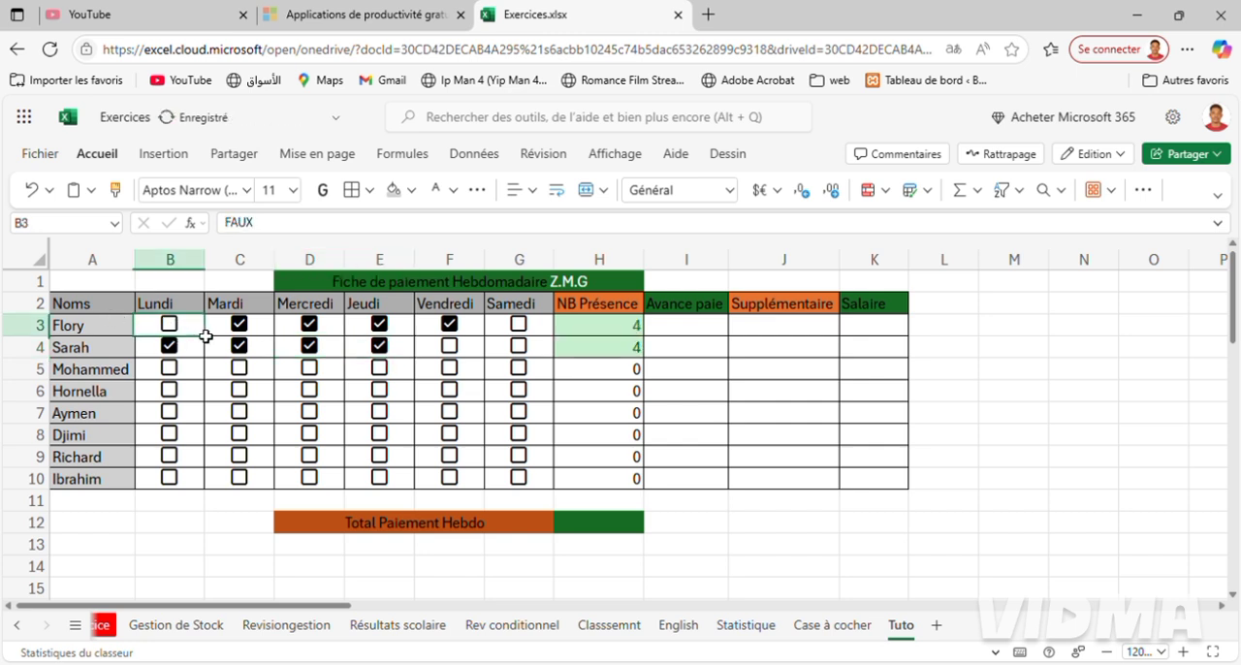
left_click_drag(206, 336, 452, 347)
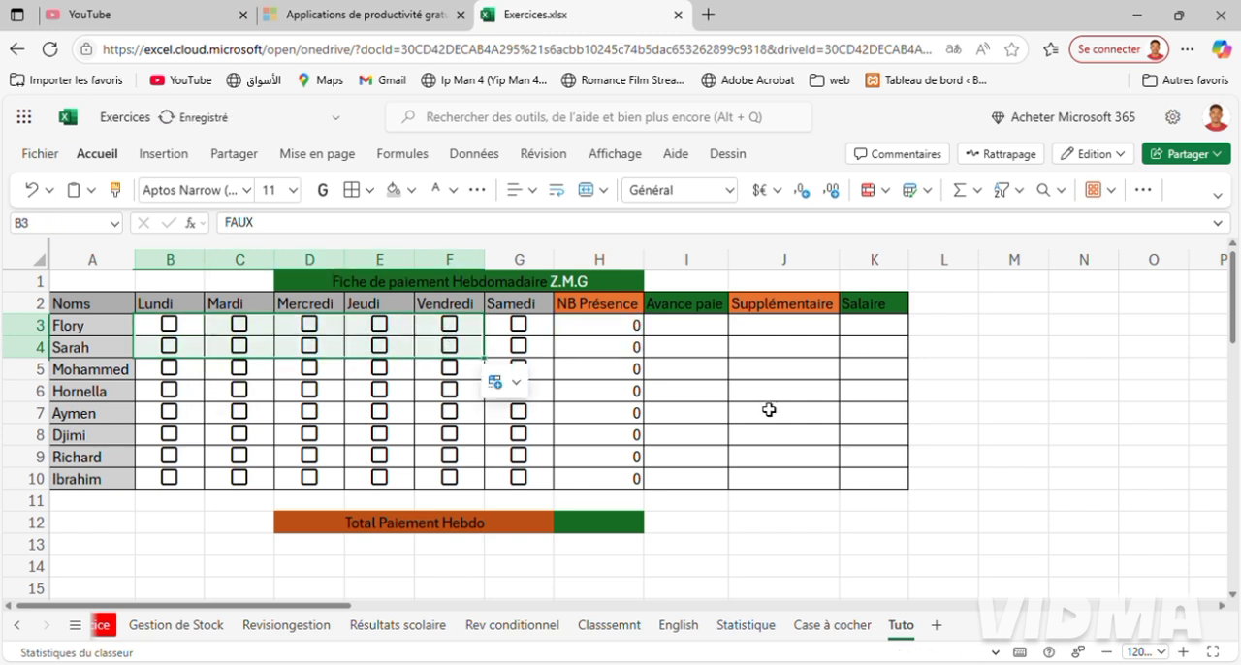
left_click(666, 436)
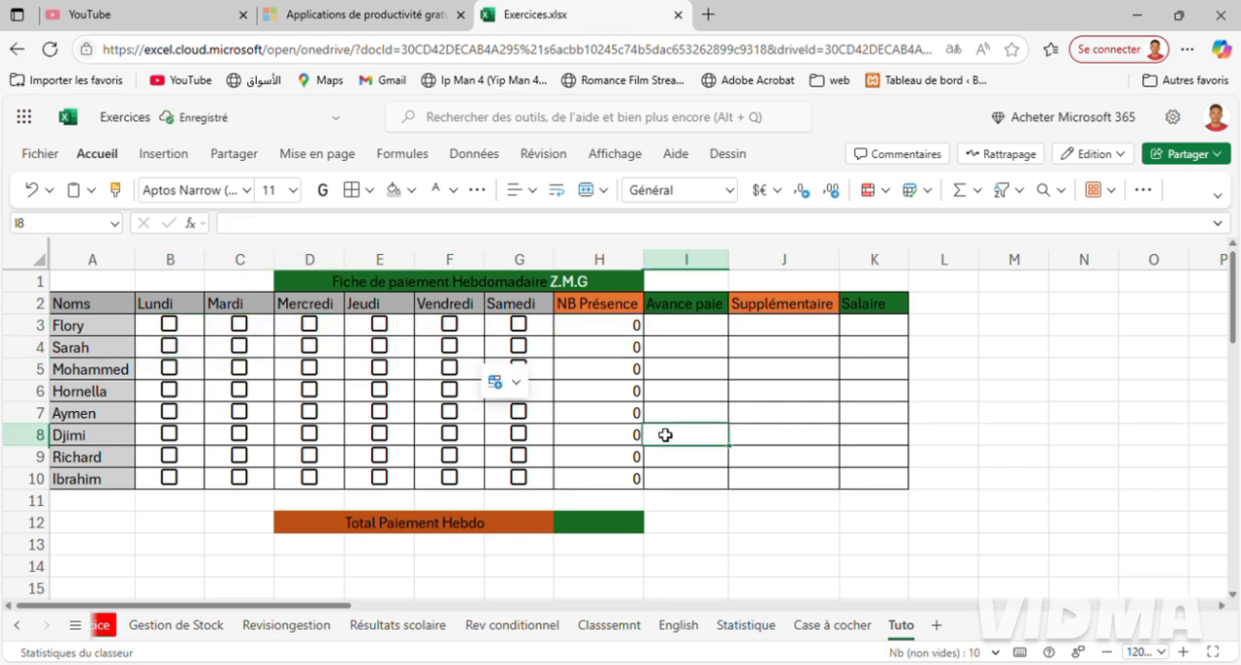
Center the presence counts in H3:H10 horizontally.
left_click(576, 332)
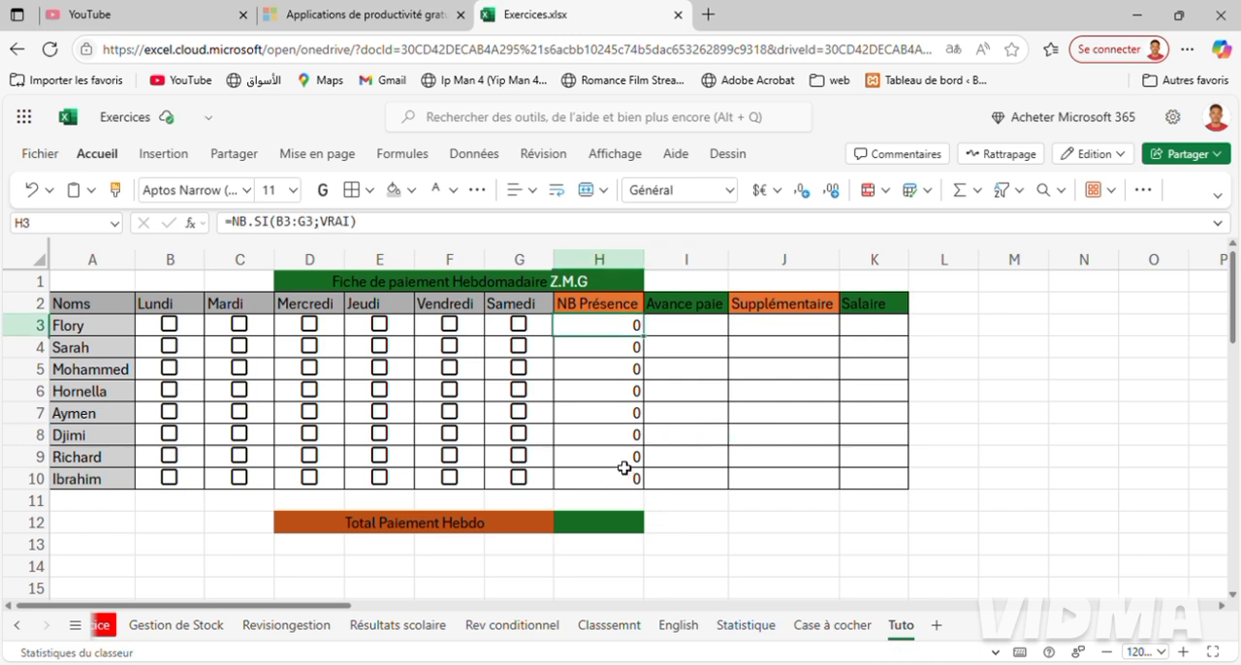
left_click(624, 485, "shift")
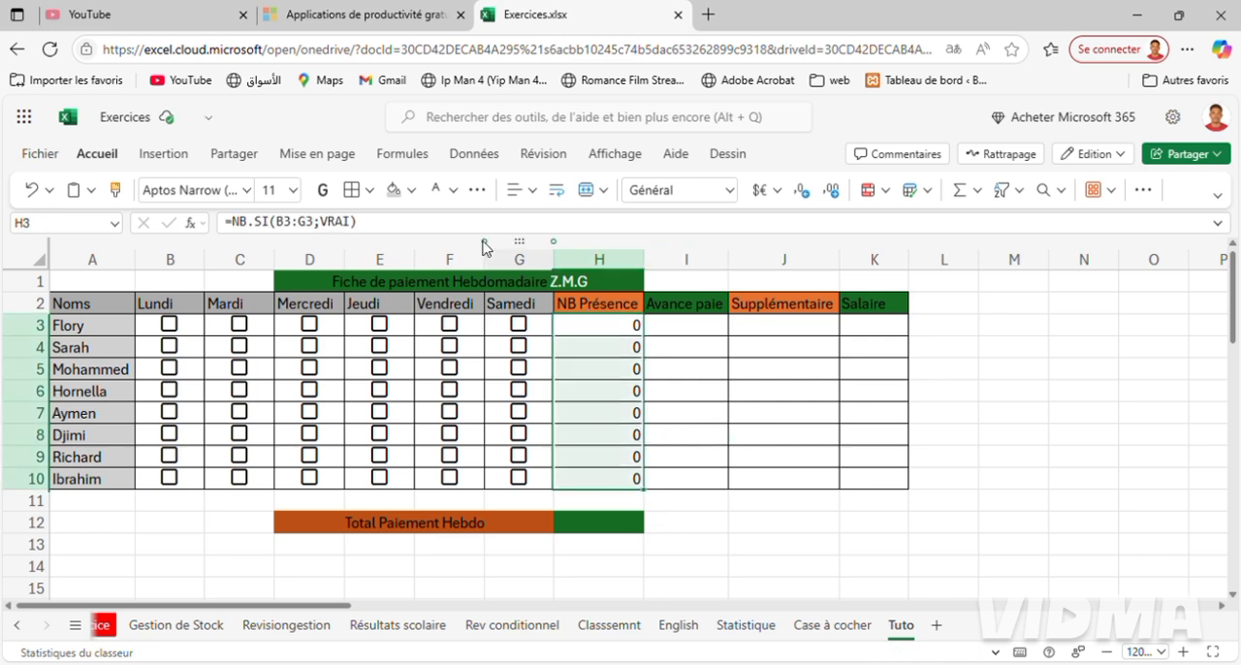
left_click(524, 190)
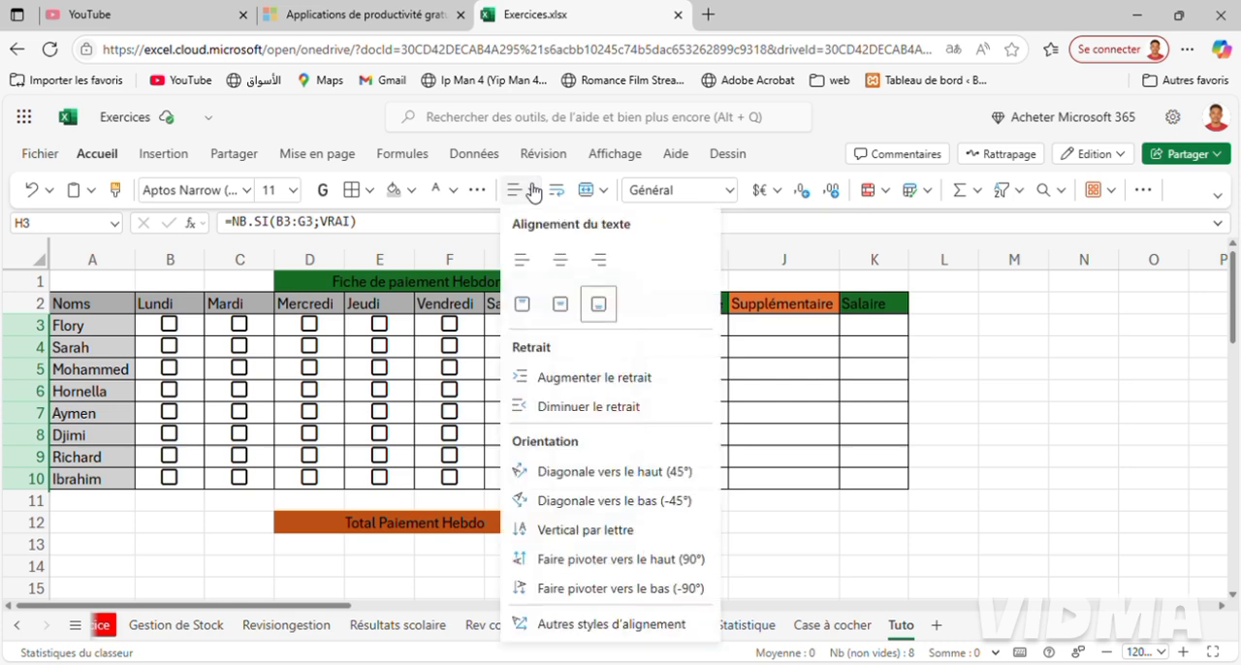
left_click(560, 258)
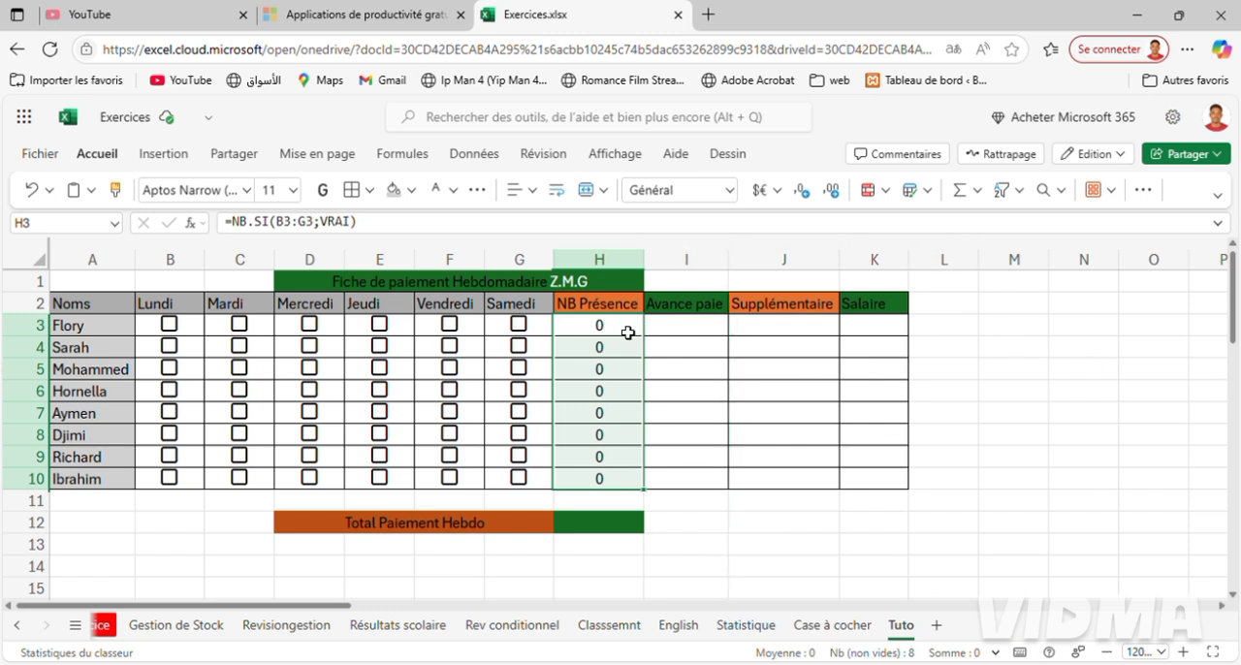
Enter the formula =H3*25+I3-J3 in K3 to calculate the first employee's salary.
left_click(880, 329)
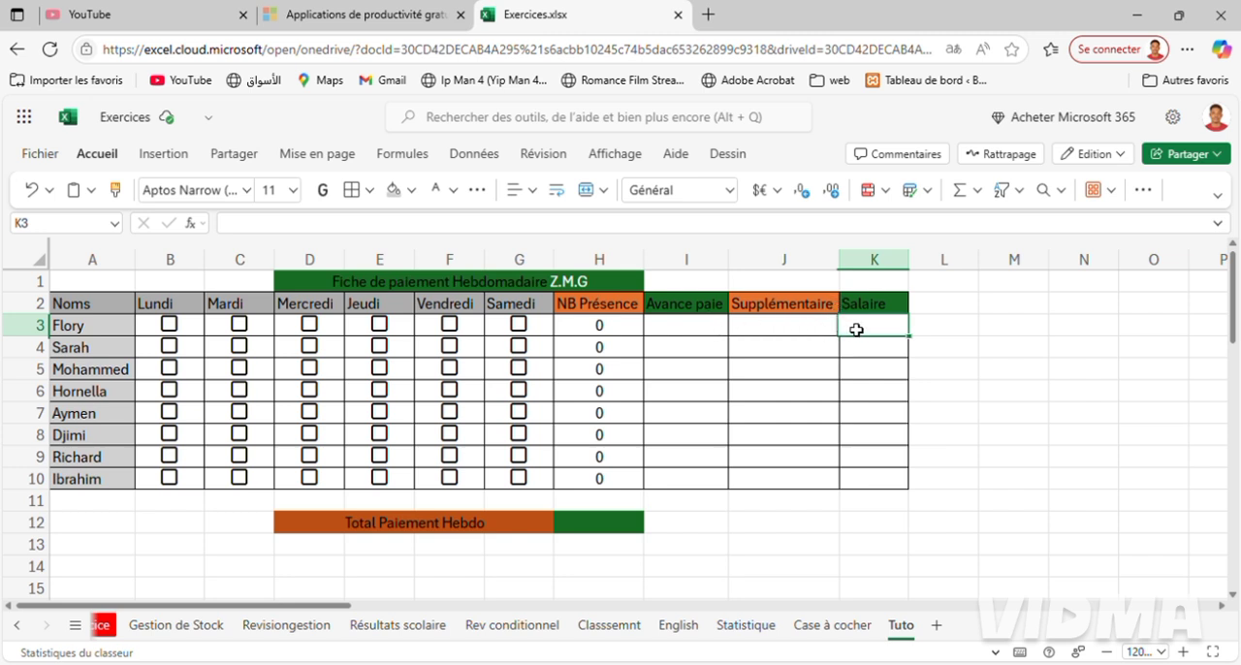
type("=")
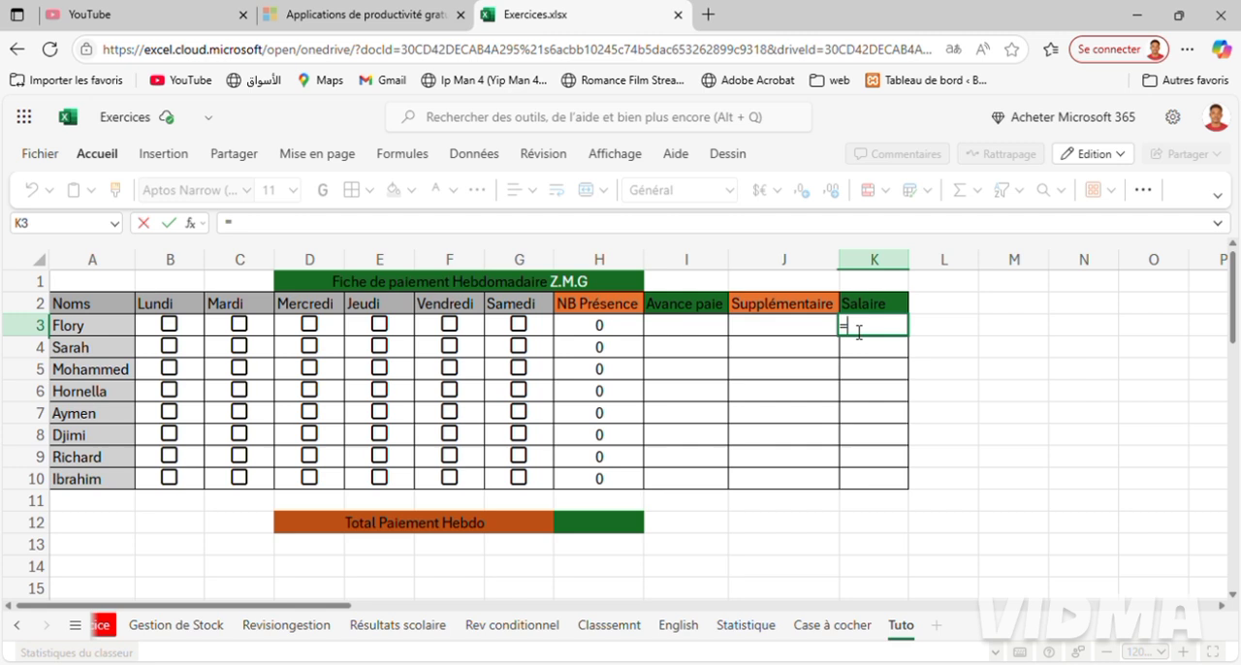
left_click(601, 330)
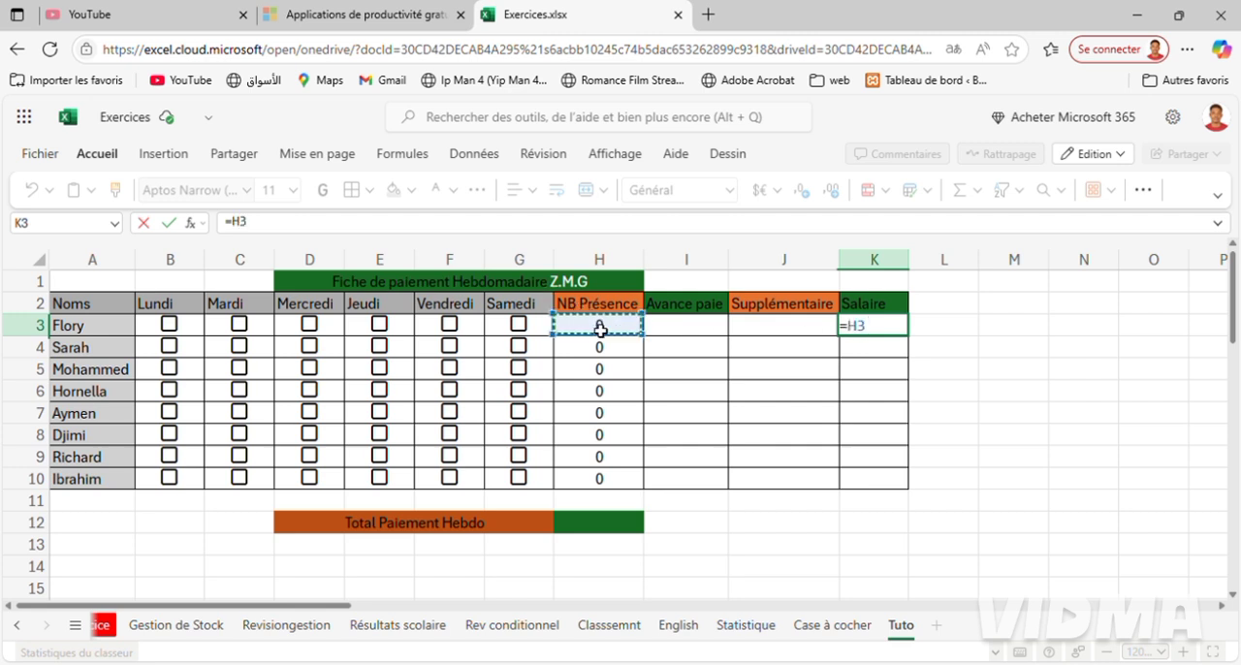
type("*")
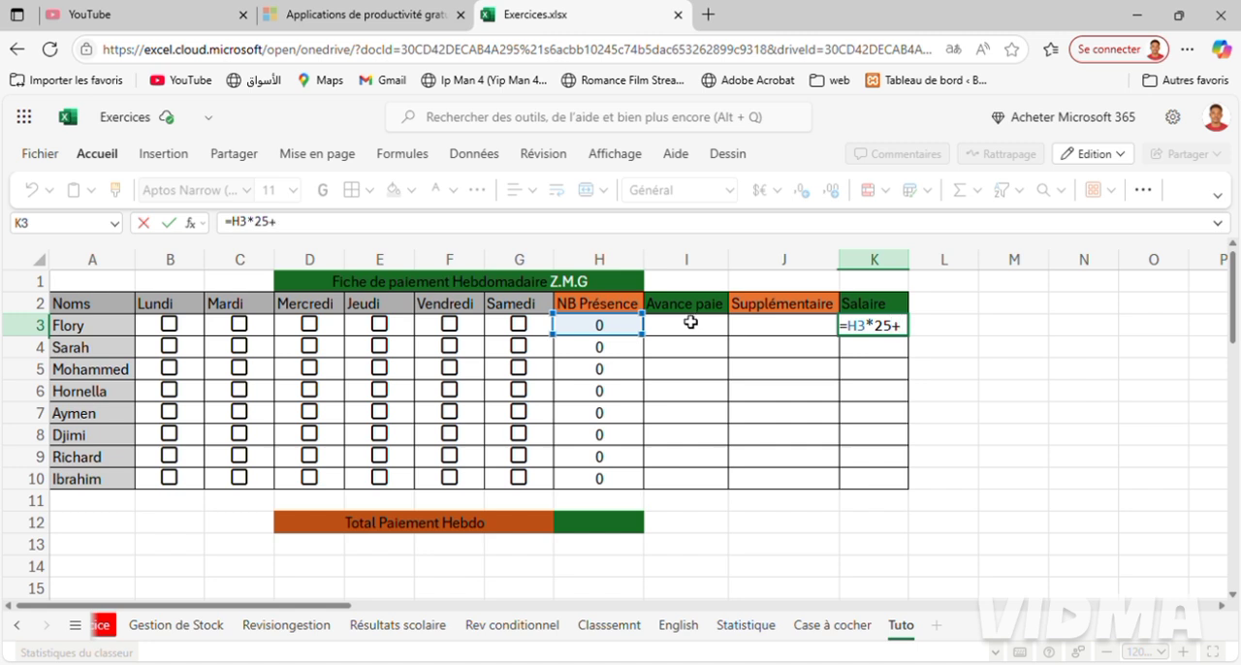
left_click(691, 324)
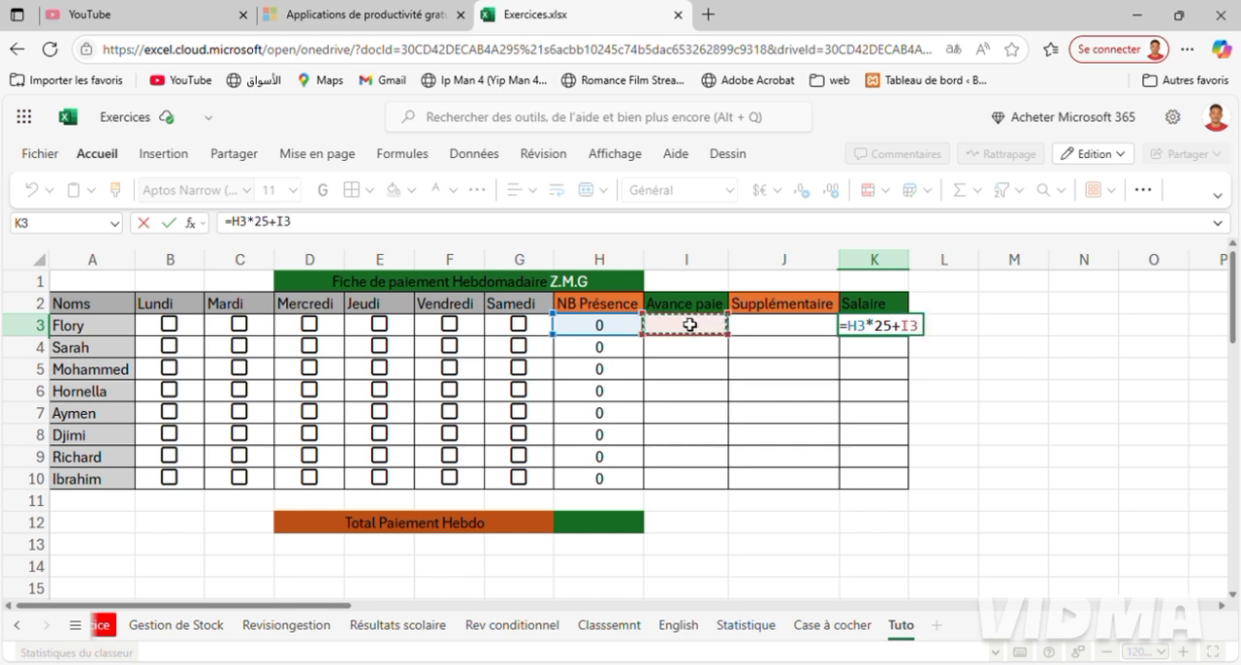
type("-")
left_click(792, 335)
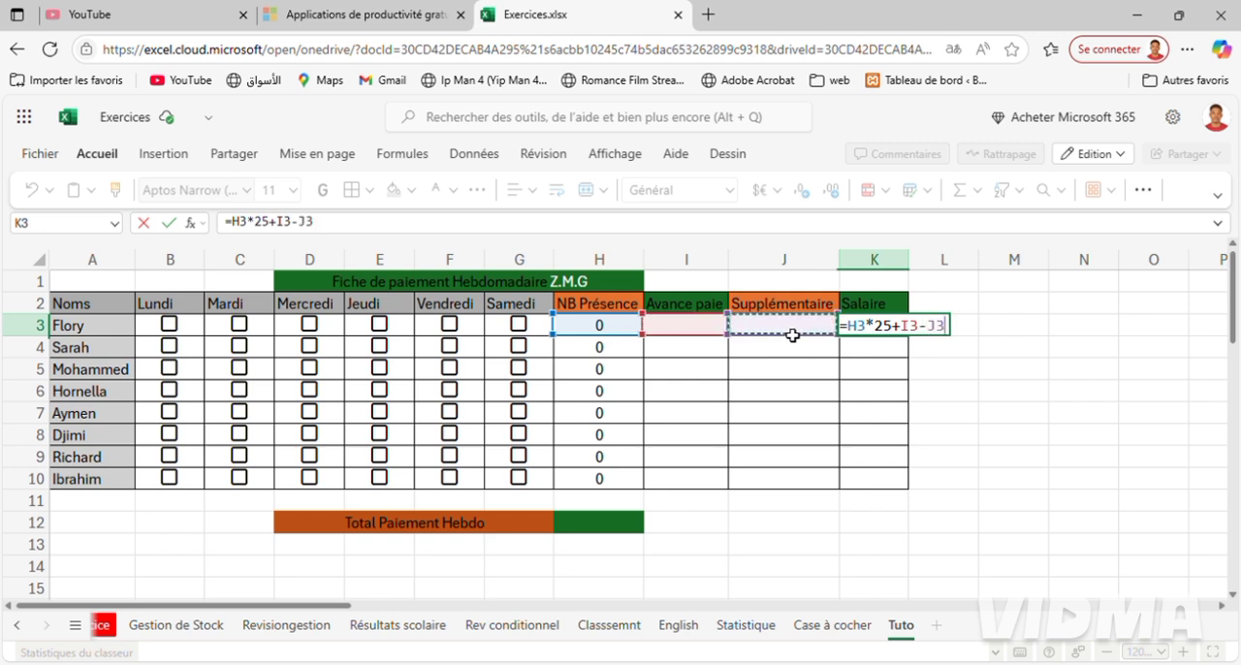
key("Return")
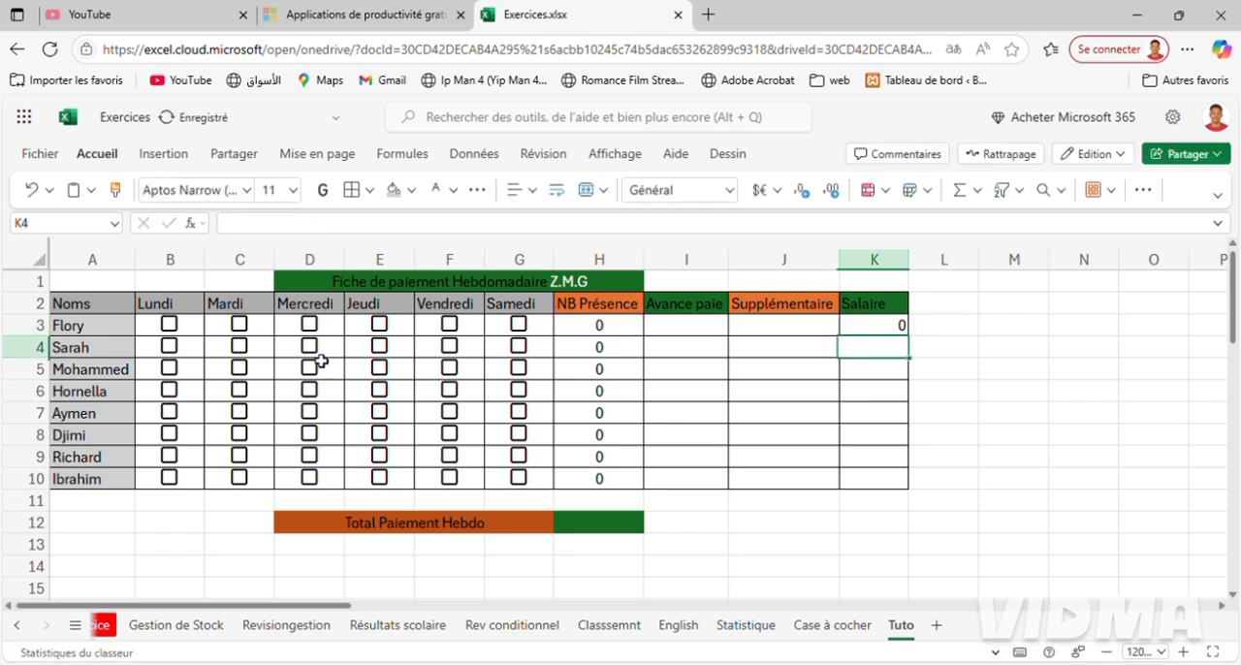
Tick Lundi in row 3 and enter an advance of 5 in I3 to test the salary formula.
left_click(174, 328)
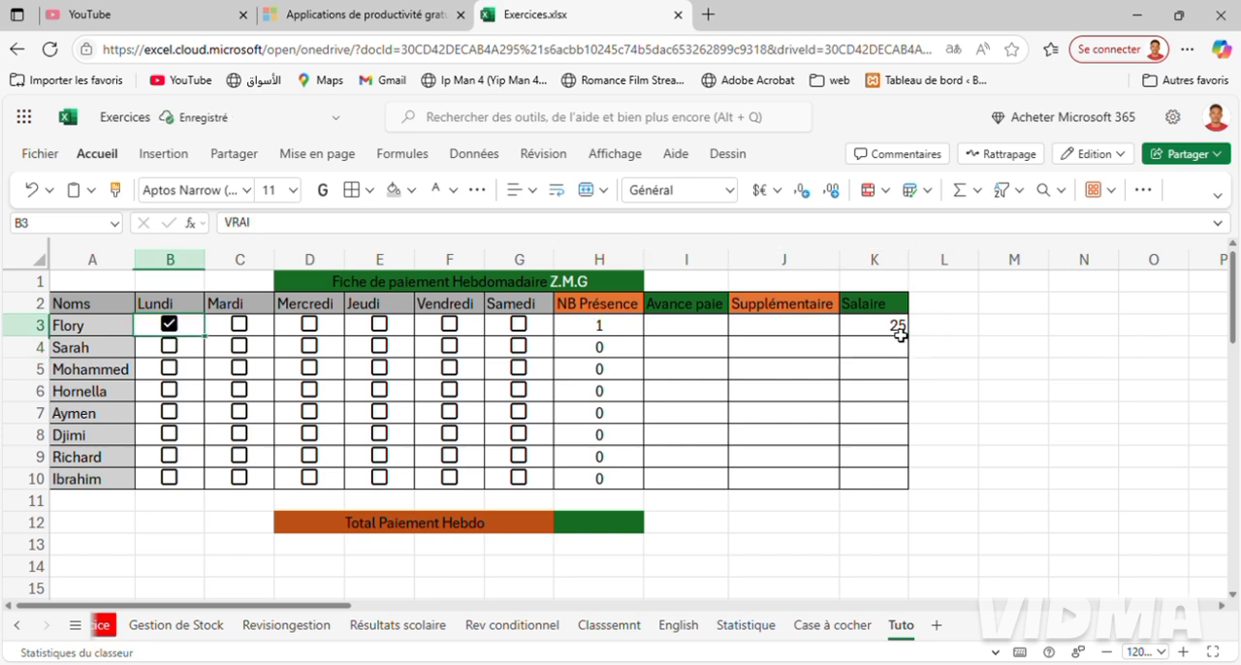
left_click(681, 329)
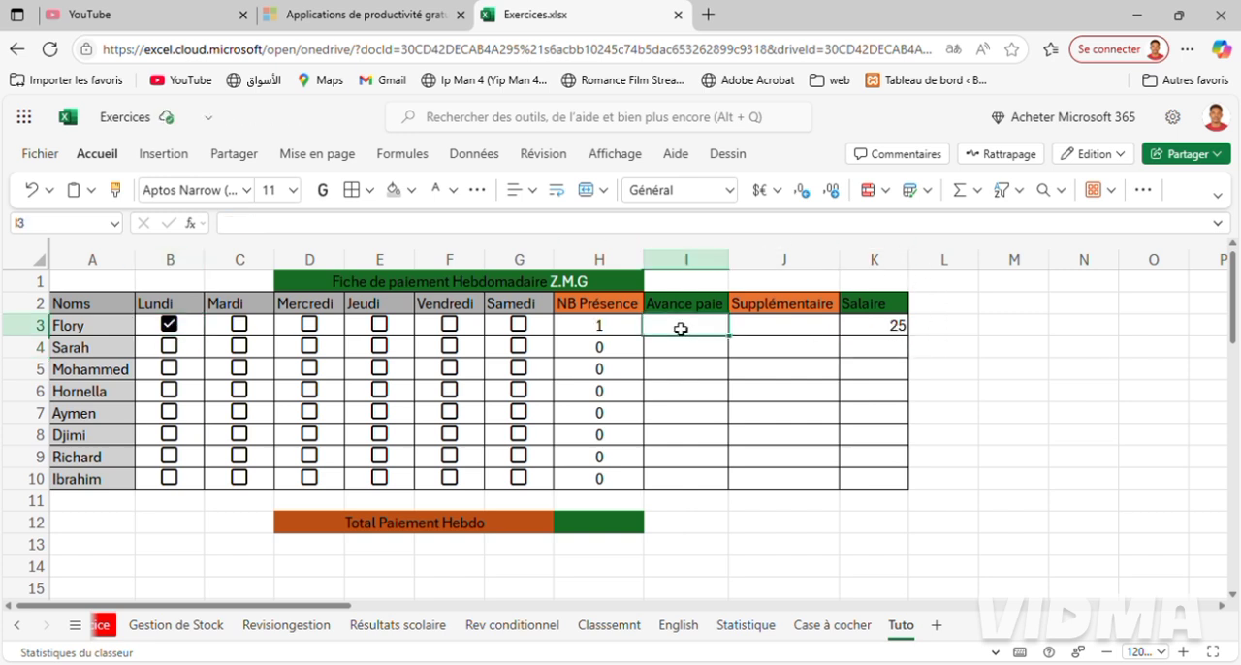
type("5")
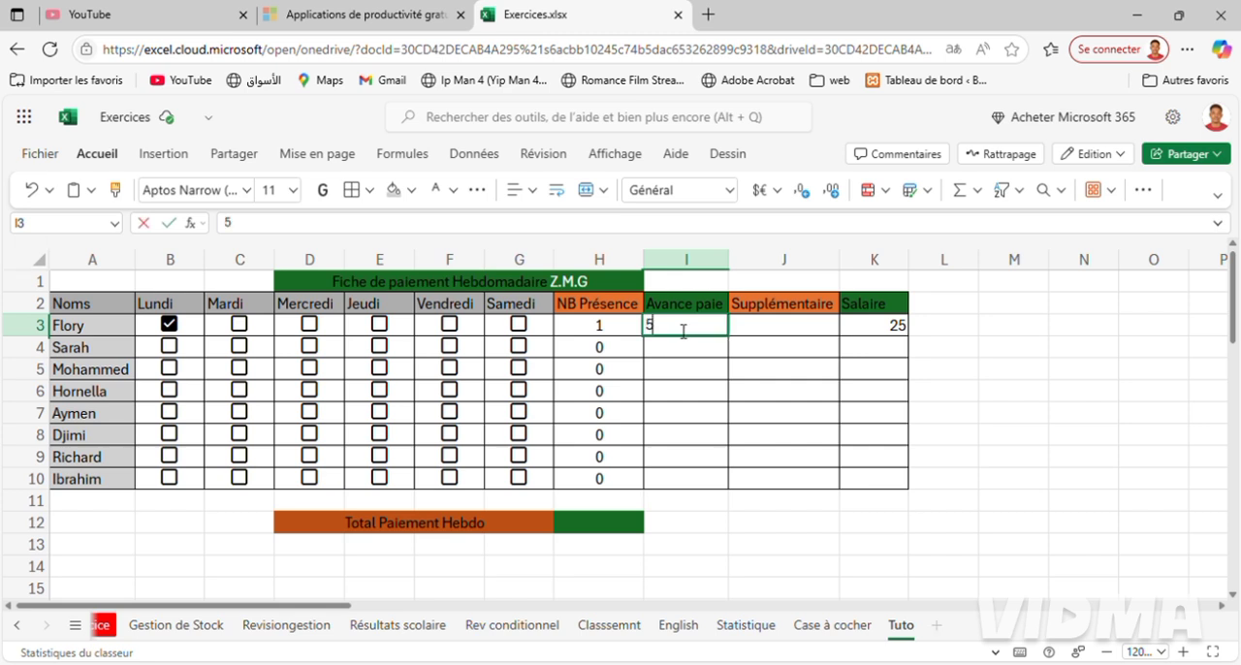
key("Return")
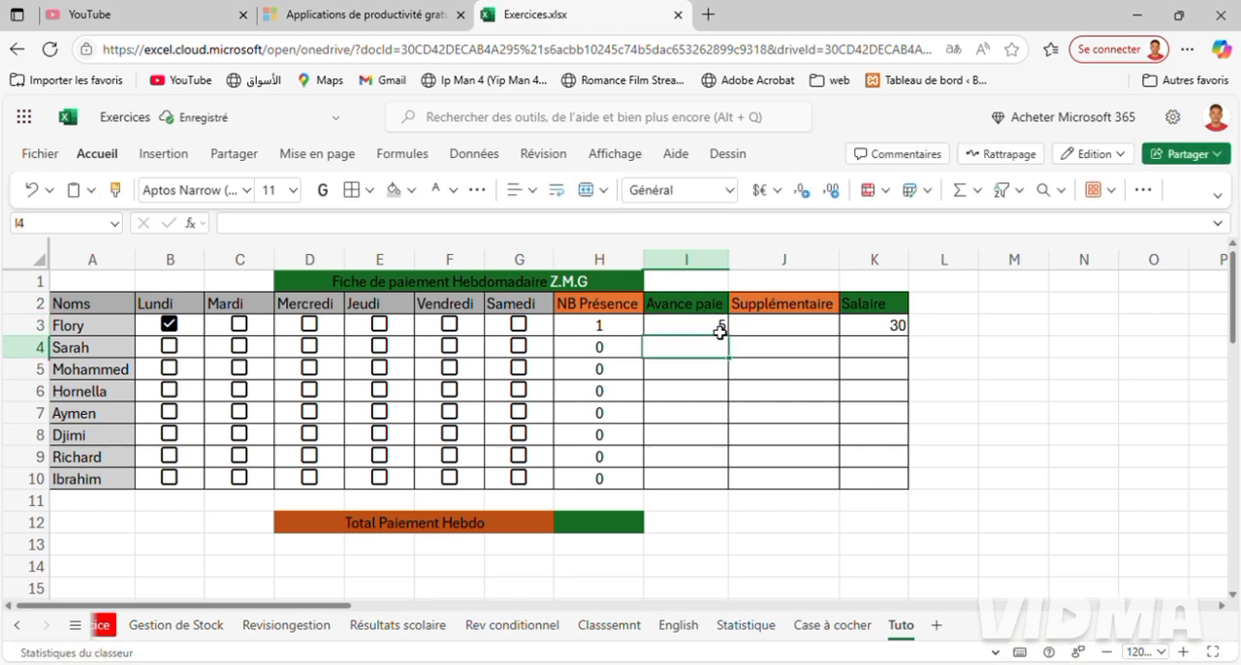
Correct the salary formula in K3 to =H3*25-I3+J3, so advances are subtracted and supplements added.
left_click(893, 334)
double_click(893, 335)
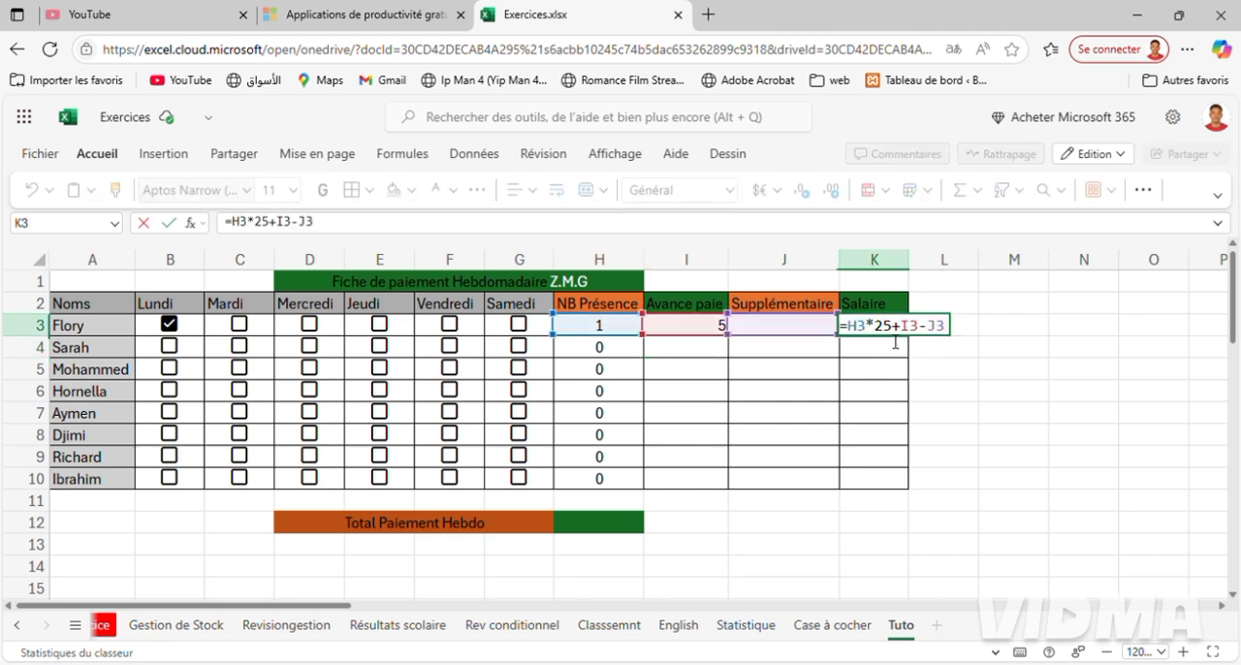
left_click(910, 340)
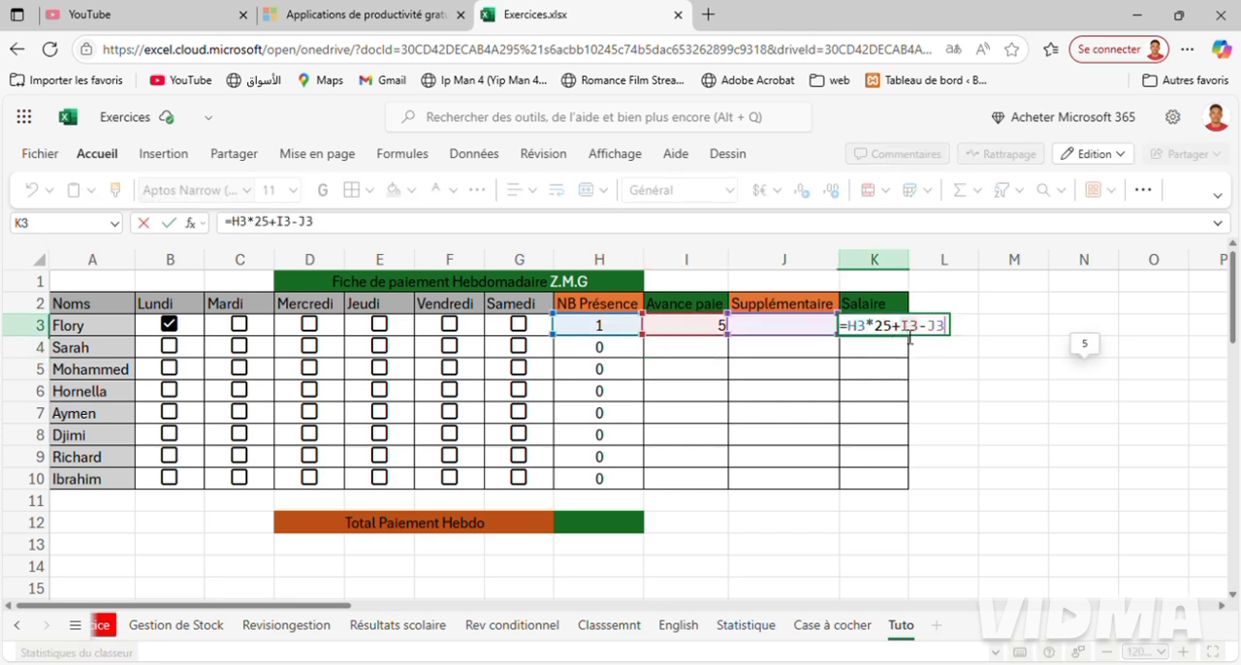
left_click(910, 338)
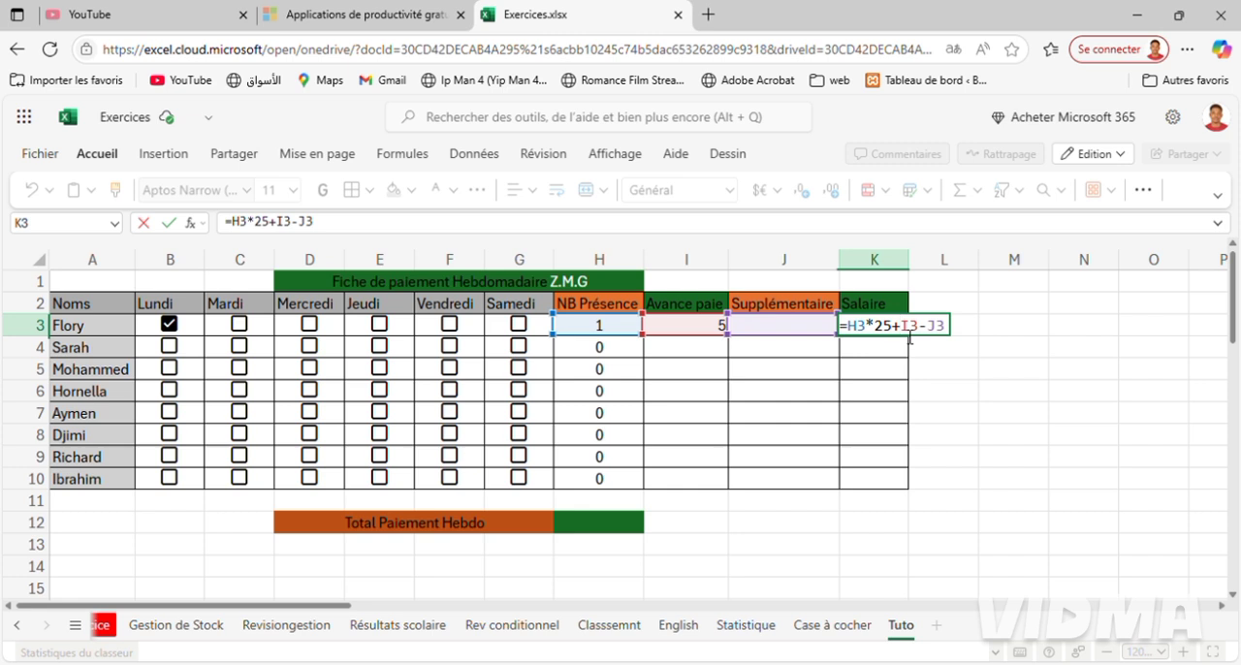
key("BackSpace")
type("-")
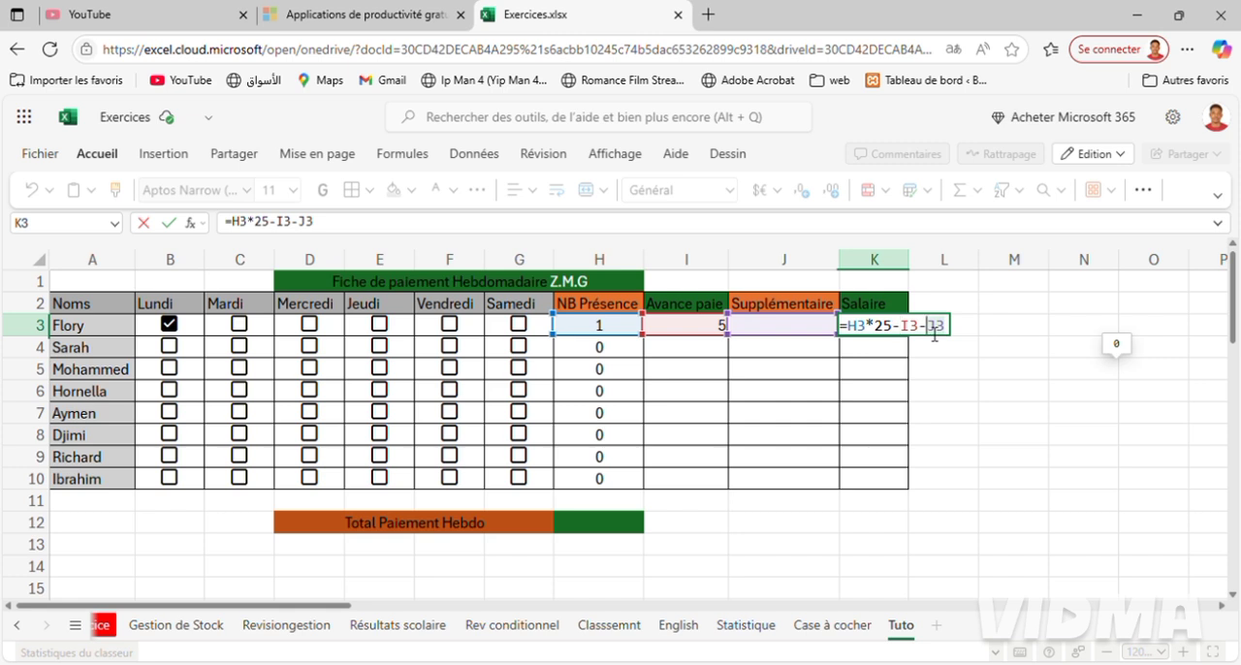
key("BackSpace")
type("+")
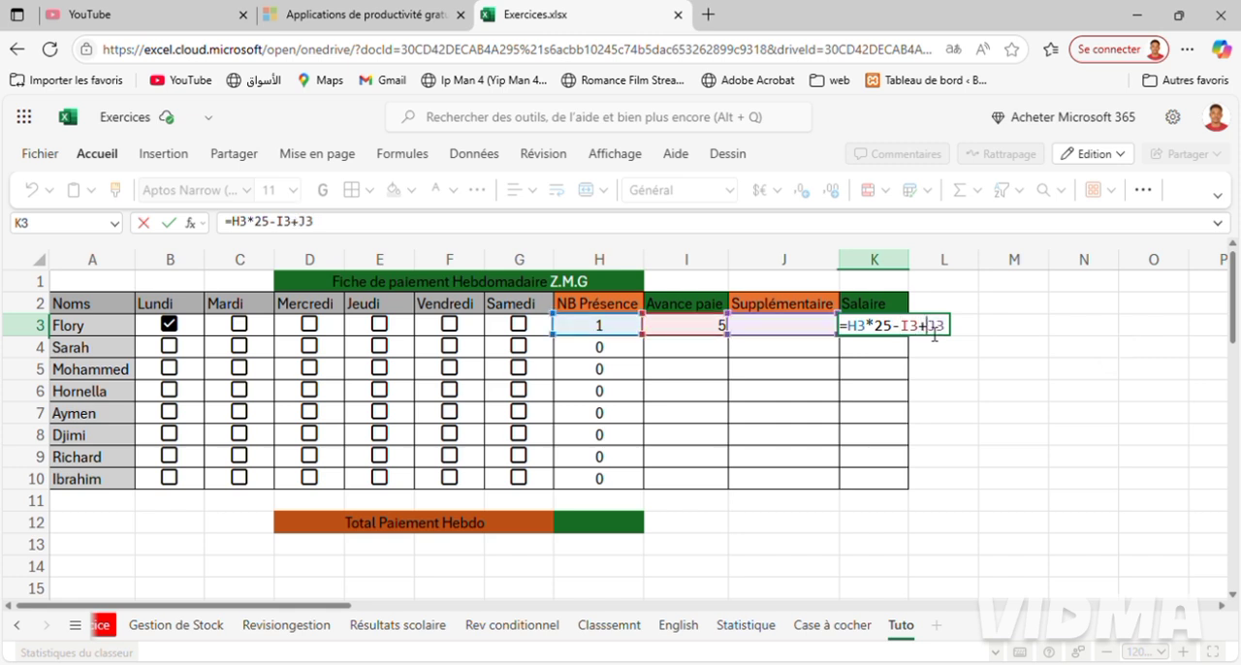
key("Return")
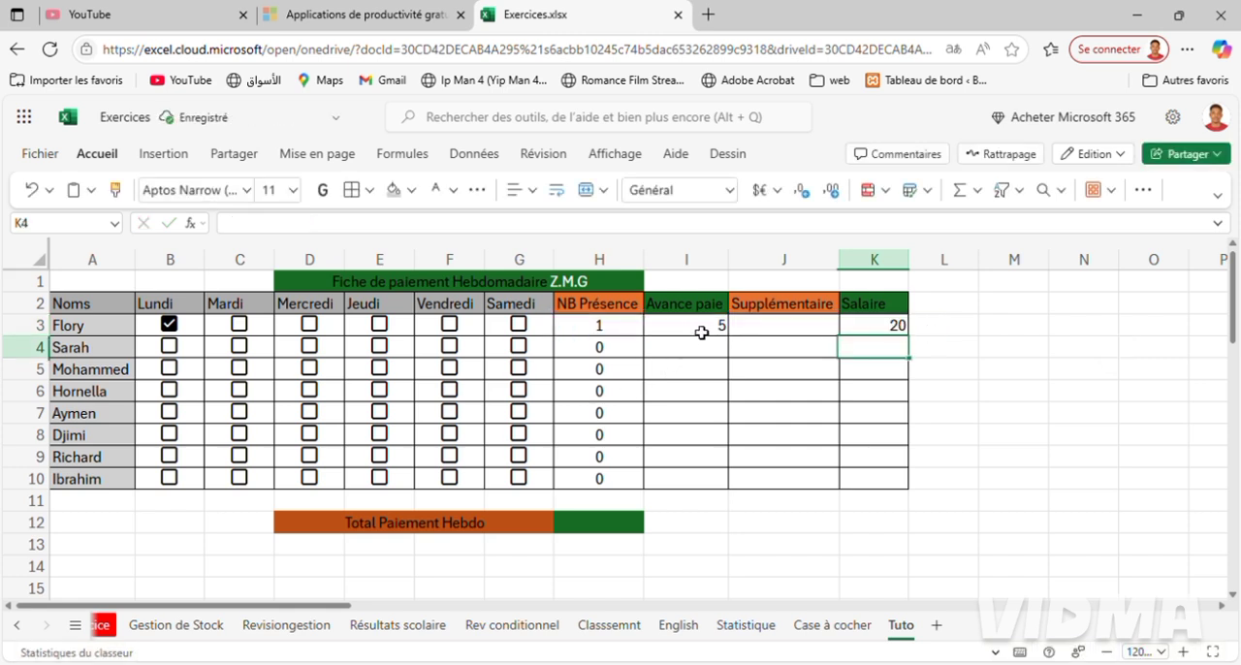
Clear the advance in I3 and tick Mardi in row 3.
left_click(701, 333)
key("BackSpace")
key("Return")
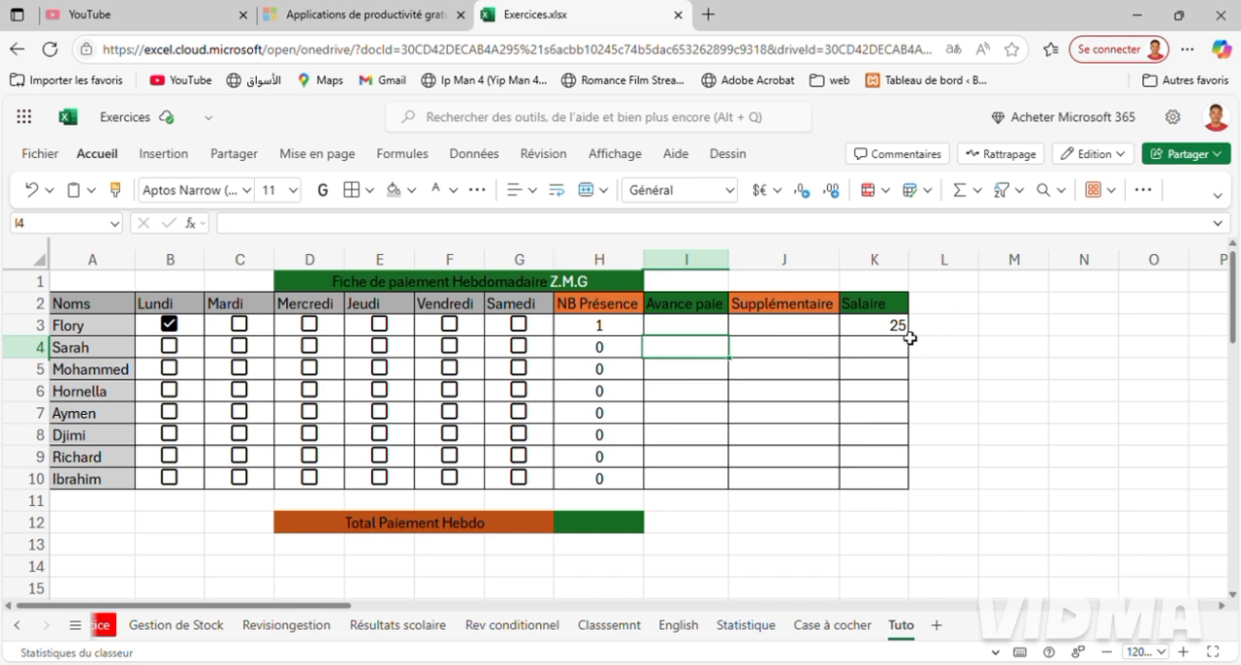
left_click(240, 326)
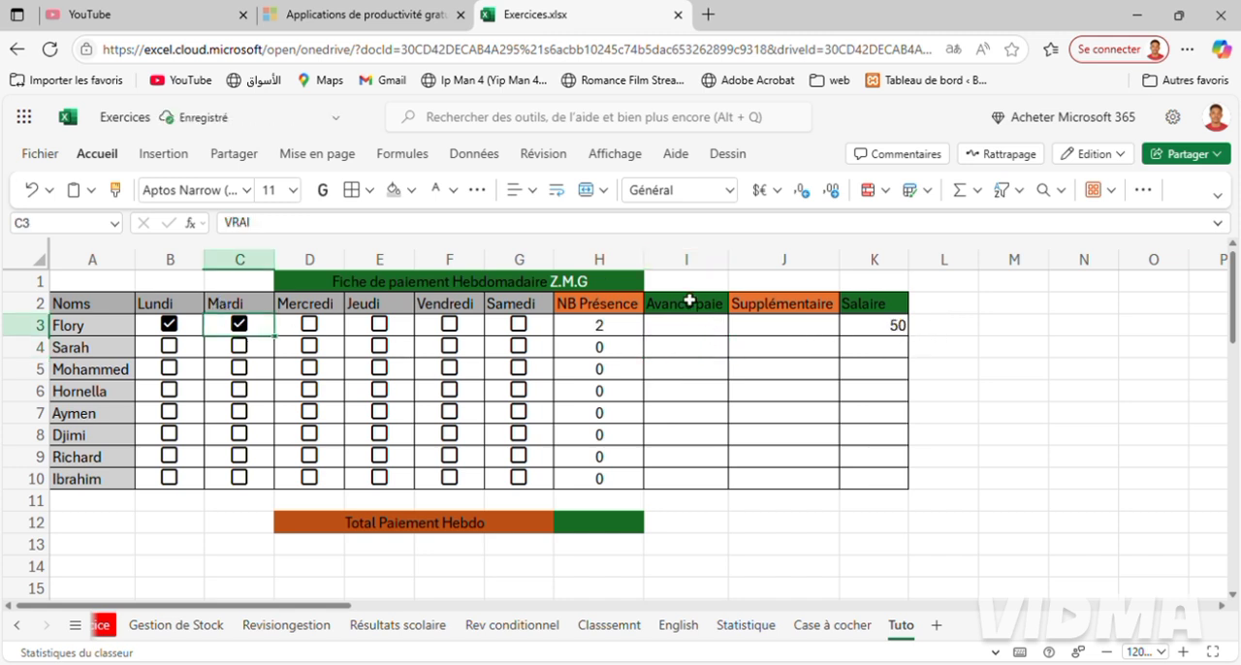
Enter an advance of 20 in I3 and a supplement of 25 in J3.
left_click(689, 333)
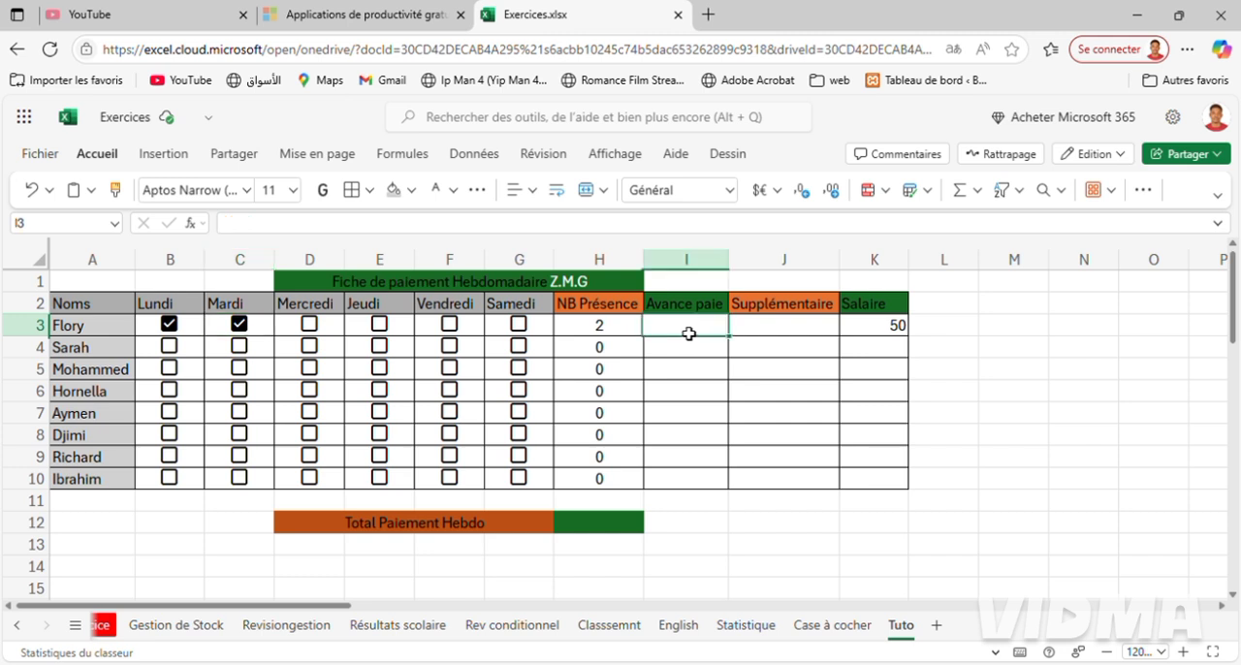
type("20")
key("Return")
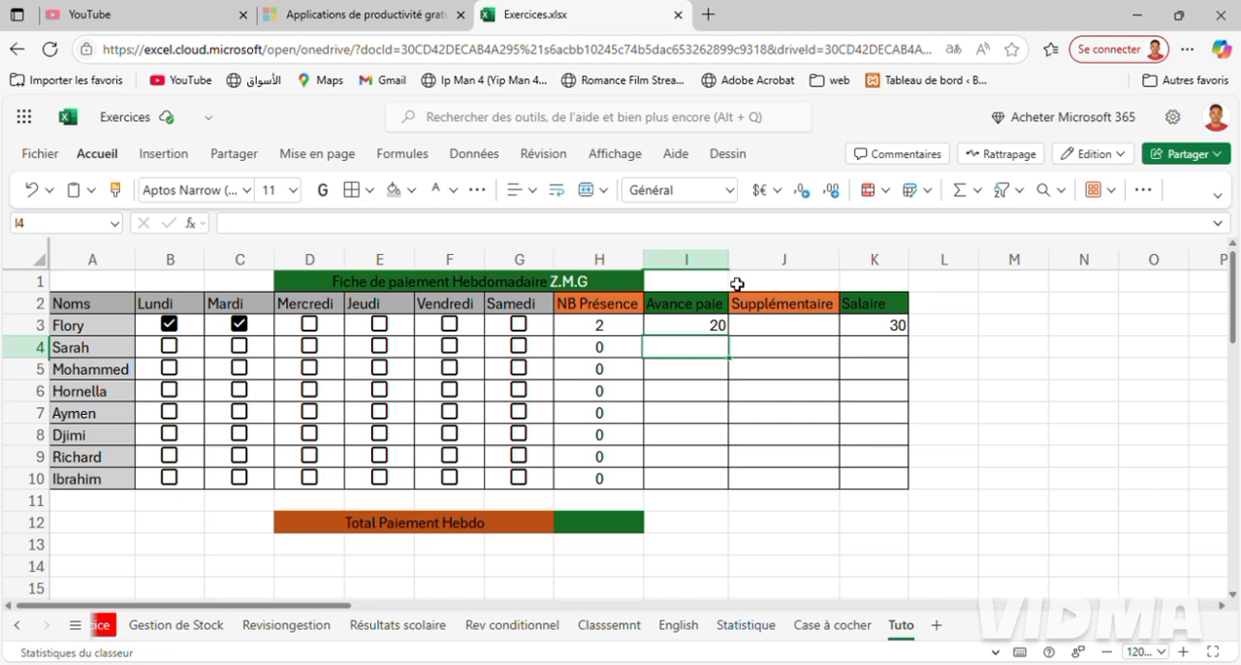
left_click(784, 330)
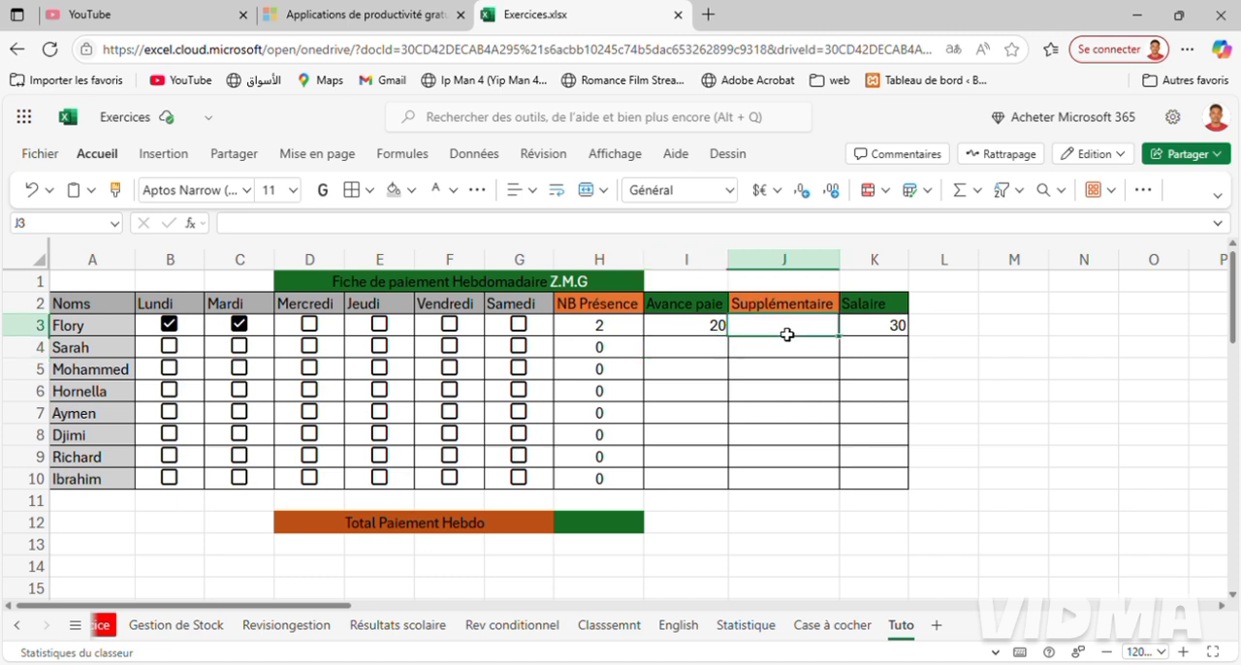
type("25")
key("Return")
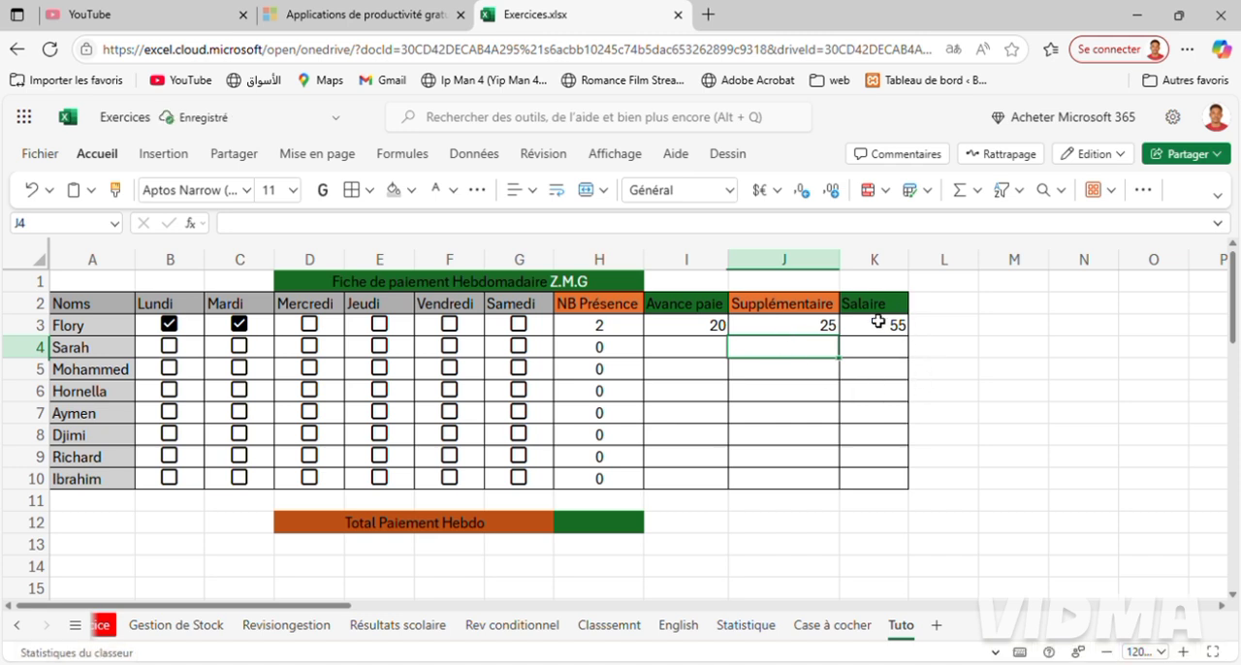
Set the first employee's supplement in J3 to 50.
left_click(797, 325)
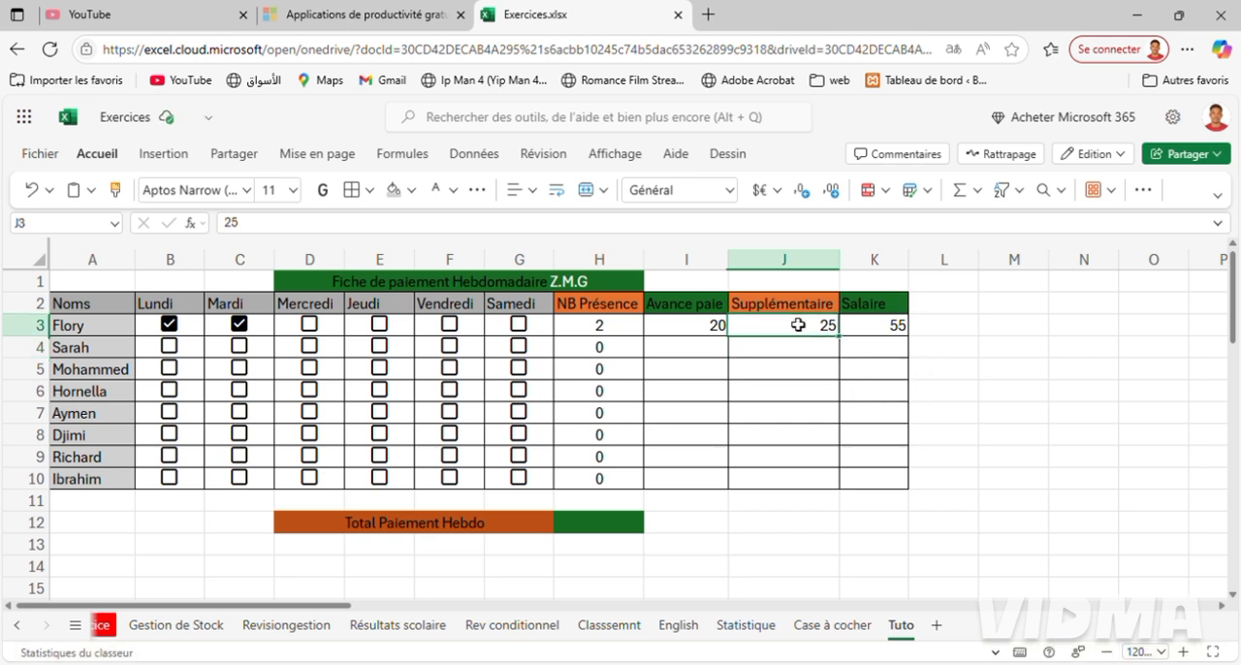
type("50")
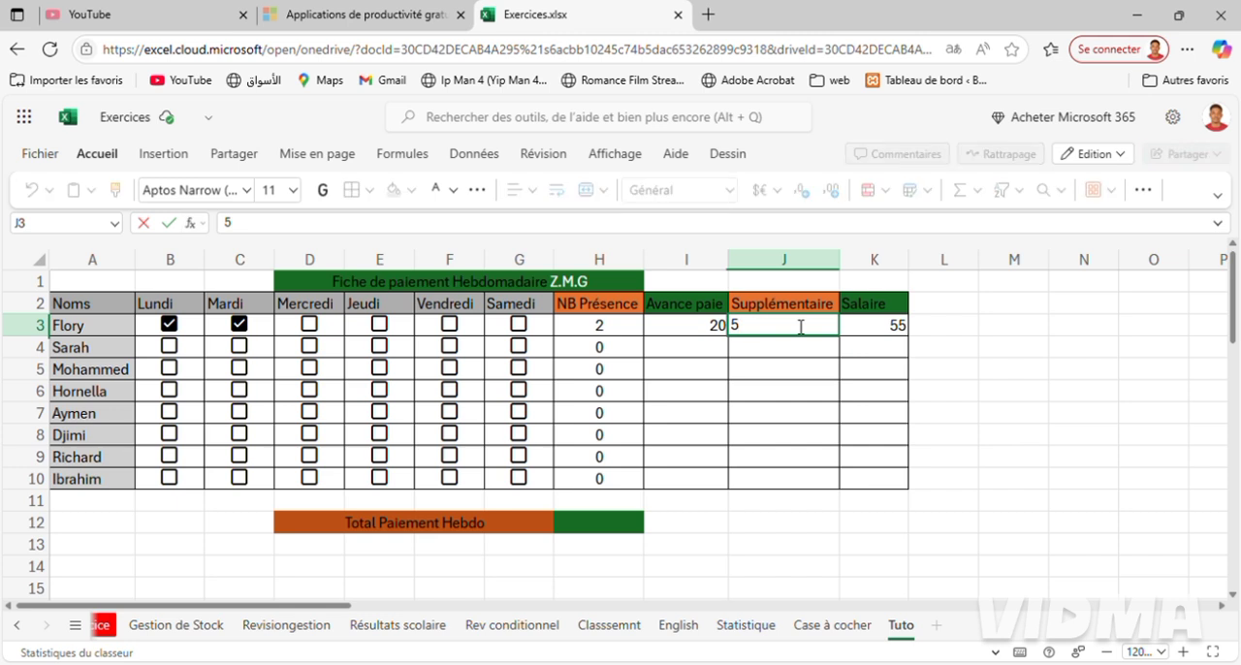
key("Return")
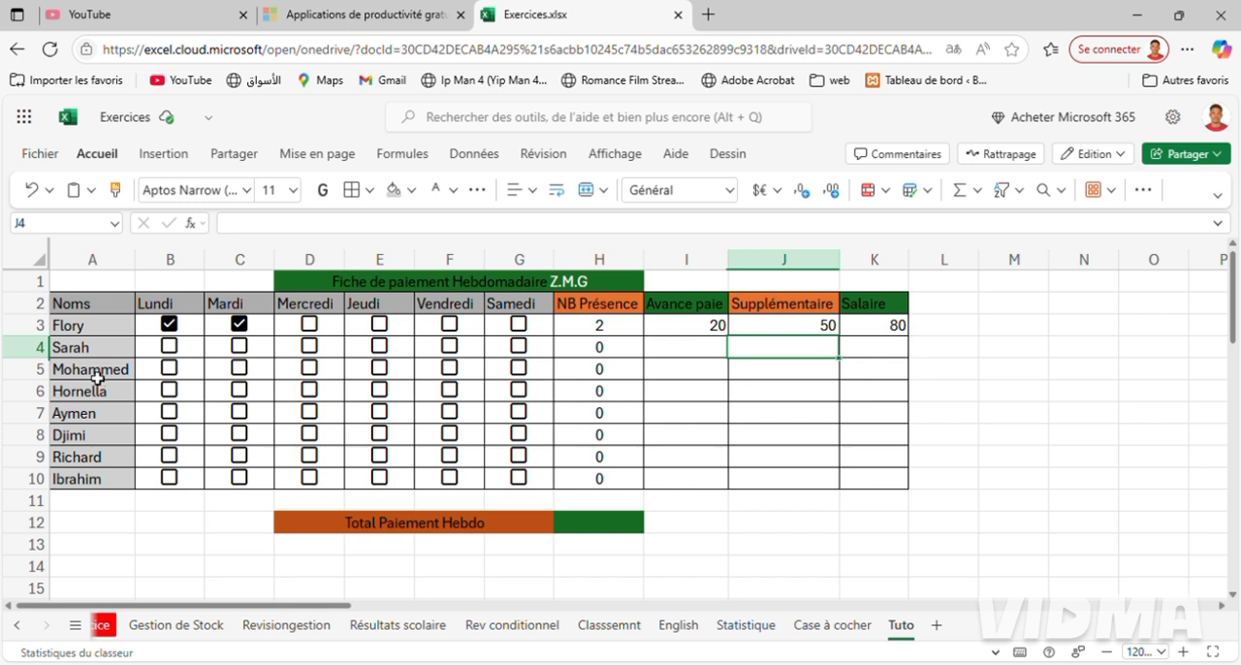
Fill the salary formula from K3 down to K10.
left_click(878, 337)
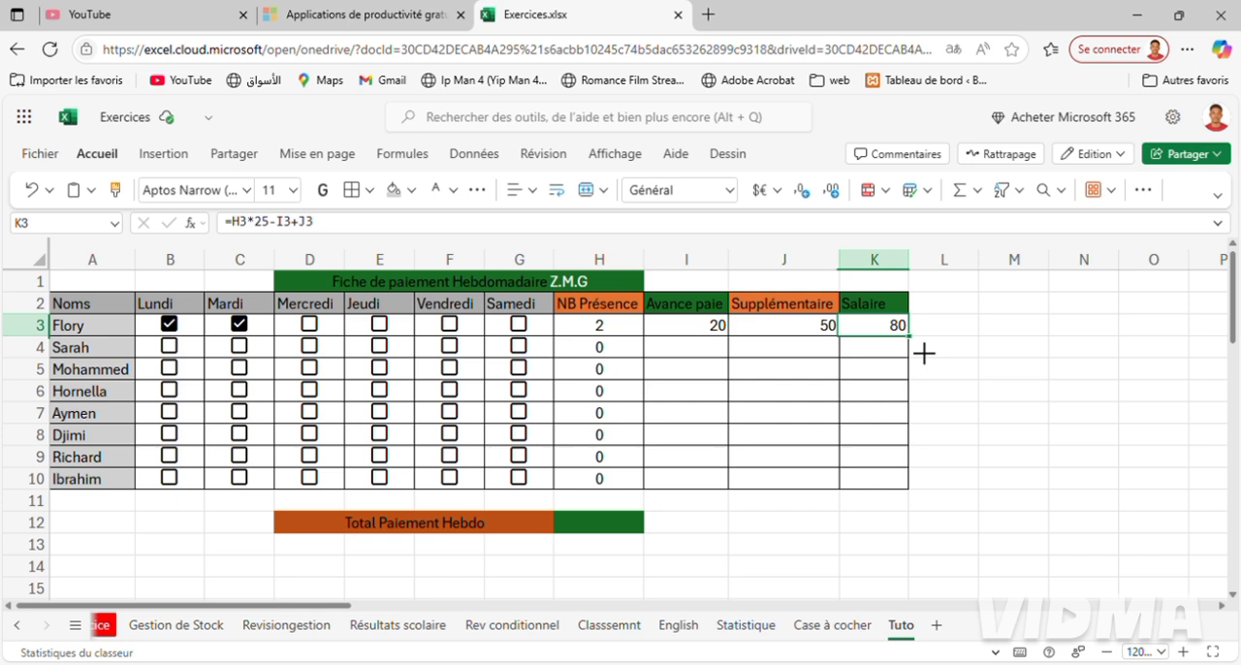
left_click_drag(909, 336, 918, 482)
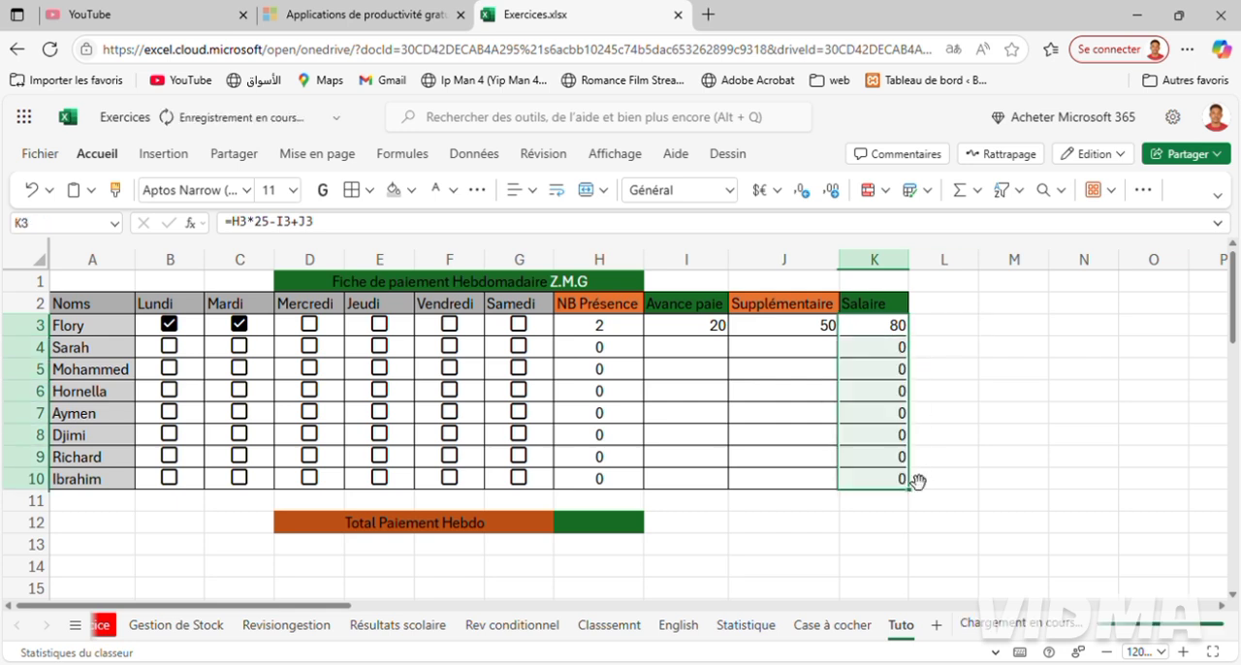
left_click(1009, 390)
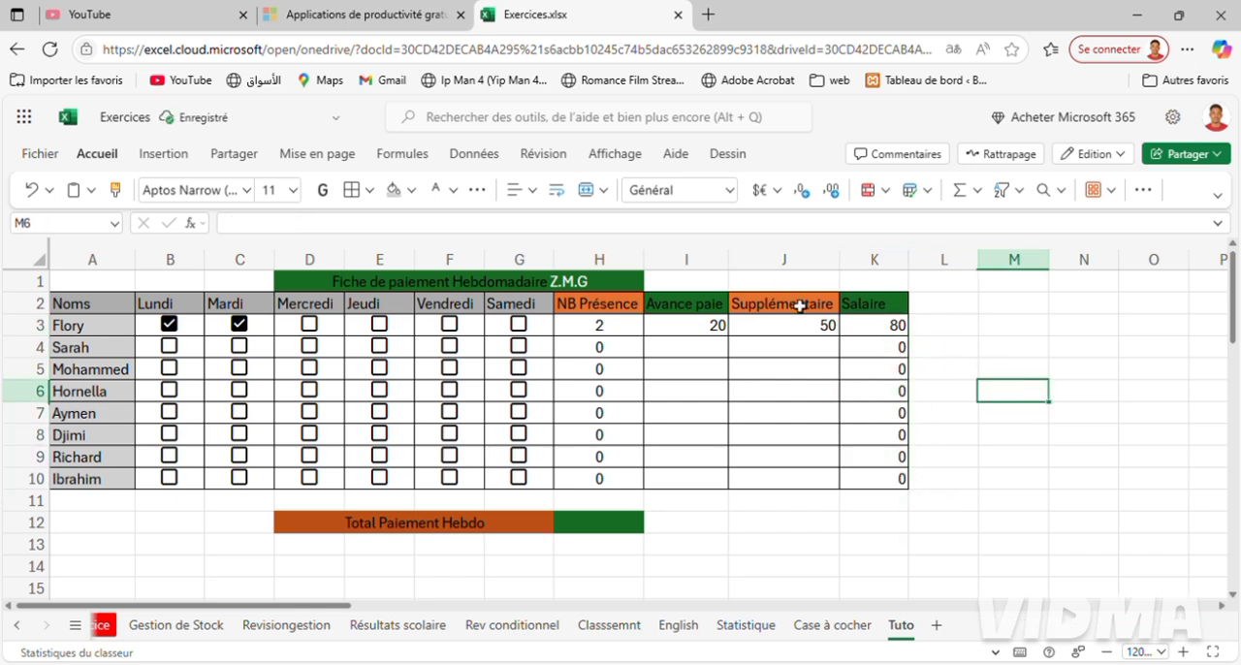
Check the salary formula in K3 and re-enter the daily rate of 25 in K4's formula.
left_click(871, 357)
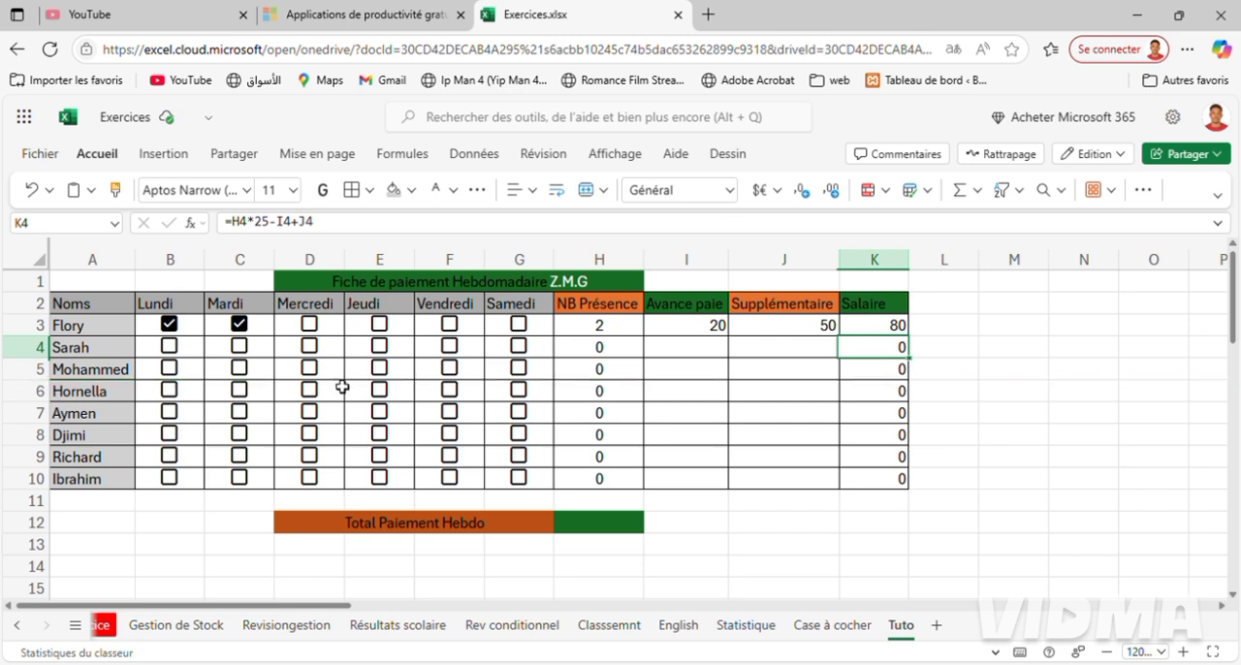
key("Home")
double_click(877, 333)
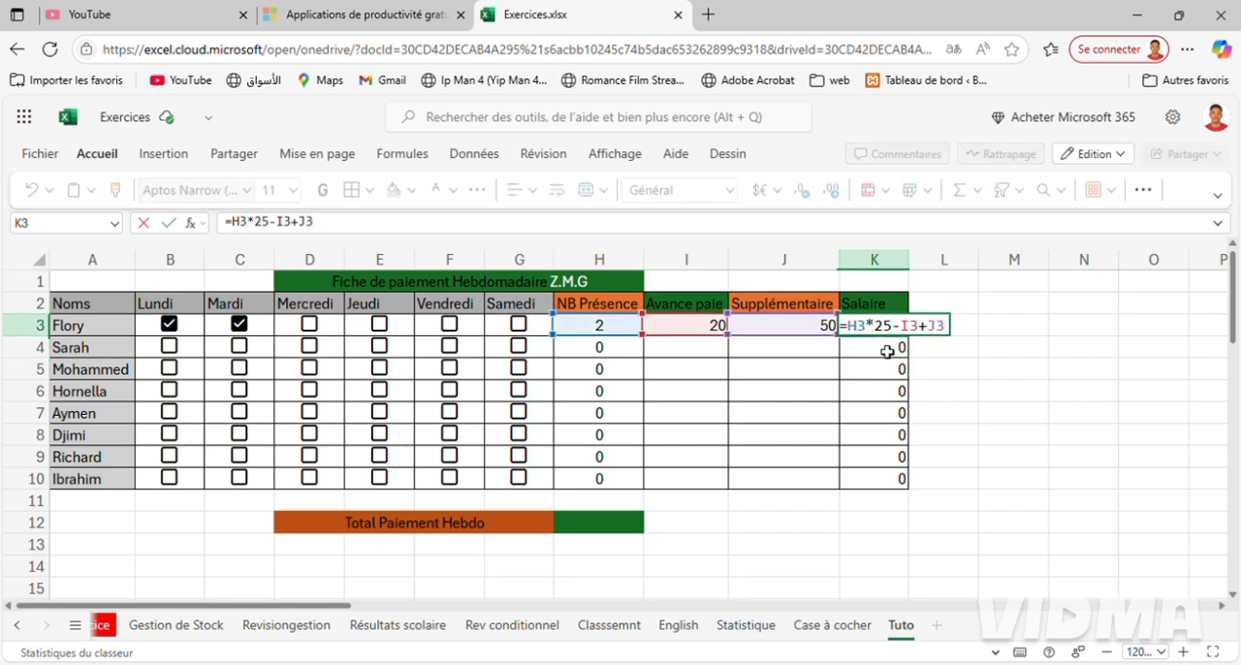
double_click(887, 351)
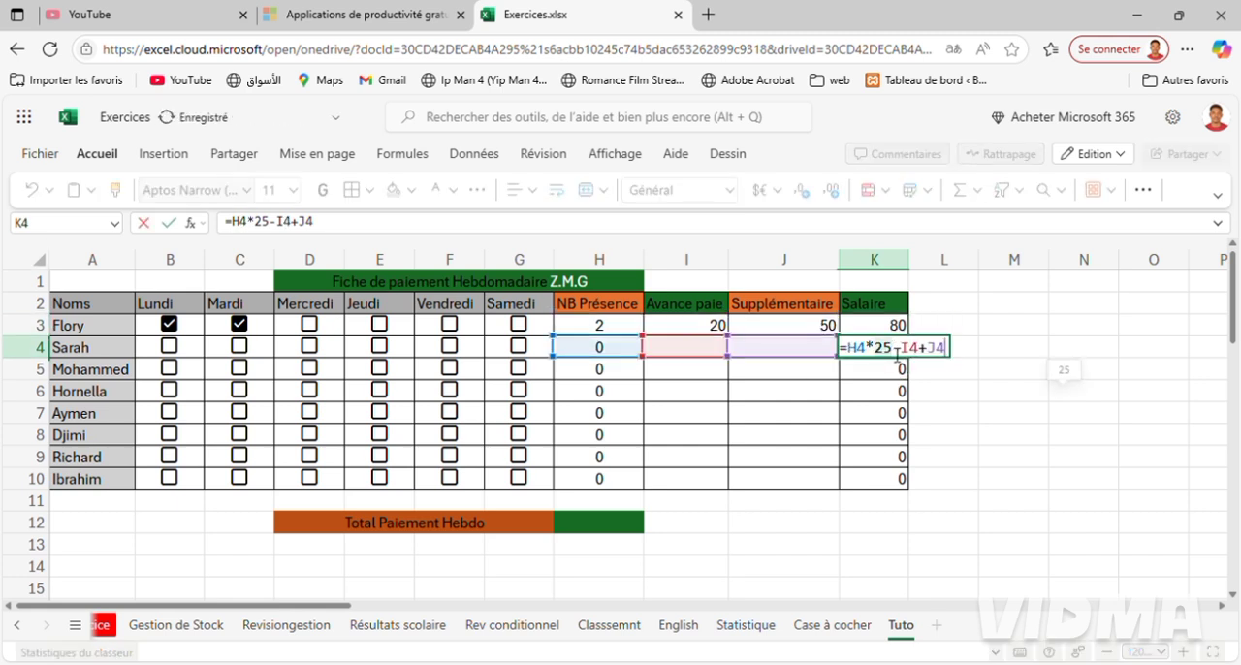
key("BackSpace")
key("BackSpace")
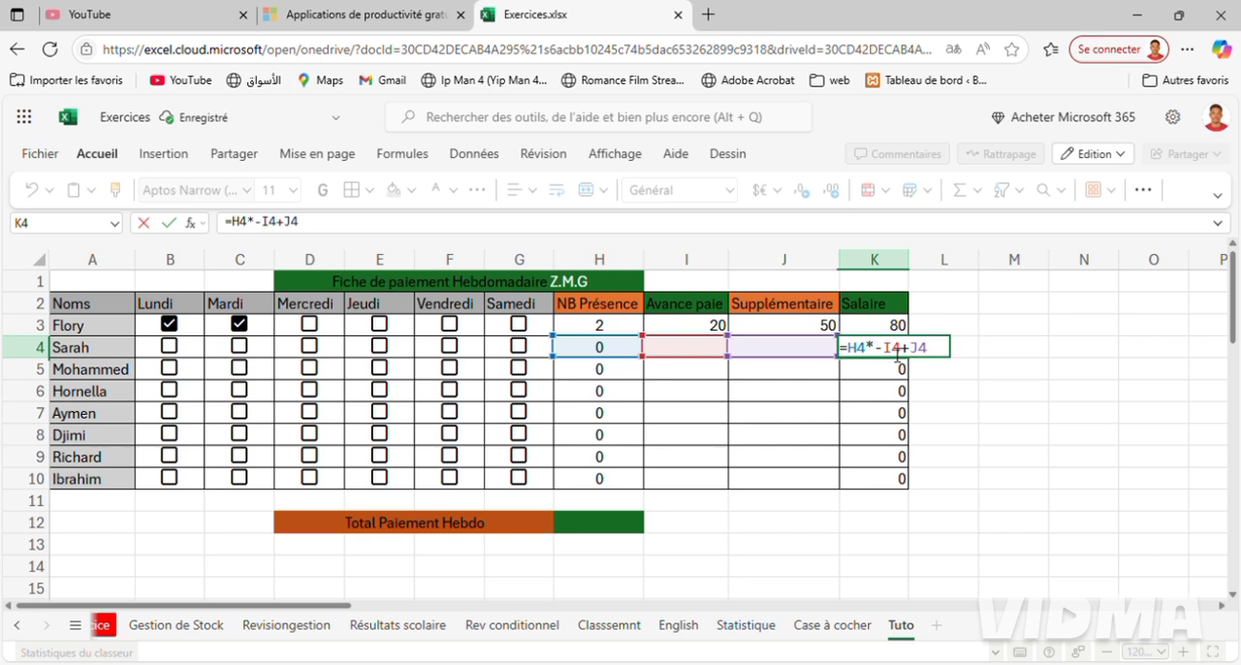
type("25")
key("Return")
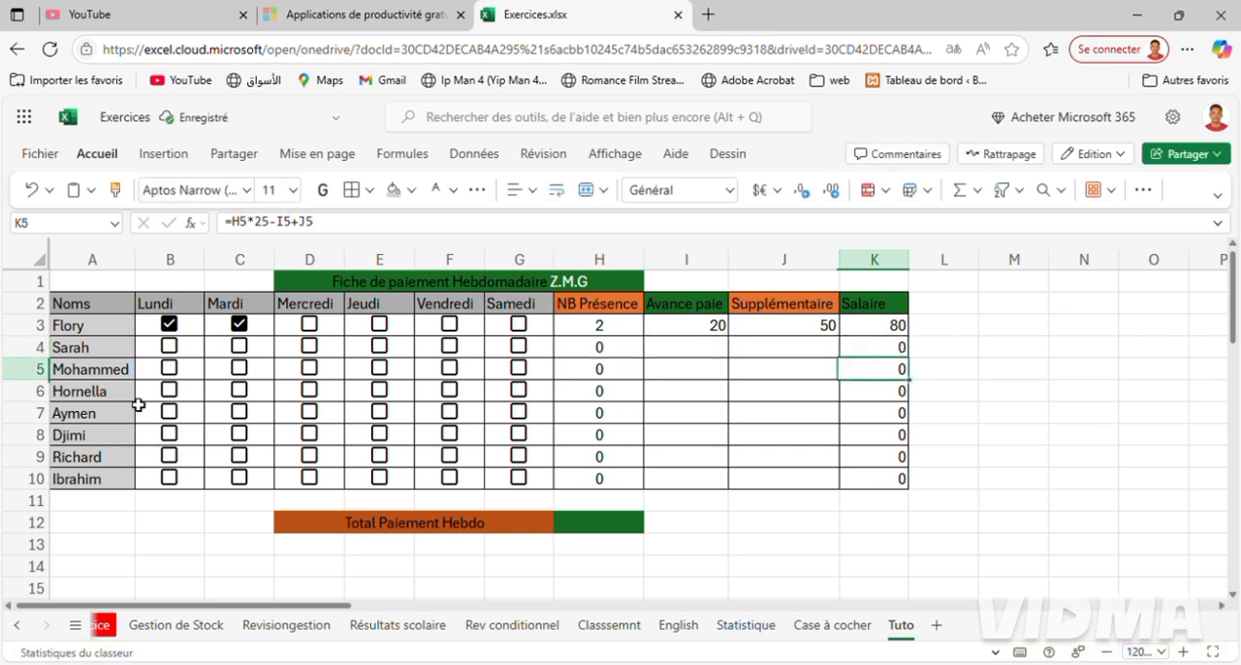
Set the daily rate in K5's salary formula to 35 and test it by ticking Lundi and Mardi in row 5.
left_click(127, 375)
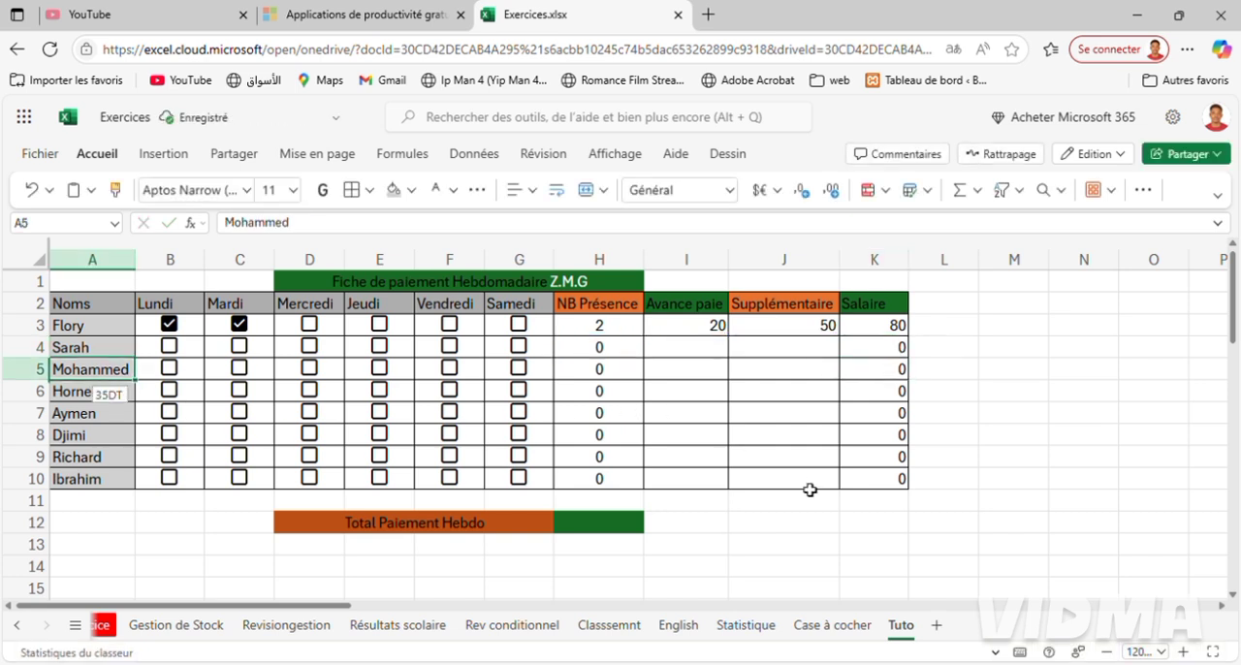
double_click(897, 372)
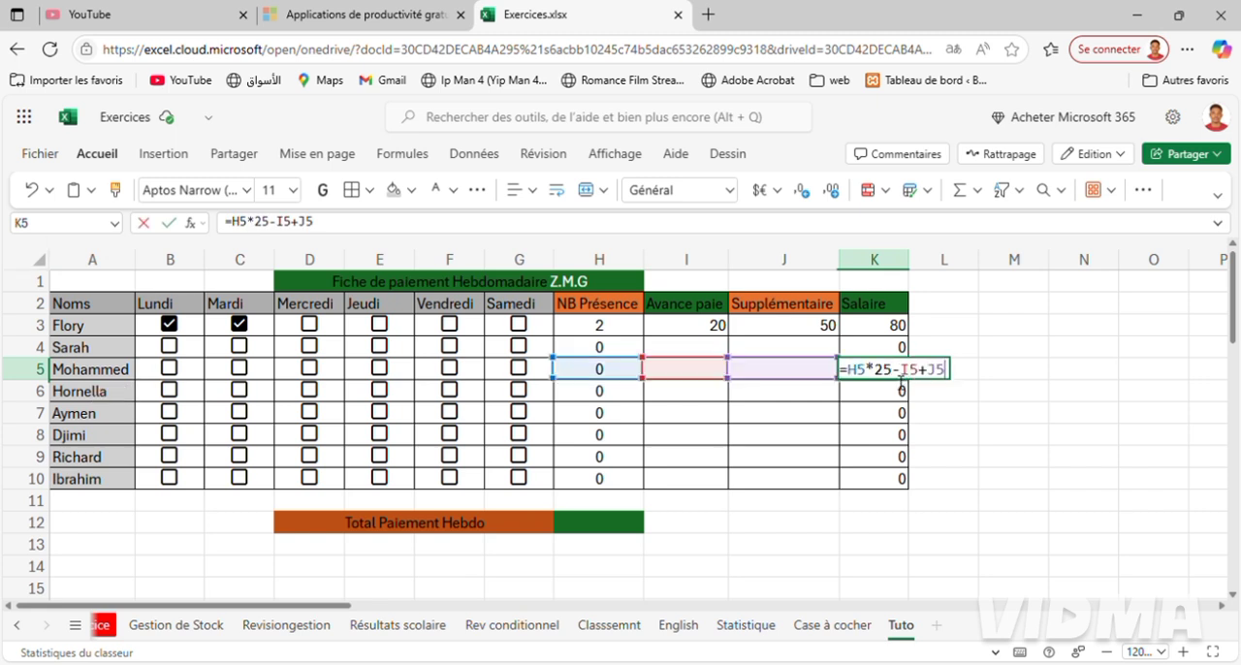
key("BackSpace")
key("BackSpace")
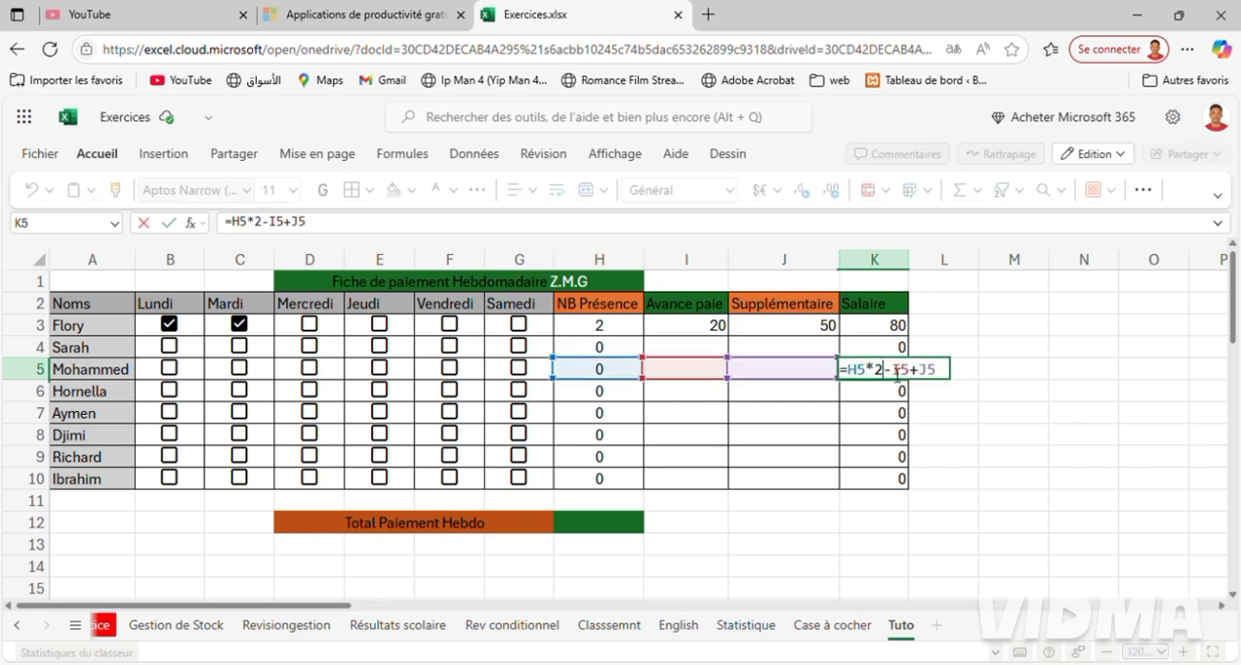
type("35")
key("Return")
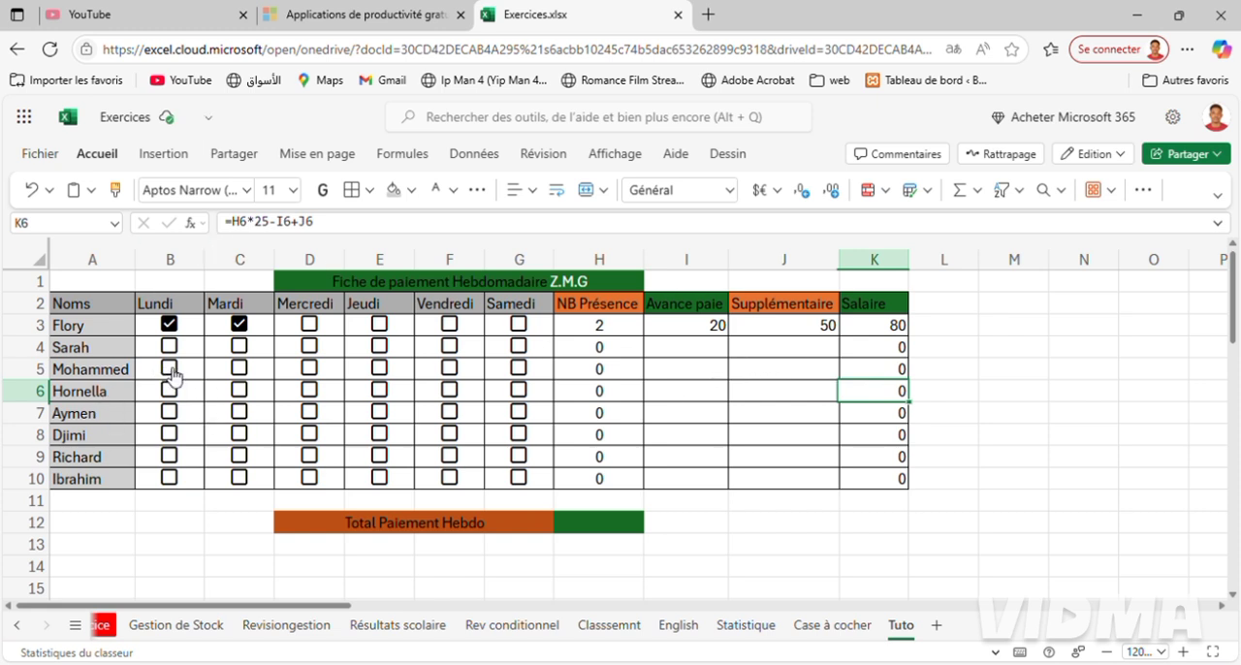
left_click(161, 373)
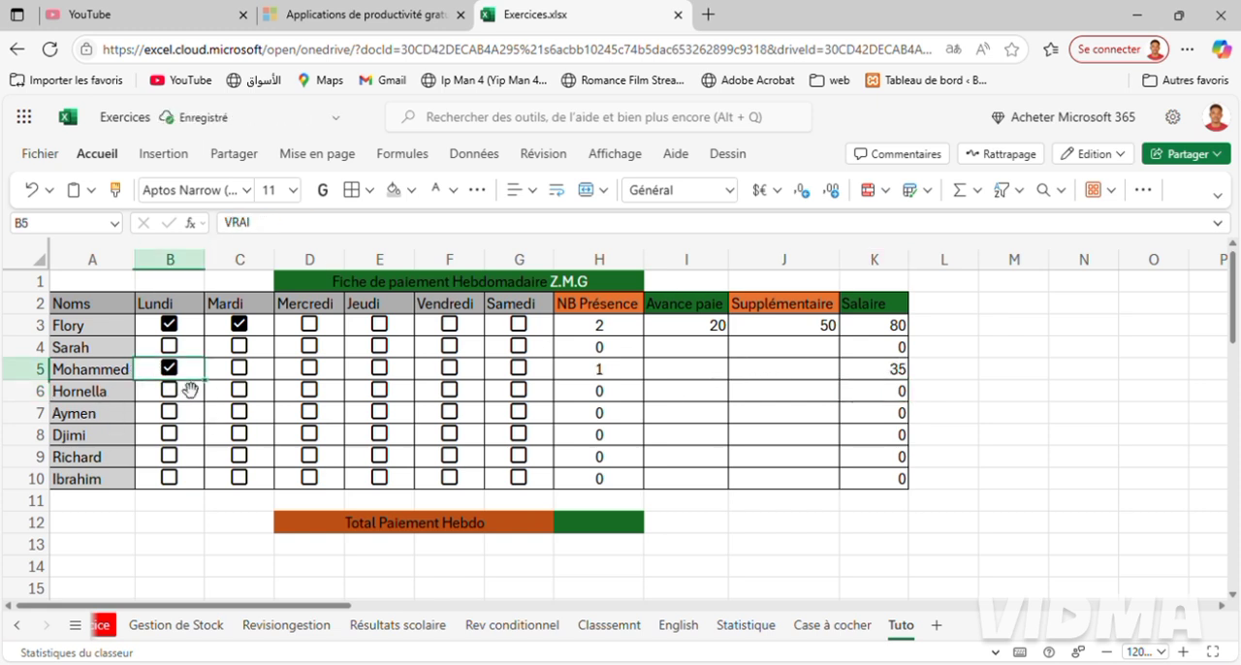
left_click(241, 368)
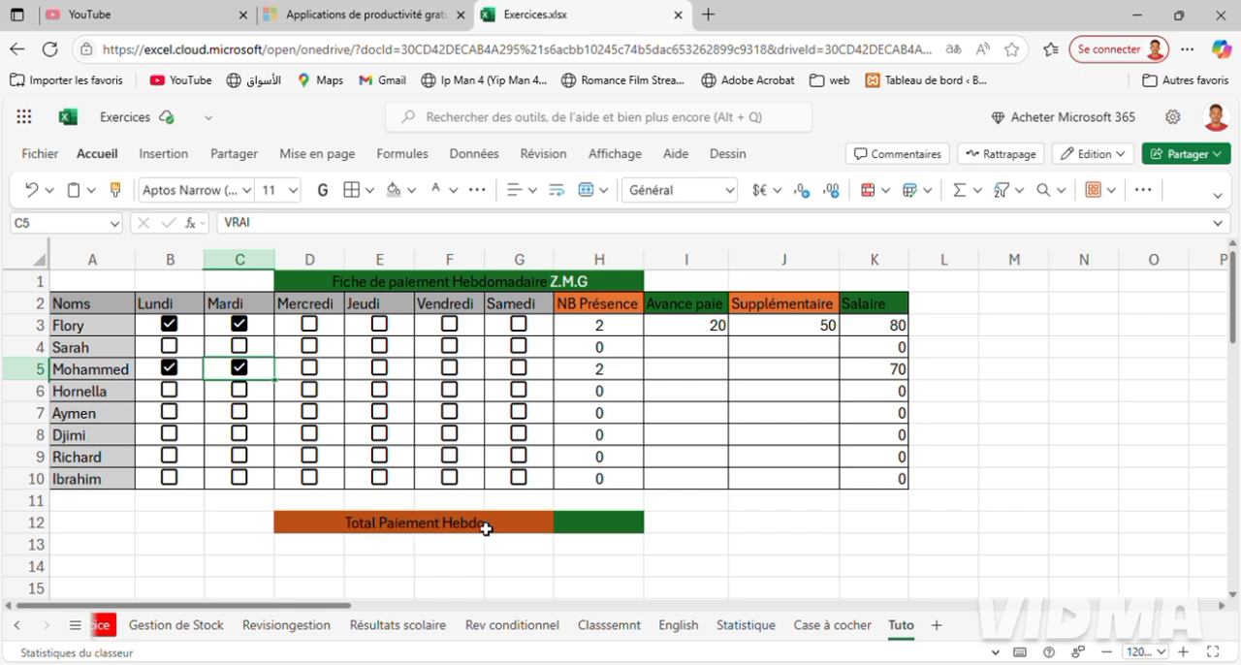
Calculate the weekly payment total in H12 with a SOMME formula over the salaries in K3:K10.
left_click(614, 530)
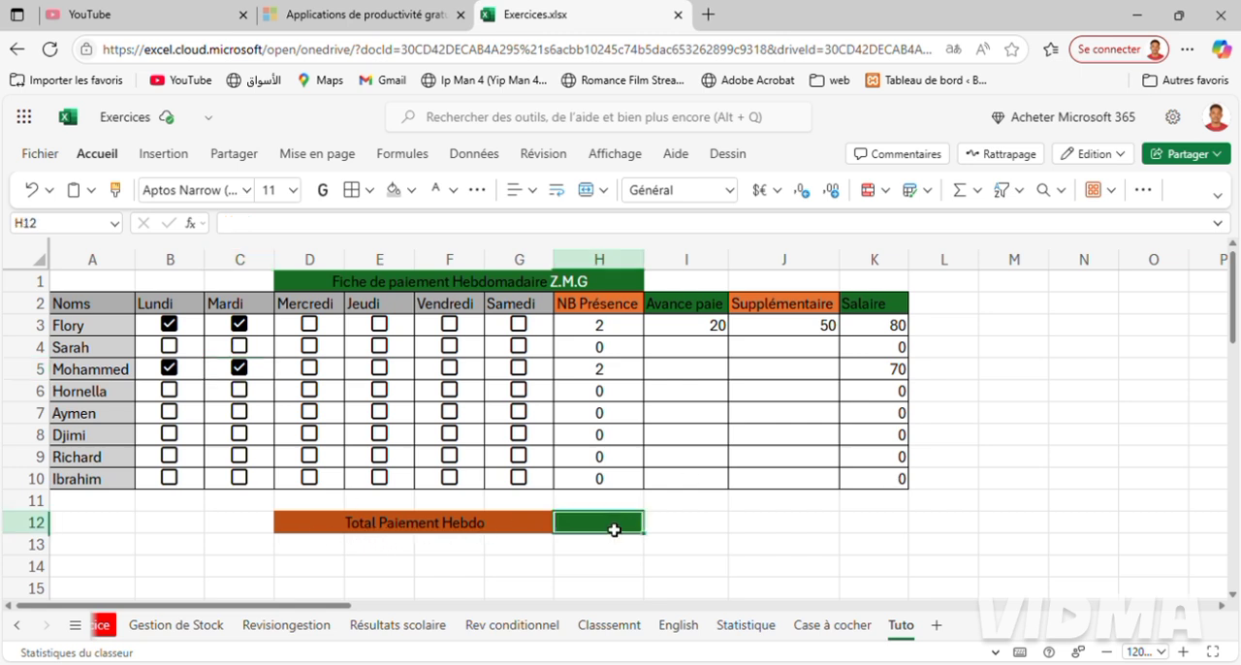
type("=")
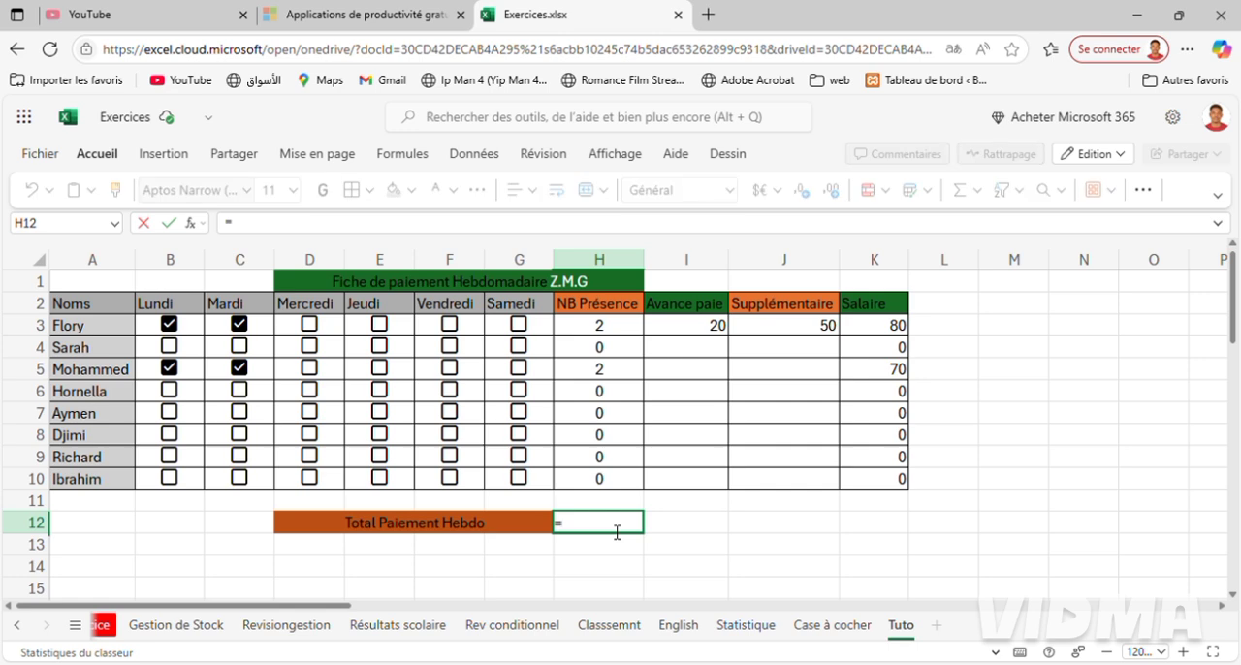
type("so")
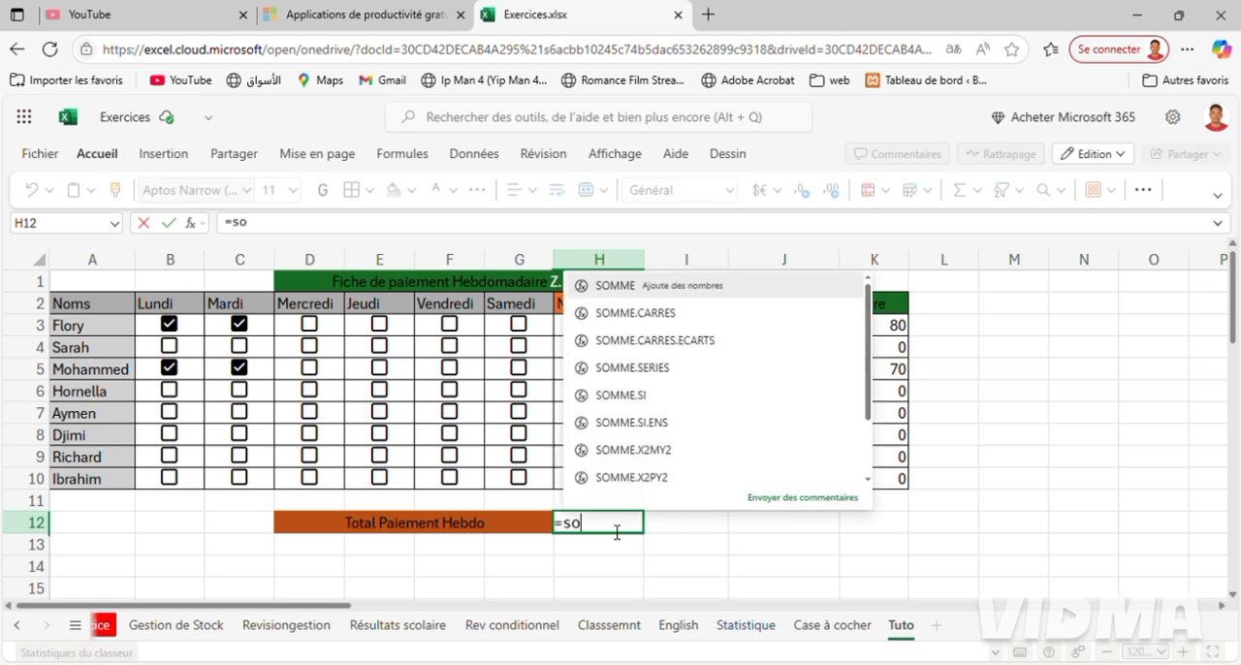
key("Tab")
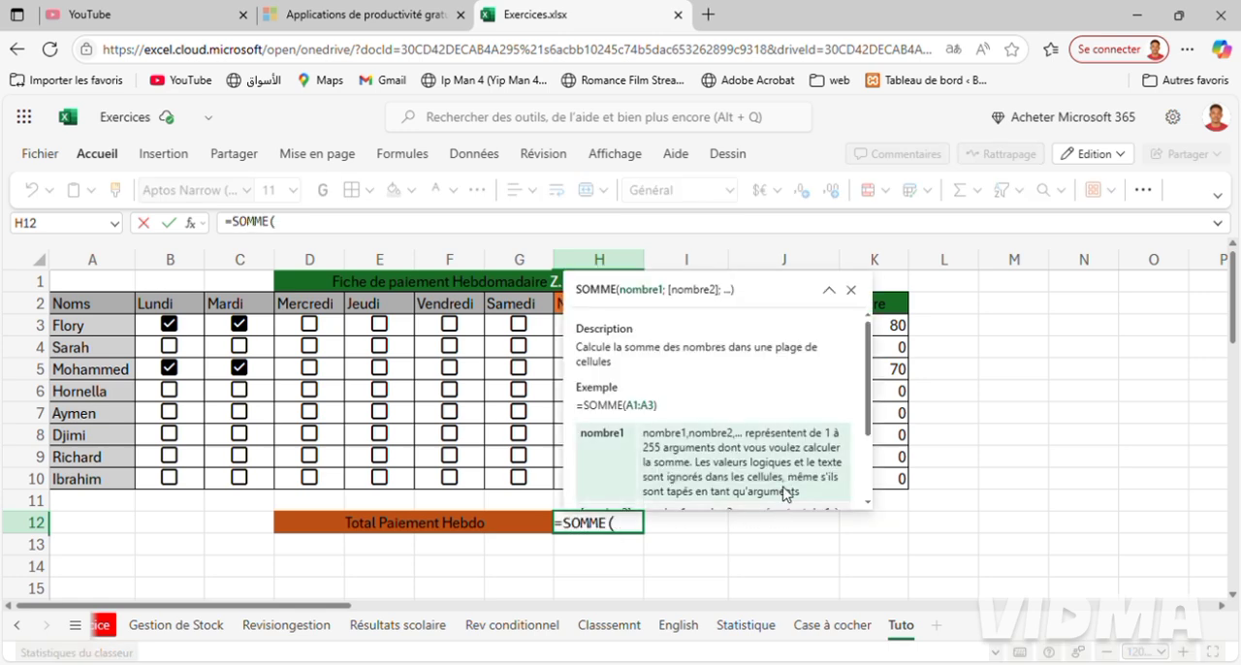
left_click_drag(901, 330, 903, 478)
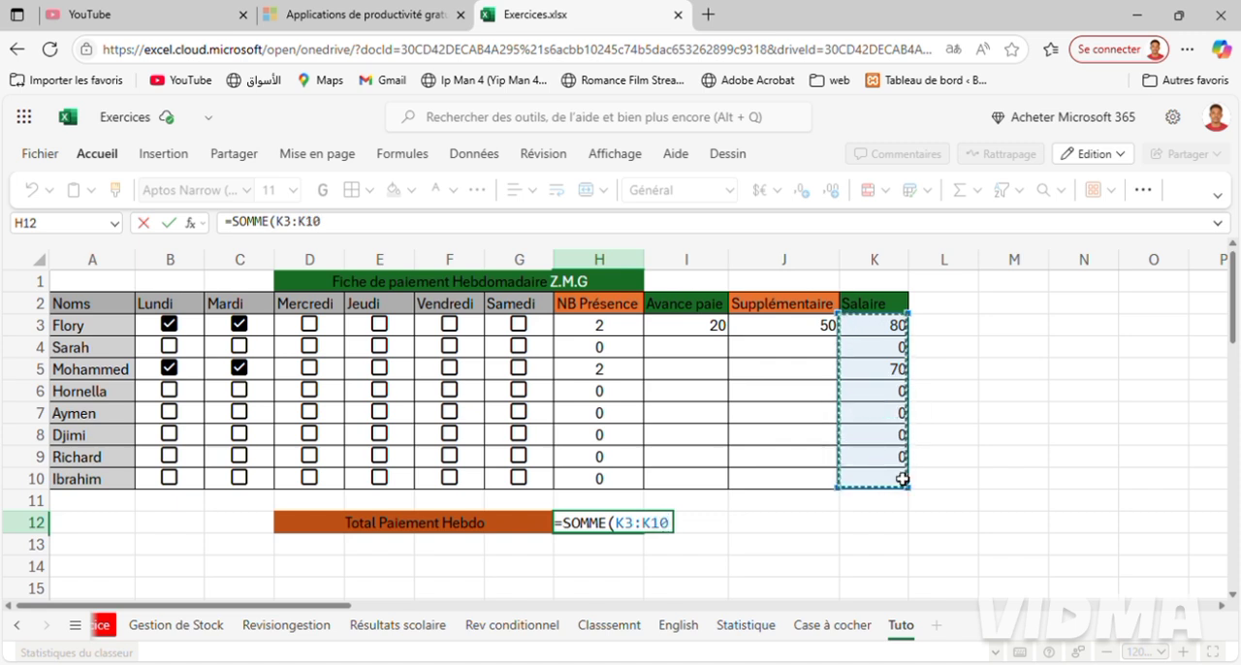
key("Return")
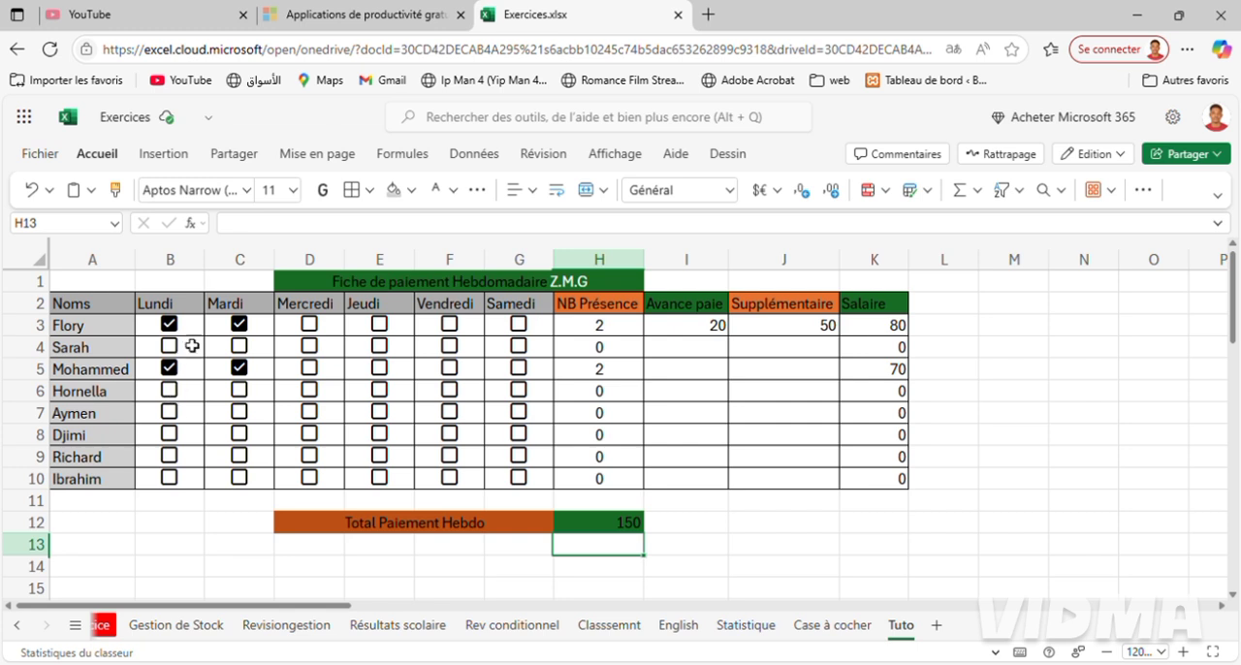
Test the weekly total by ticking Mercredi and Jeudi in row 5.
left_click(320, 370)
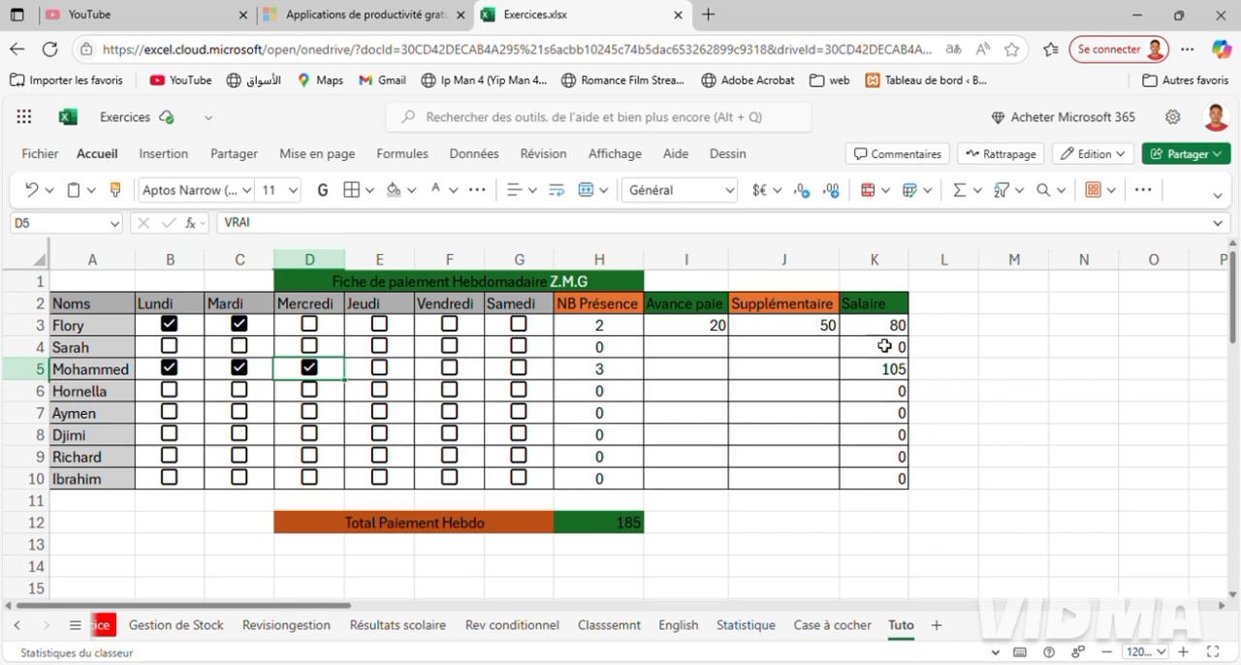
left_click(385, 373)
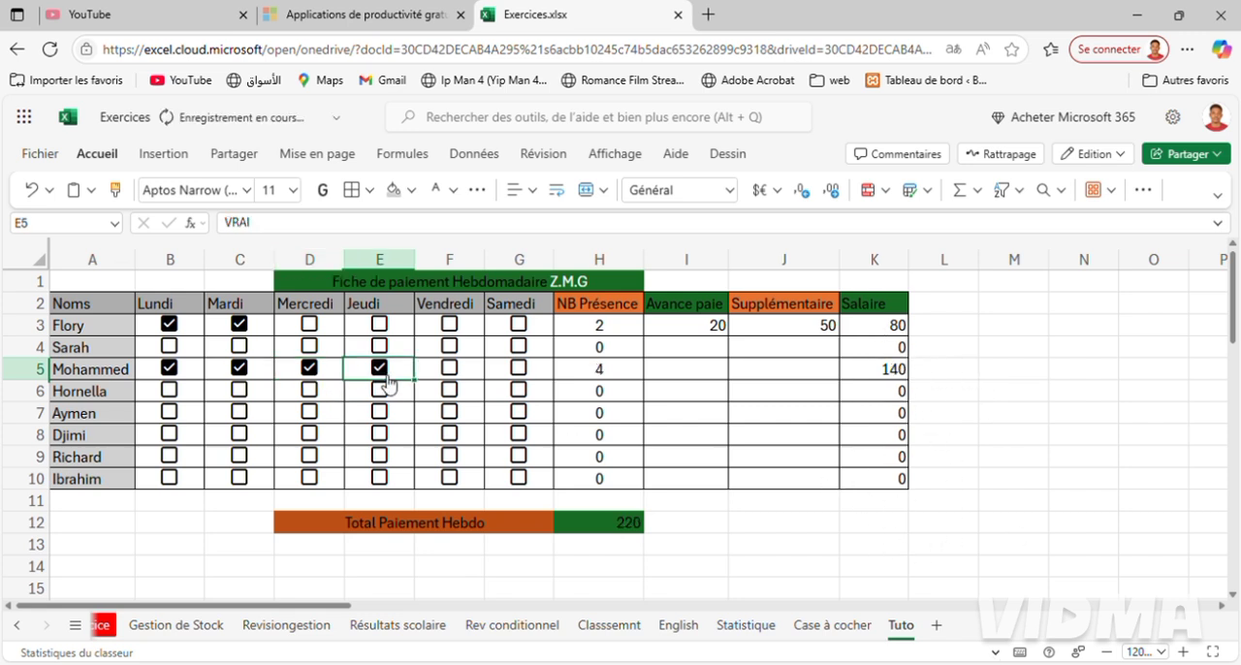